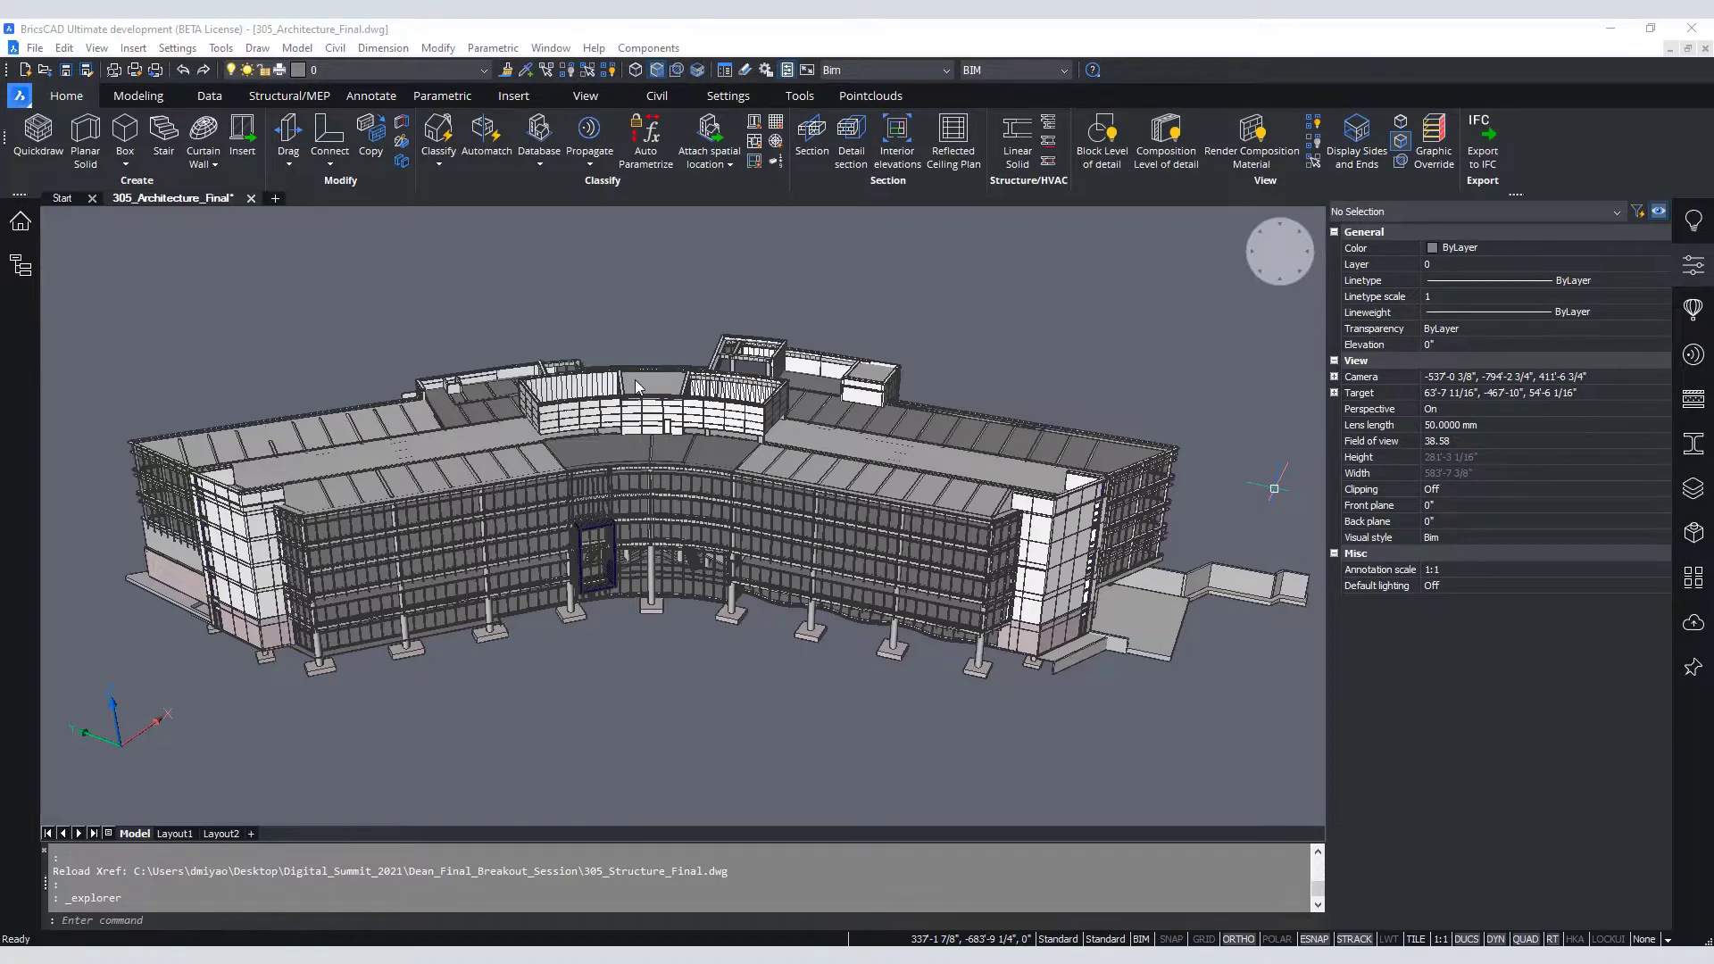
# - Display the drawing's layer list and inspect the external references attached to 305_Architecture_Final
pyautogui.moveTo(635, 378)
pyautogui.keyDown('shift'); pyautogui.mouseDown(button='middle')
pyautogui.moveTo(660, 398)
pyautogui.moveTo(845, 417)
pyautogui.moveTo(1192, 419)
pyautogui.moveTo(1221, 376)
pyautogui.moveTo(975, 467)
pyautogui.moveTo(717, 468)
pyautogui.moveTo(664, 390)
pyautogui.mouseUp(button='middle'); pyautogui.keyUp('shift')
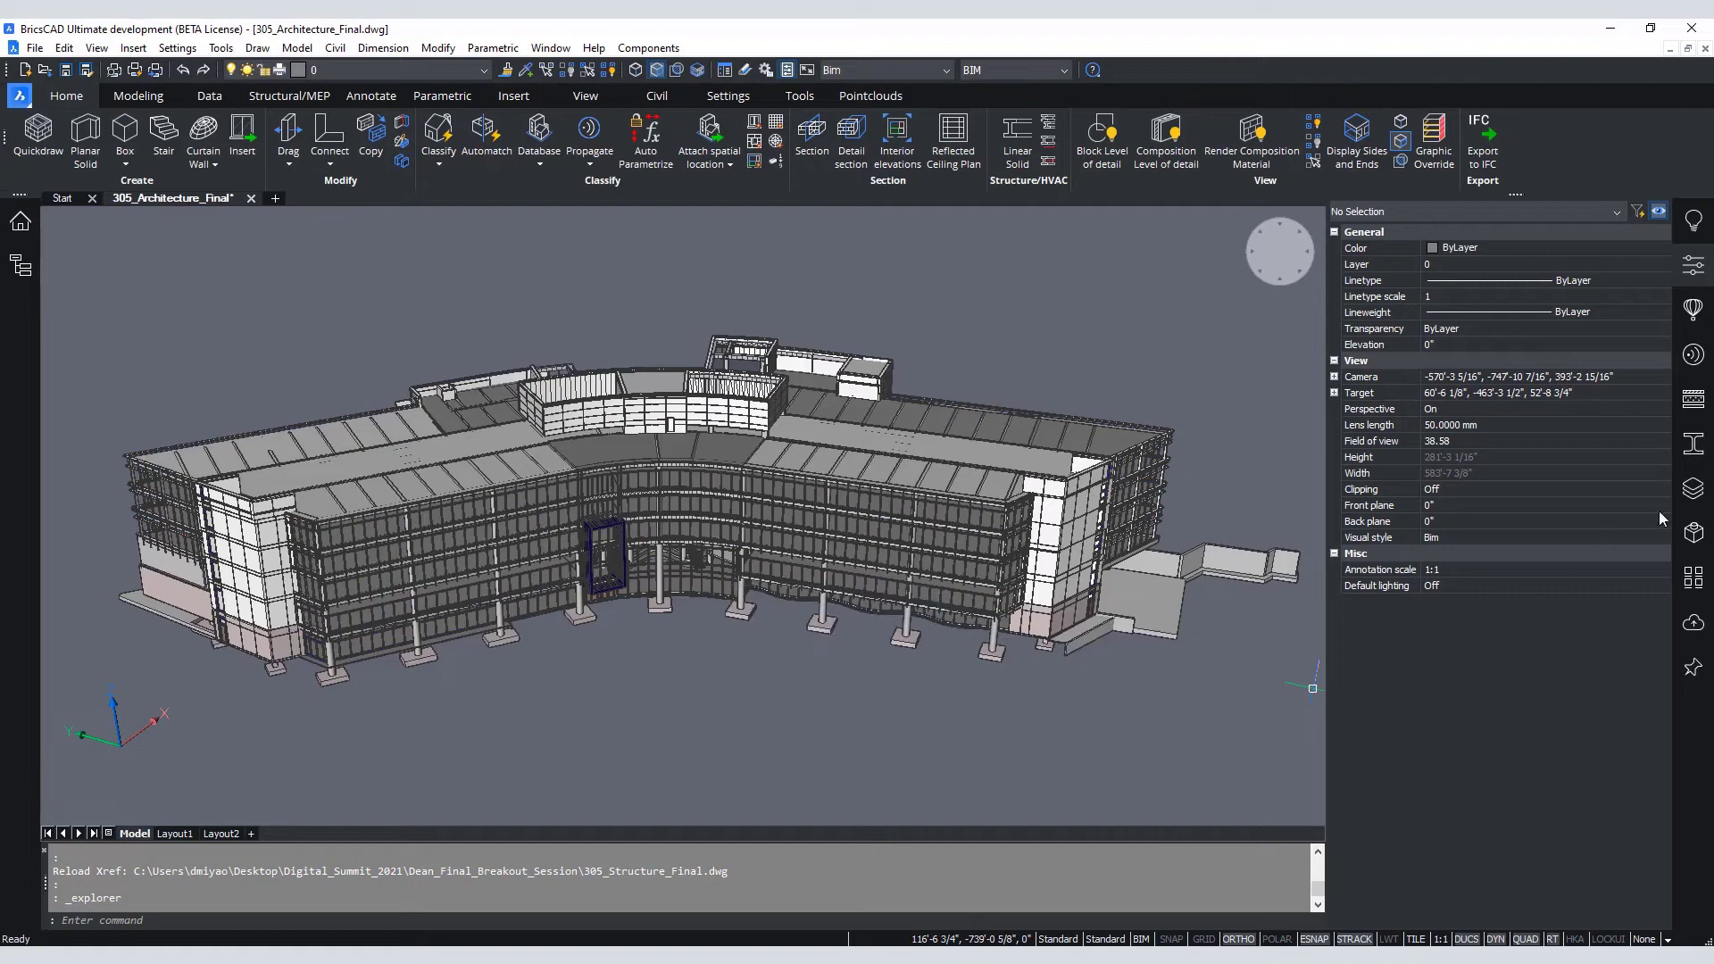
pyautogui.click(1693, 488)
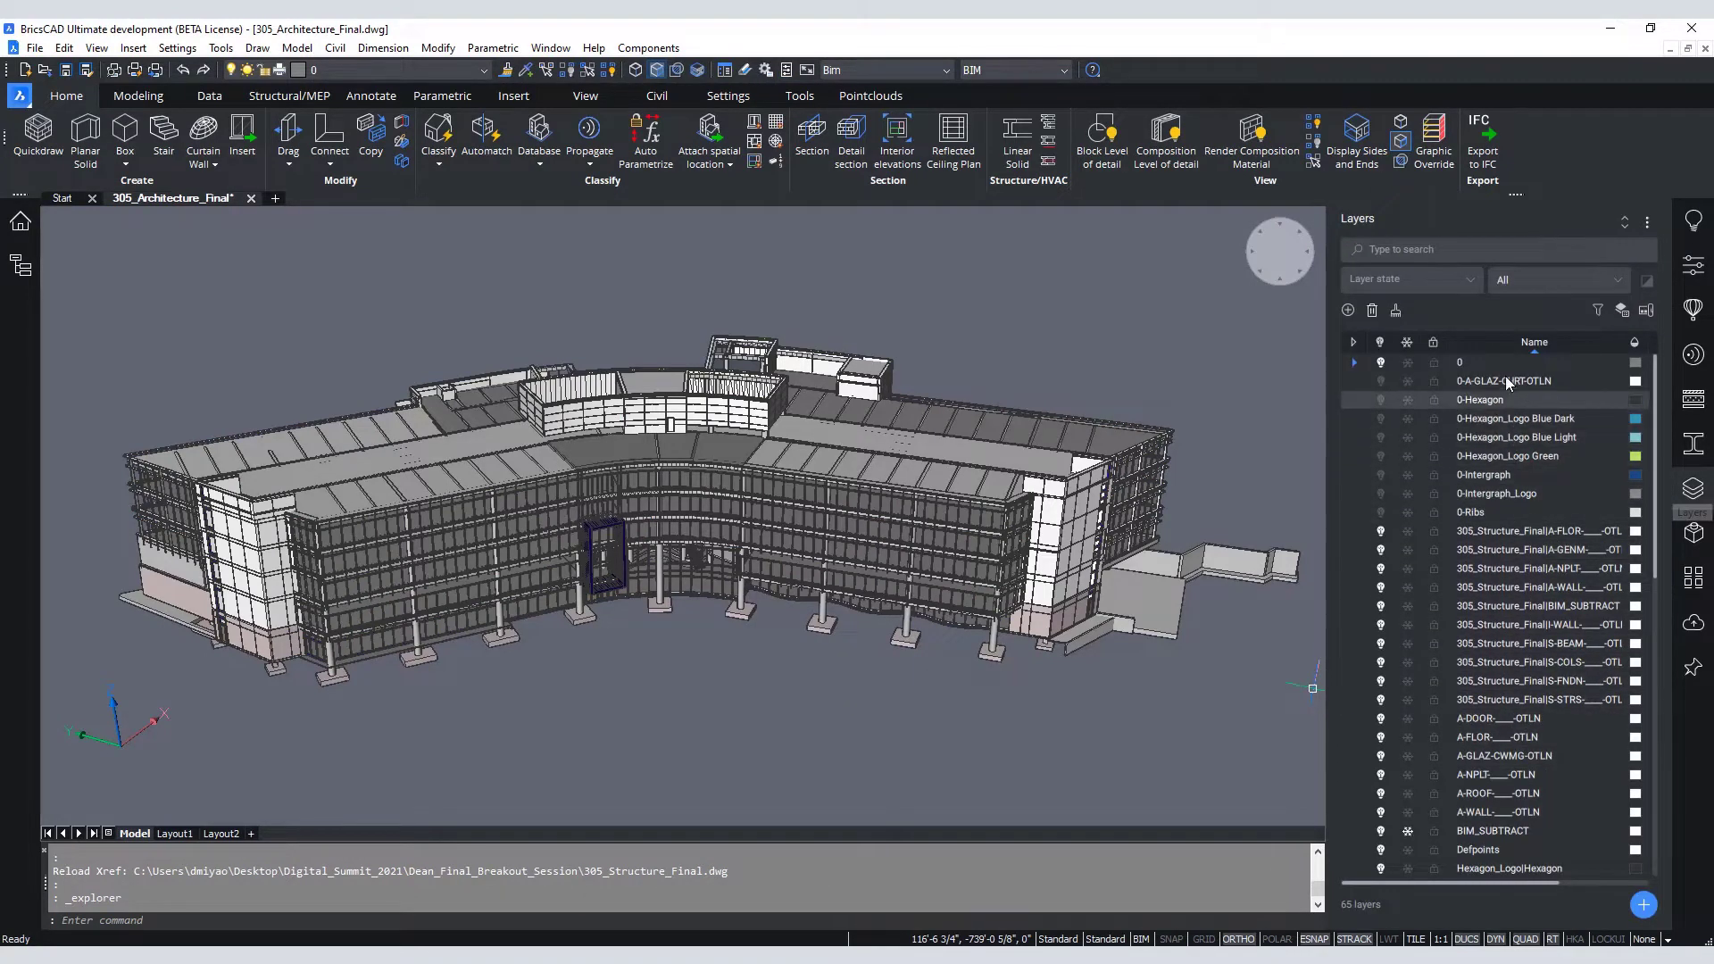
pyautogui.click(727, 71)
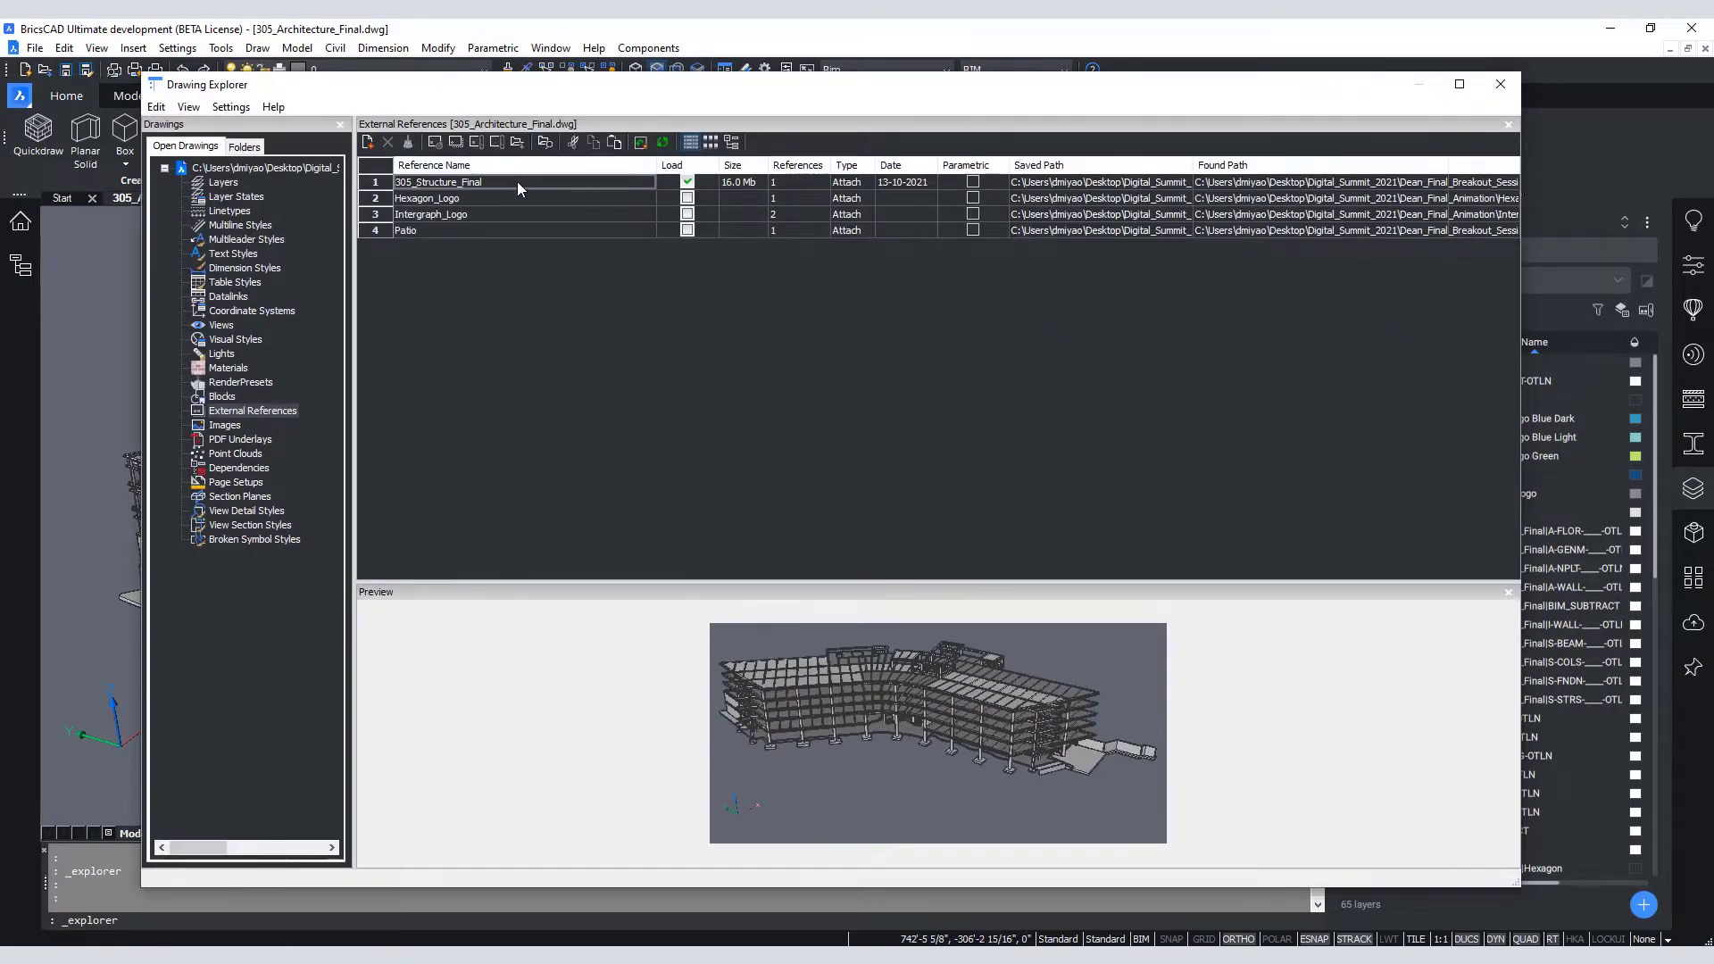
pyautogui.click(528, 232)
pyautogui.click(1498, 84)
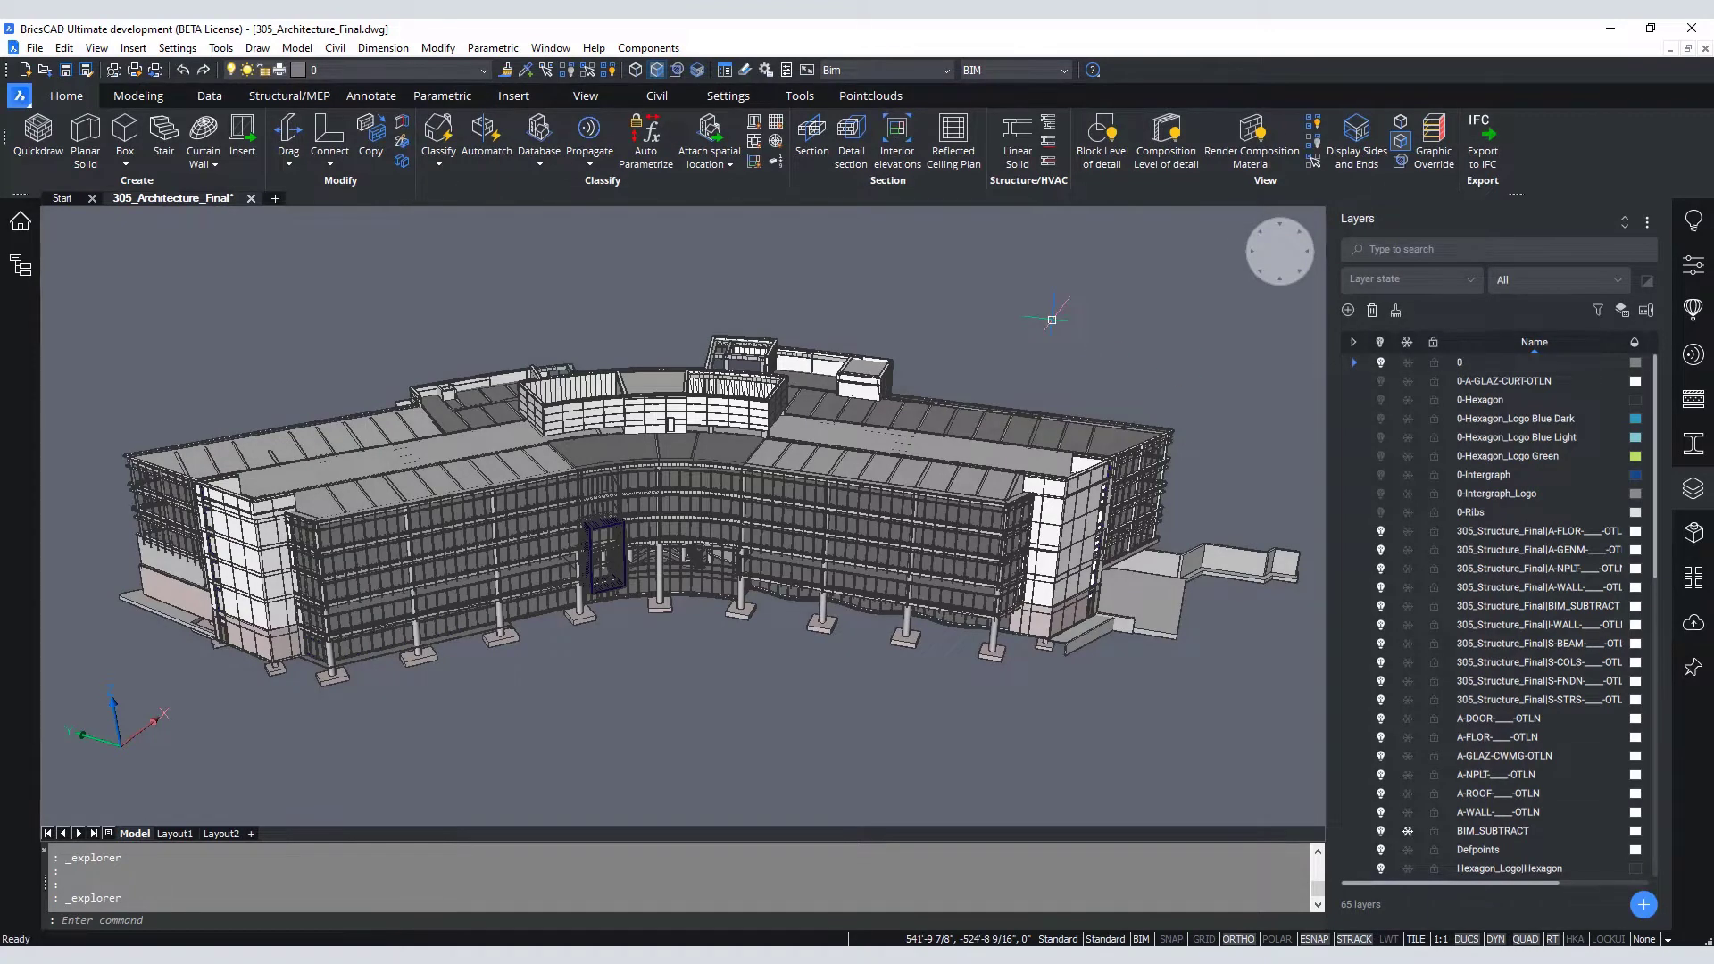
# - Start a Datasmith connection from the architecture drawing to Twinmotion
pyautogui.click(583, 93)
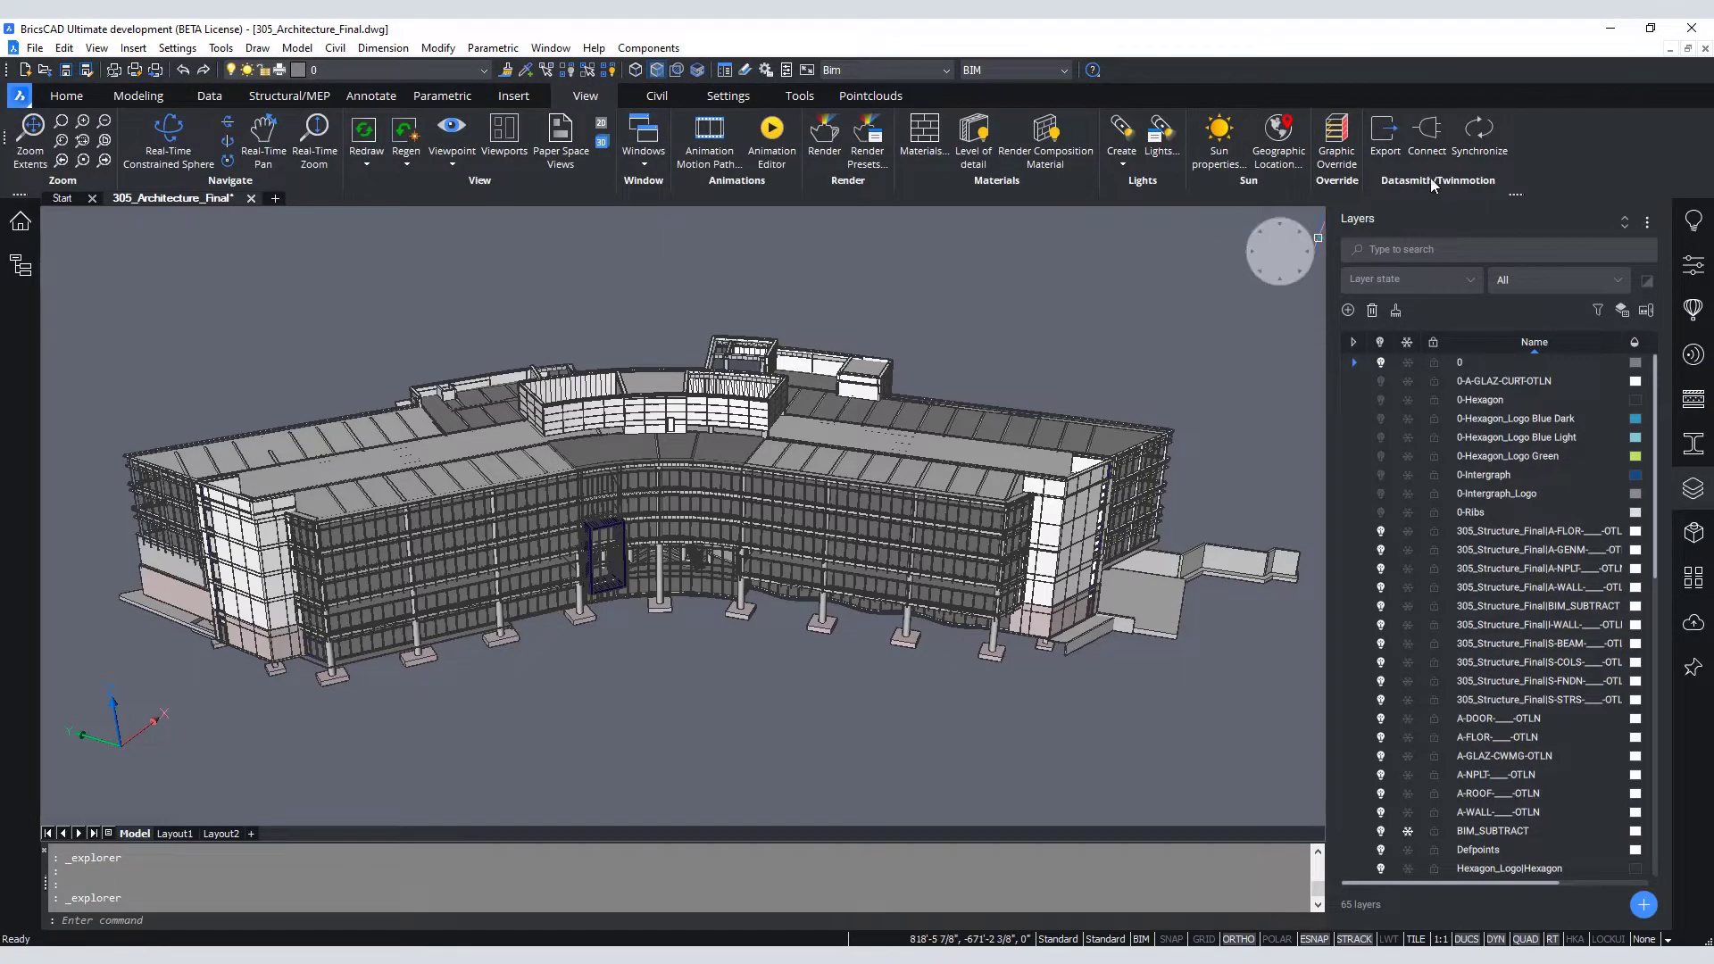
pyautogui.press('ctrl')
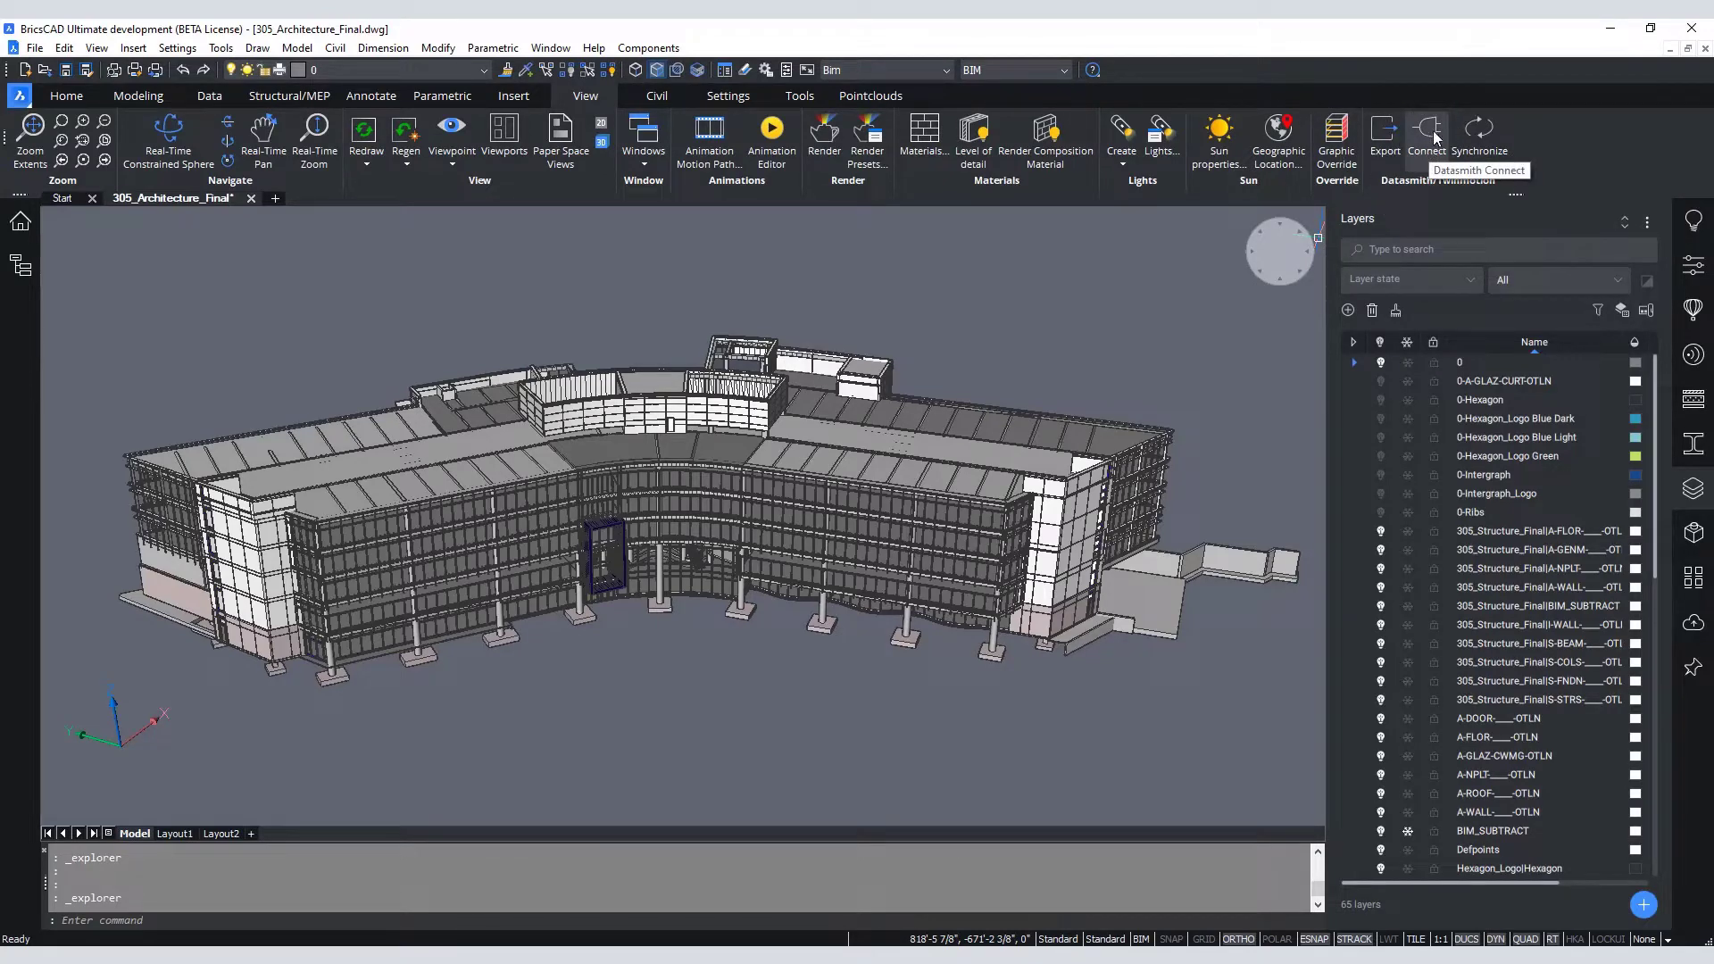
pyautogui.click(1432, 134)
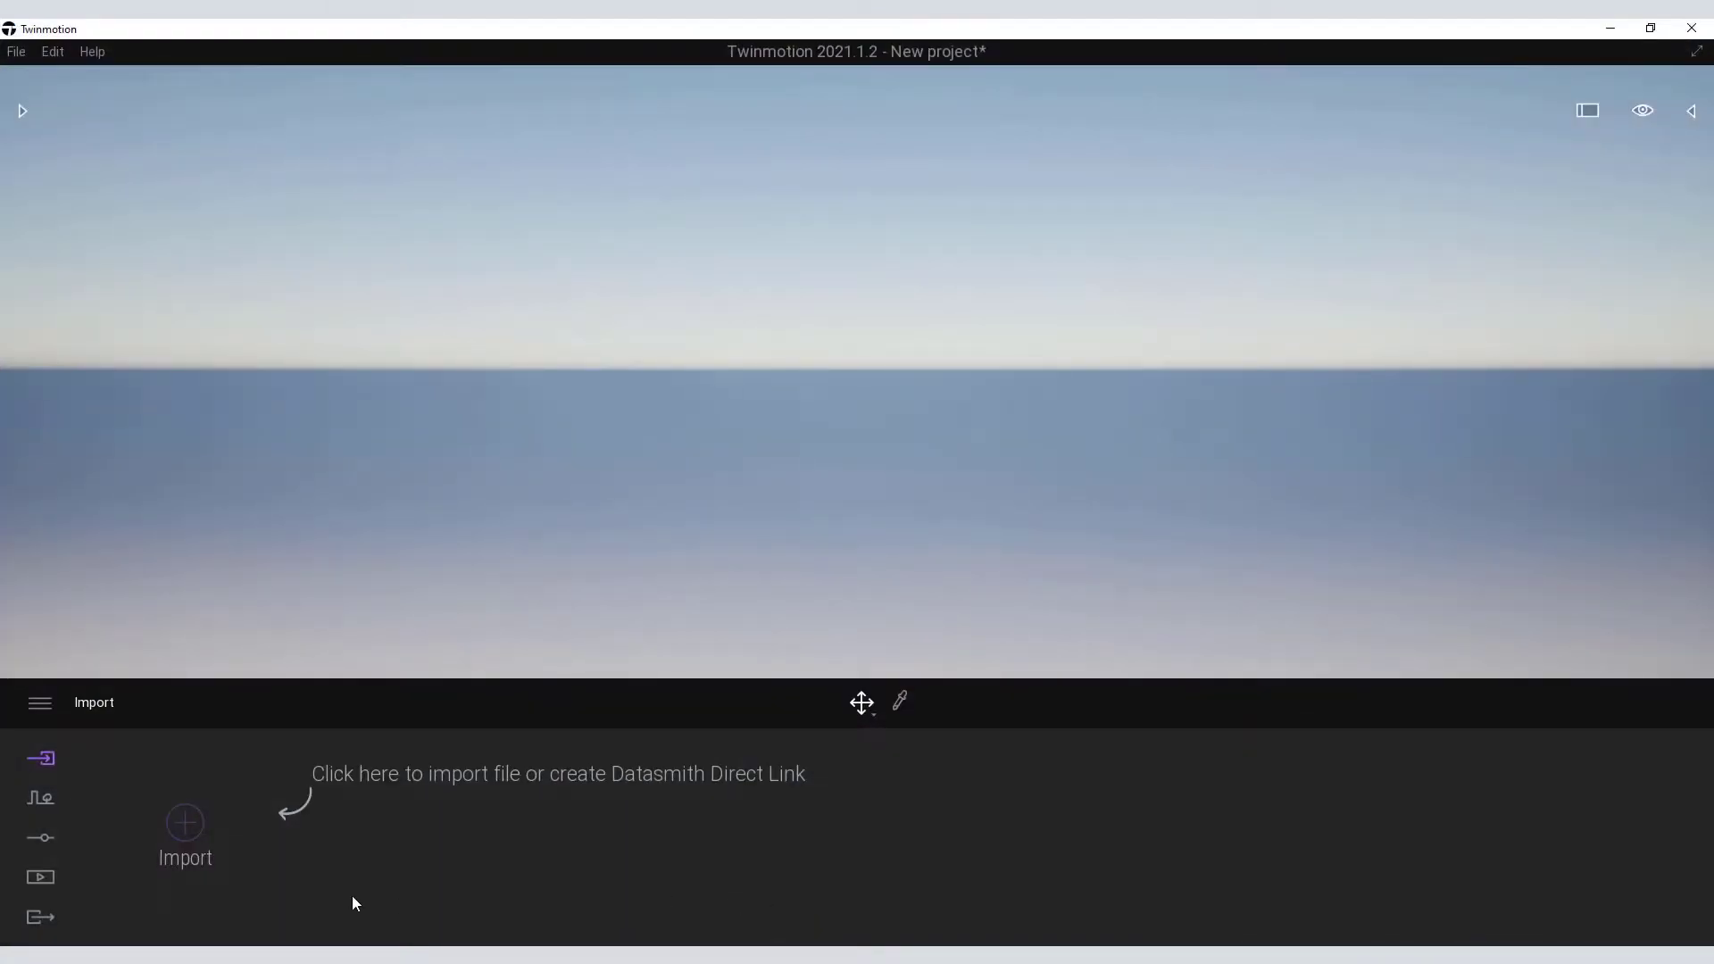
# - In Twinmotion, import the direct link source "bricscad - 305_Architecture_Final" with Collapse by material
pyautogui.click(185, 822)
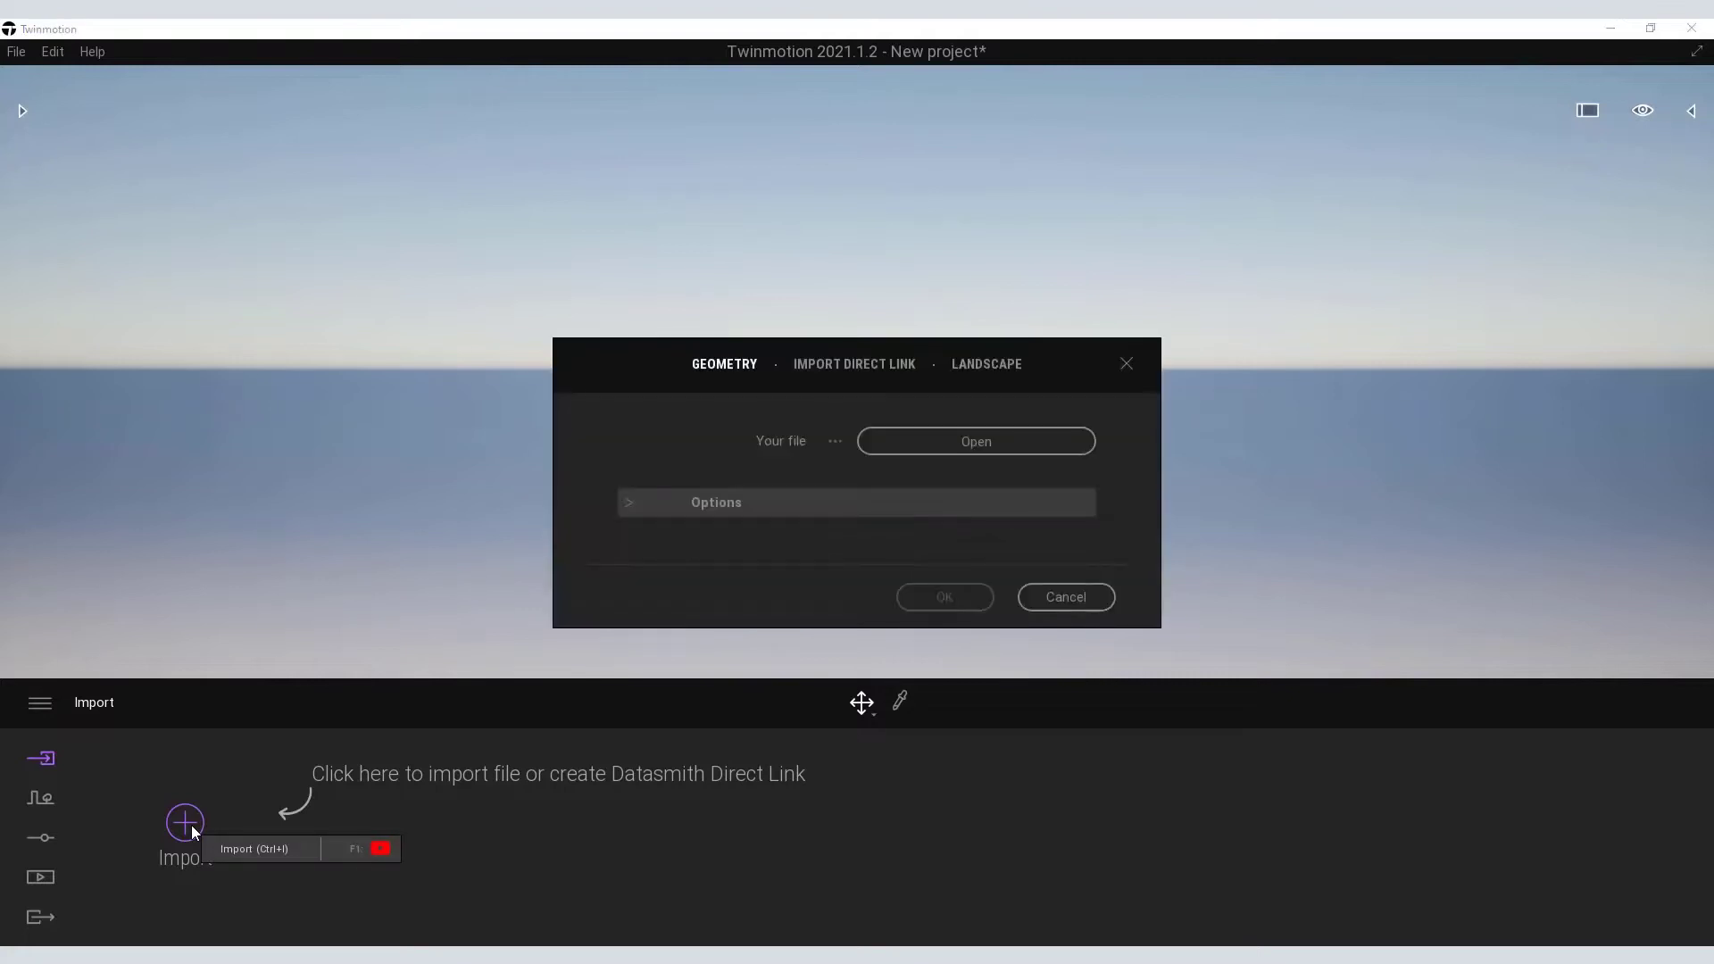
pyautogui.click(832, 366)
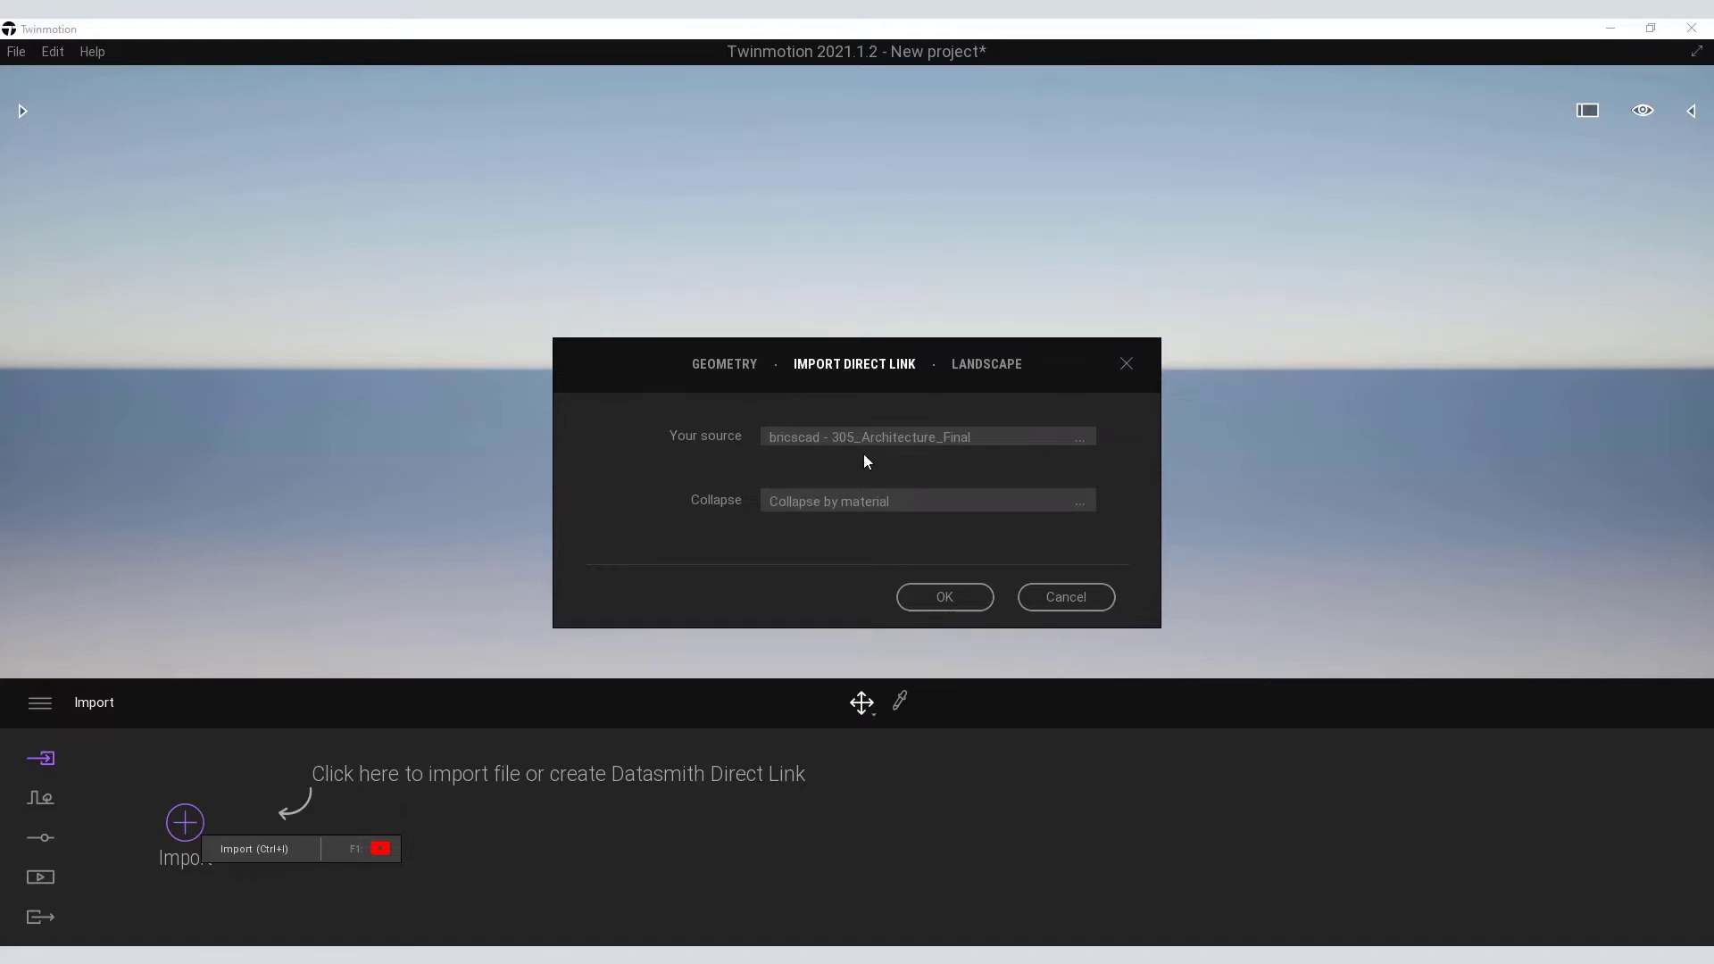
pyautogui.click(930, 598)
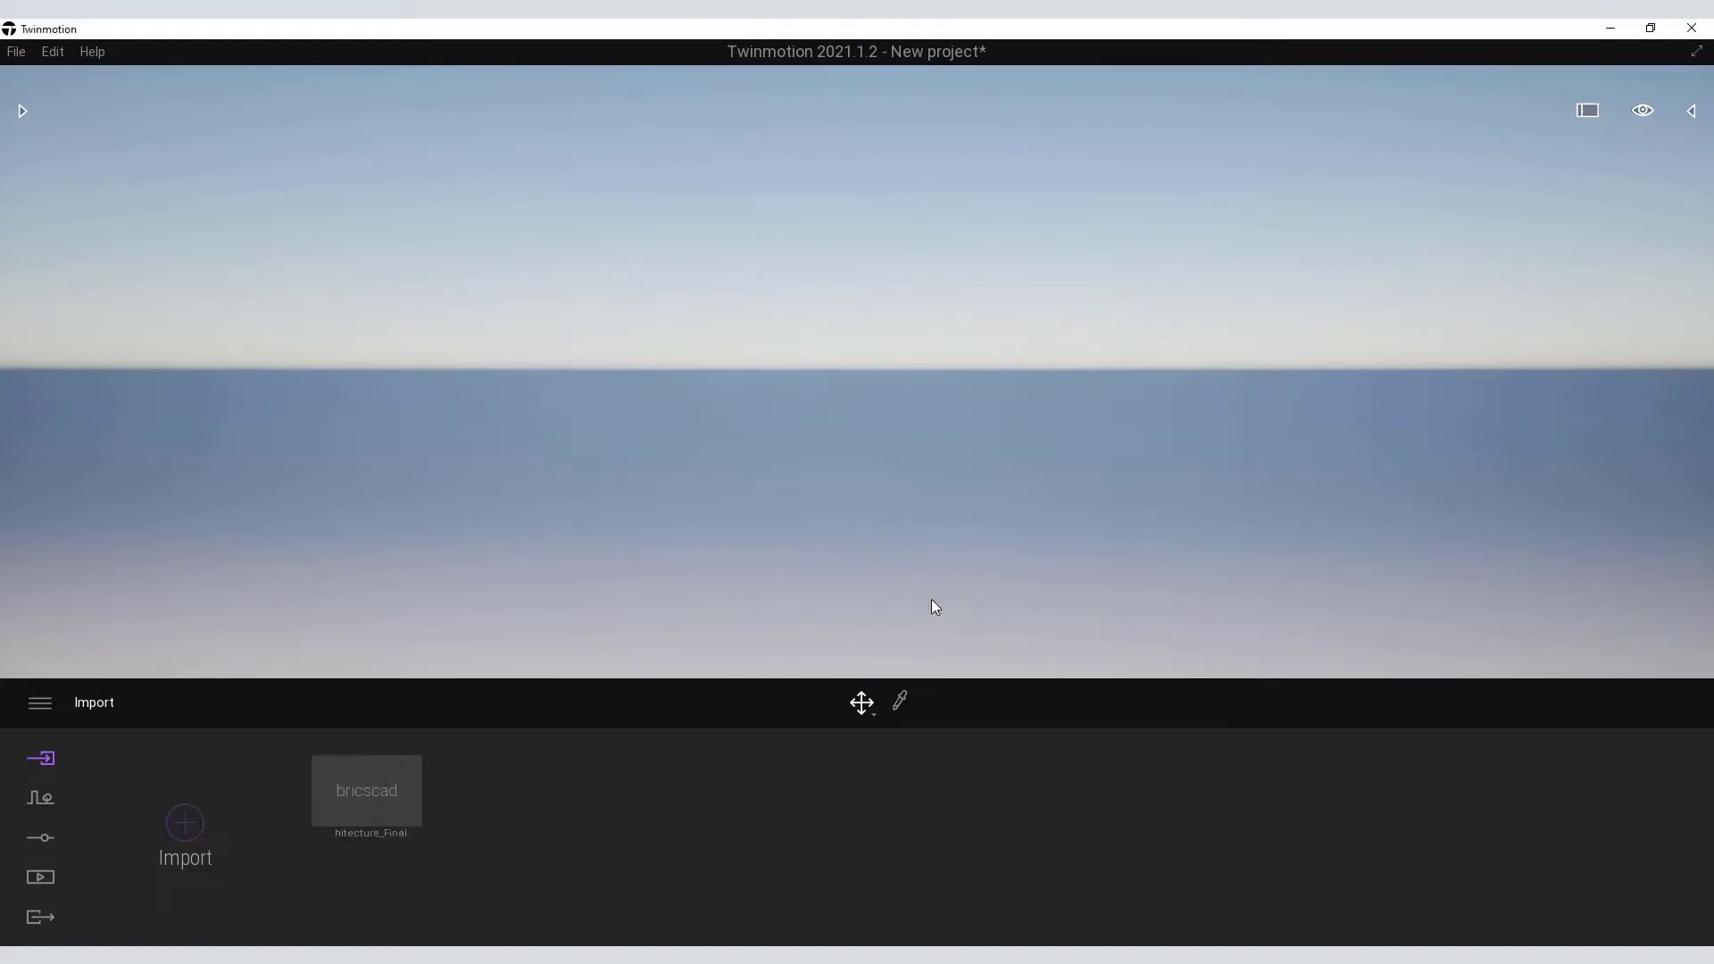
# - Switch back to BricsCAD and synchronize the building model with Twinmotion through Datasmith
pyautogui.moveTo(970, 945)
pyautogui.click(969, 884)
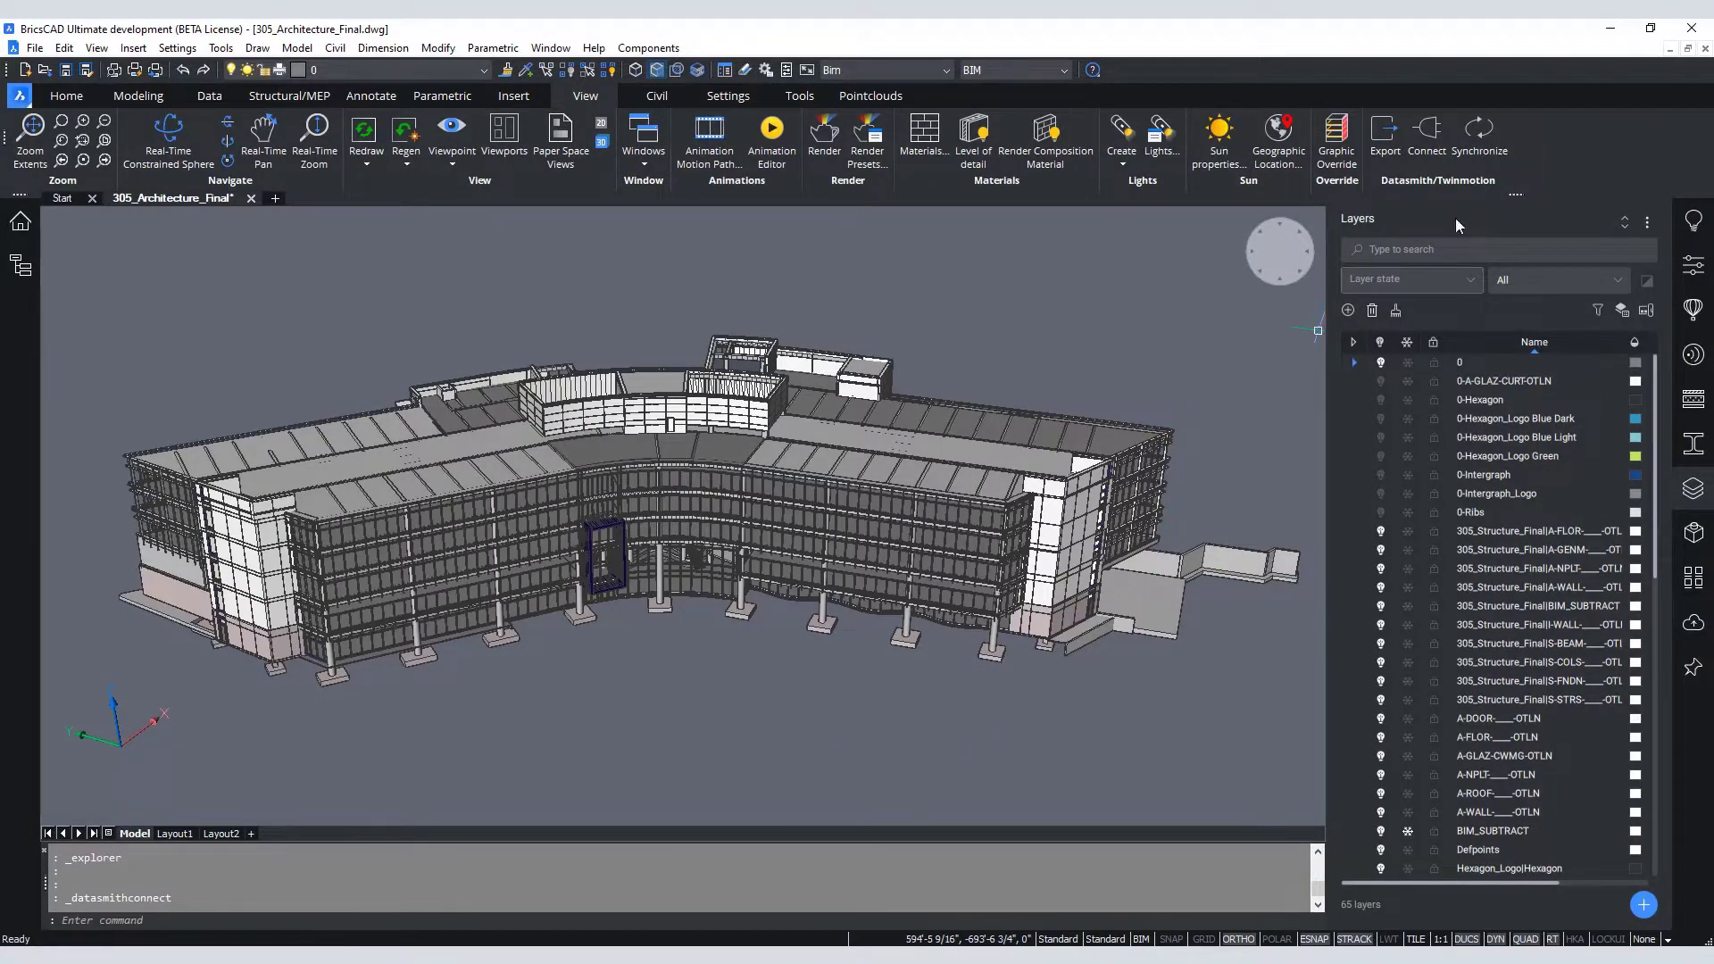
pyautogui.click(1478, 150)
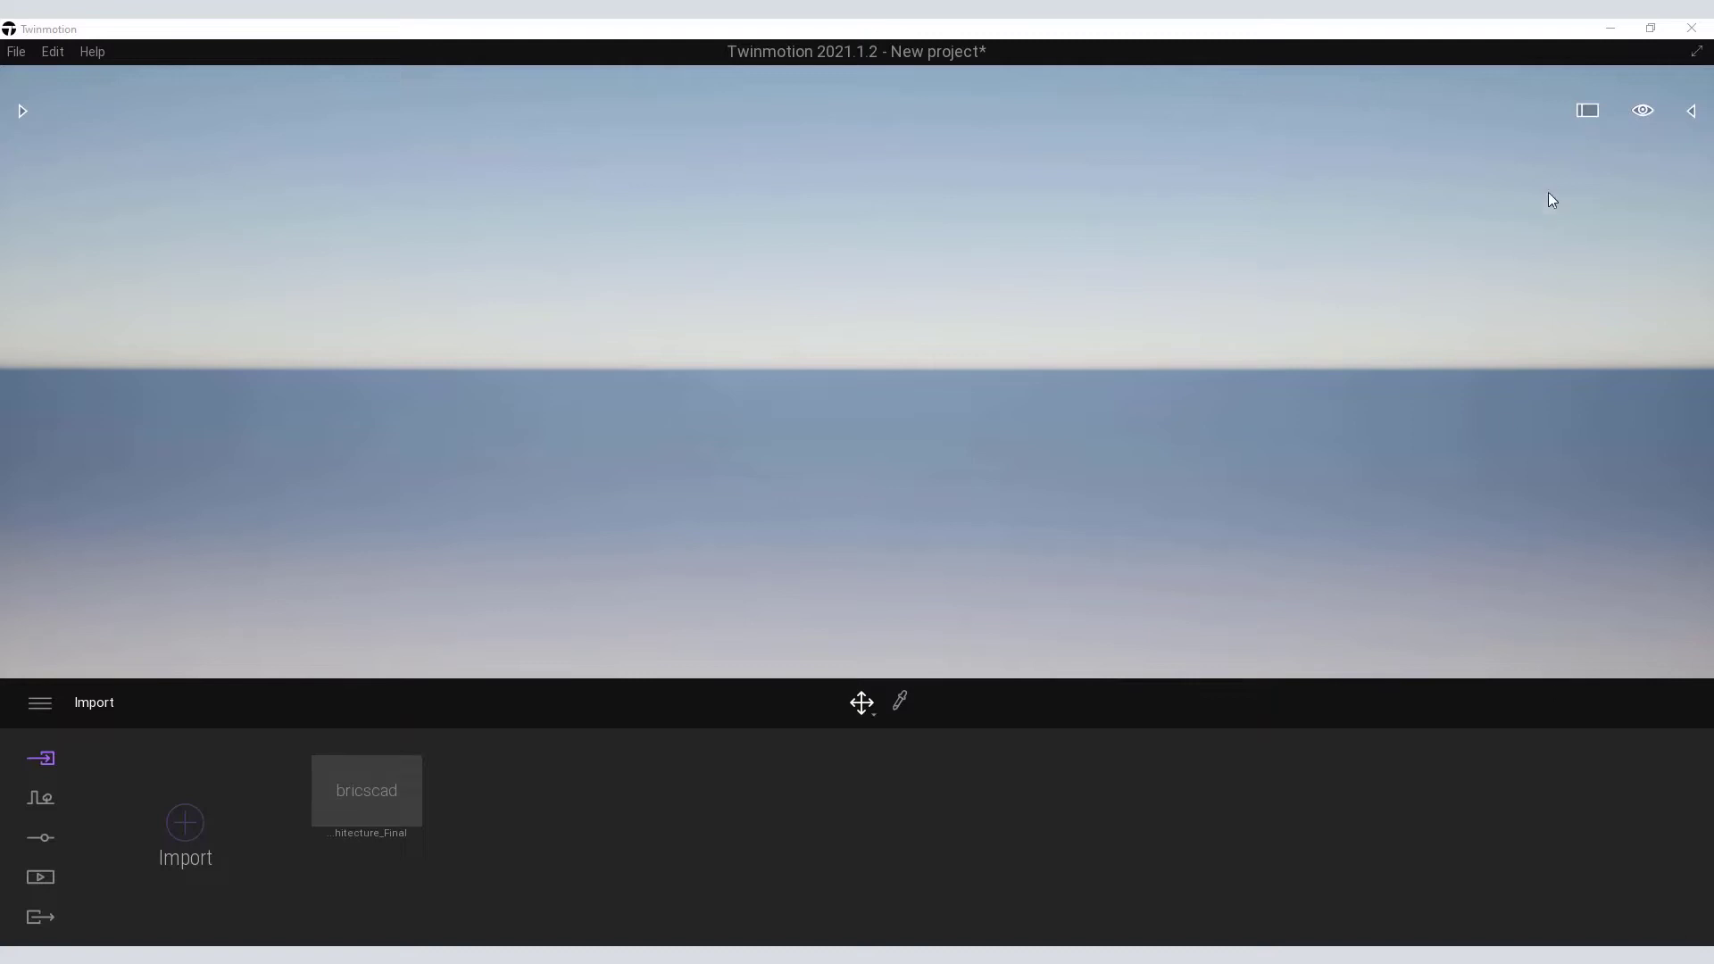
# - Show the Twinmotion scene graph, select 305_Architecture_Final and bring the building's front facade into view
pyautogui.click(1690, 111)
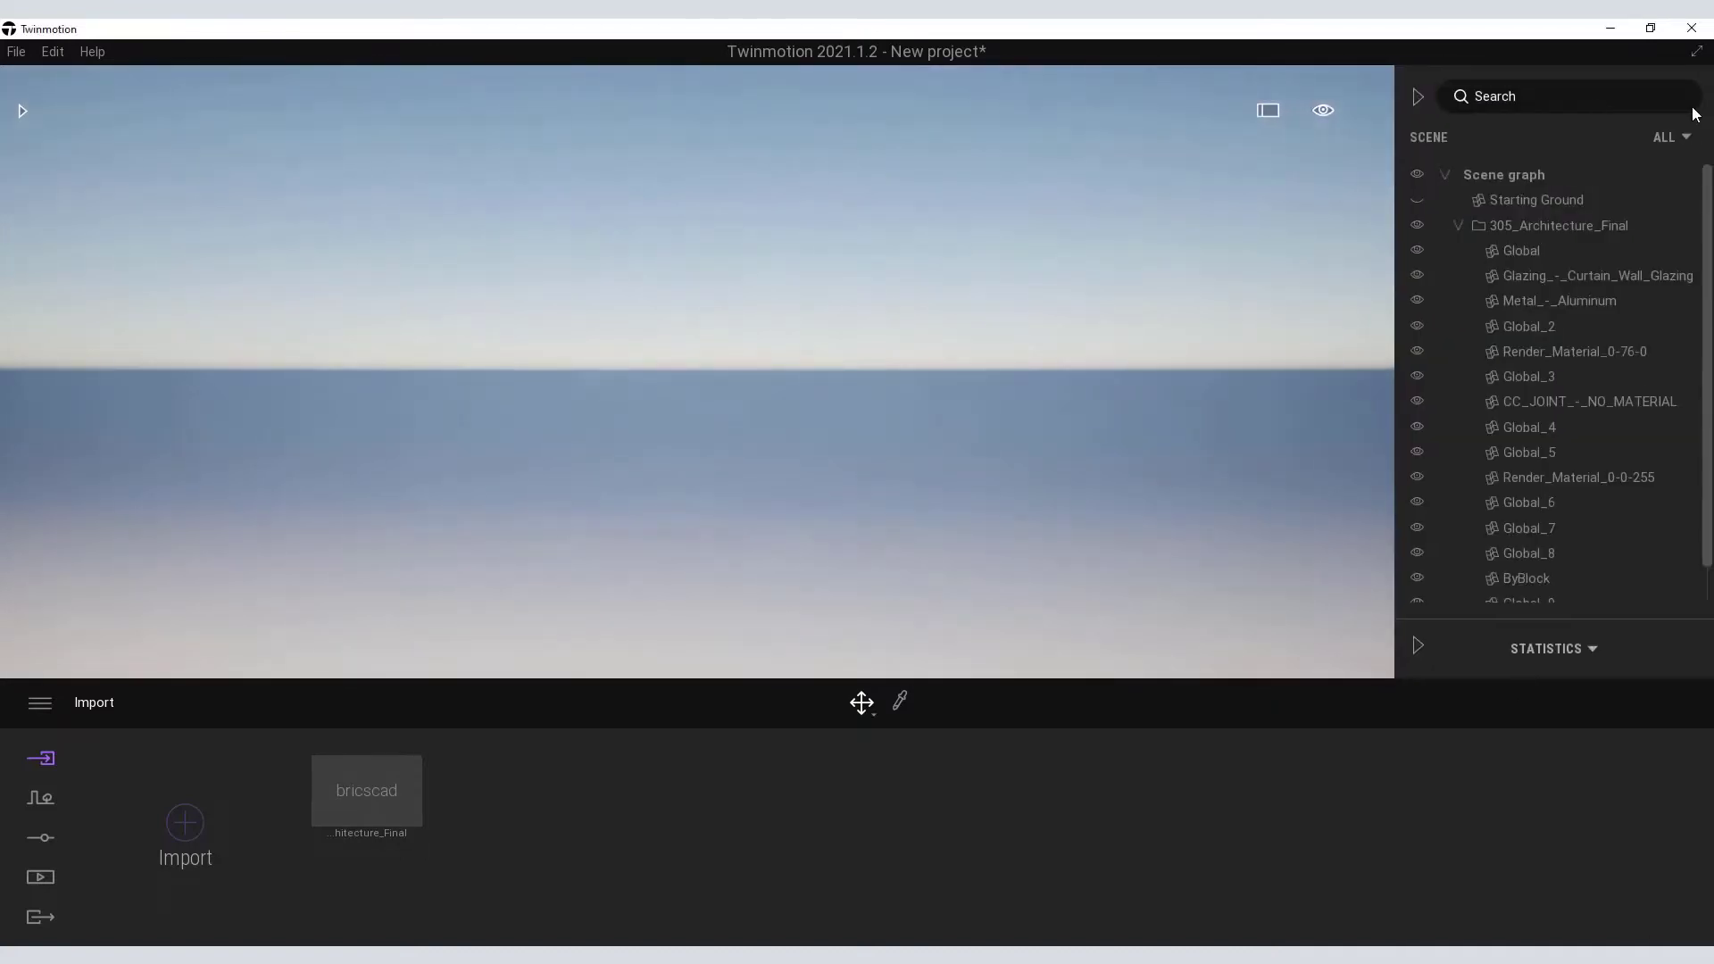
pyautogui.click(1550, 226)
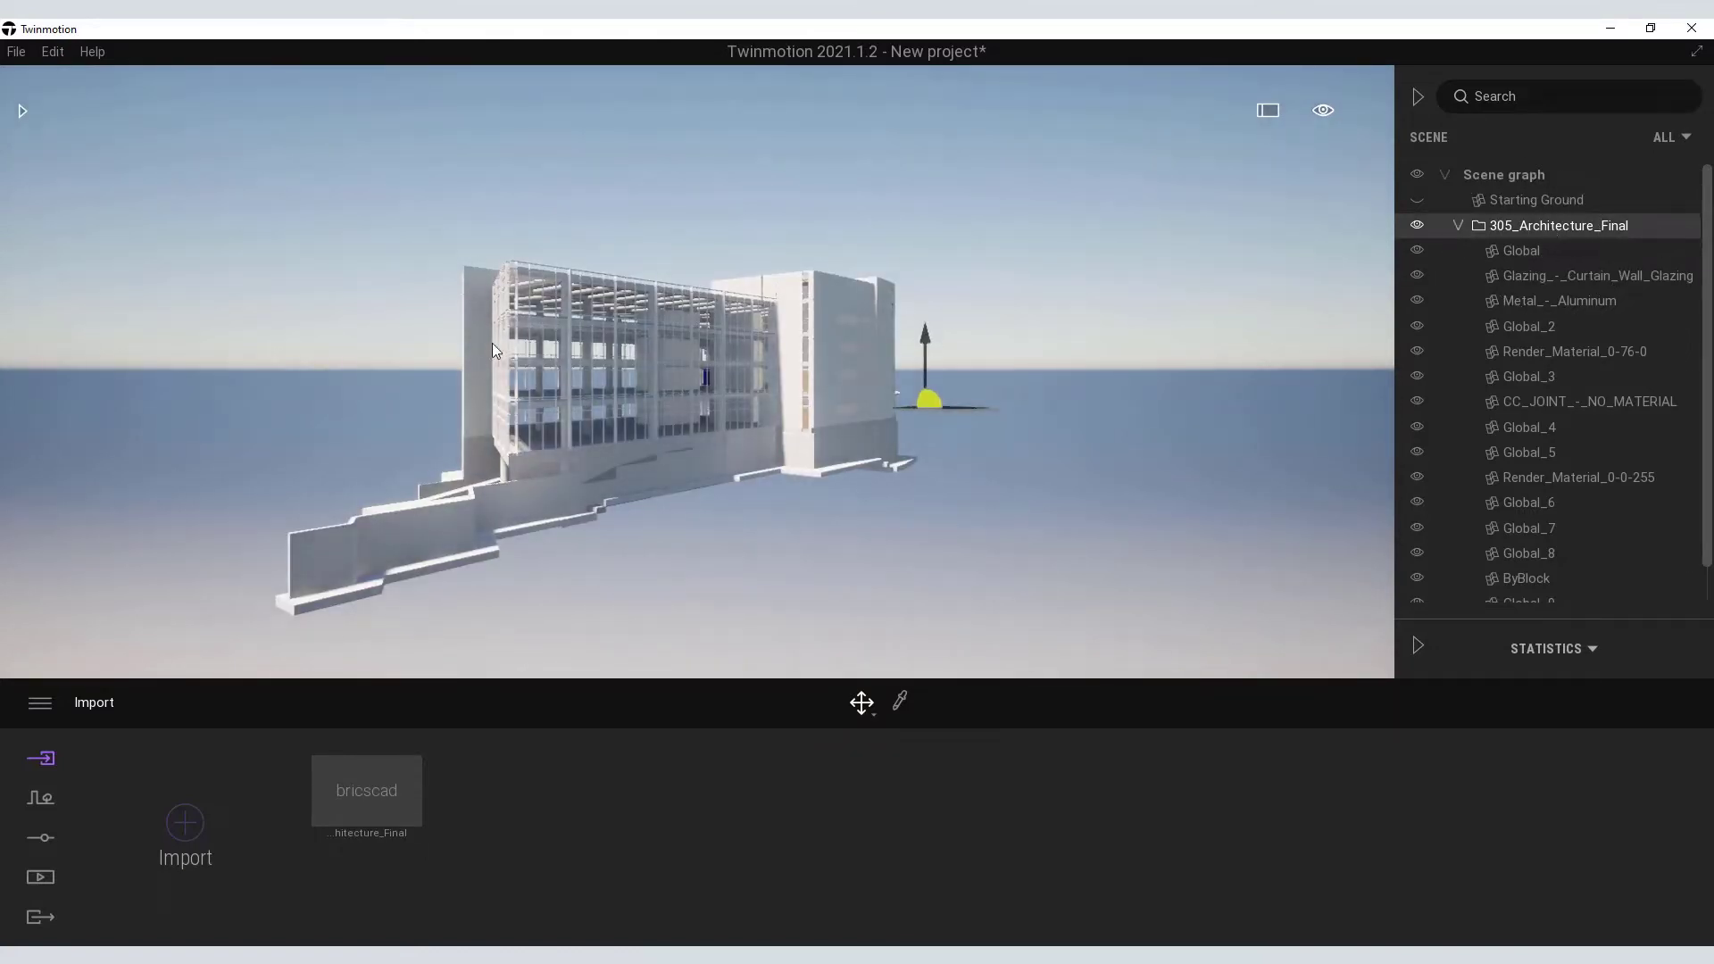
pyautogui.keyDown('shift'); pyautogui.moveTo(426, 259); pyautogui.dragTo(839, 165, button='middle'); pyautogui.keyUp('shift')
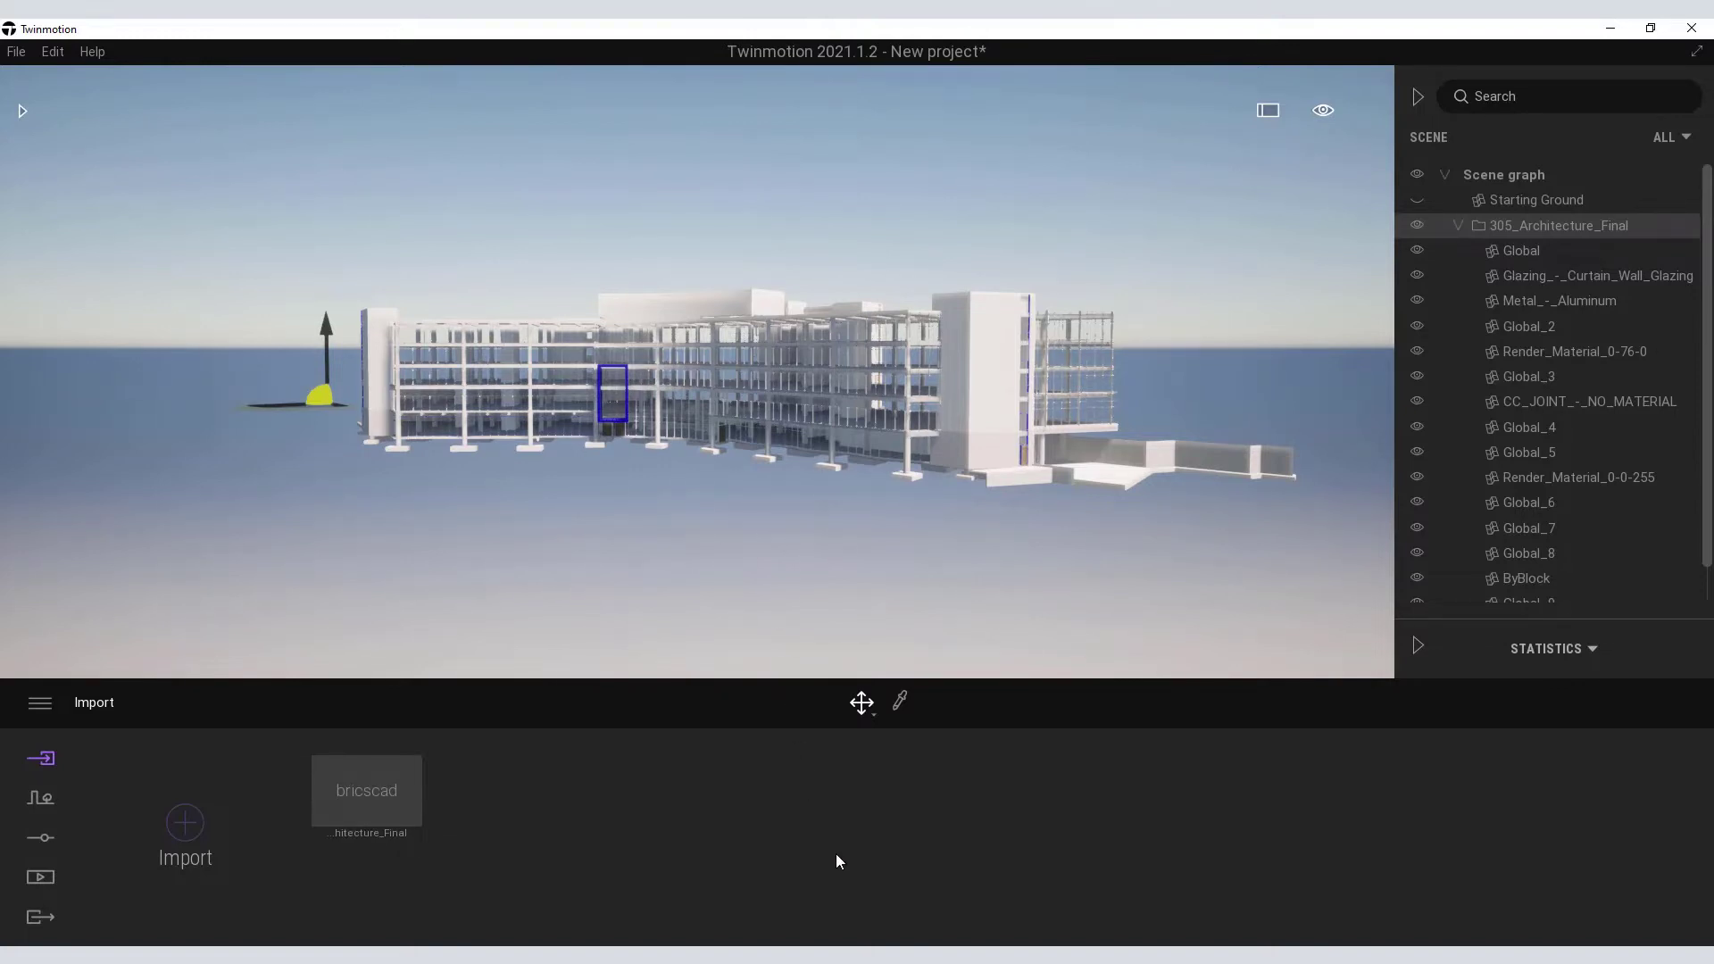
# - Return to BricsCAD and turn on all layers from 0-A-GLAZ-CURT-OTLN through 0-Ribs
pyautogui.hotkey('alt', 'Tab')
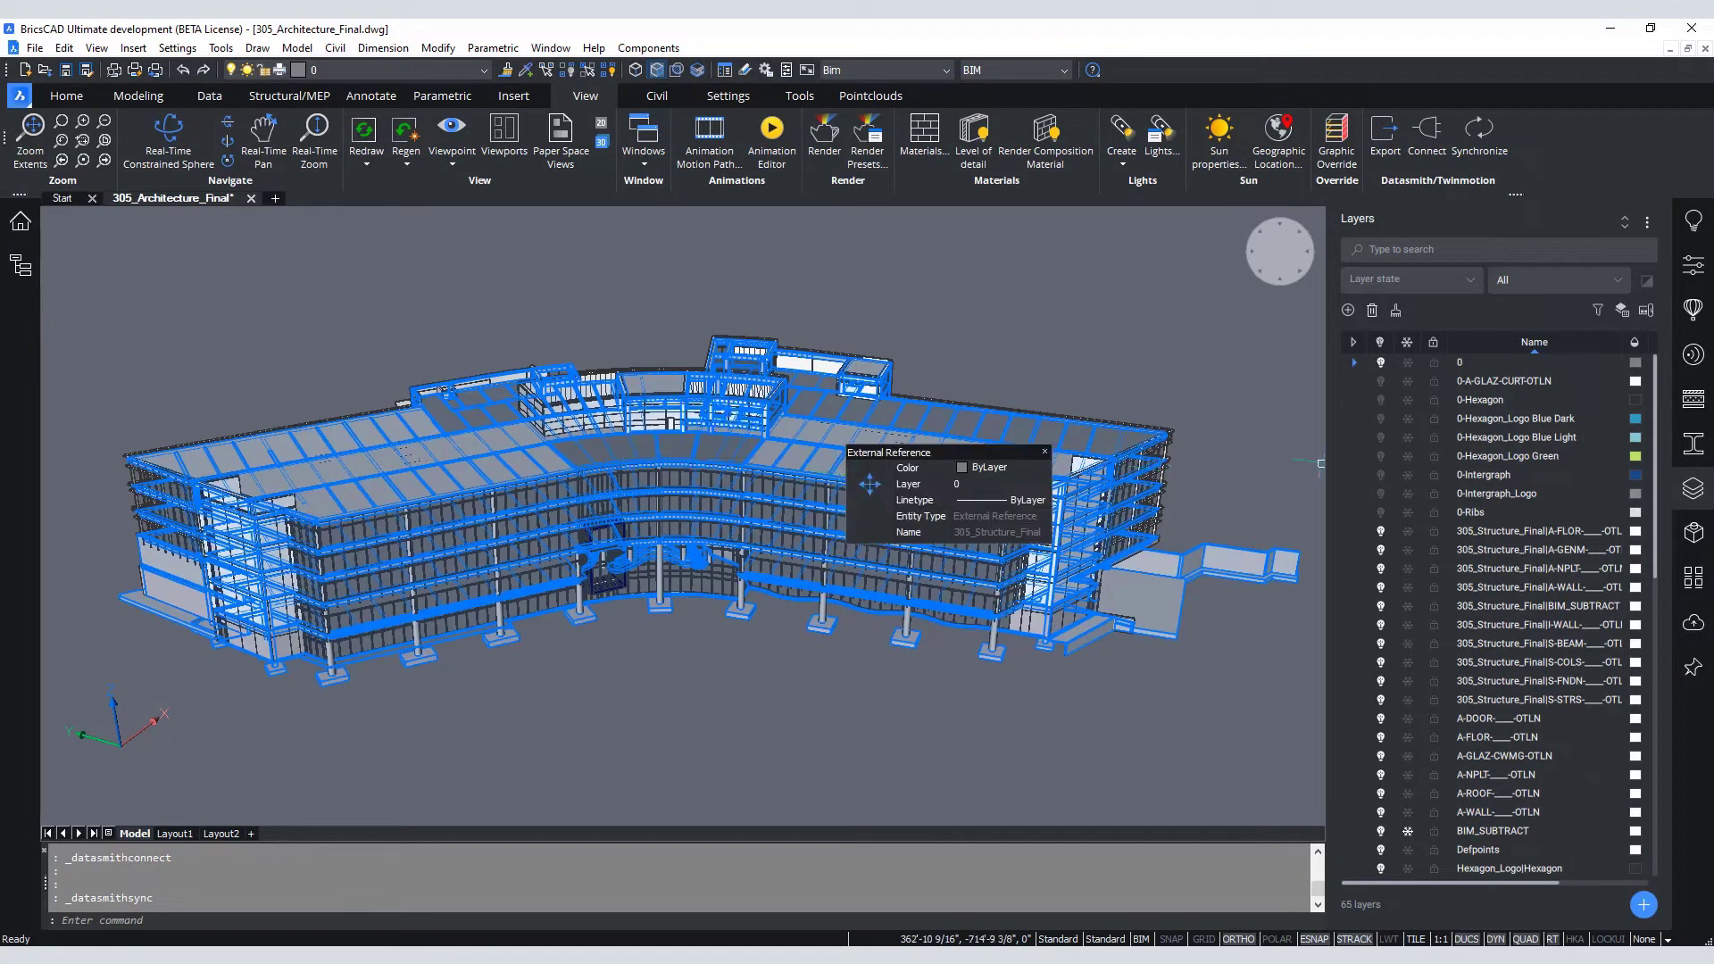
pyautogui.click(1380, 380)
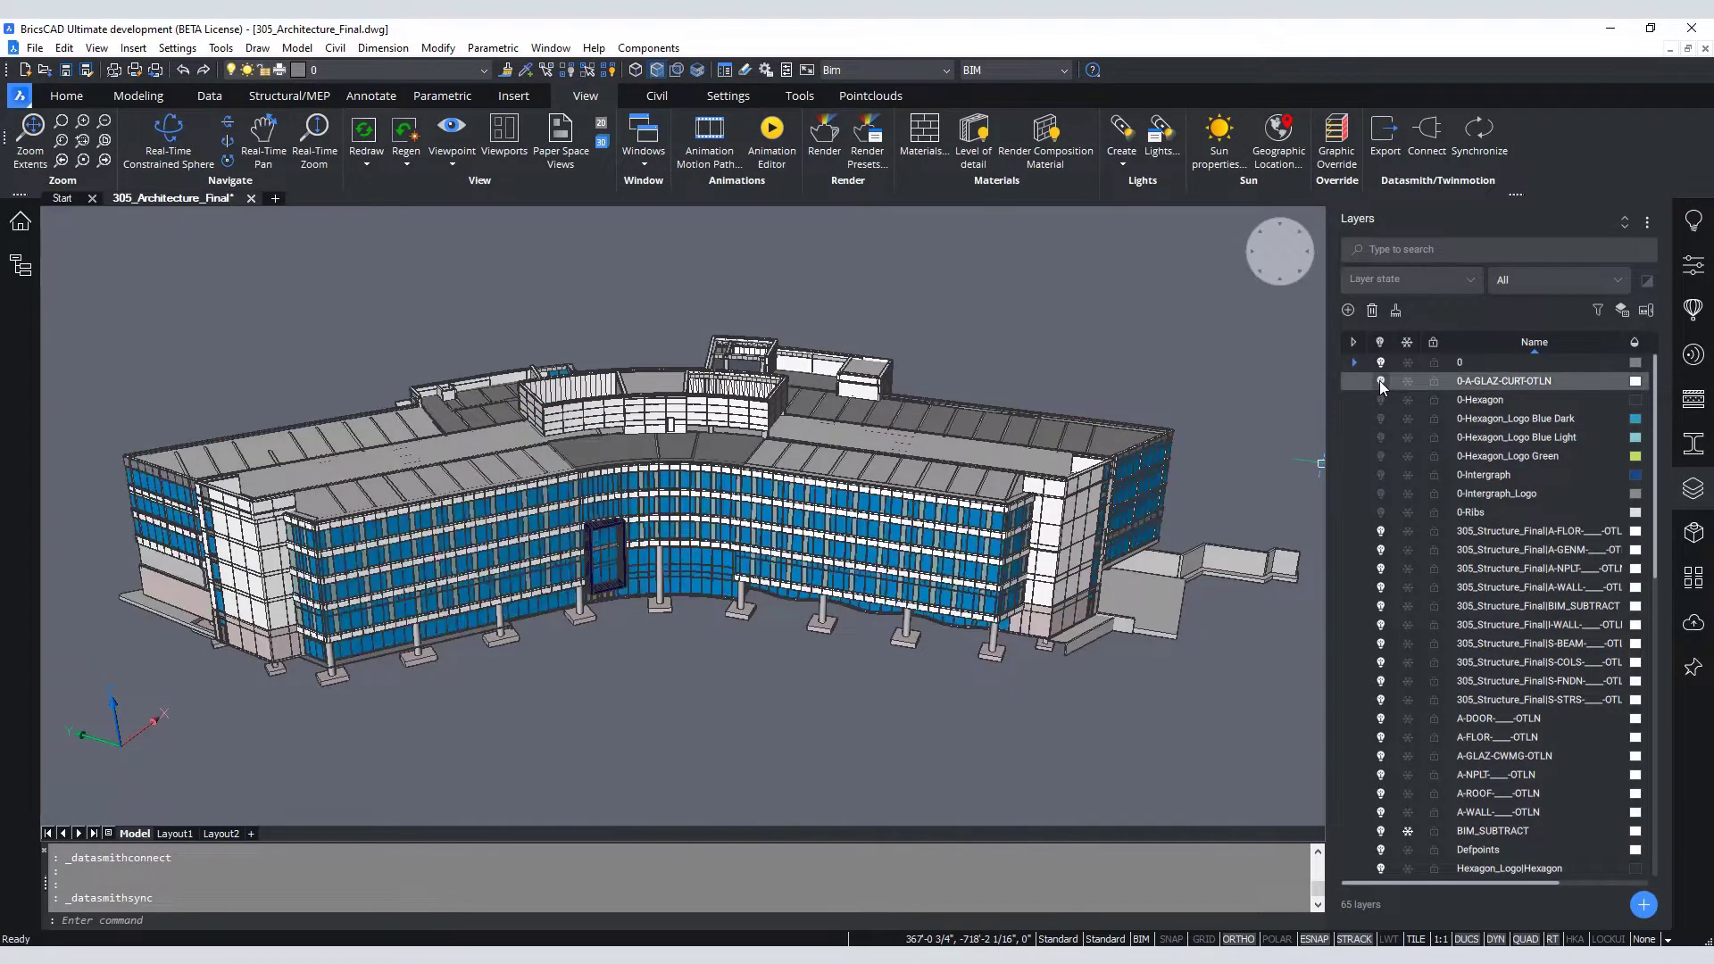
pyautogui.keyDown('shift'); pyautogui.click(1383, 511); pyautogui.keyUp('shift')
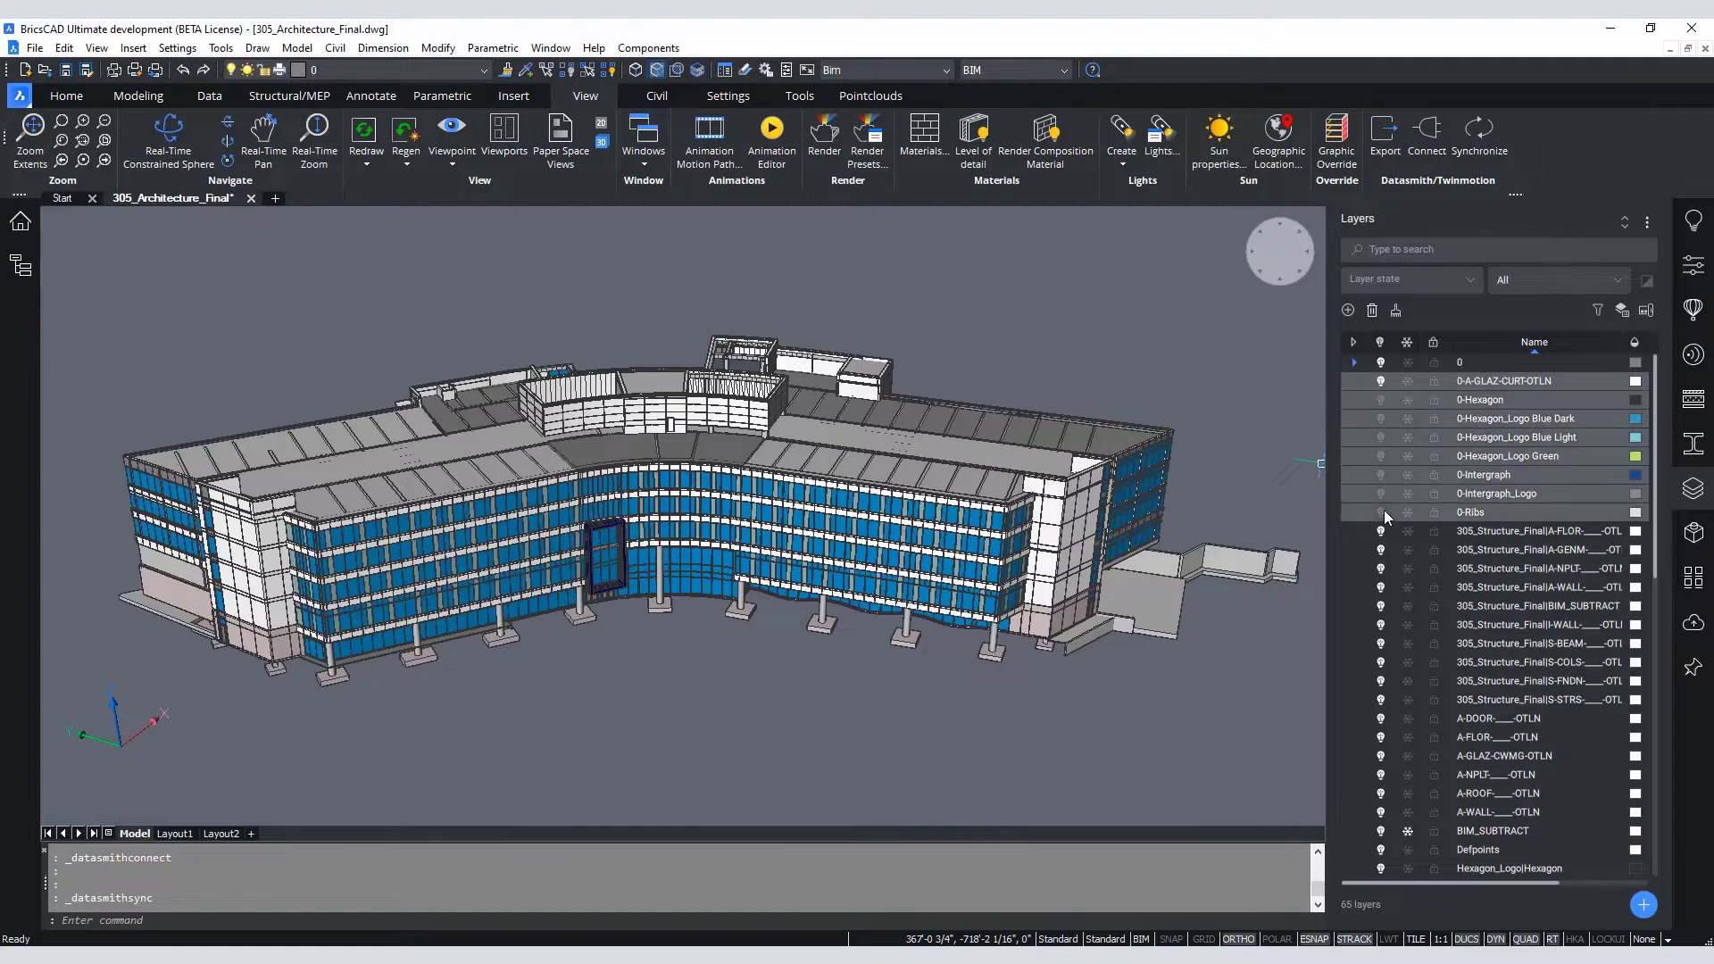
pyautogui.click(1382, 511)
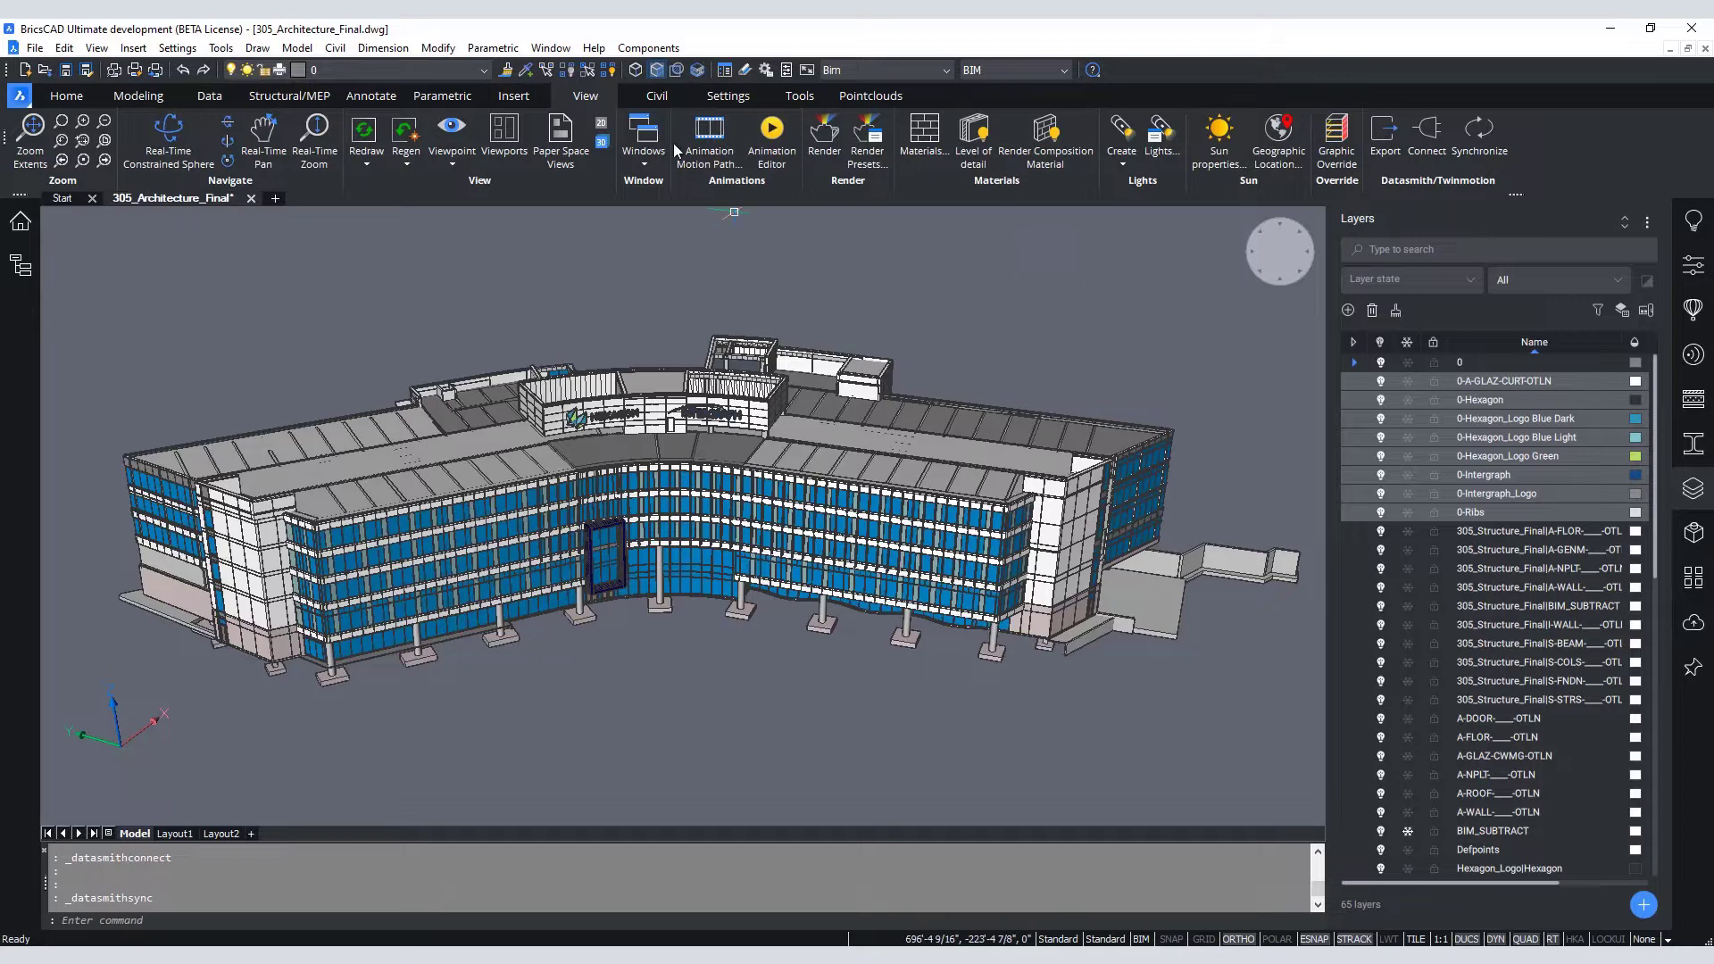
# - Load the Patio external reference into the architecture drawing
pyautogui.click(726, 70)
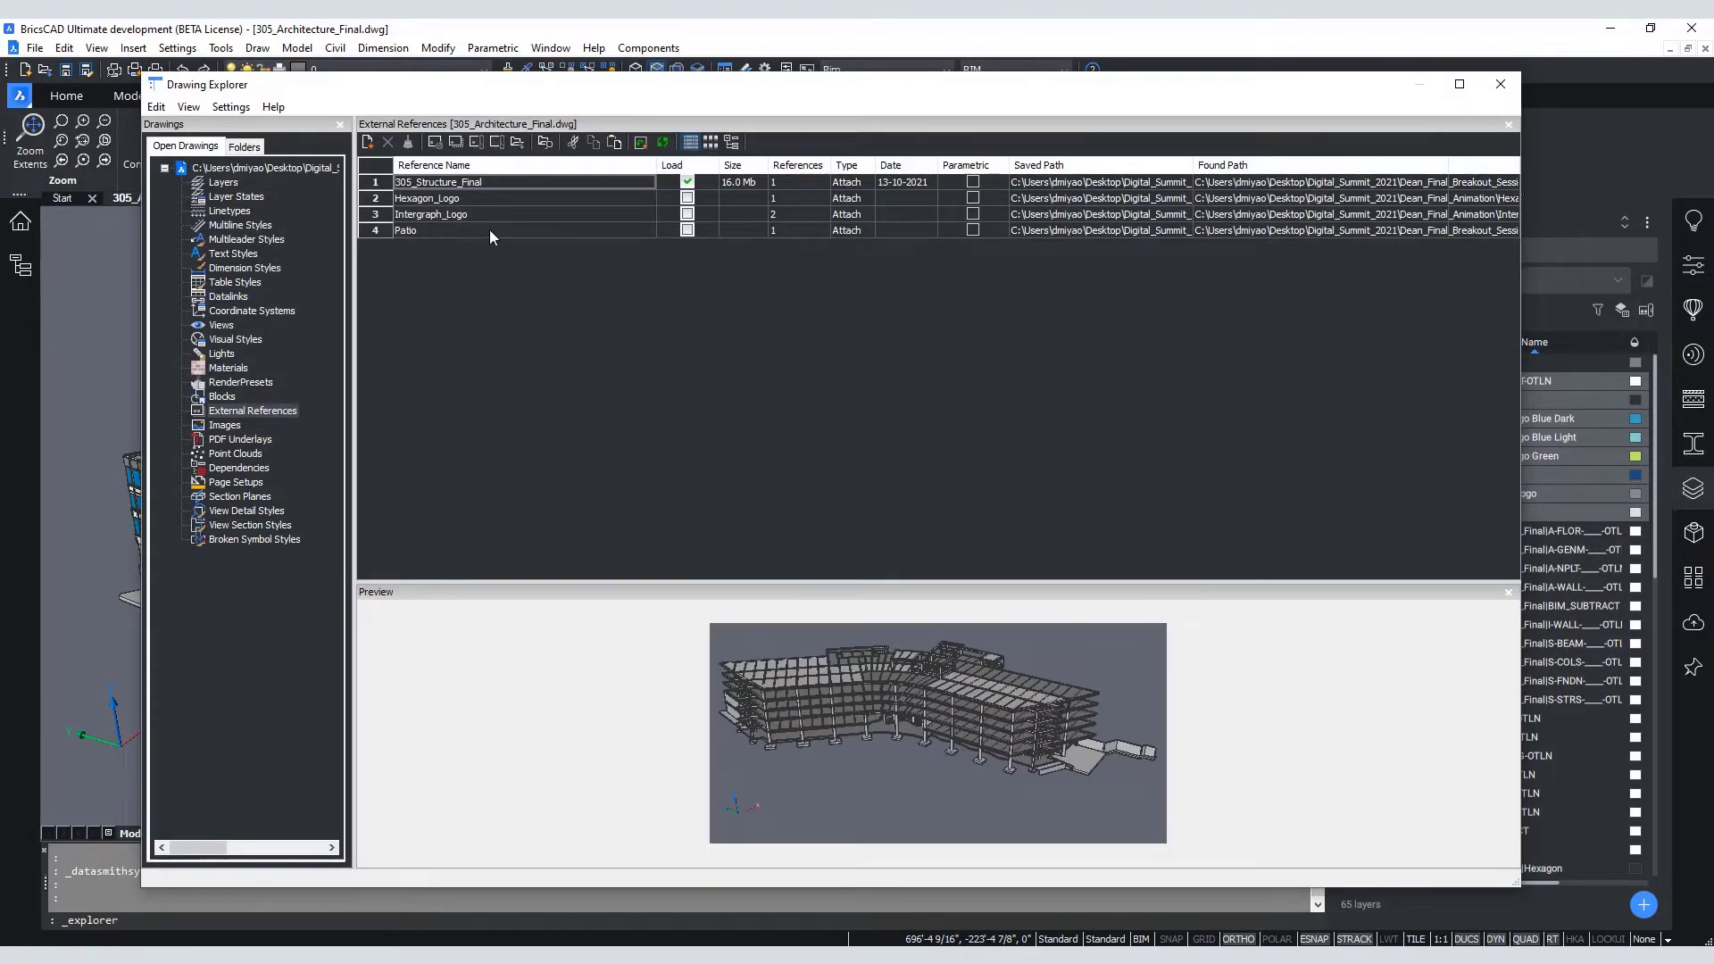
pyautogui.click(686, 230)
pyautogui.press('Escape')
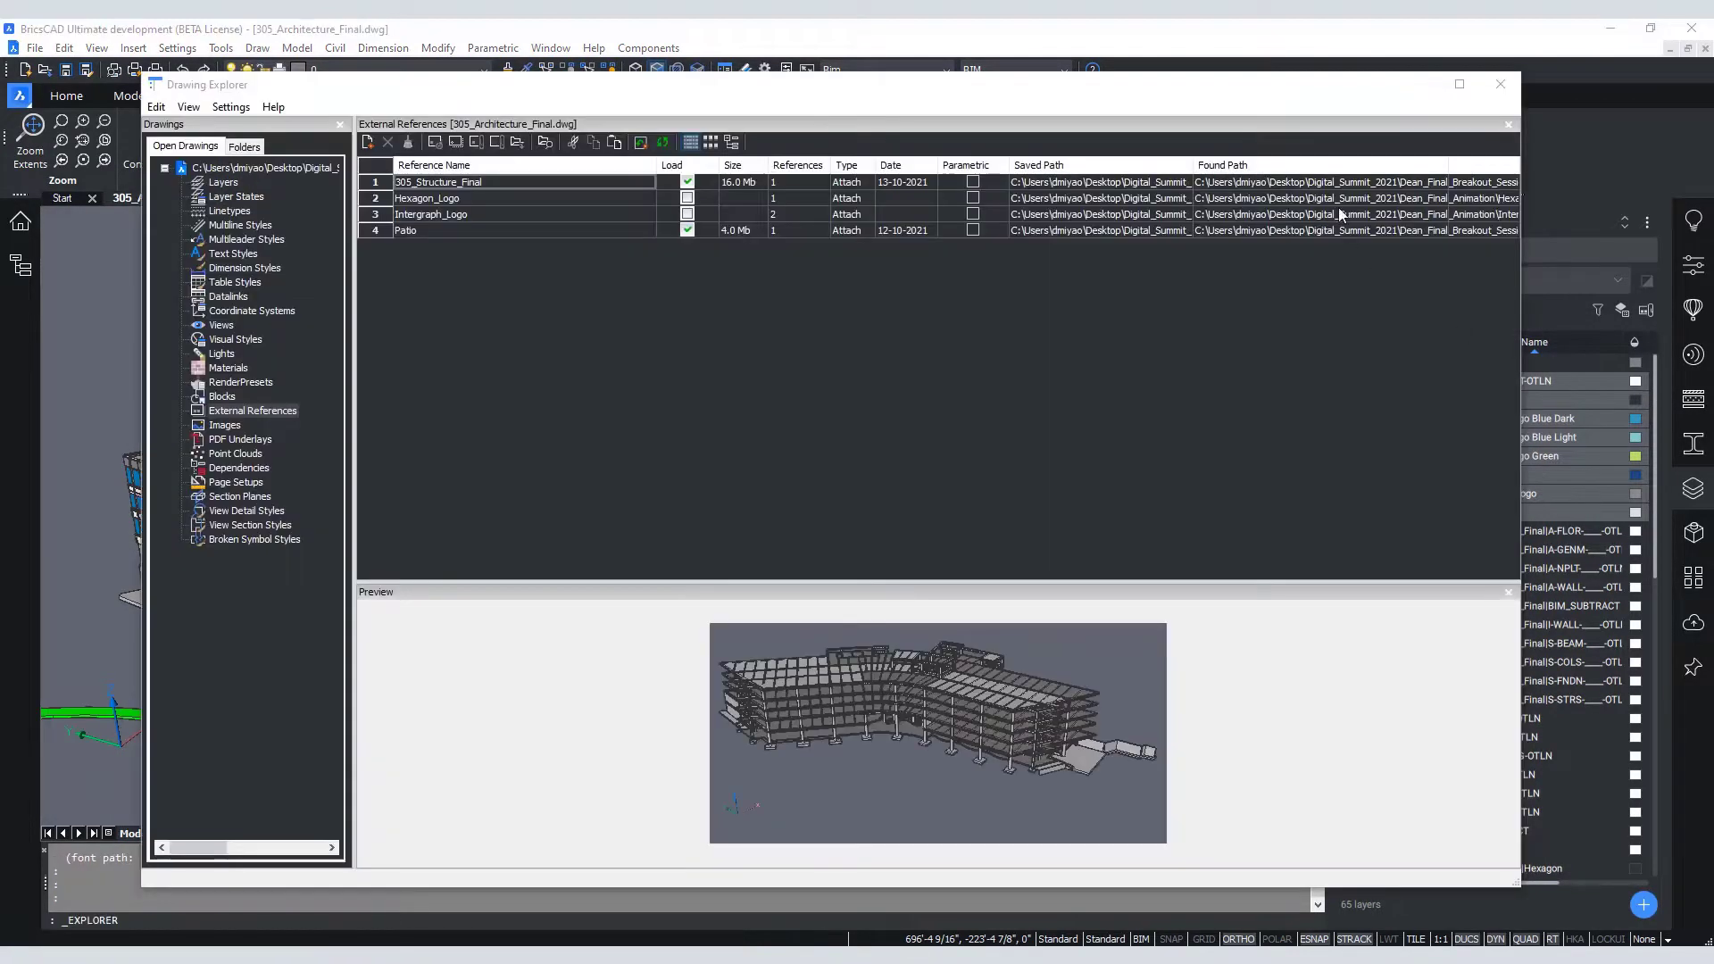
pyautogui.click(1502, 87)
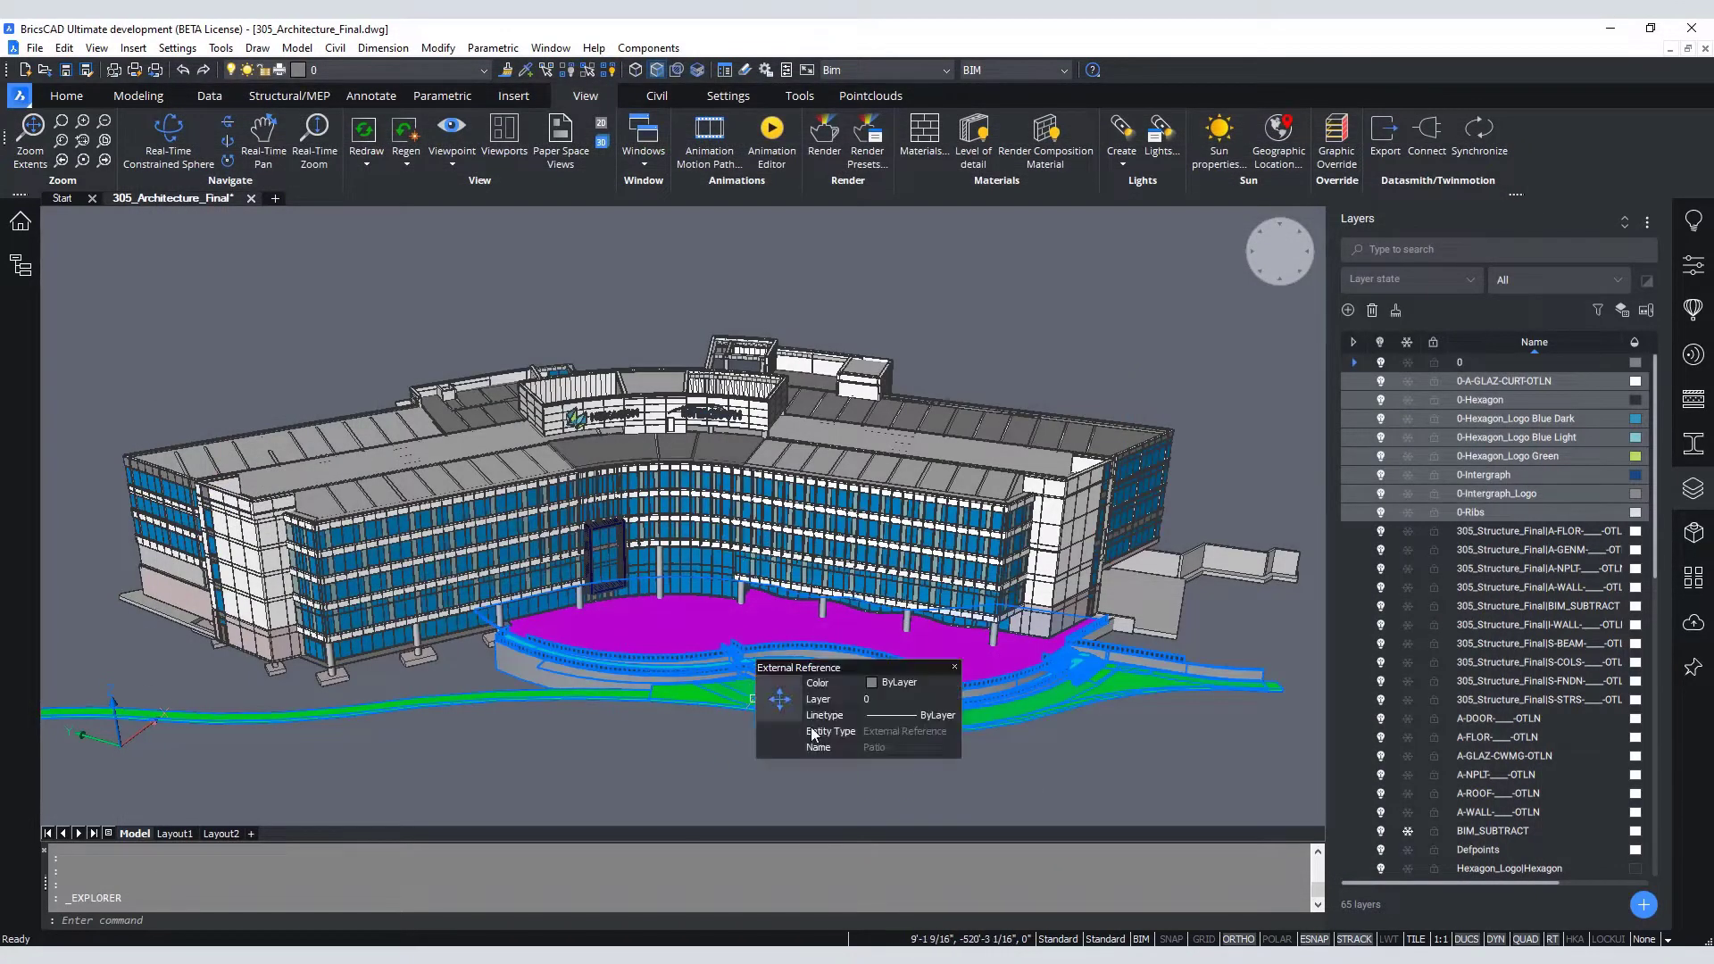
# - Synchronize the drawing changes through Datasmith and examine the updated building in Twinmotion from an elevated front view
pyautogui.click(1479, 143)
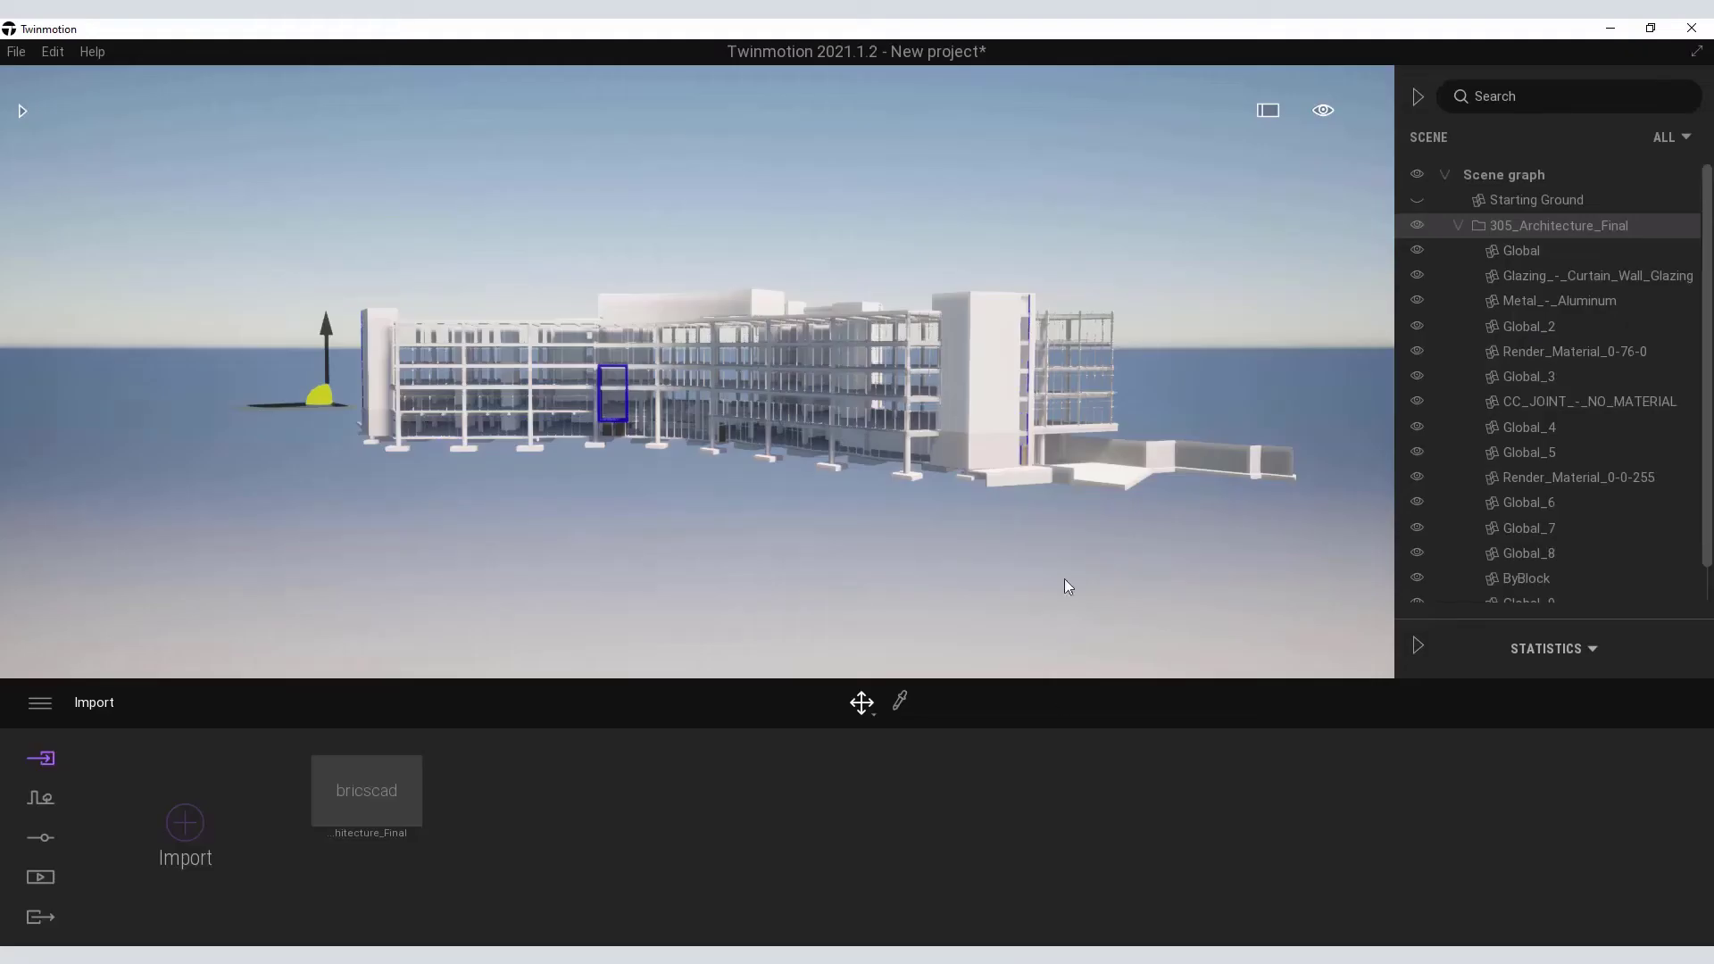
pyautogui.click(1076, 540)
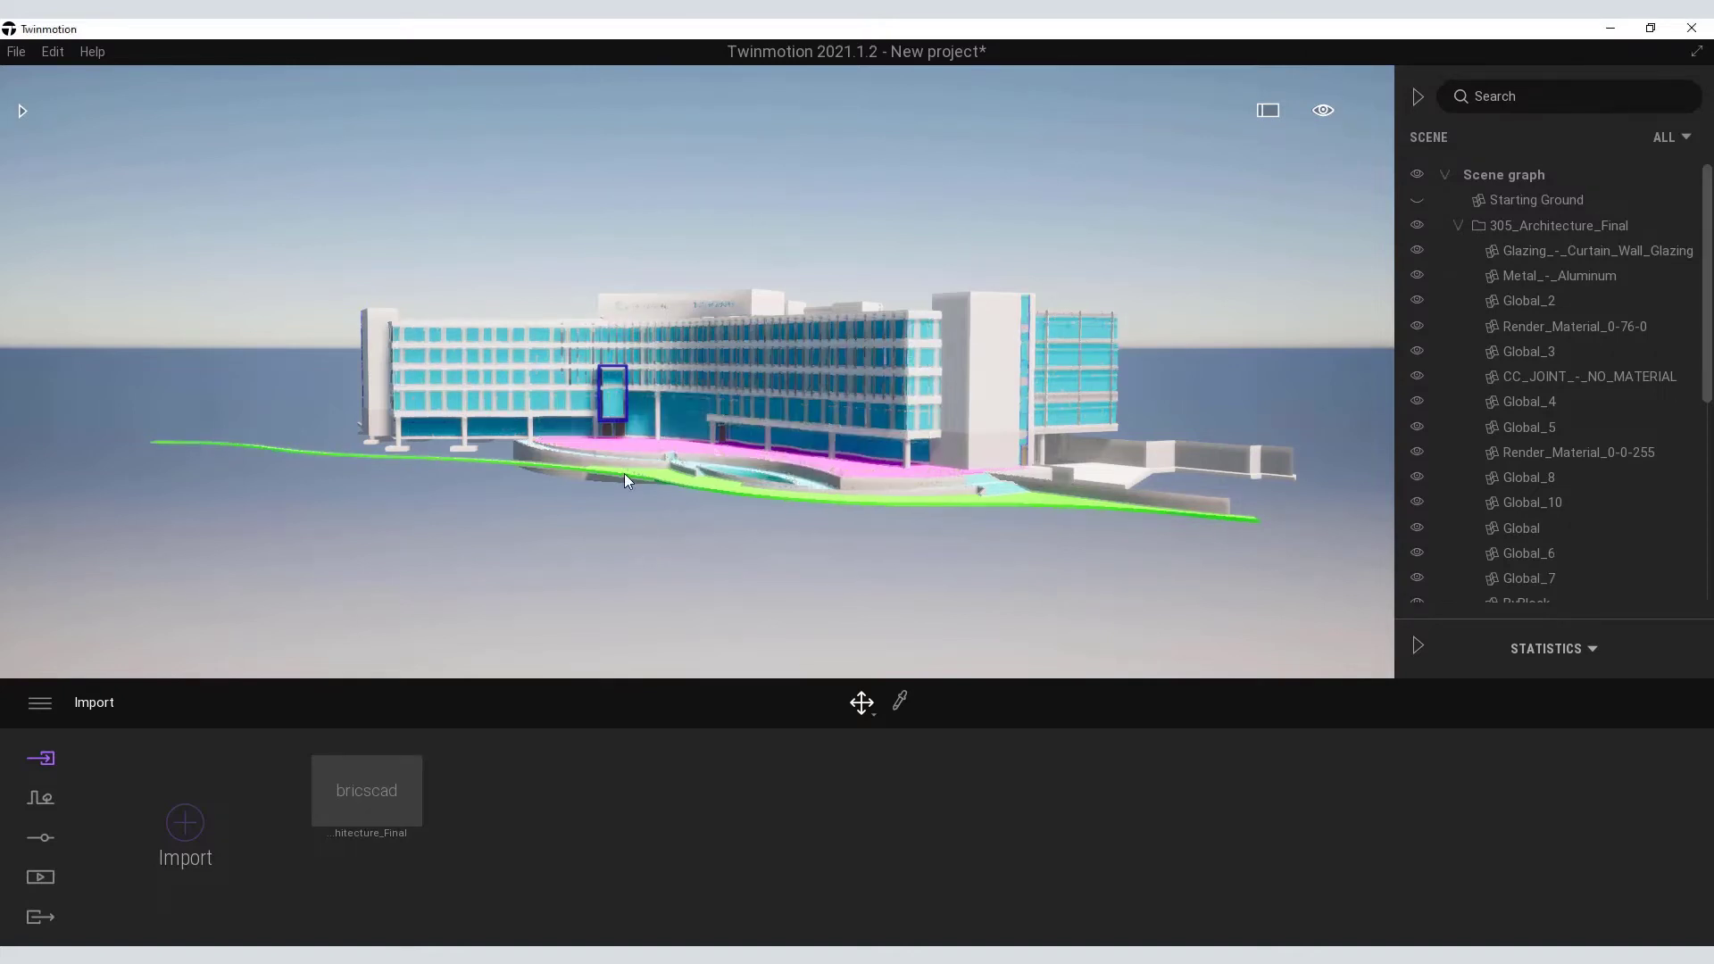
pyautogui.keyDown('shift'); pyautogui.moveTo(625, 473); pyautogui.dragTo(813, 581, button='middle'); pyautogui.keyUp('shift')
pyautogui.moveTo(766, 427); pyautogui.dragTo(775, 487)
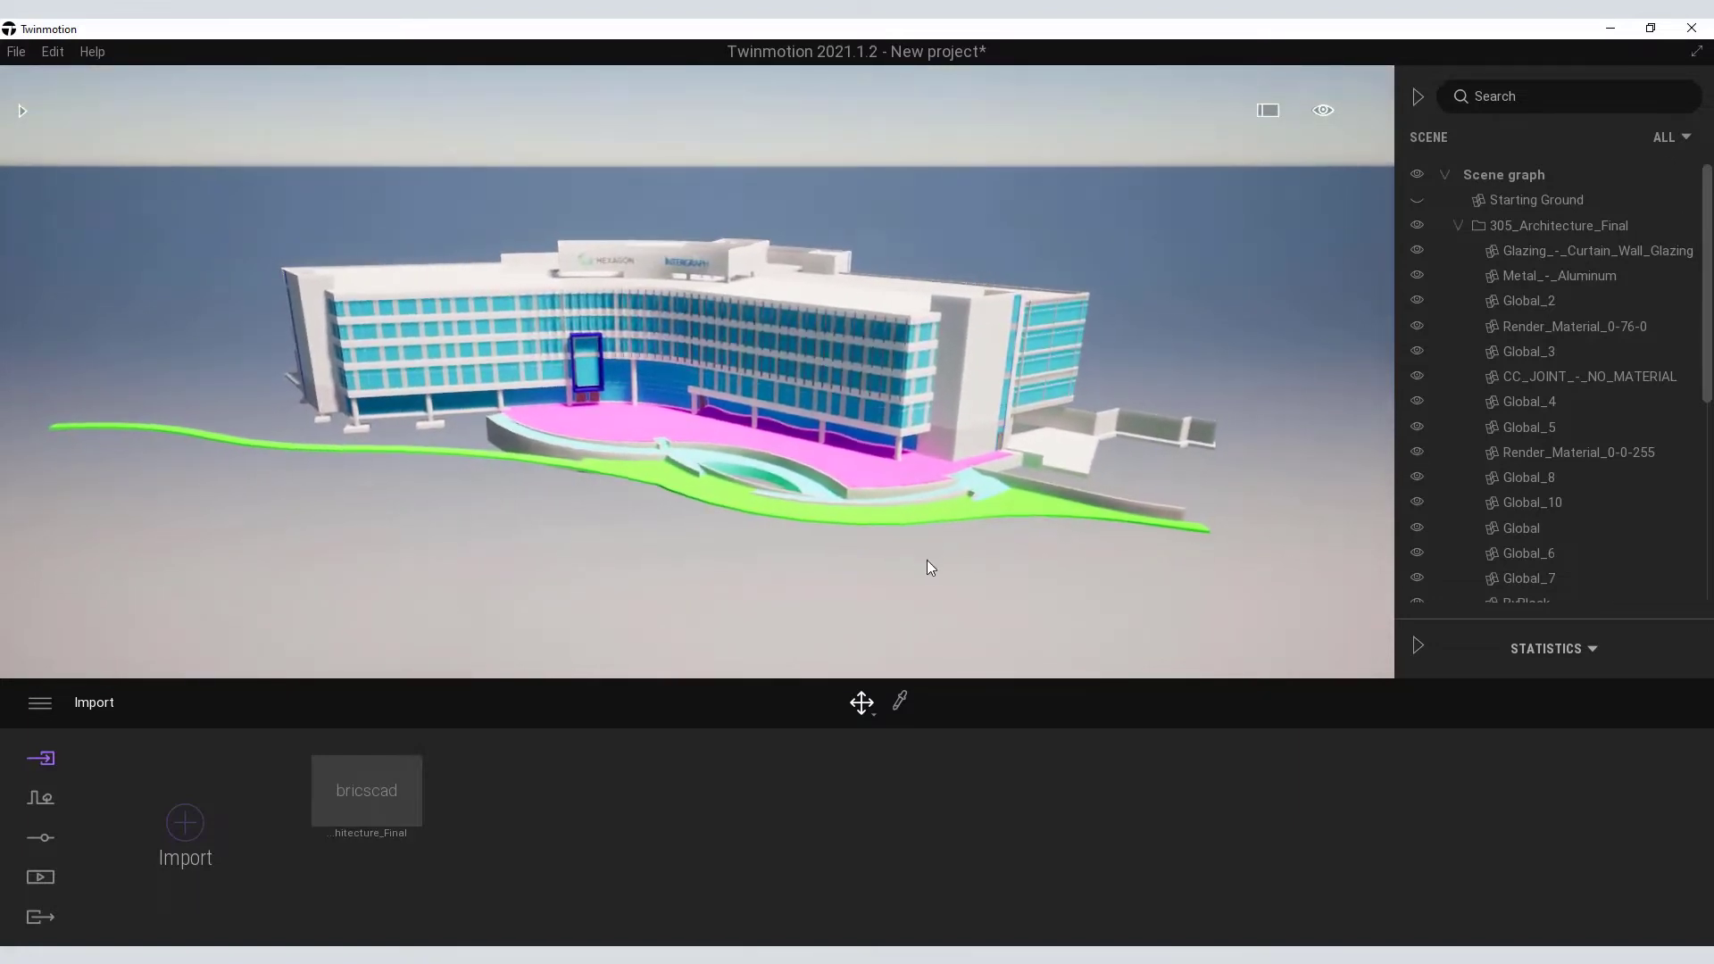
# - Make the Starting Ground visible and move the 305_Architecture_Final model up by 1
pyautogui.click(1417, 199)
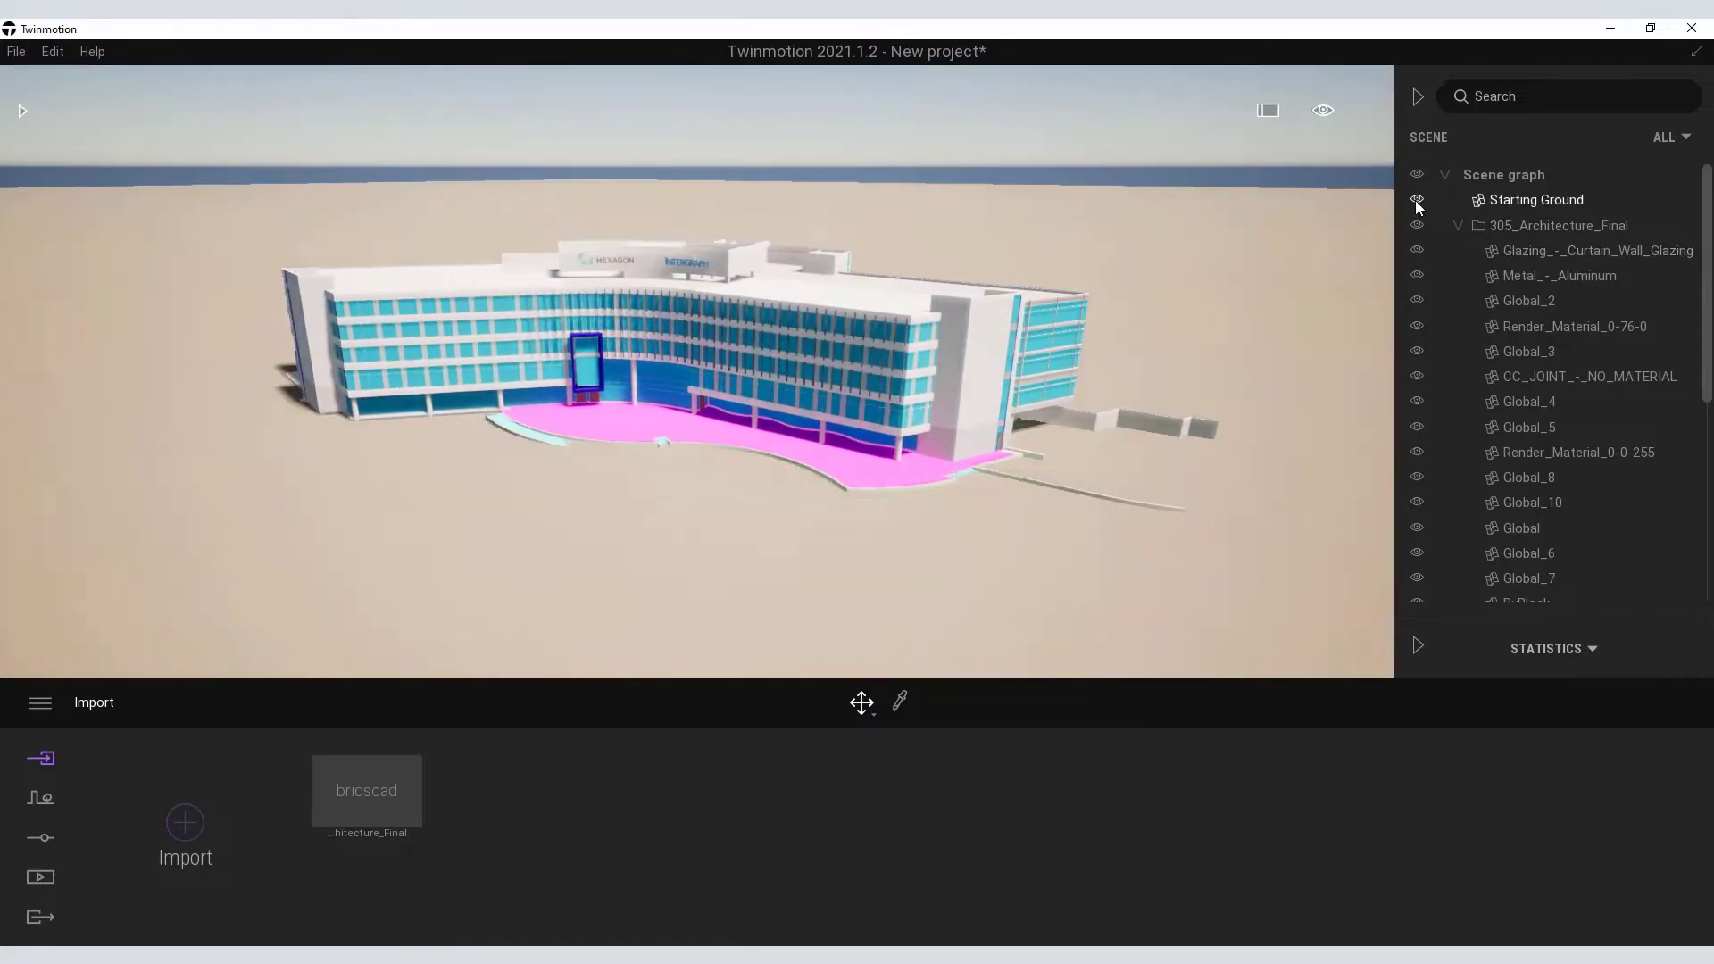
pyautogui.click(1507, 228)
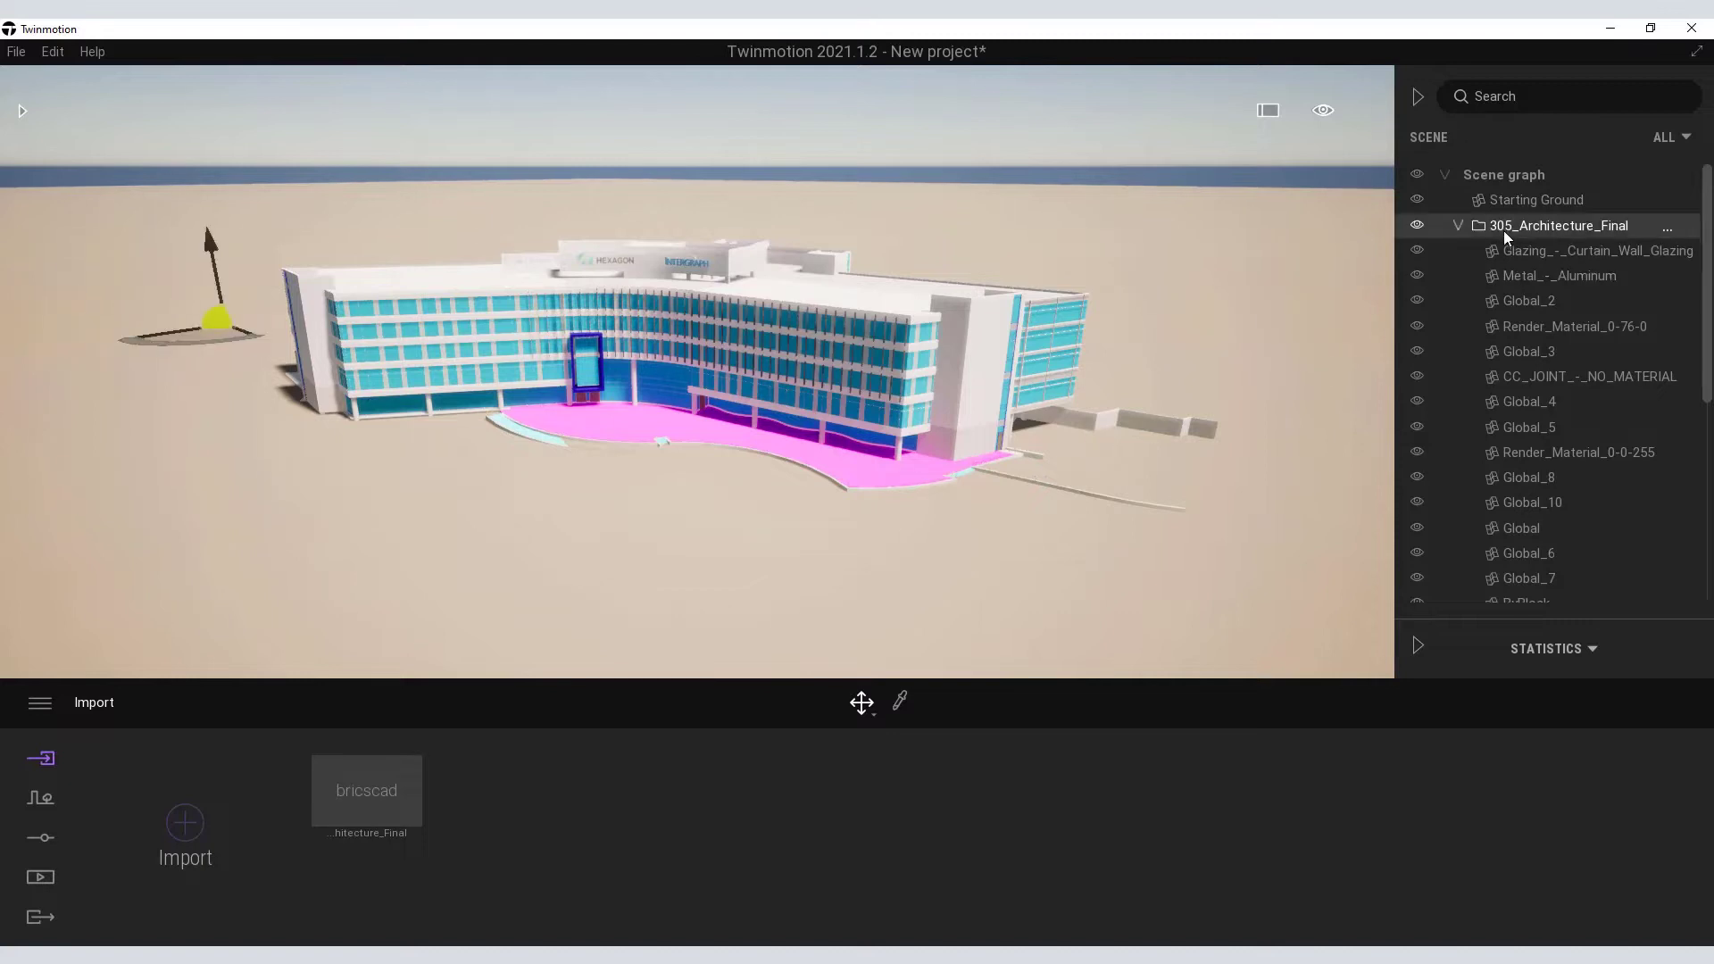
pyautogui.click(211, 244)
pyautogui.write('1')
pyautogui.press('Return')
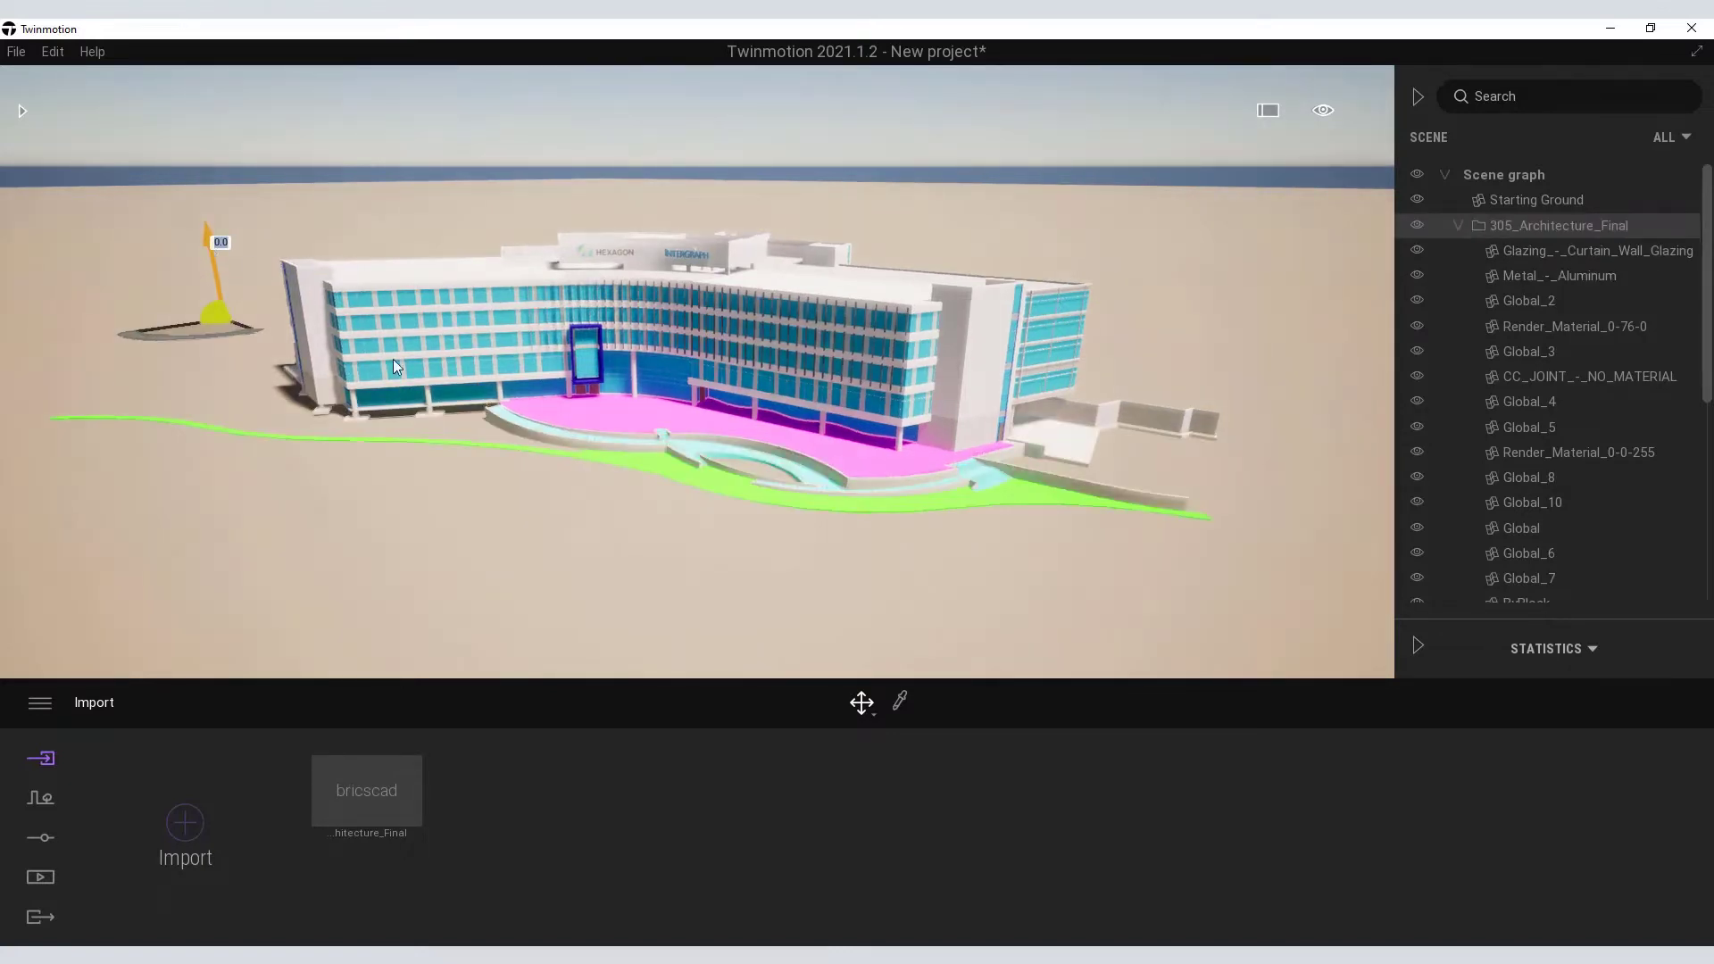
# - Apply the Turquoise tinted glass material from the Glass library to the building's curtain wall glazing
pyautogui.moveTo(619, 495); pyautogui.dragTo(602, 500, button='middle')
pyautogui.moveTo(766, 505); pyautogui.dragTo(850, 409, button='middle')
pyautogui.scroll(1, 880, 421)
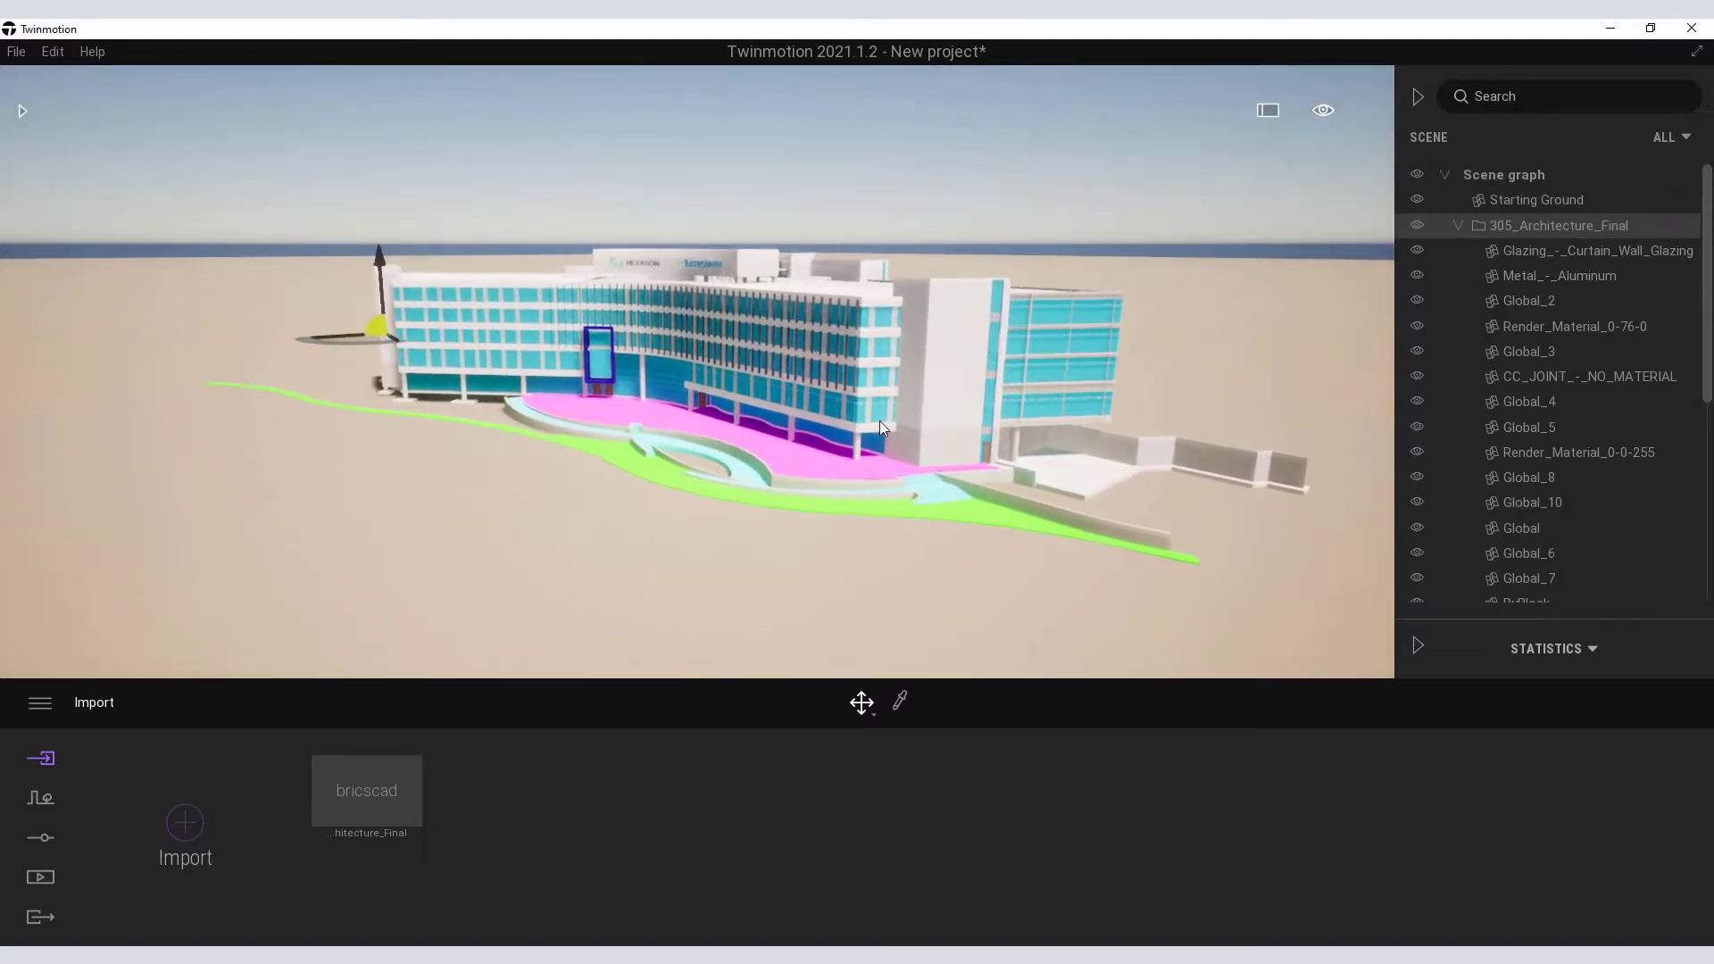
pyautogui.scroll(6, 880, 421)
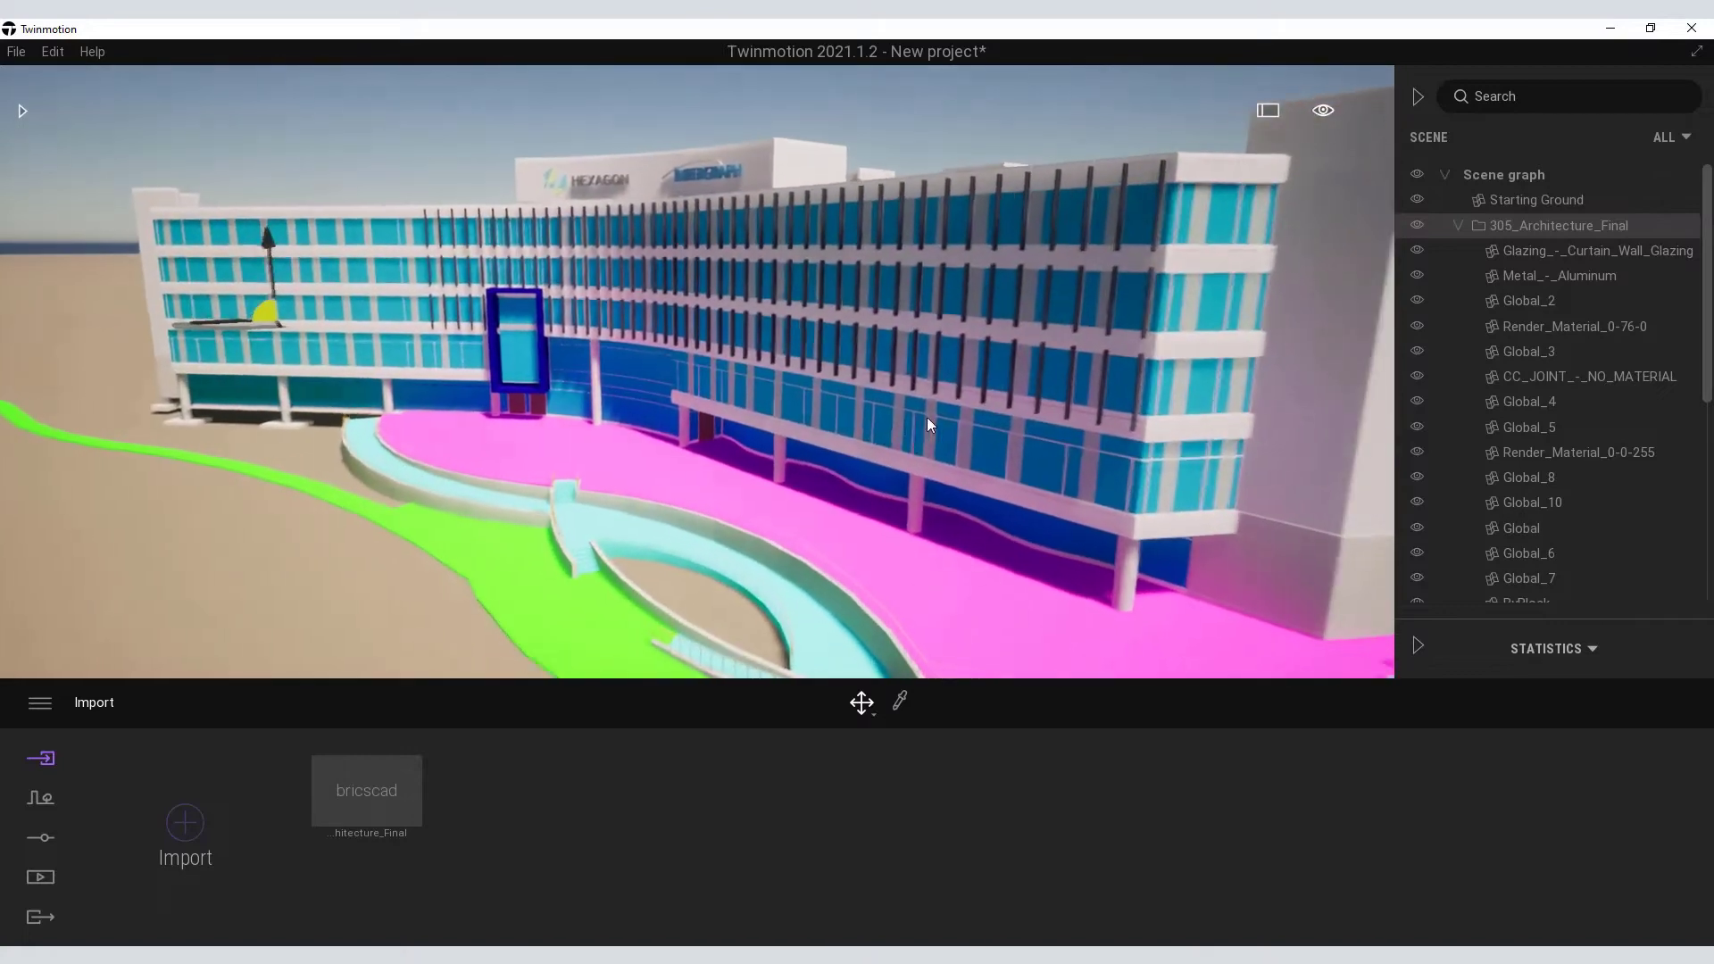
pyautogui.moveTo(927, 416); pyautogui.dragTo(797, 303, button='middle')
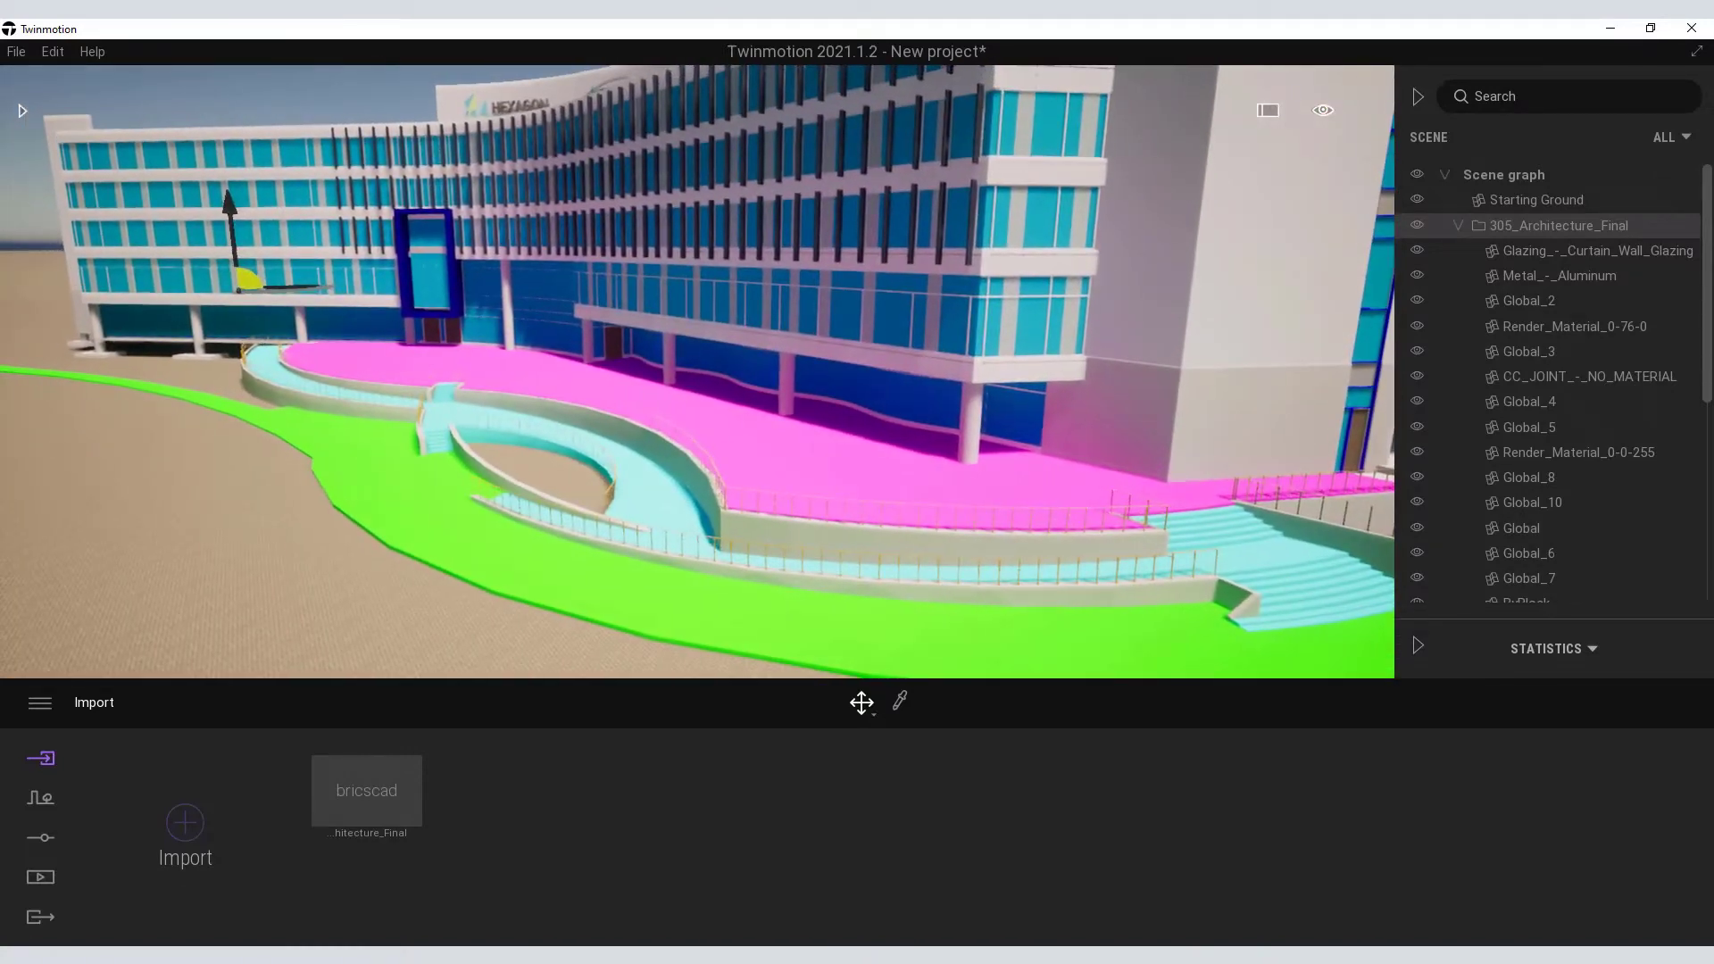
pyautogui.click(24, 105)
pyautogui.click(84, 239)
pyautogui.click(80, 245)
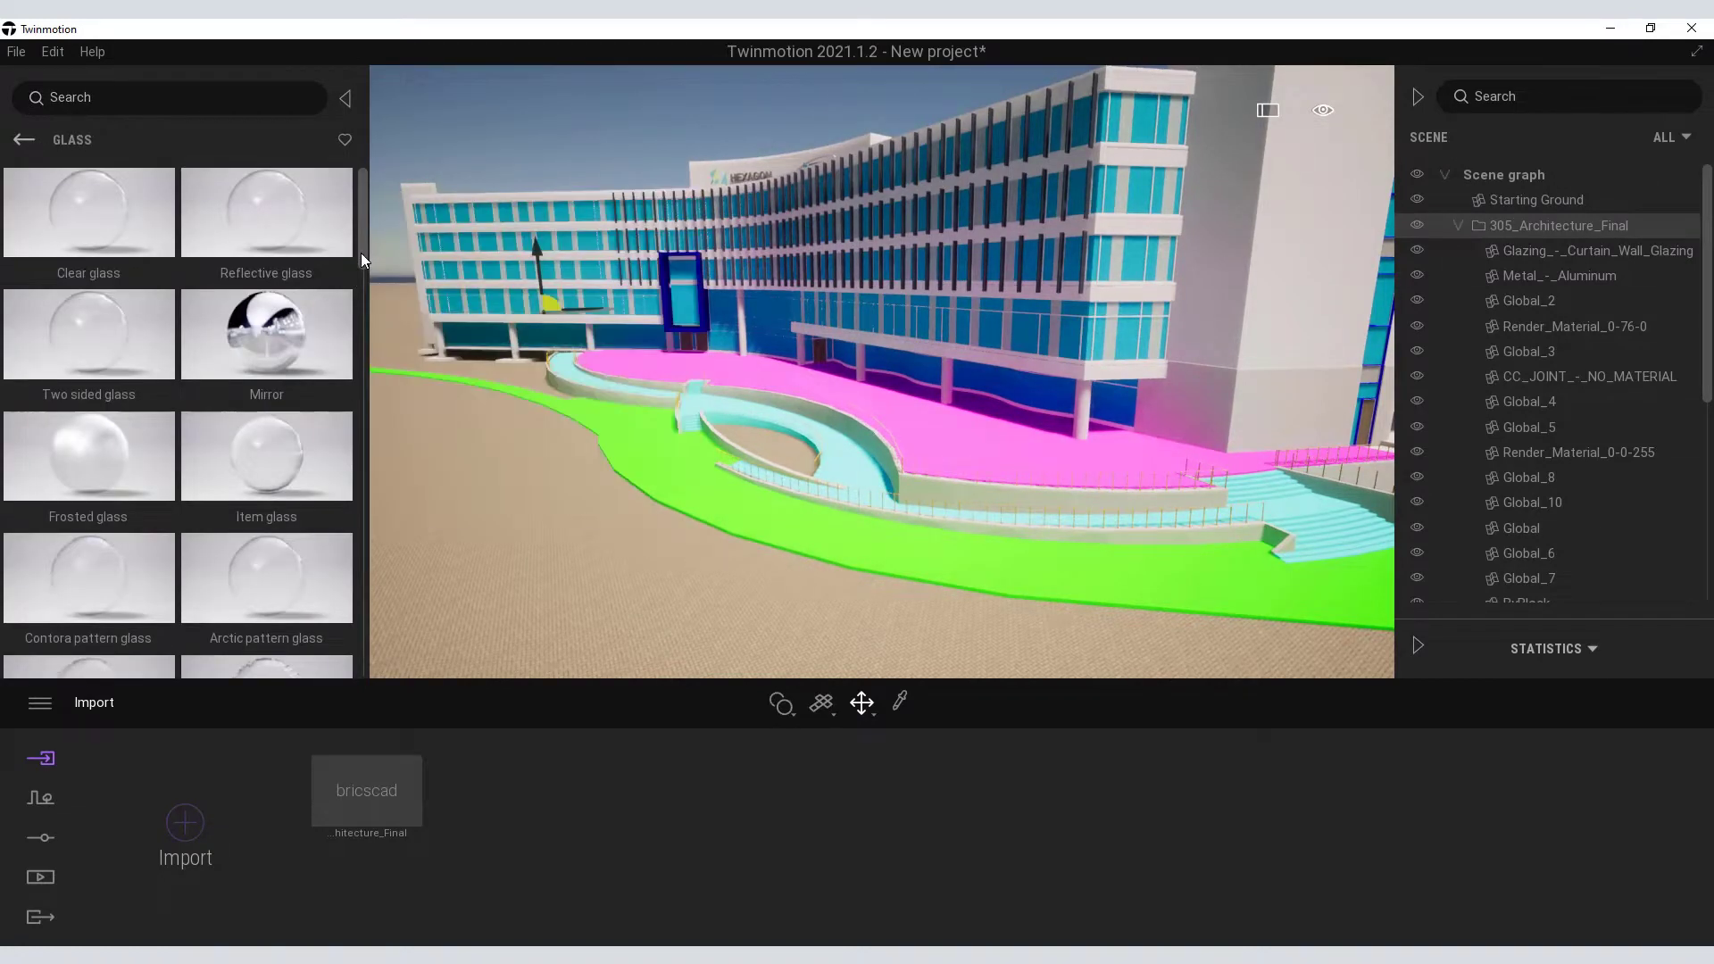
pyautogui.moveTo(361, 254); pyautogui.dragTo(368, 434)
pyautogui.moveTo(265, 510); pyautogui.dragTo(1030, 325)
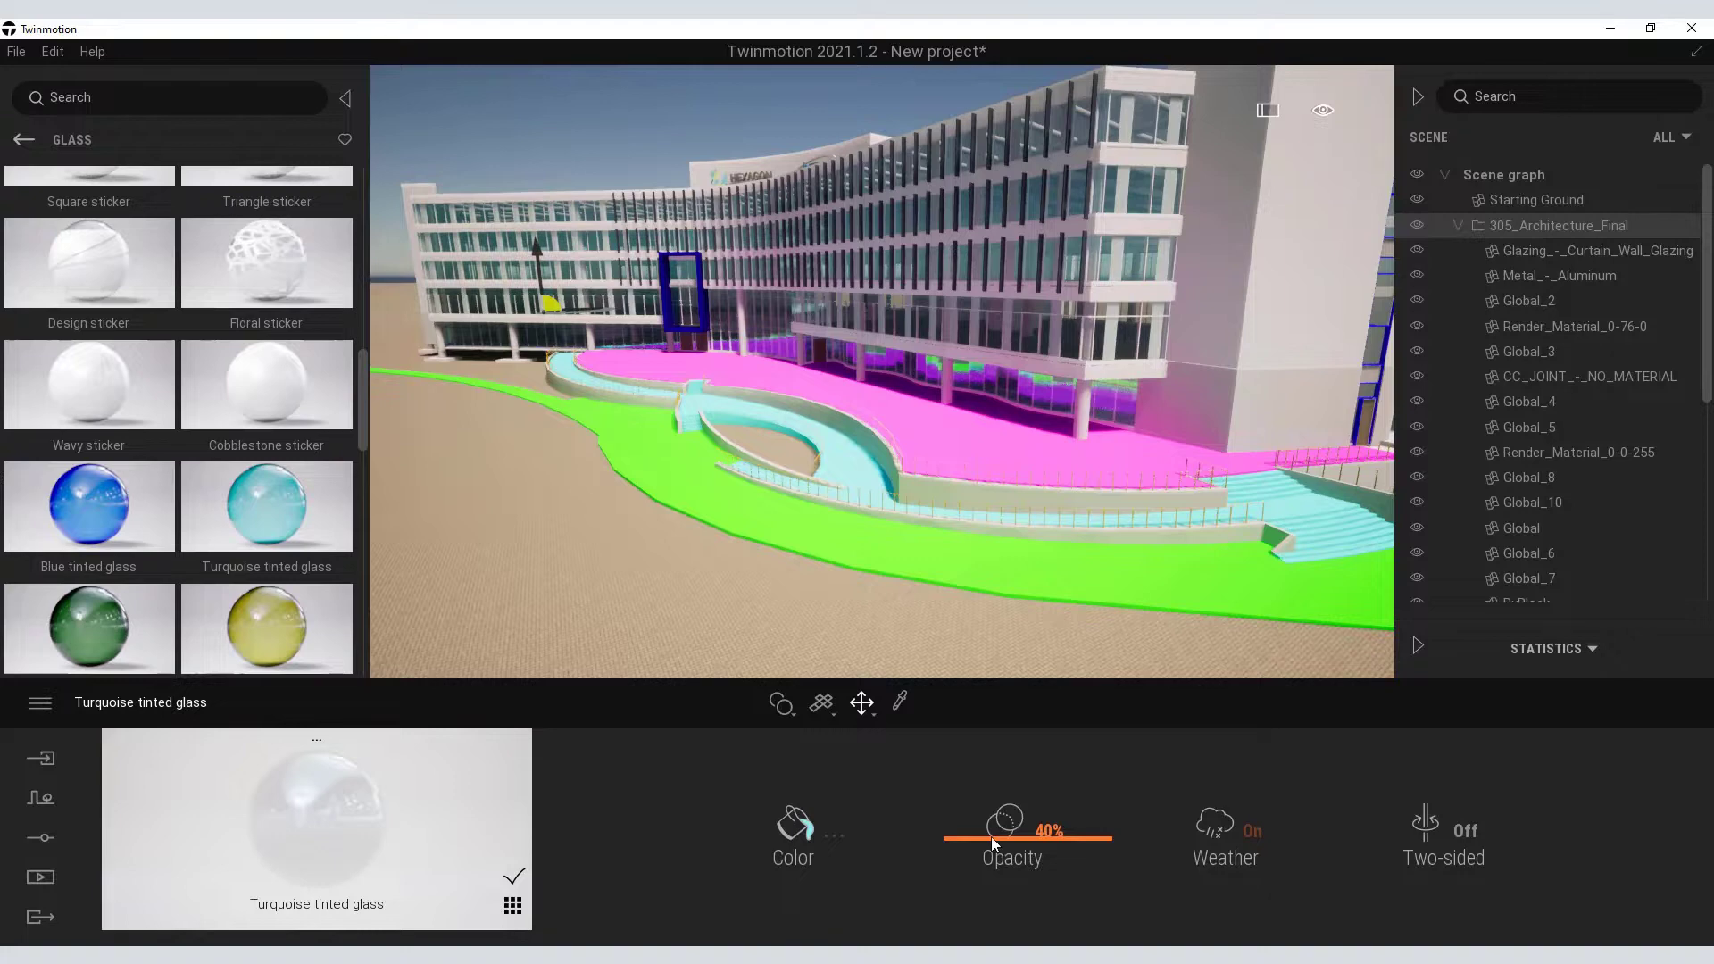
# - Set the tinted glass opacity to 100% and apply Turquoise tinted glass to the remaining lower-floor glazing
pyautogui.moveTo(991, 837); pyautogui.dragTo(1023, 718)
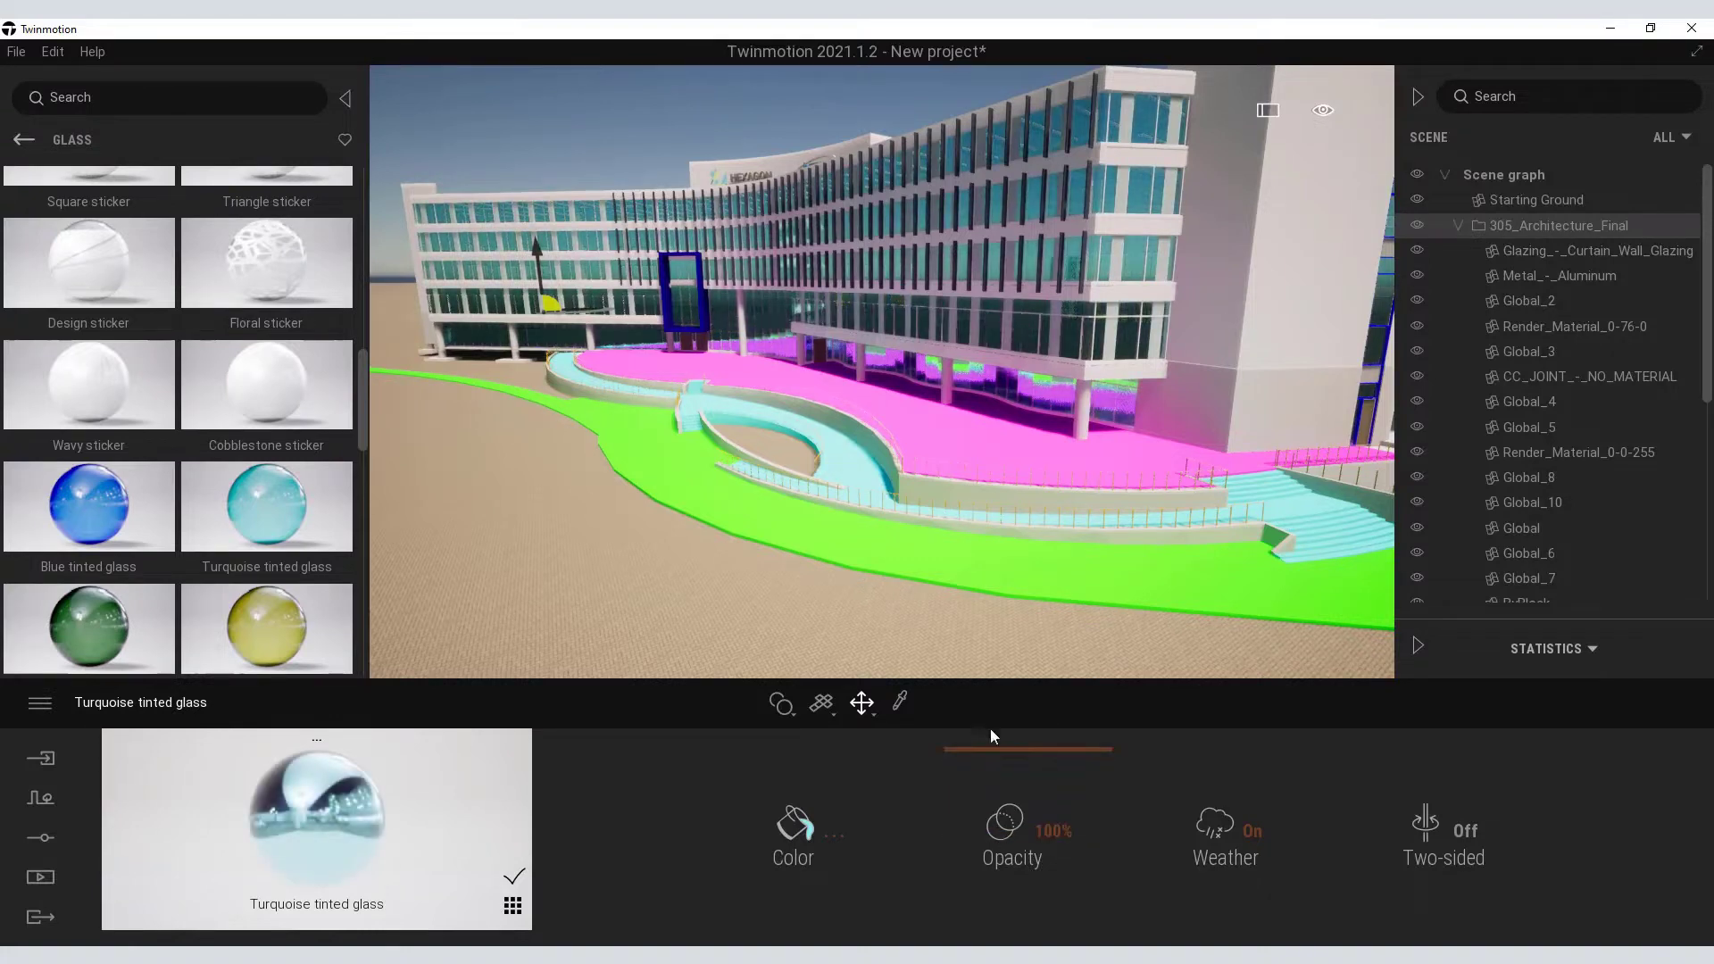
pyautogui.moveTo(255, 511); pyautogui.dragTo(1116, 332)
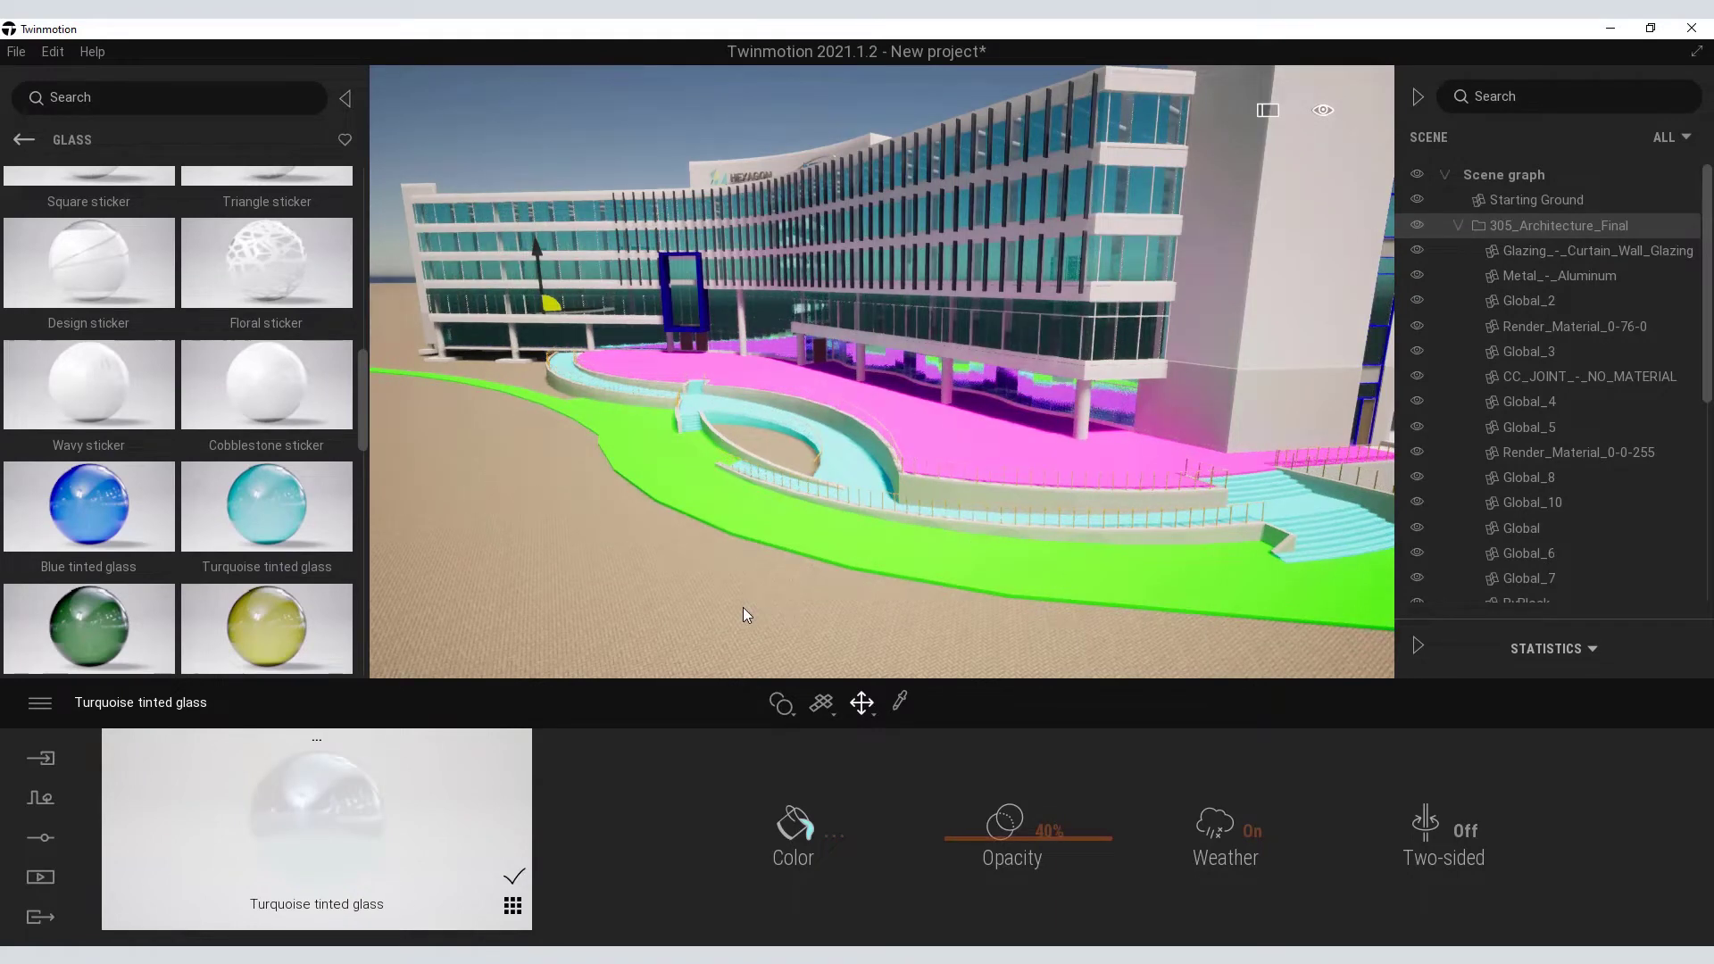
# - Apply Brushed aluminium 01 from the Metal library to the facade's corner tower and horizontal wall panels
pyautogui.click(21, 140)
pyautogui.click(264, 236)
pyautogui.moveTo(95, 222)
pyautogui.moveTo(95, 222)
pyautogui.mouseDown()
pyautogui.moveTo(743, 356)
pyautogui.moveTo(1205, 326)
pyautogui.mouseUp()
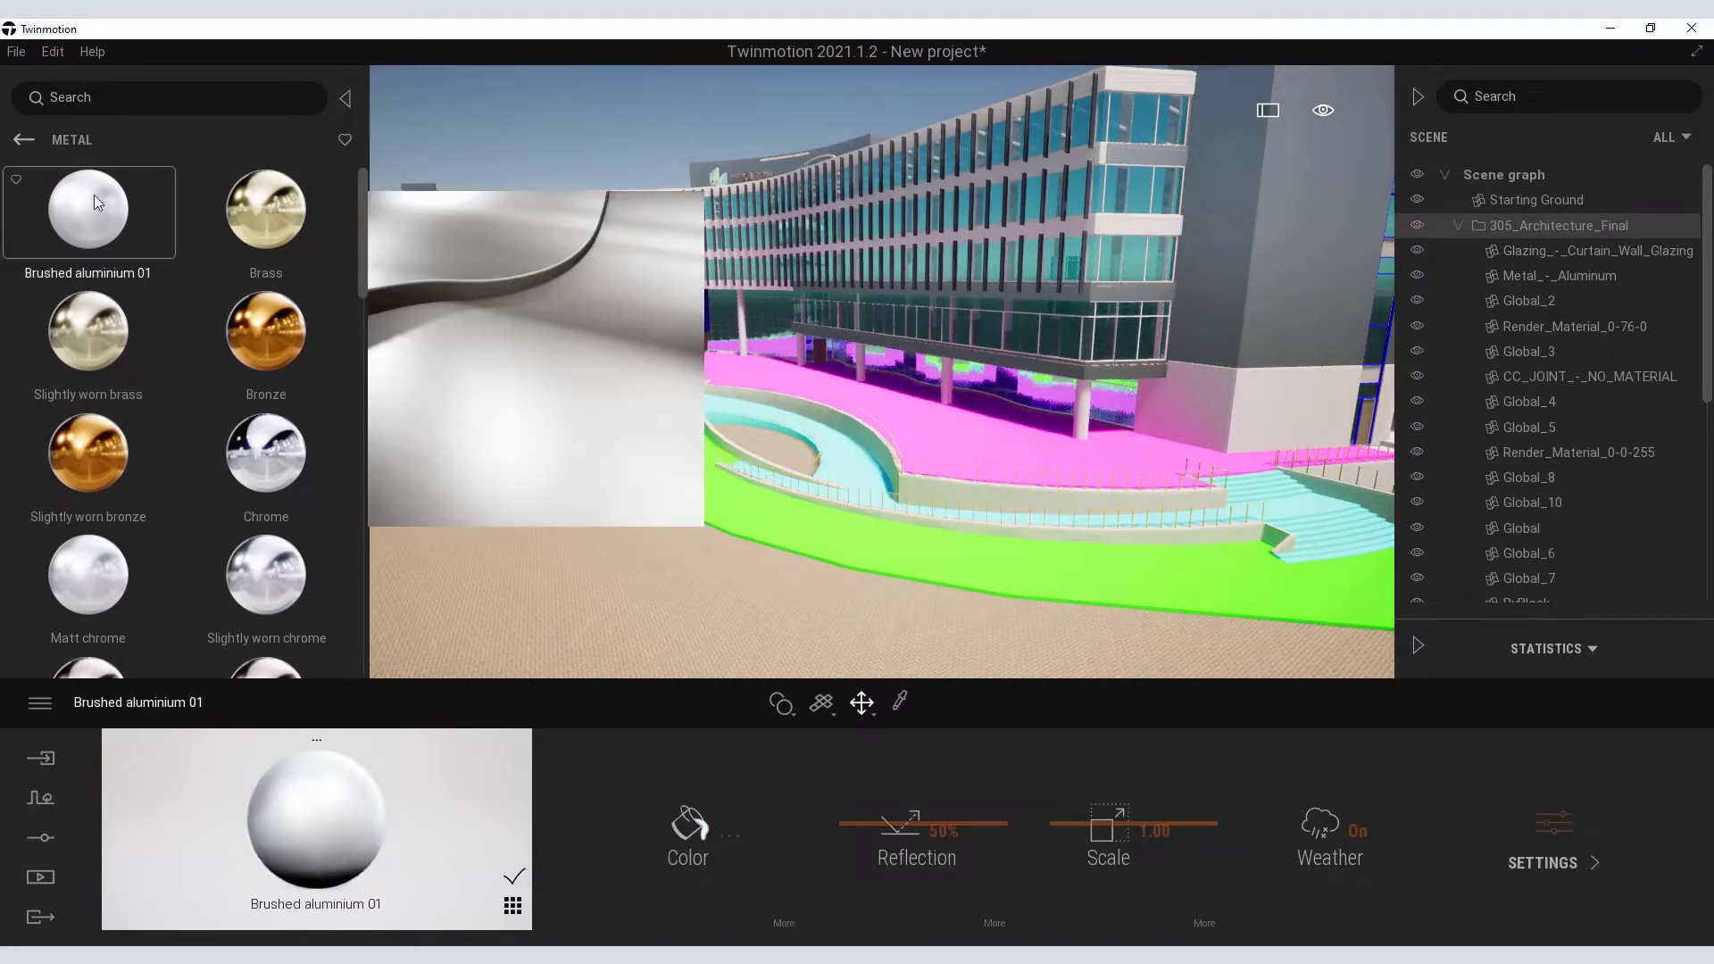
pyautogui.moveTo(94, 194)
pyautogui.mouseDown()
pyautogui.moveTo(501, 270)
pyautogui.moveTo(1107, 218)
pyautogui.mouseUp()
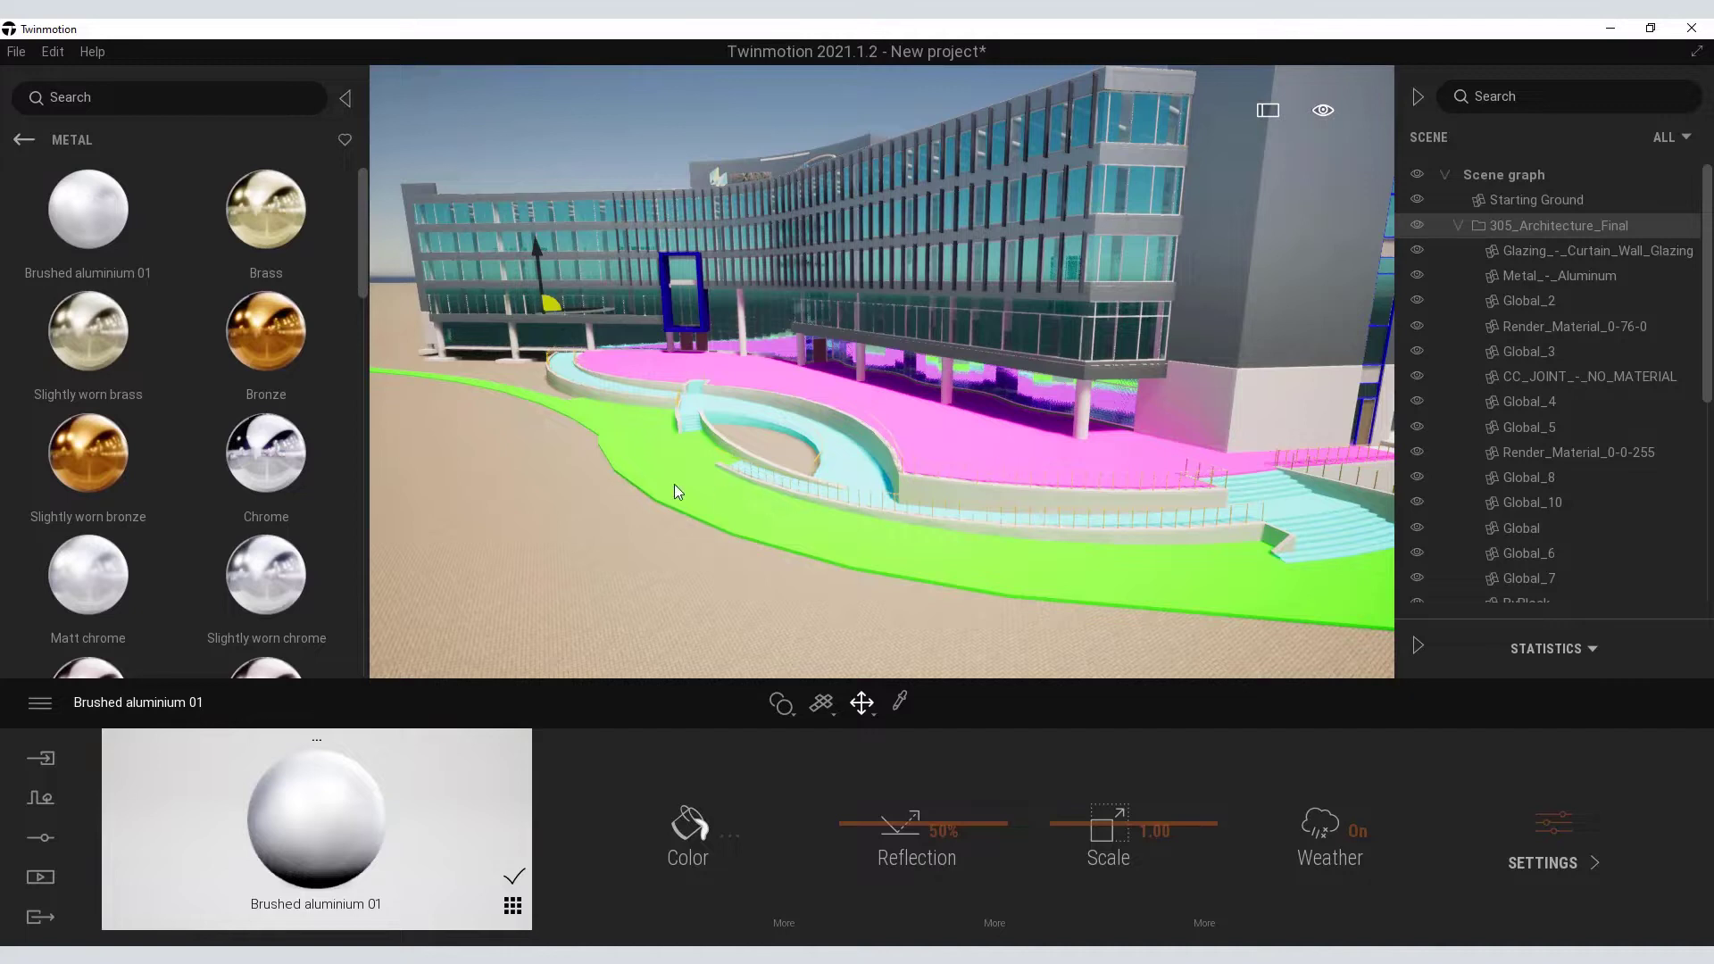
# - Apply Bare concrete 02 from the Concrete library to the green walkway in front of the building
pyautogui.click(22, 140)
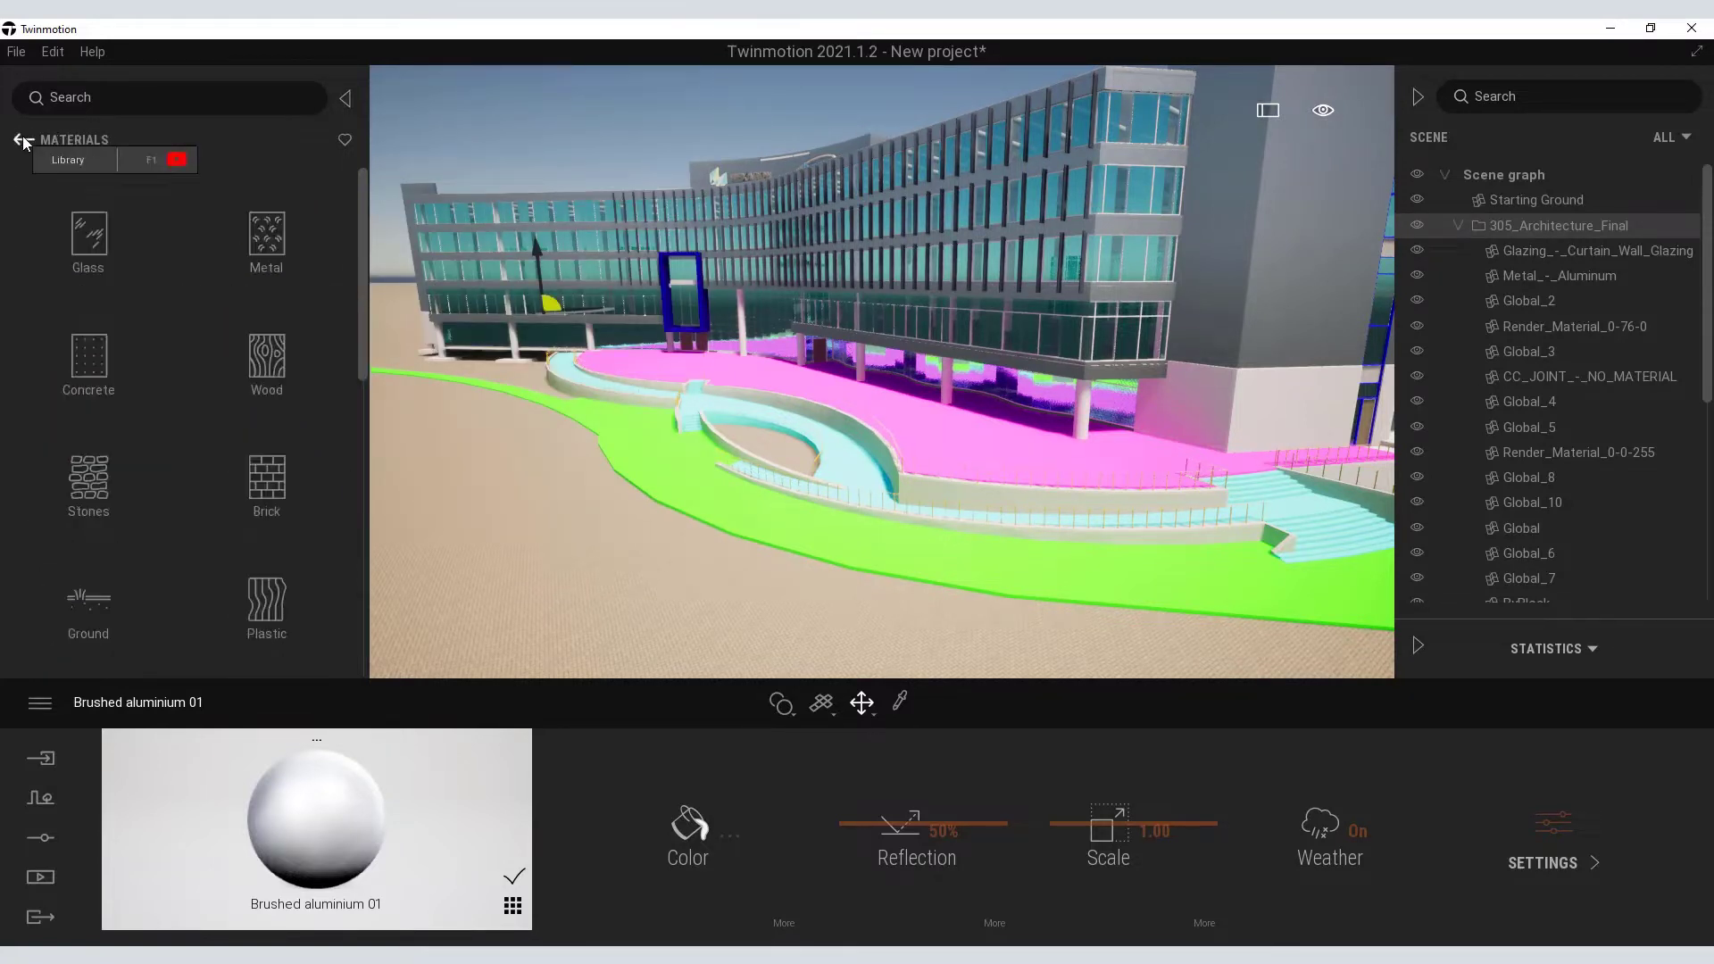
pyautogui.click(84, 354)
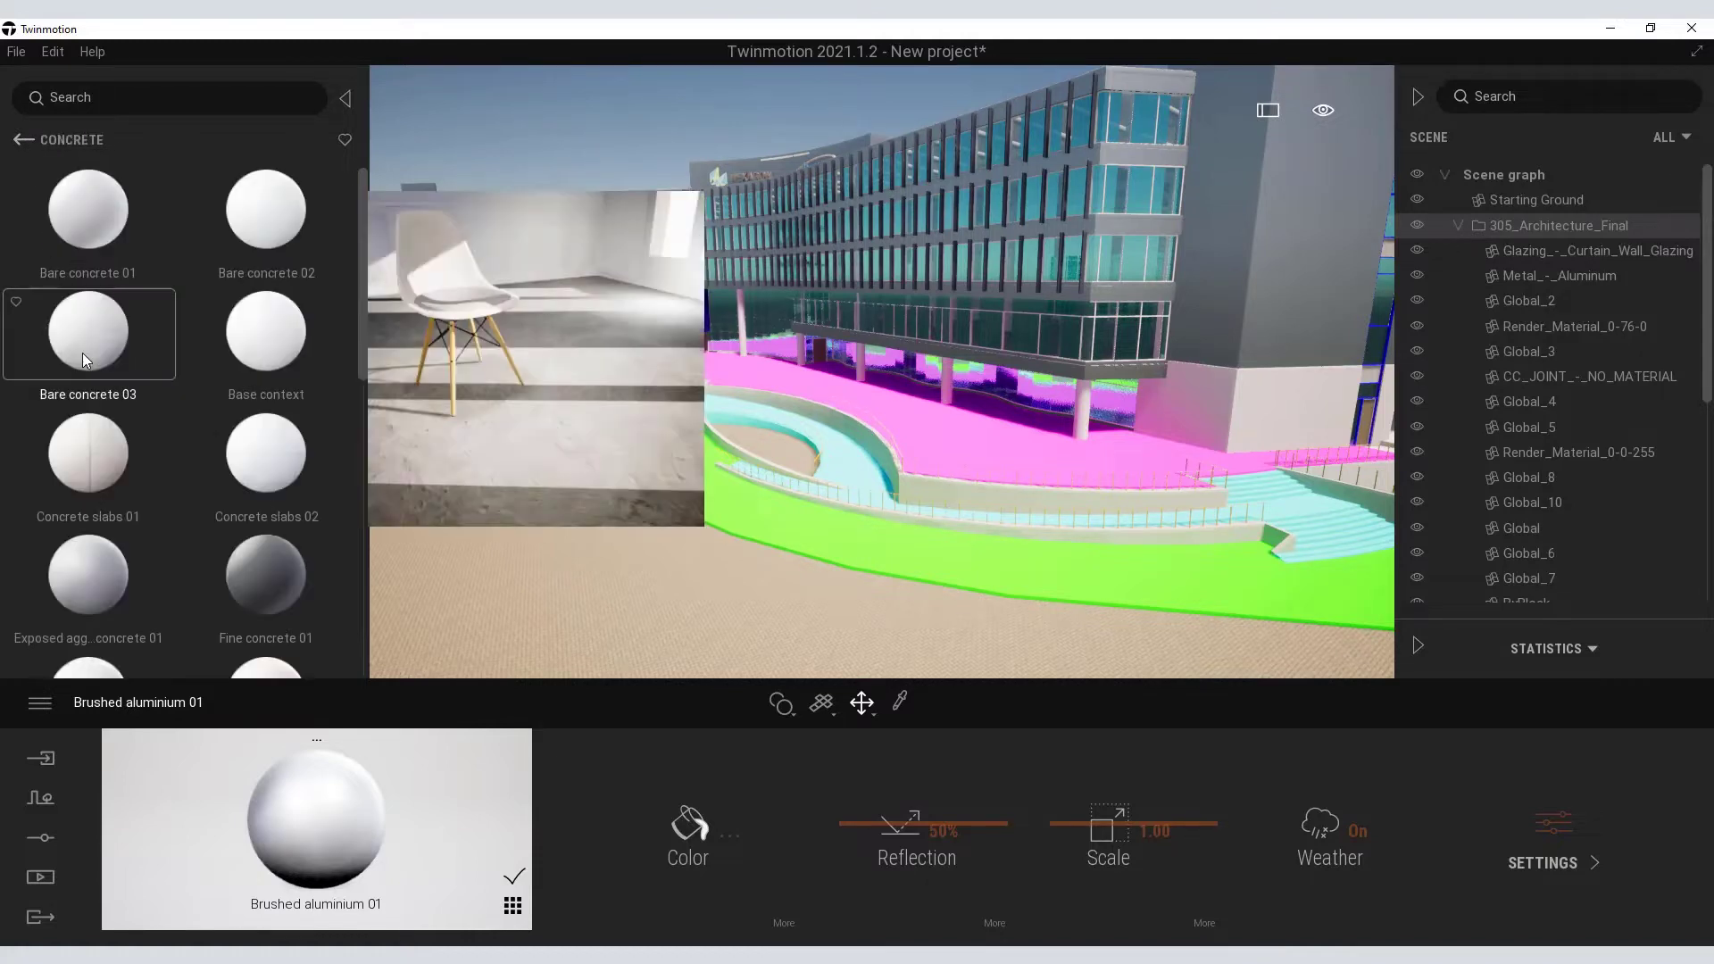
pyautogui.moveTo(271, 209); pyautogui.dragTo(716, 495)
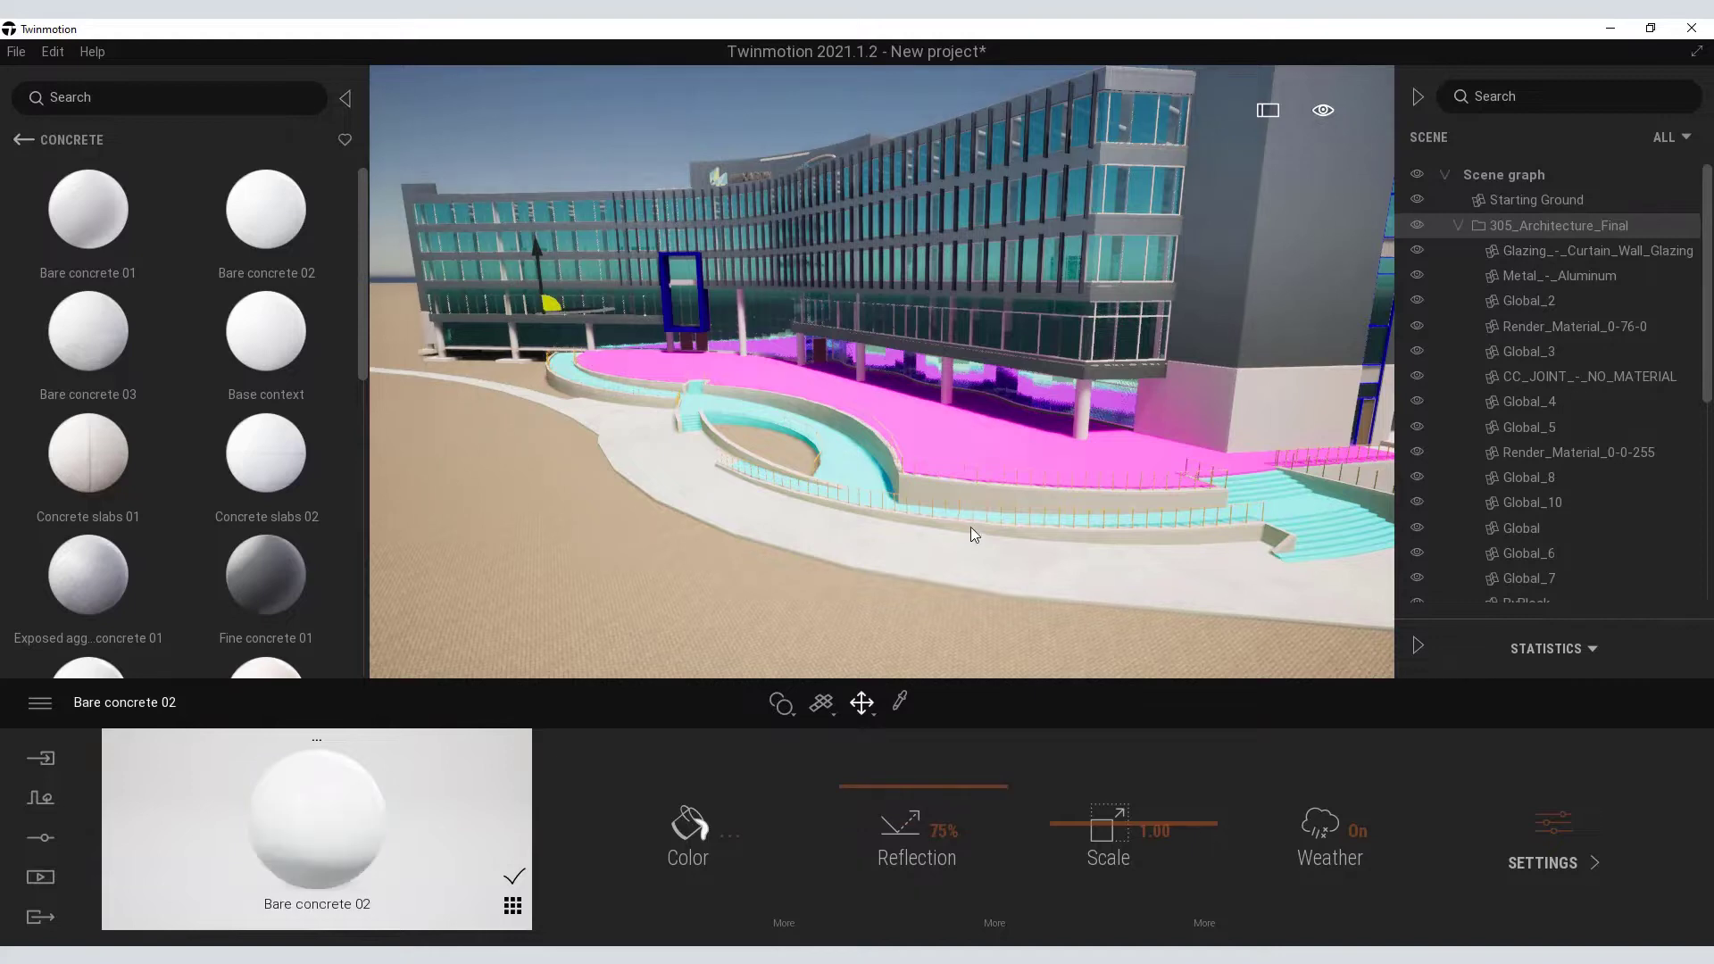
# - Apply Polished concrete 02 to the magenta plaza and to the cyan ramps and stairs
pyautogui.moveTo(968, 527); pyautogui.dragTo(893, 592, button='middle')
pyautogui.scroll(5, 893, 592)
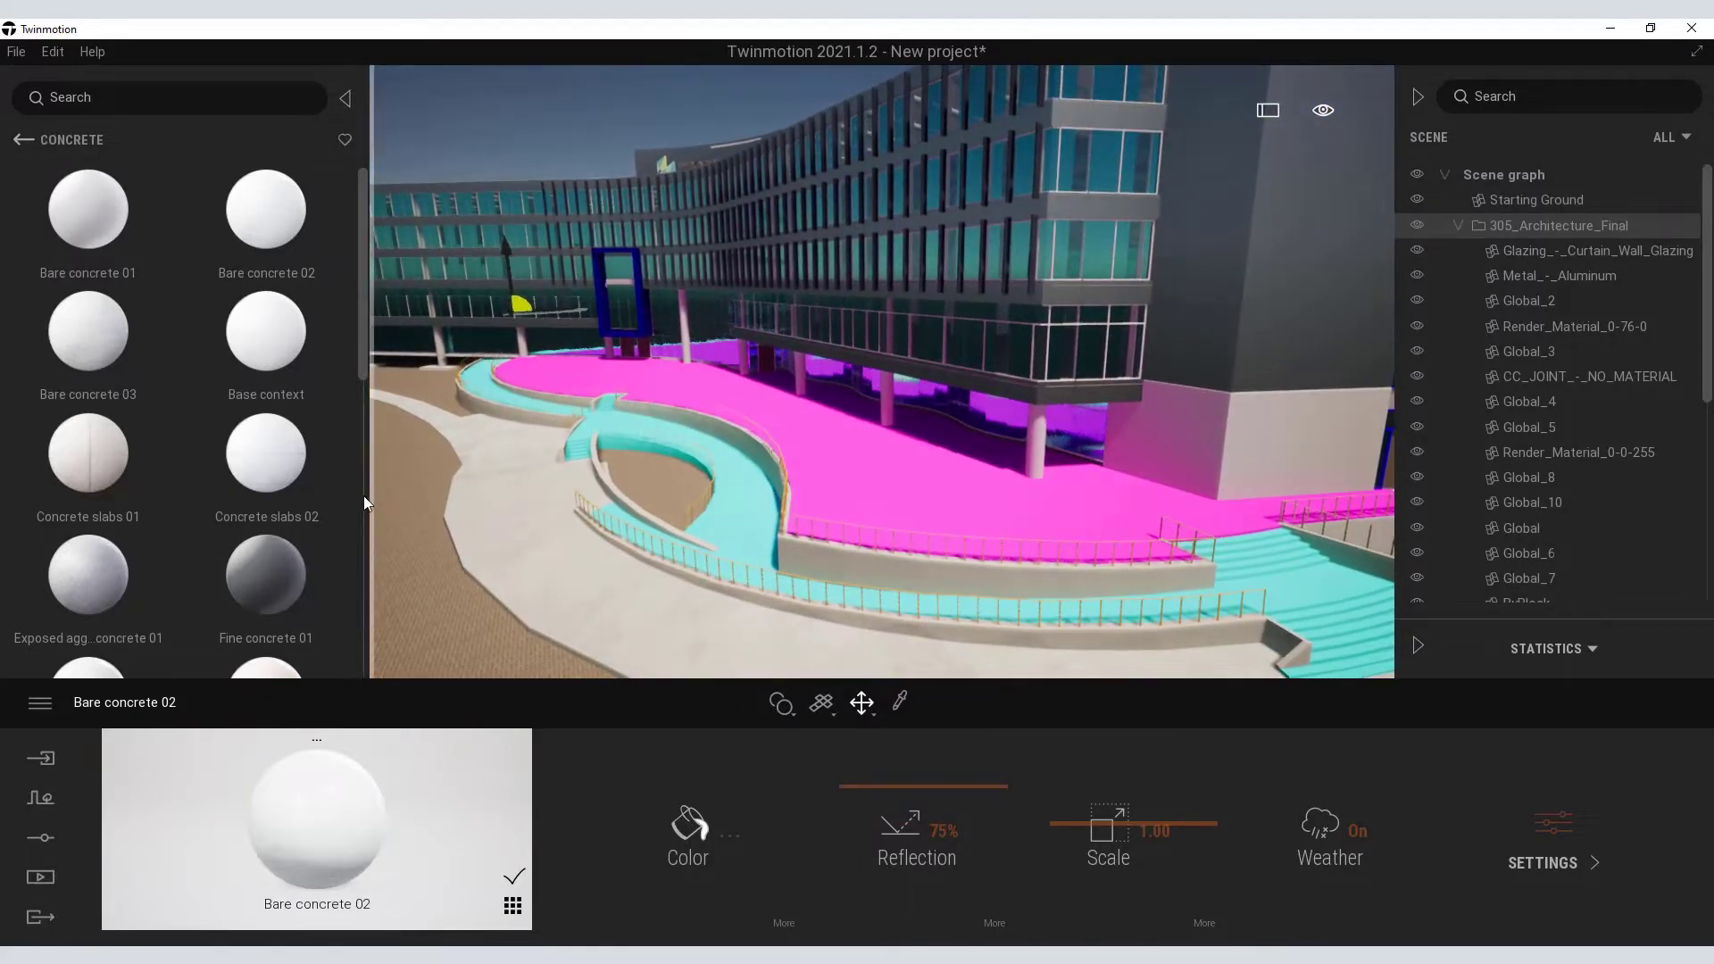
pyautogui.moveTo(361, 377); pyautogui.dragTo(359, 437)
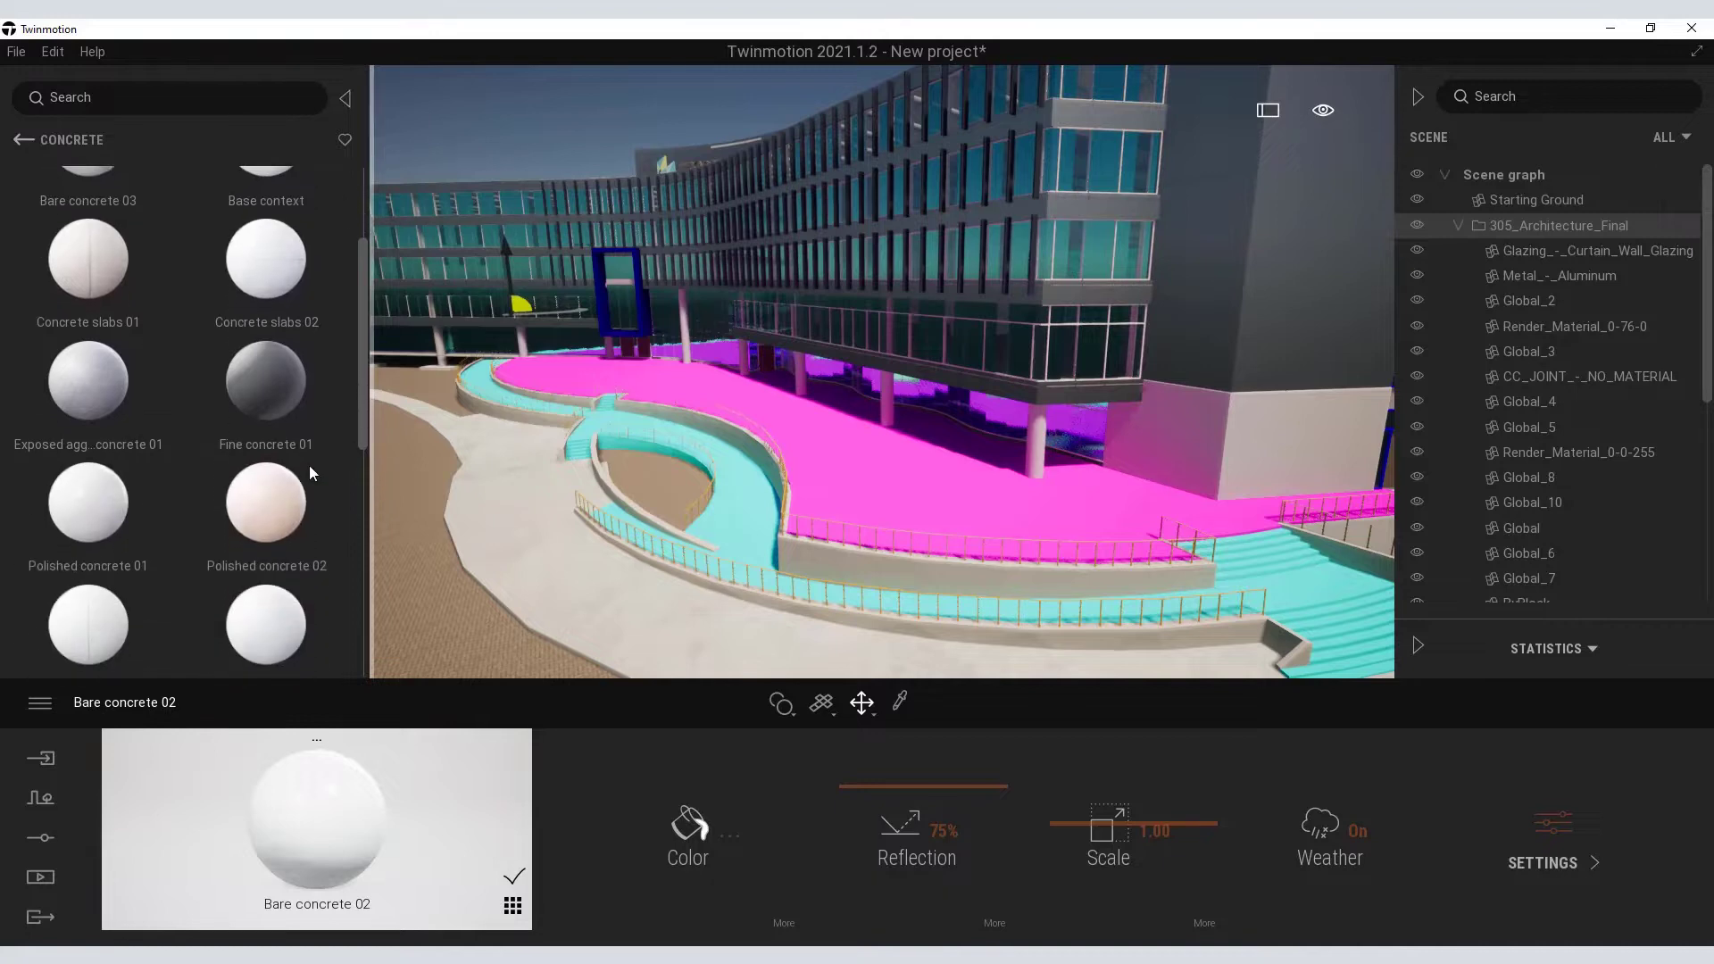
pyautogui.moveTo(254, 501); pyautogui.dragTo(859, 486)
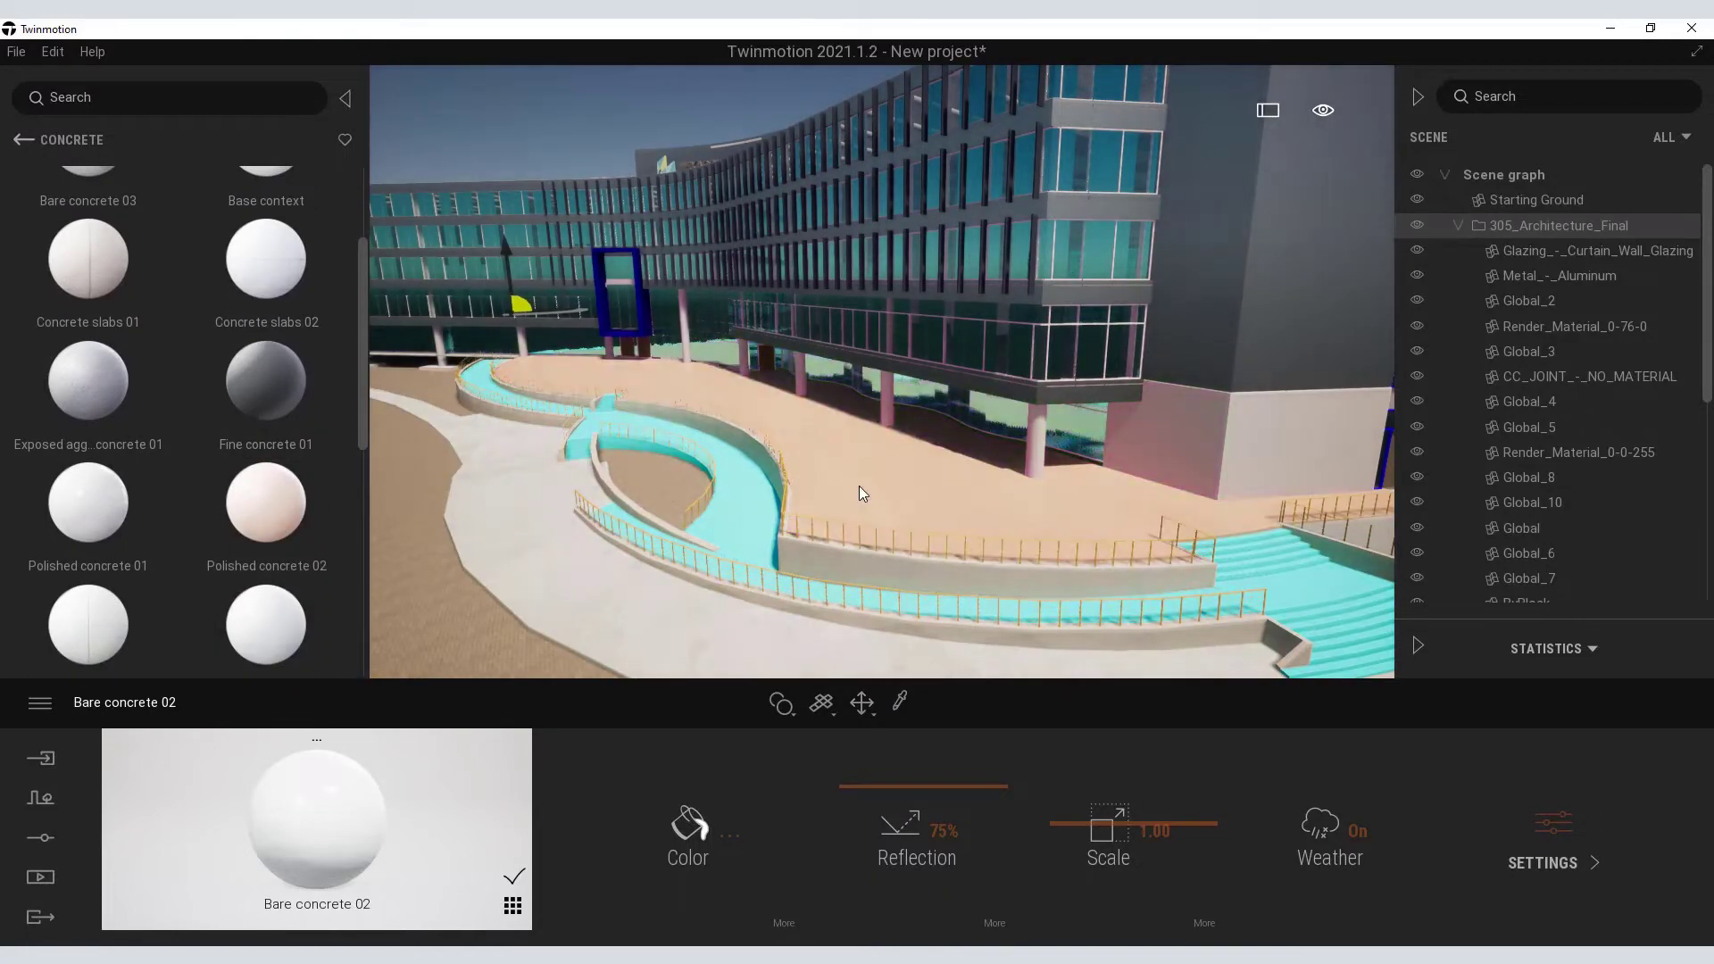
pyautogui.moveTo(308, 817); pyautogui.dragTo(727, 531)
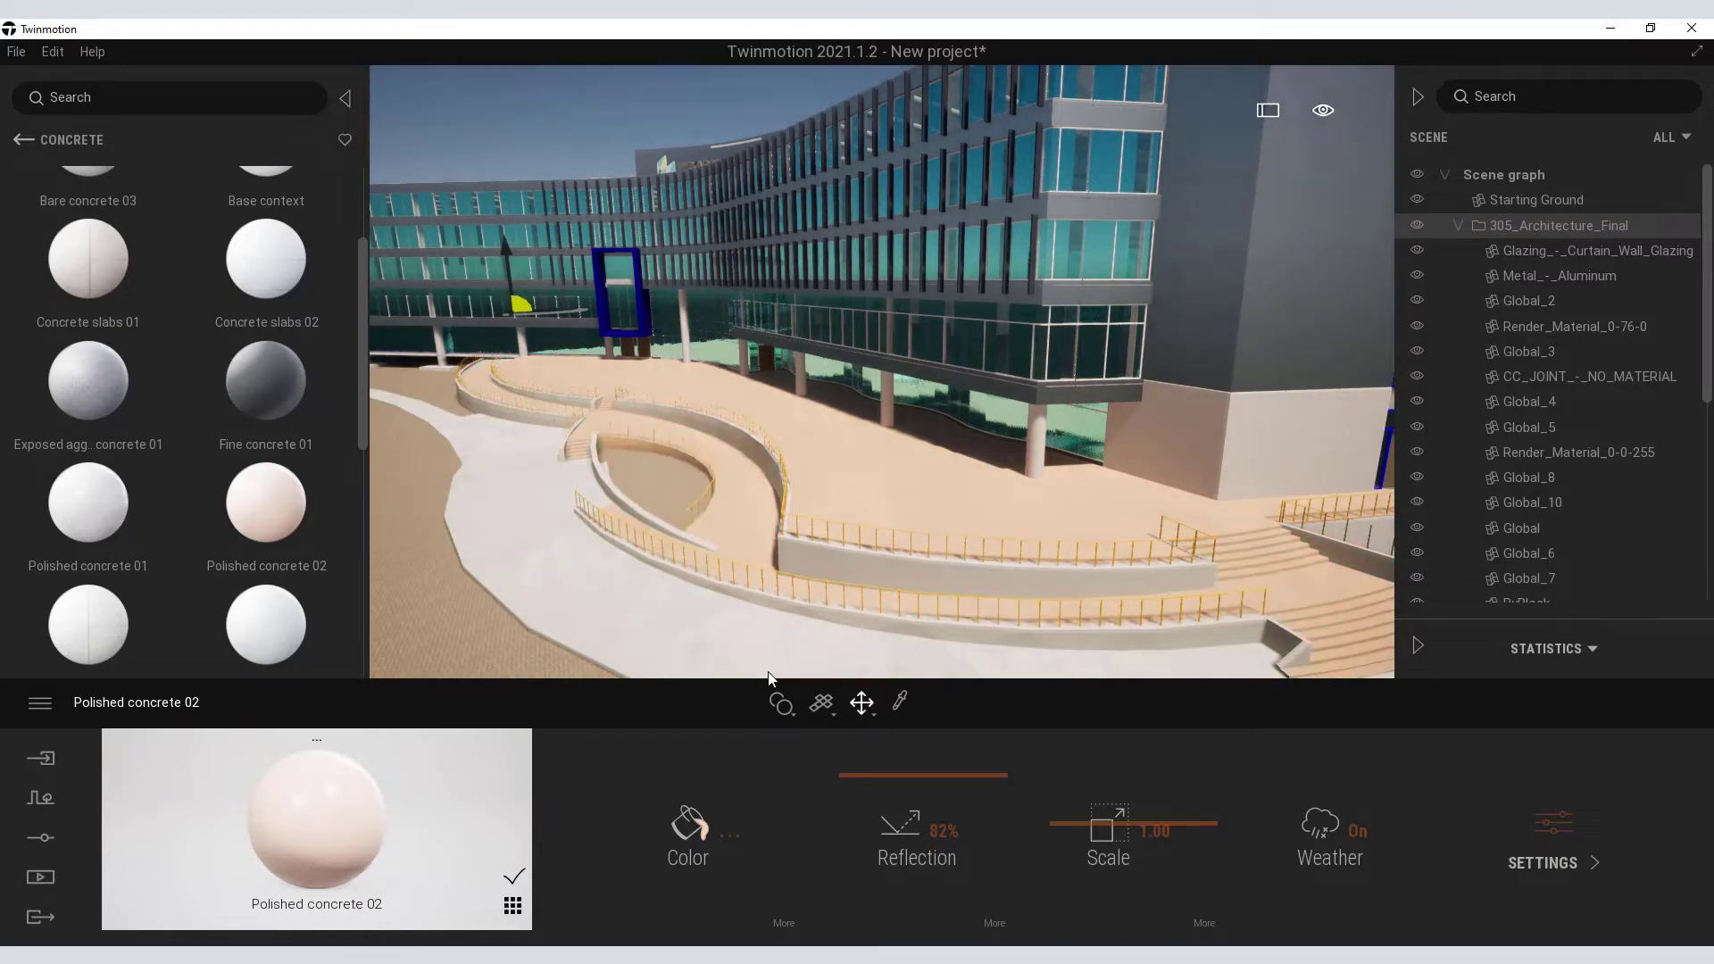
# - Apply the Carbon material from the Metal library to the yellow railings along the ramps and plaza
pyautogui.moveTo(937, 570); pyautogui.dragTo(917, 554, button='middle')
pyautogui.scroll(4, 923, 584)
pyautogui.scroll(5, 951, 610)
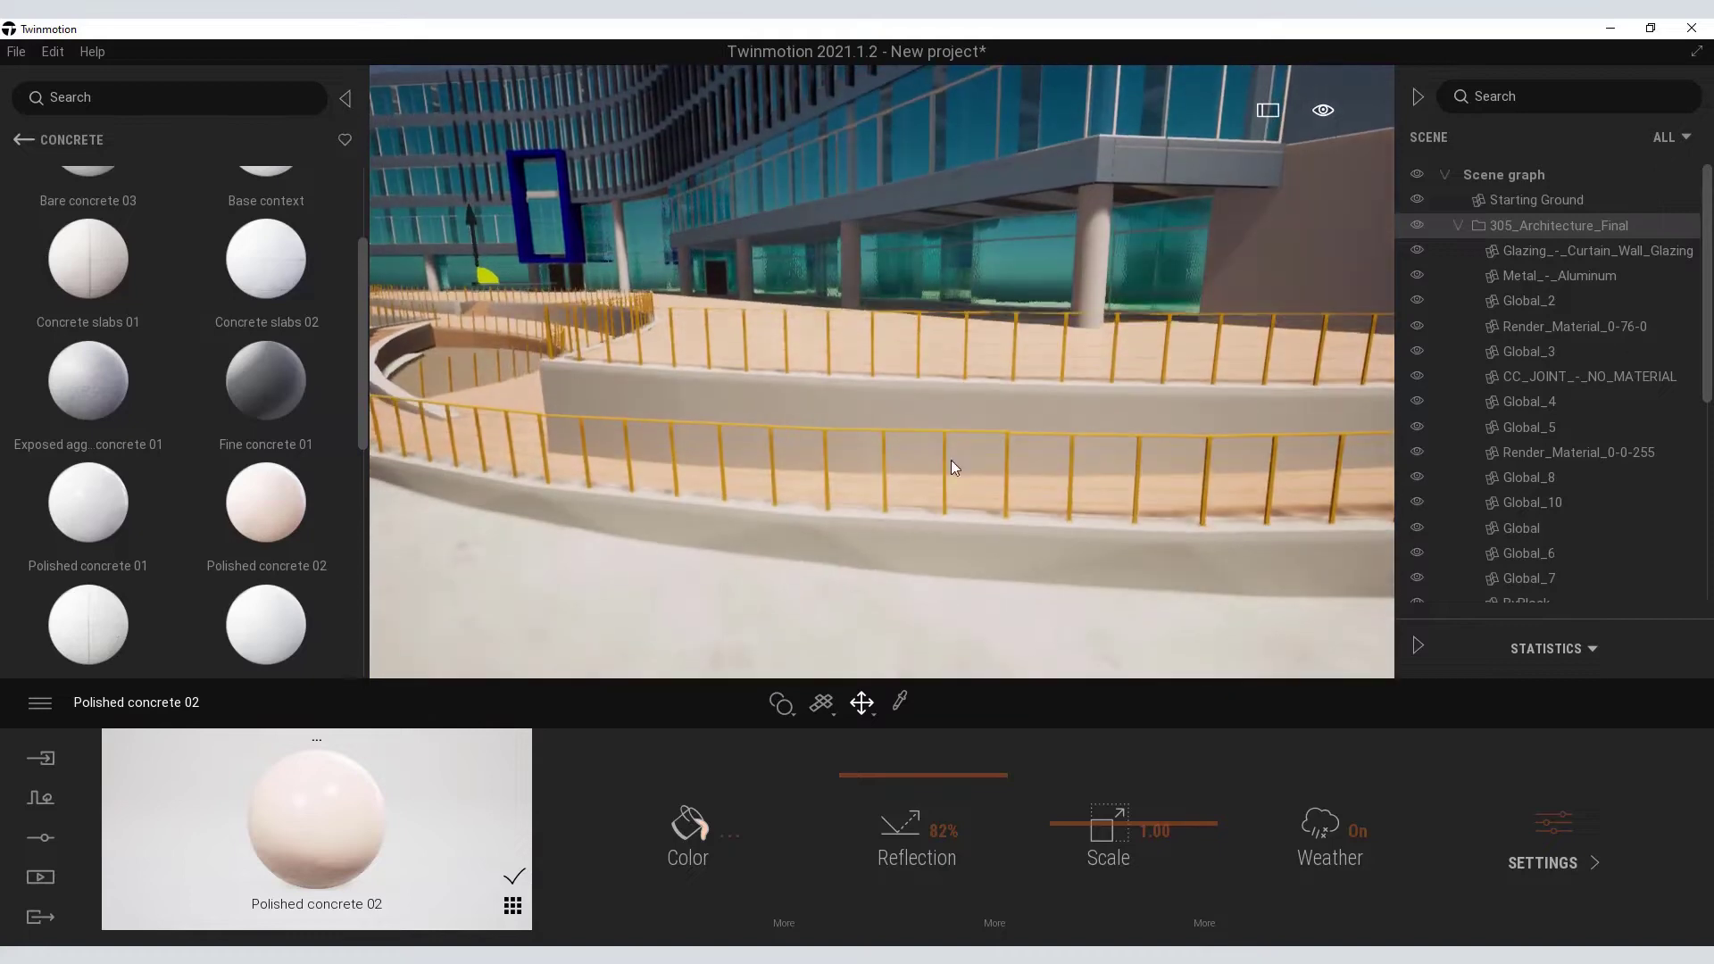
pyautogui.scroll(2, 946, 419)
pyautogui.scroll(3, 945, 419)
pyautogui.moveTo(898, 345); pyautogui.dragTo(897, 429, button='middle')
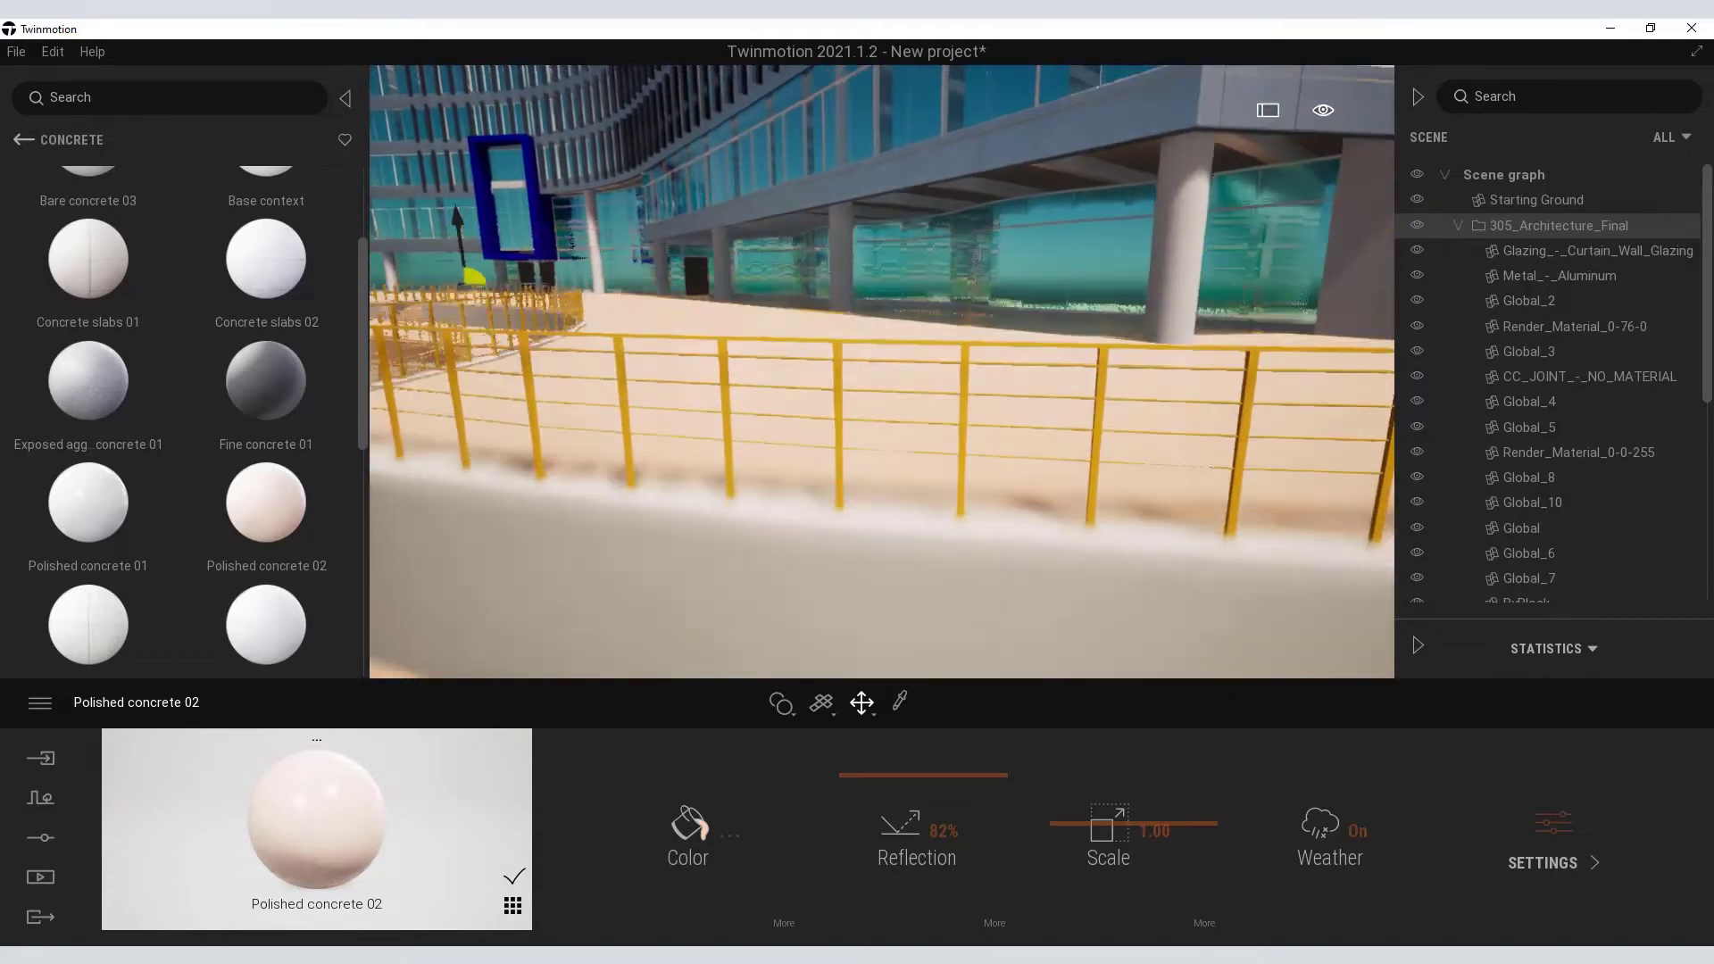
pyautogui.scroll(2, 898, 429)
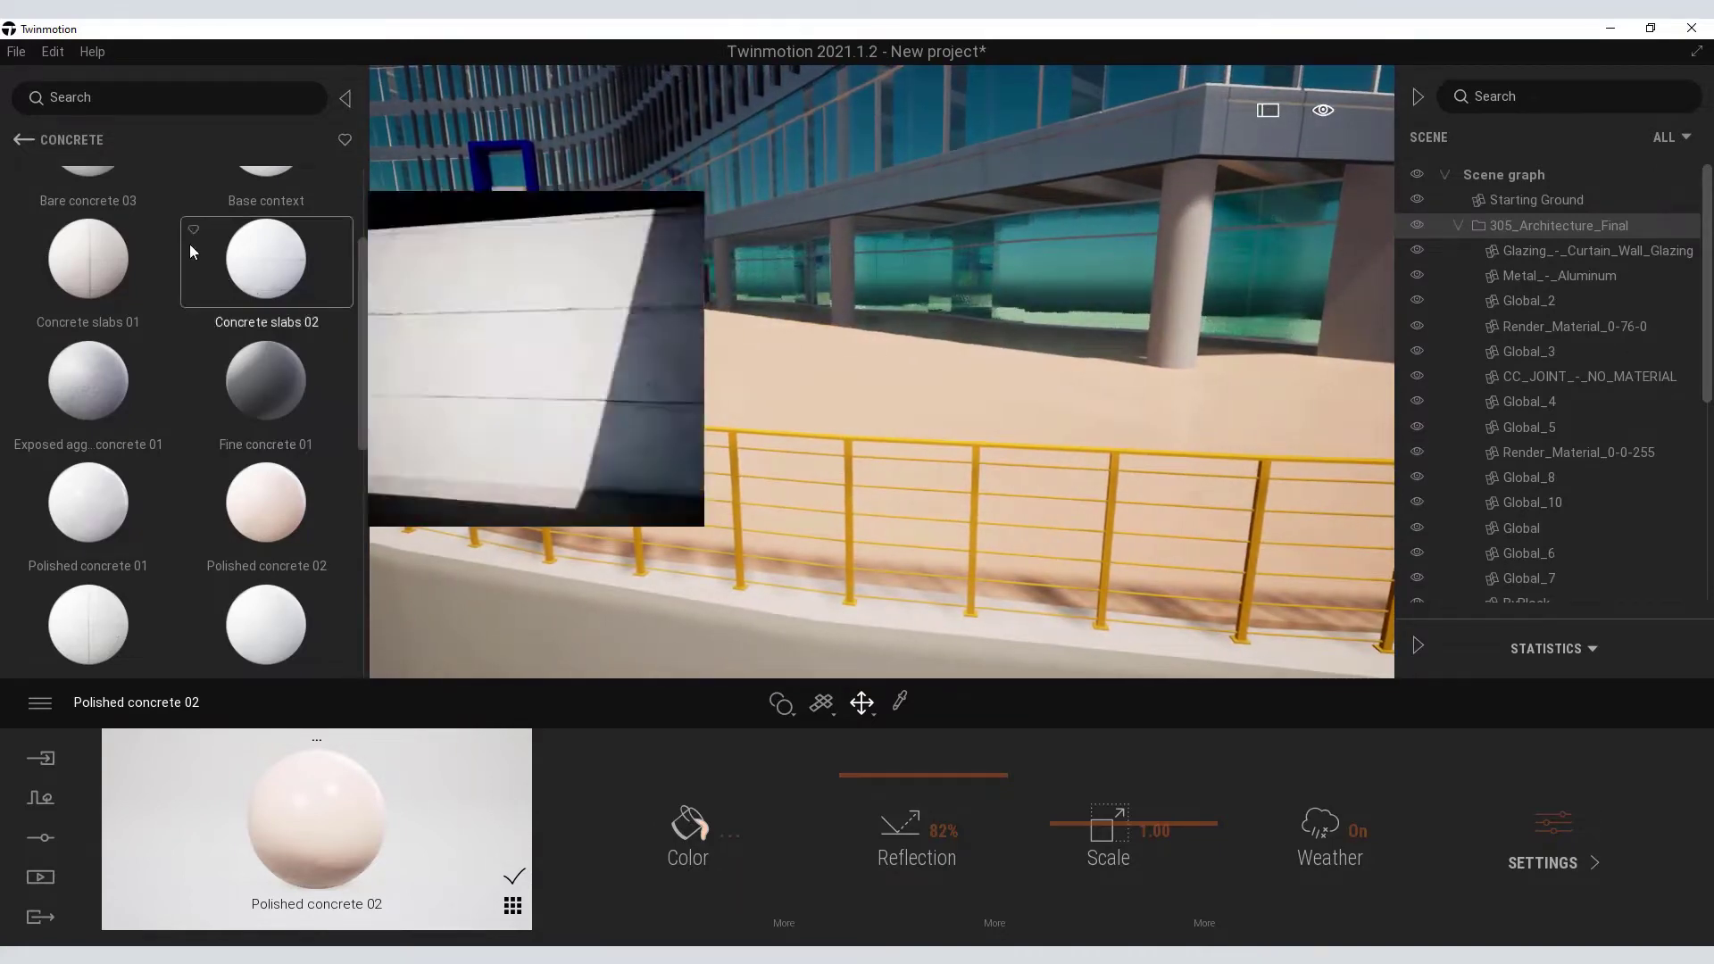
pyautogui.click(20, 141)
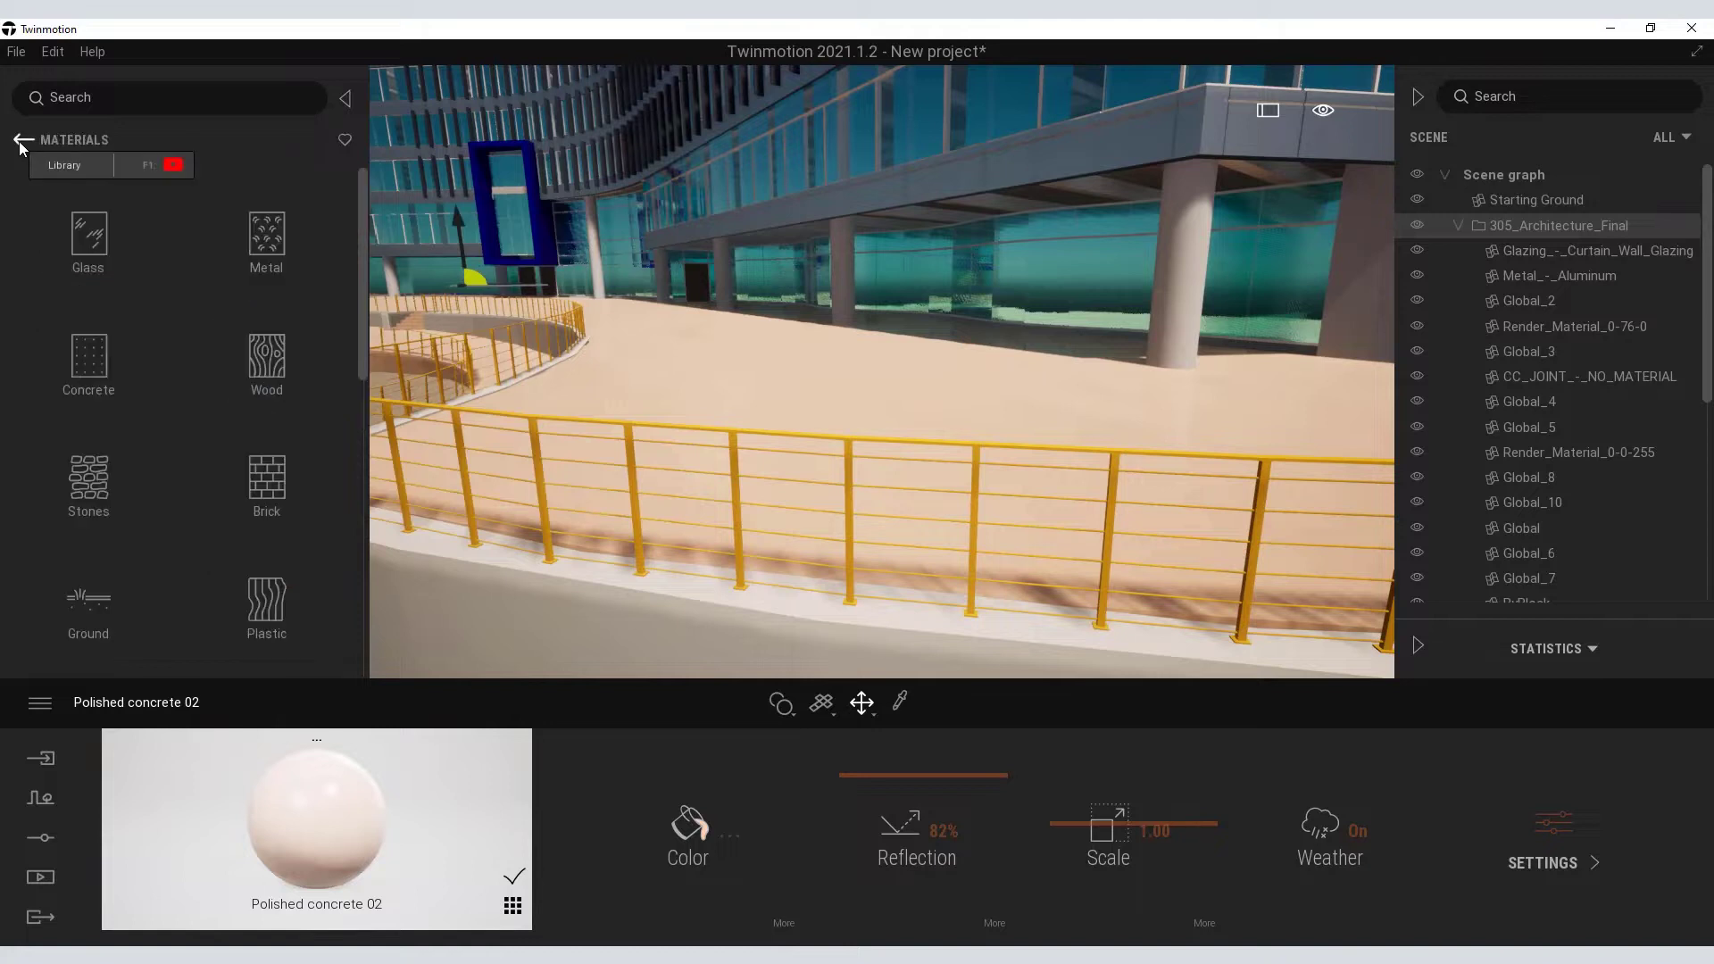
pyautogui.click(276, 248)
pyautogui.moveTo(344, 234)
pyautogui.moveTo(366, 230); pyautogui.dragTo(356, 393)
pyautogui.moveTo(536, 478); pyautogui.dragTo(537, 479)
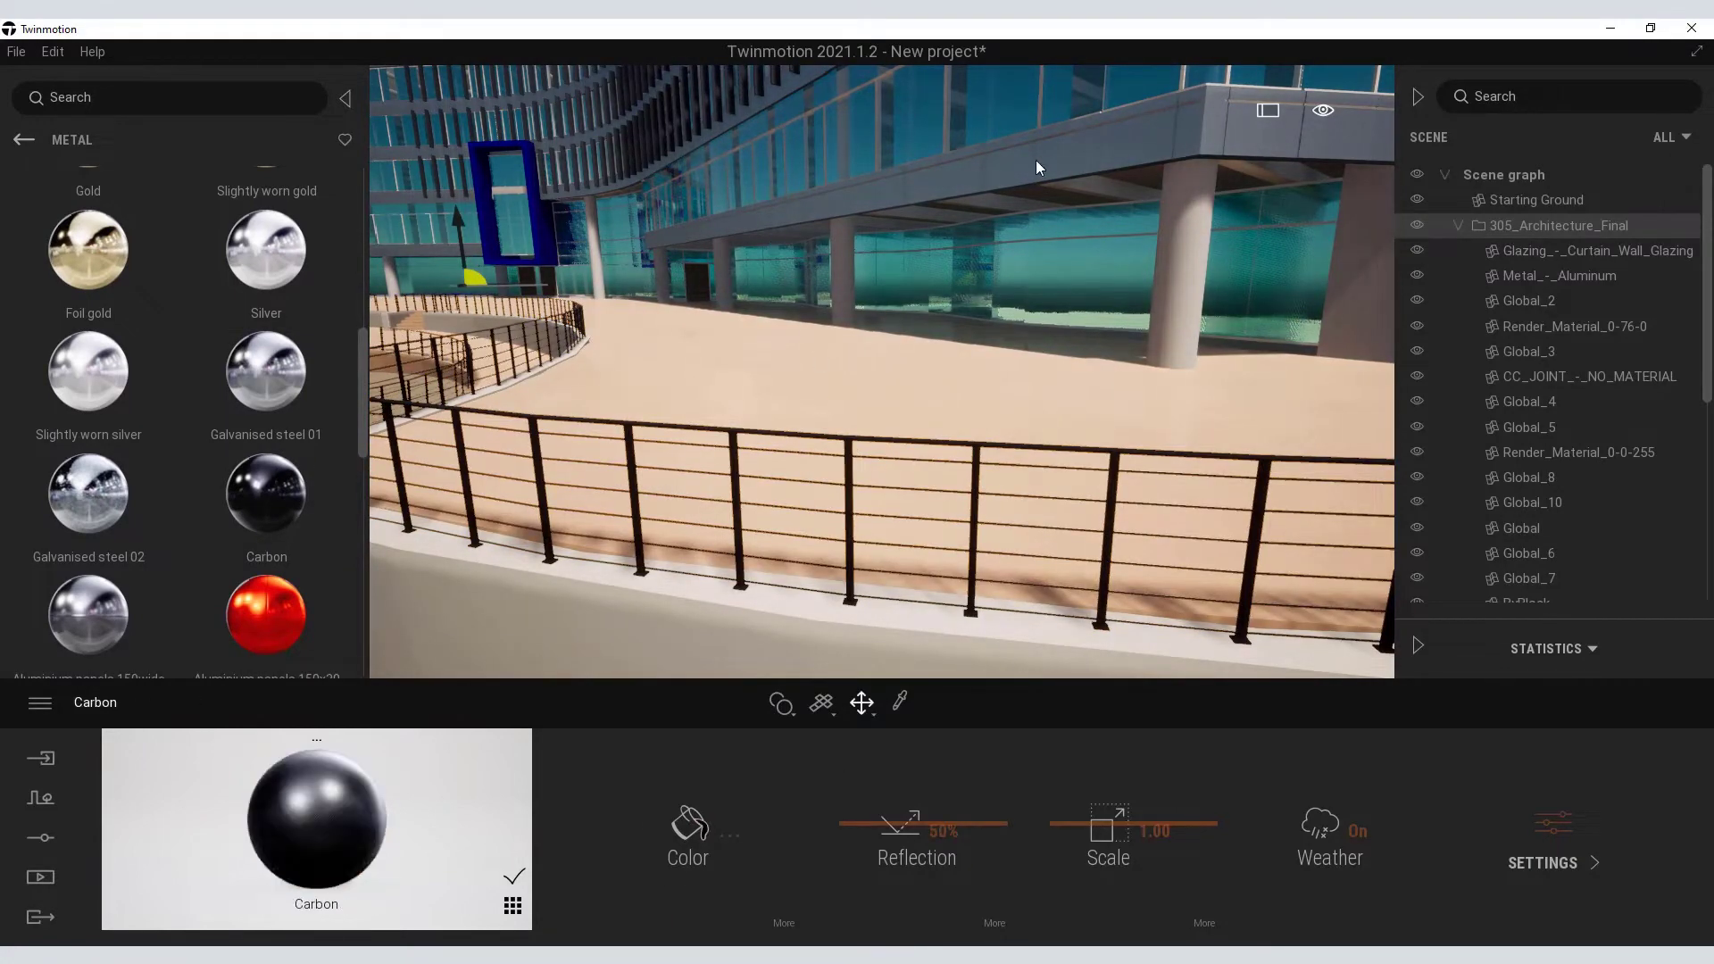
# - Apply Carbon to the vertical fins on the building's facade and review the exterior
pyautogui.moveTo(1031, 162); pyautogui.dragTo(1034, 234, button='middle')
pyautogui.moveTo(291, 479); pyautogui.dragTo(639, 437)
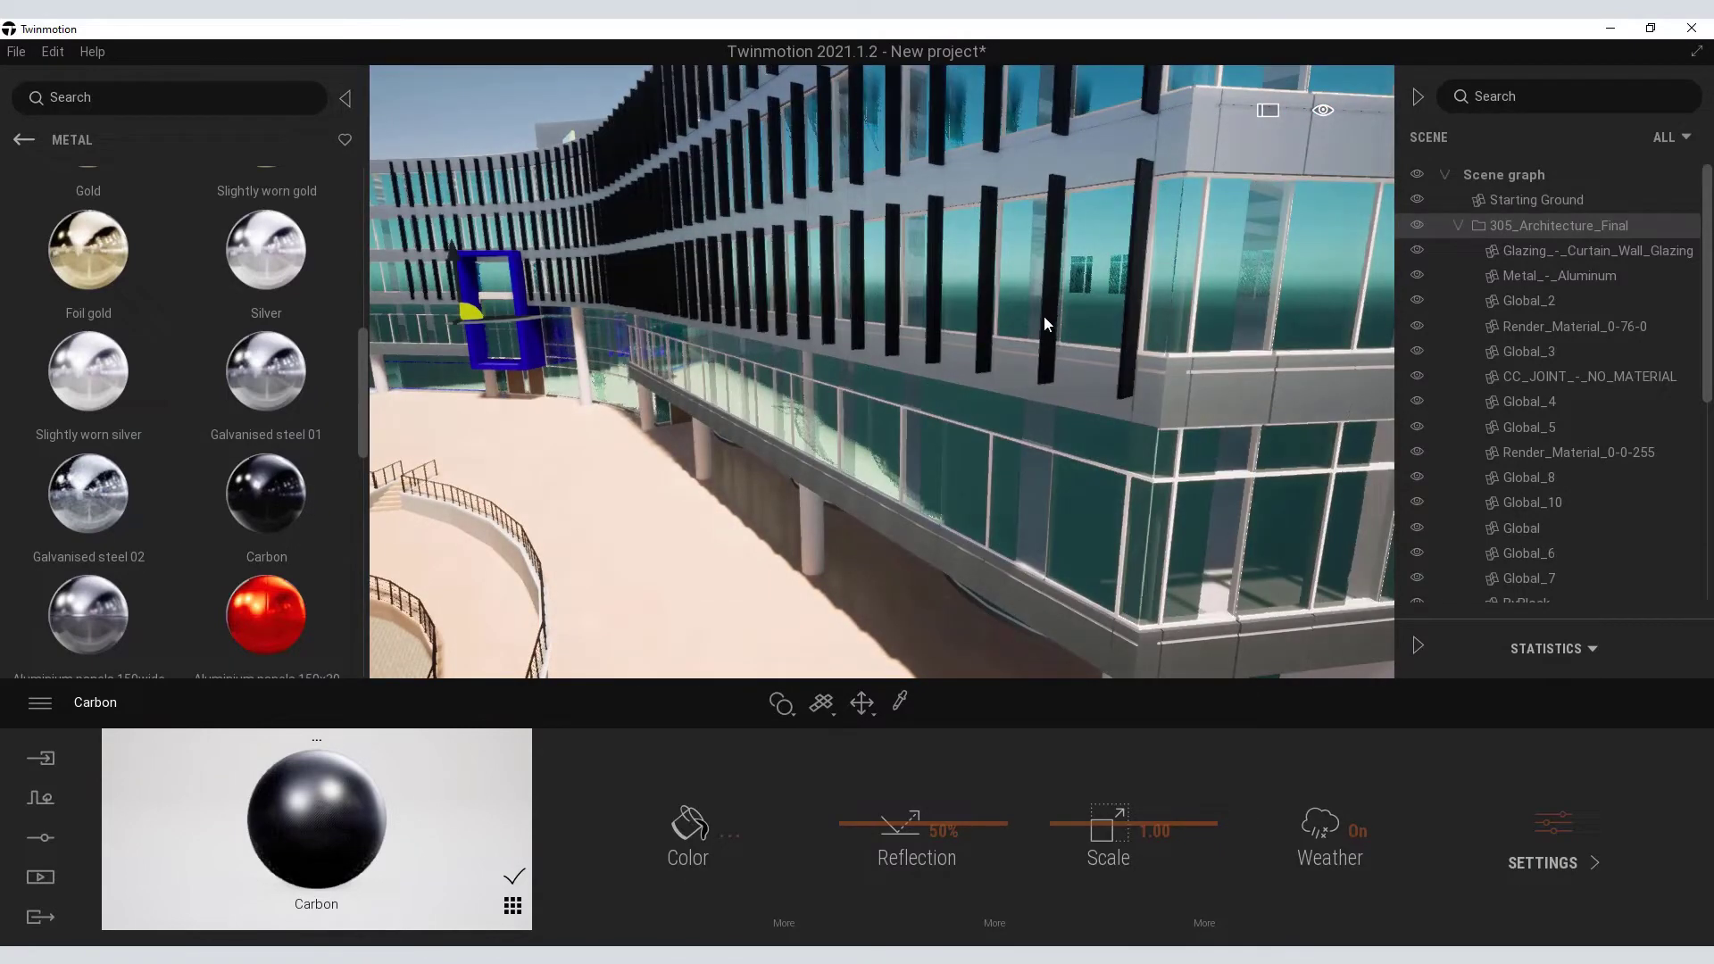
pyautogui.scroll(-3, 779, 373)
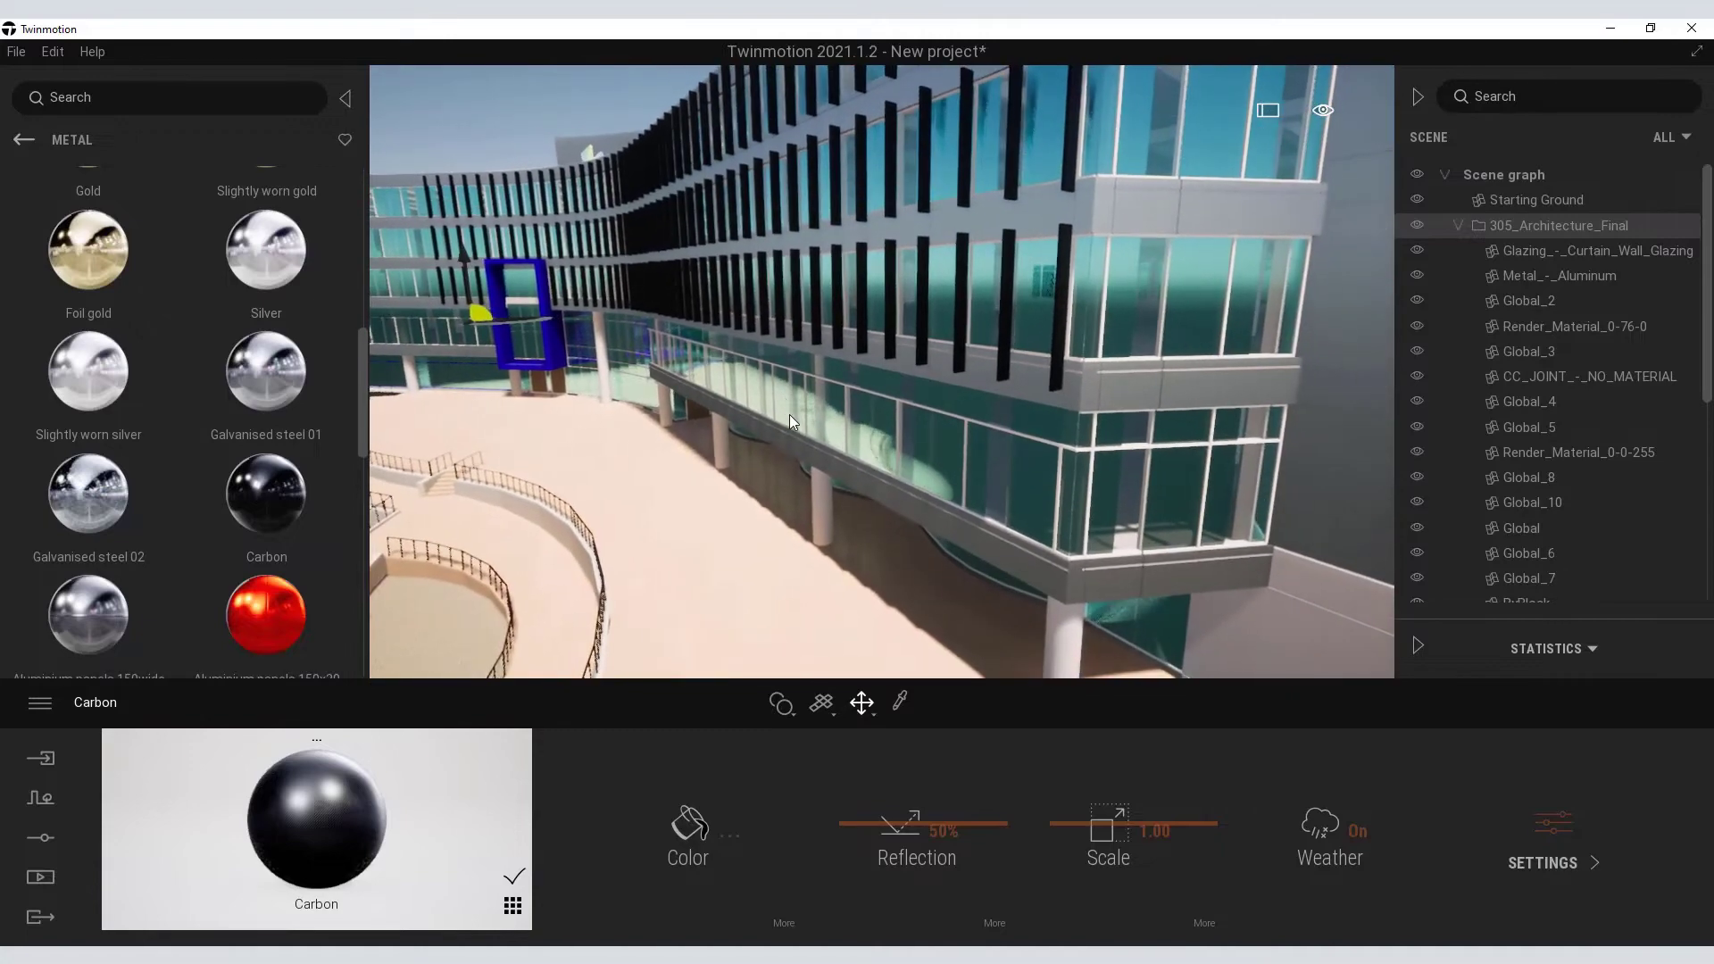
pyautogui.scroll(-5, 793, 425)
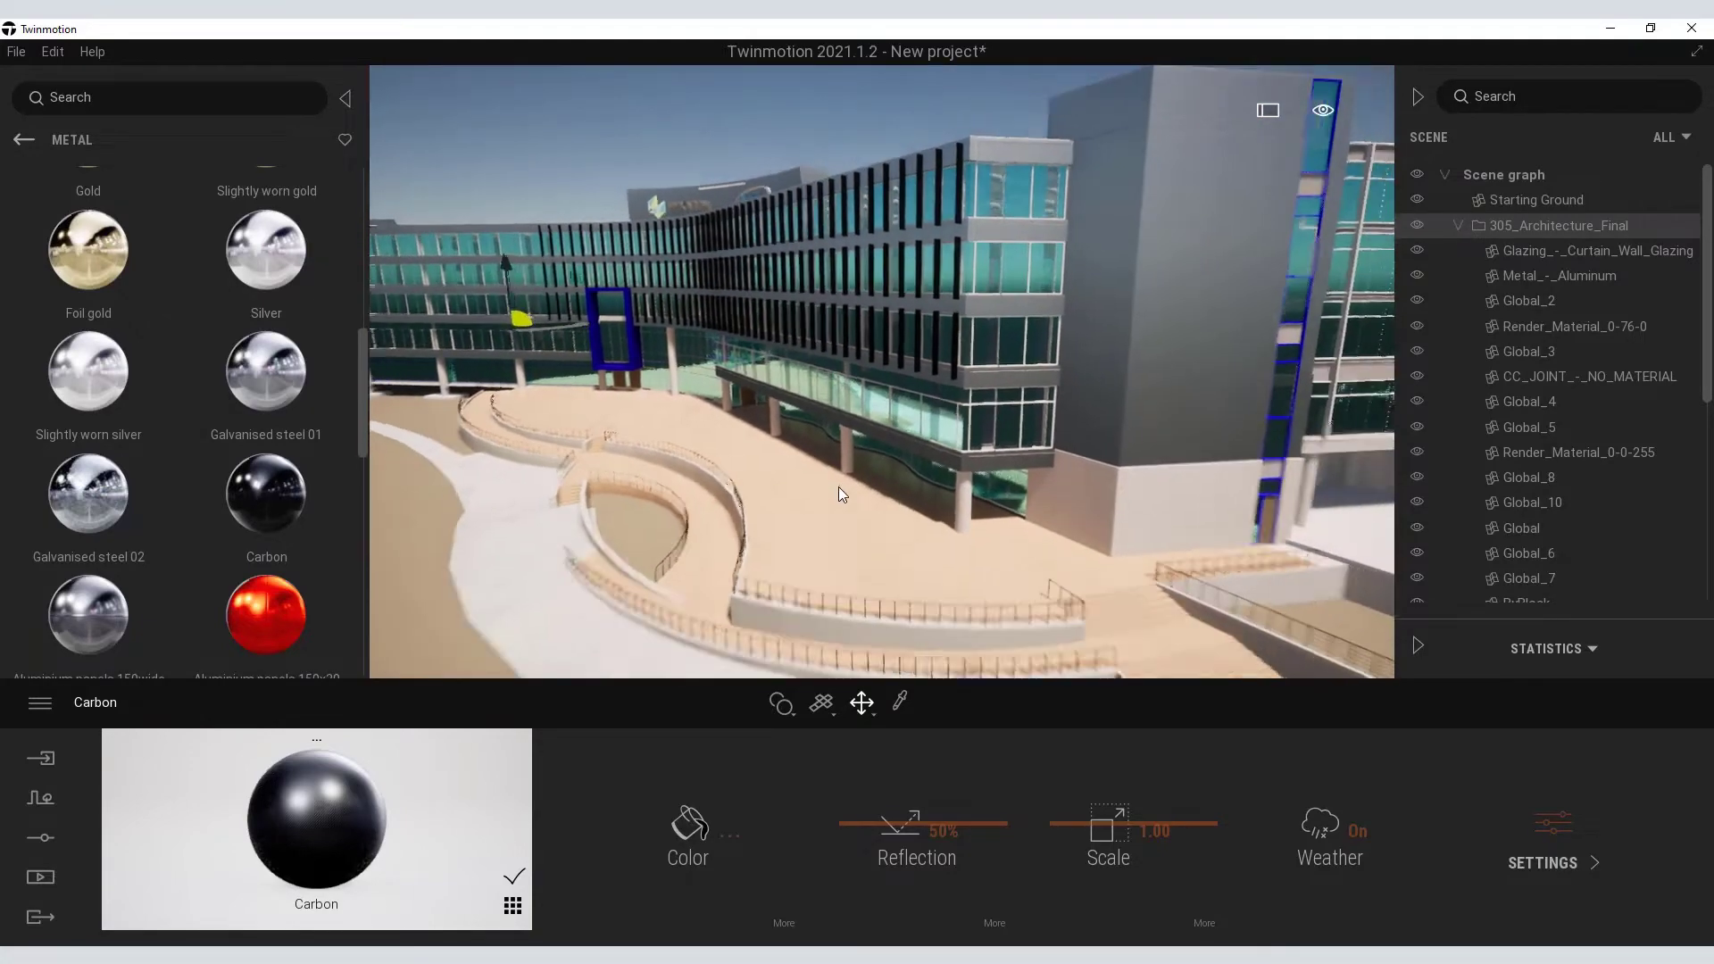
pyautogui.moveTo(819, 460)
pyautogui.mouseDown(button='right')
pyautogui.moveTo(1000, 505)
pyautogui.moveTo(1071, 491)
pyautogui.moveTo(824, 457)
pyautogui.moveTo(850, 447)
pyautogui.mouseUp(button='right')
pyautogui.moveTo(850, 446); pyautogui.dragTo(818, 446, button='middle')
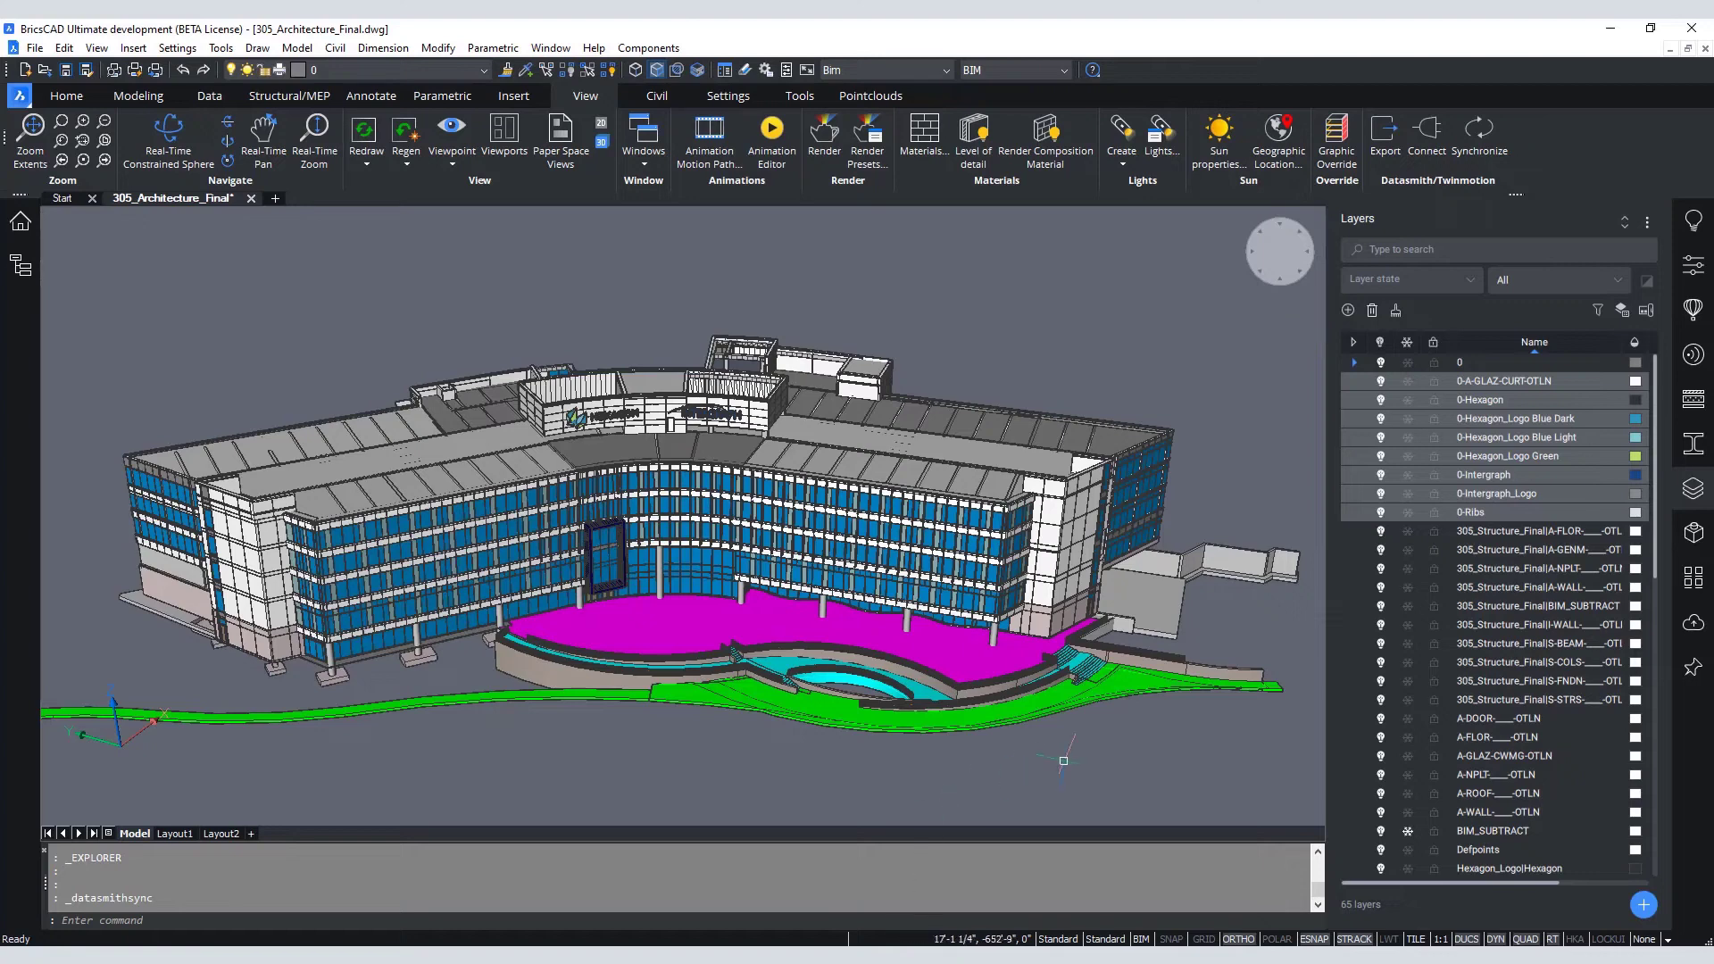
# - Switch to BricsCAD and open the 305_Structure_Final reference for in-place editing
pyautogui.moveTo(1160, 633)
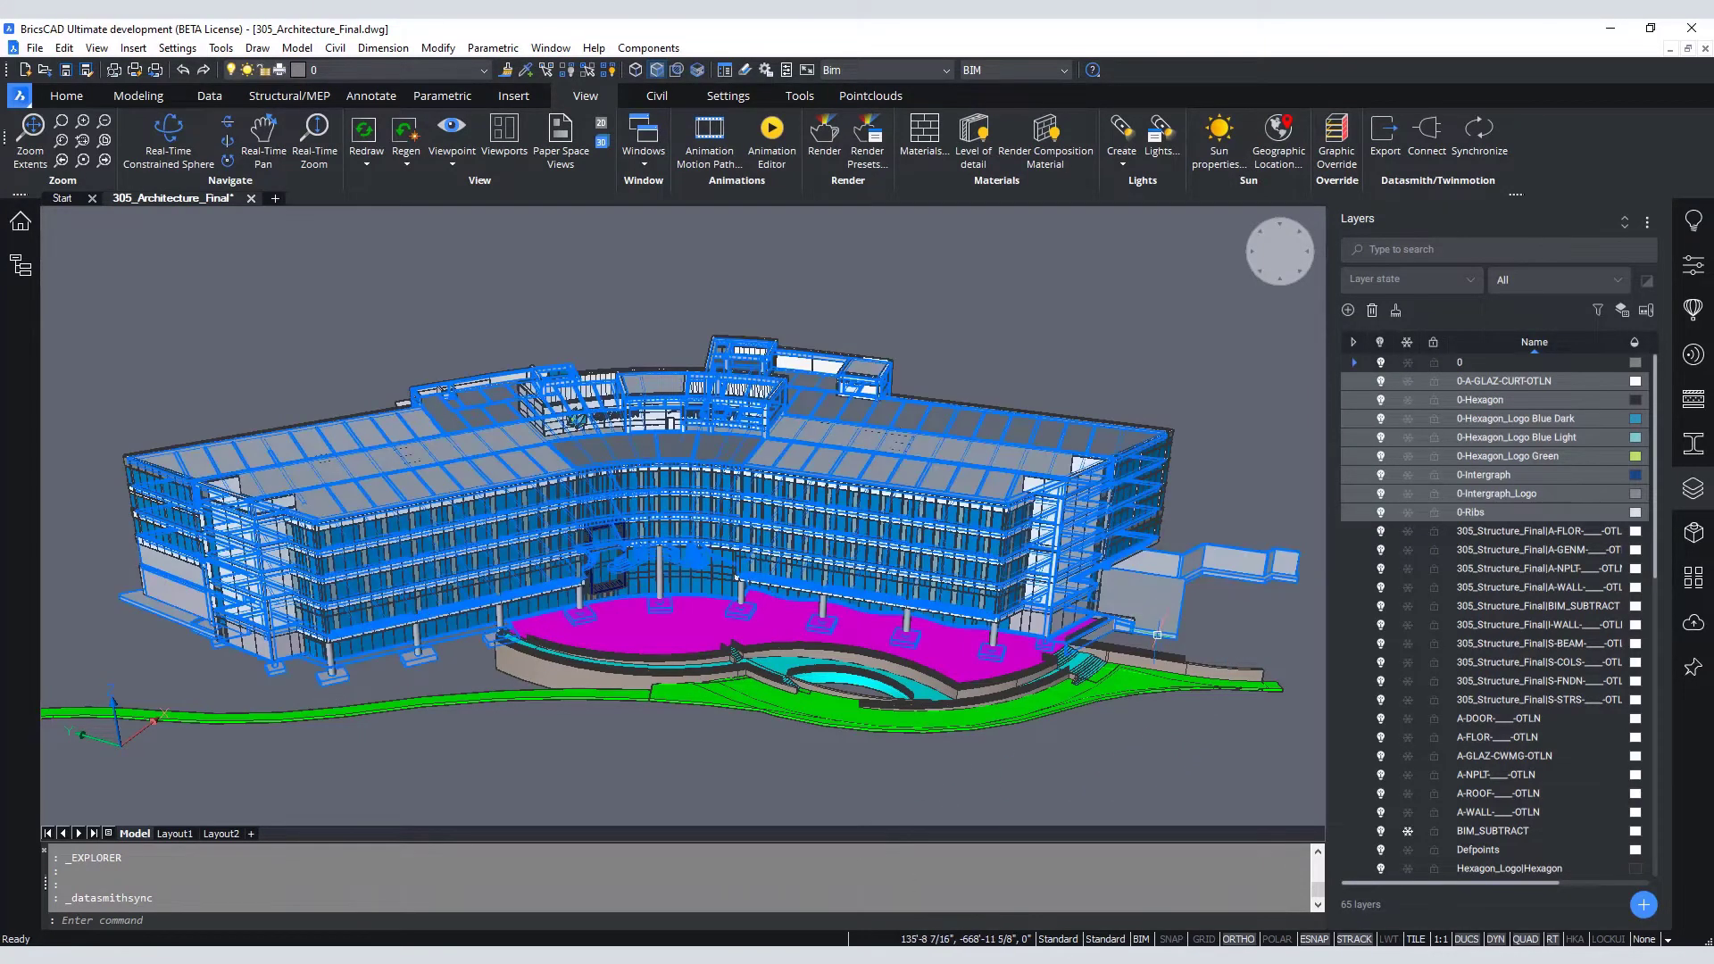
pyautogui.doubleClick(1160, 633)
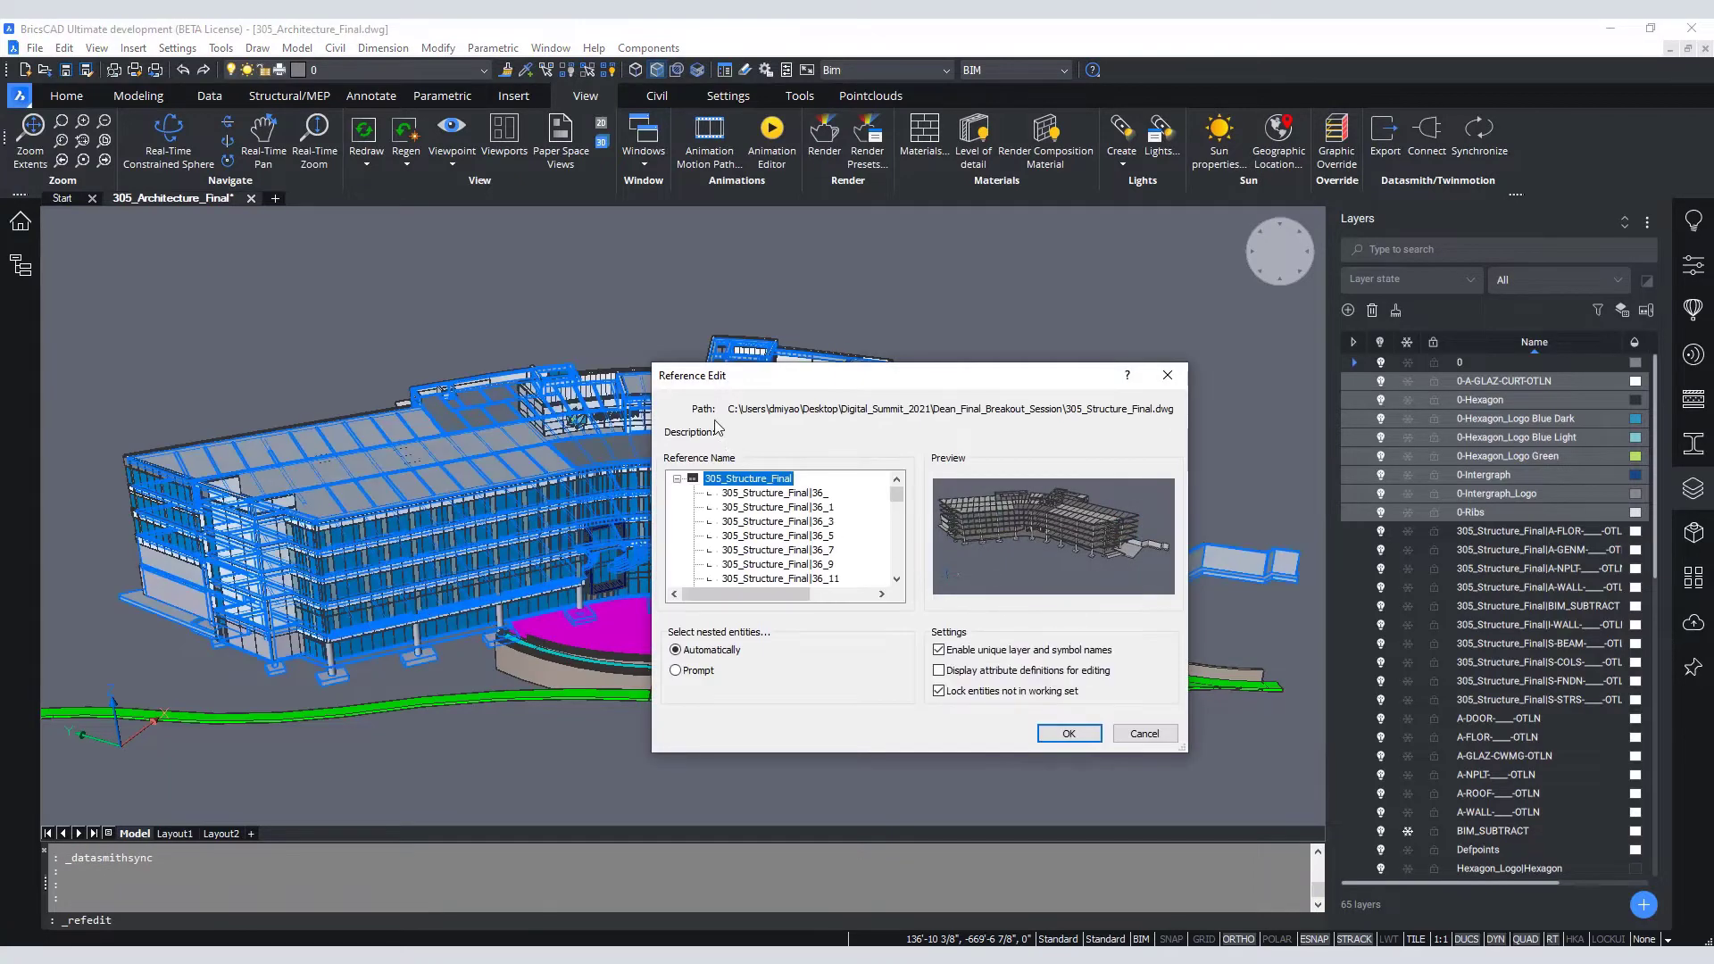
pyautogui.click(1051, 734)
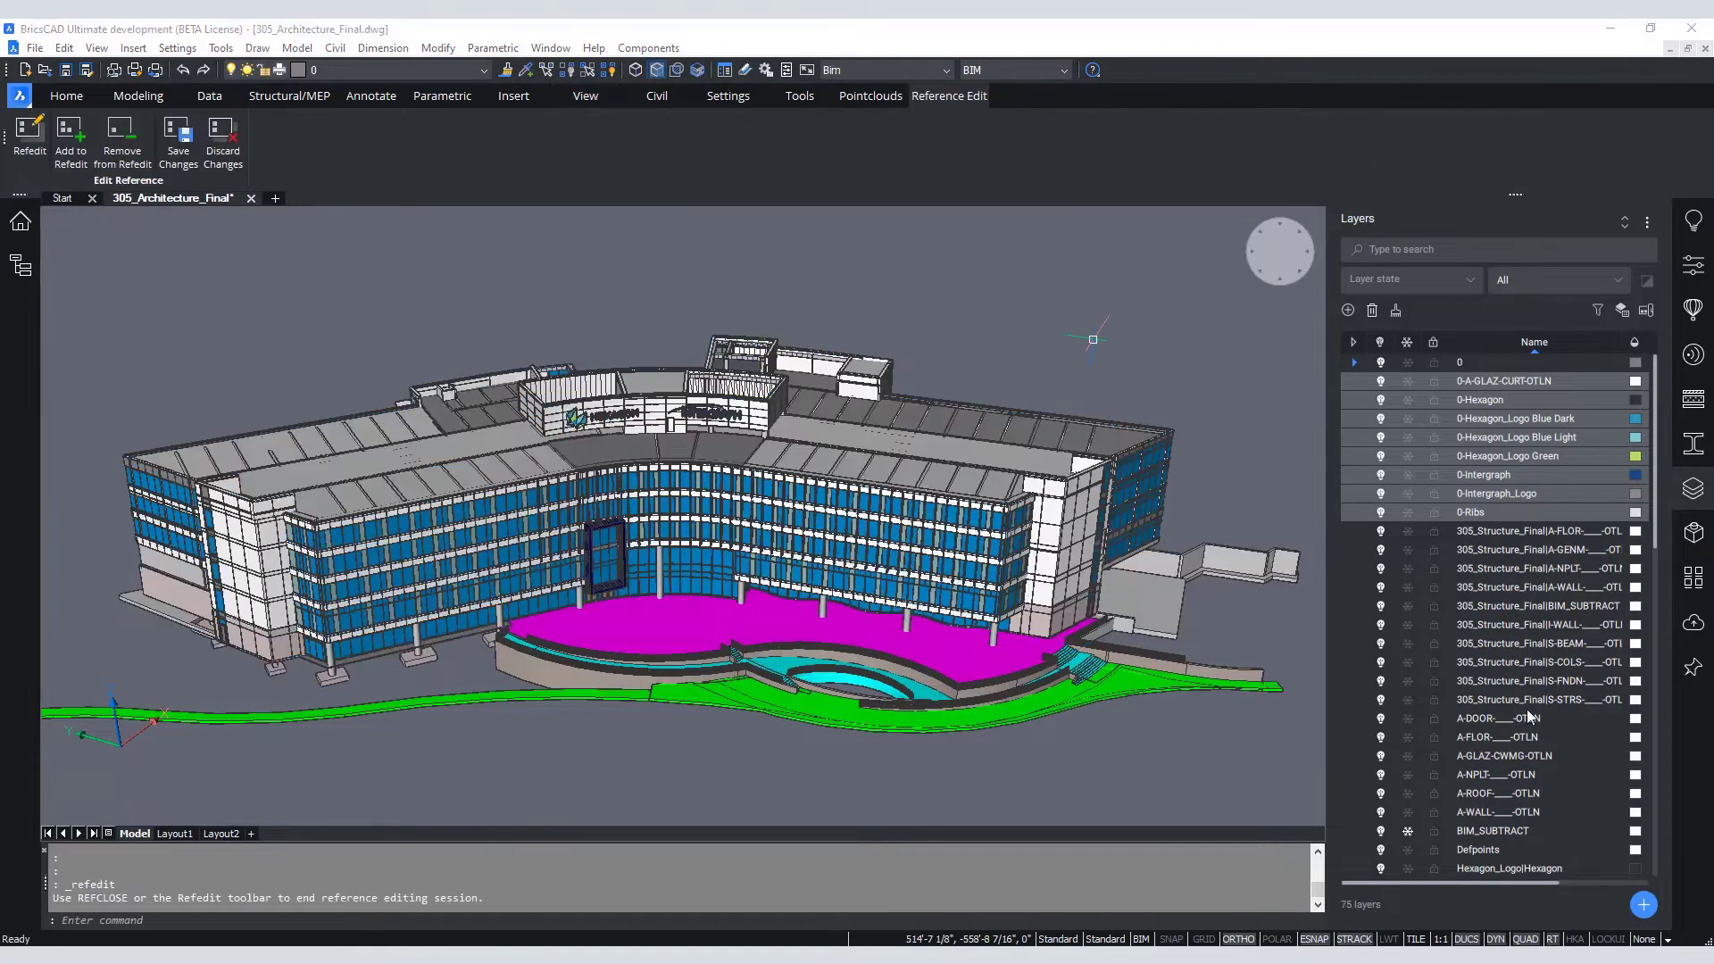
# - Extend the ground-level slab beside the building by pushing its outer edge face outward with Push/Pull
pyautogui.moveTo(1128, 598); pyautogui.dragTo(836, 605, button='middle')
pyautogui.scroll(5, 1005, 602)
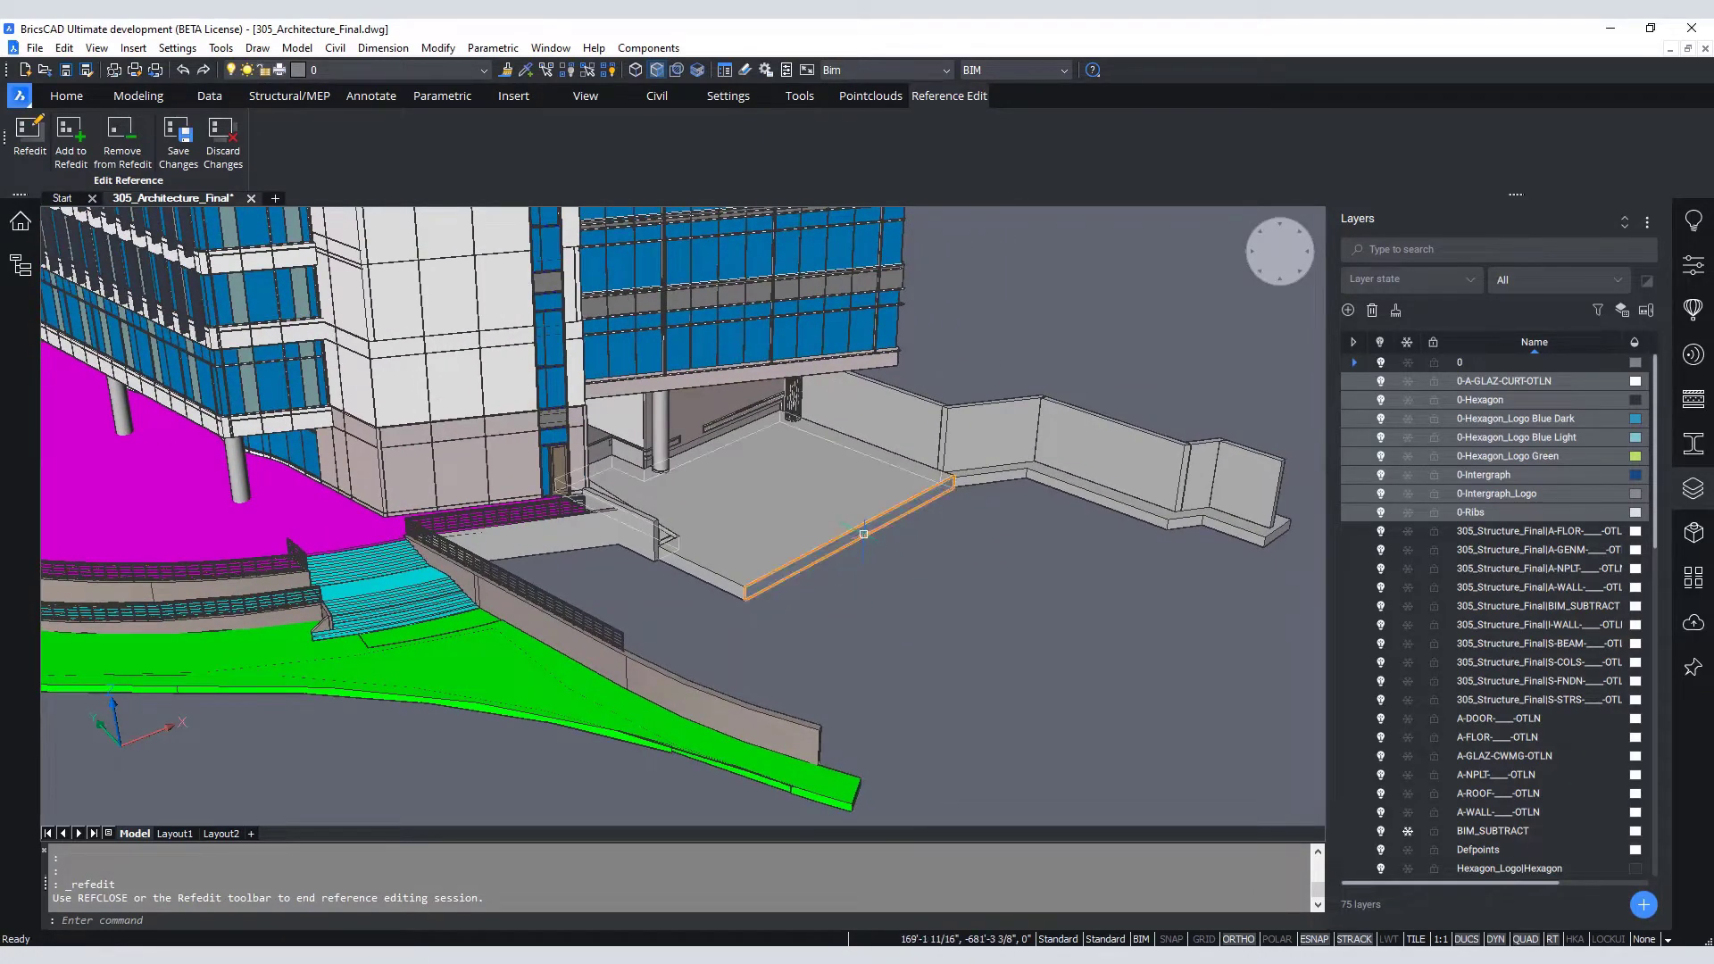
pyautogui.press('Escape')
pyautogui.press('Escape')
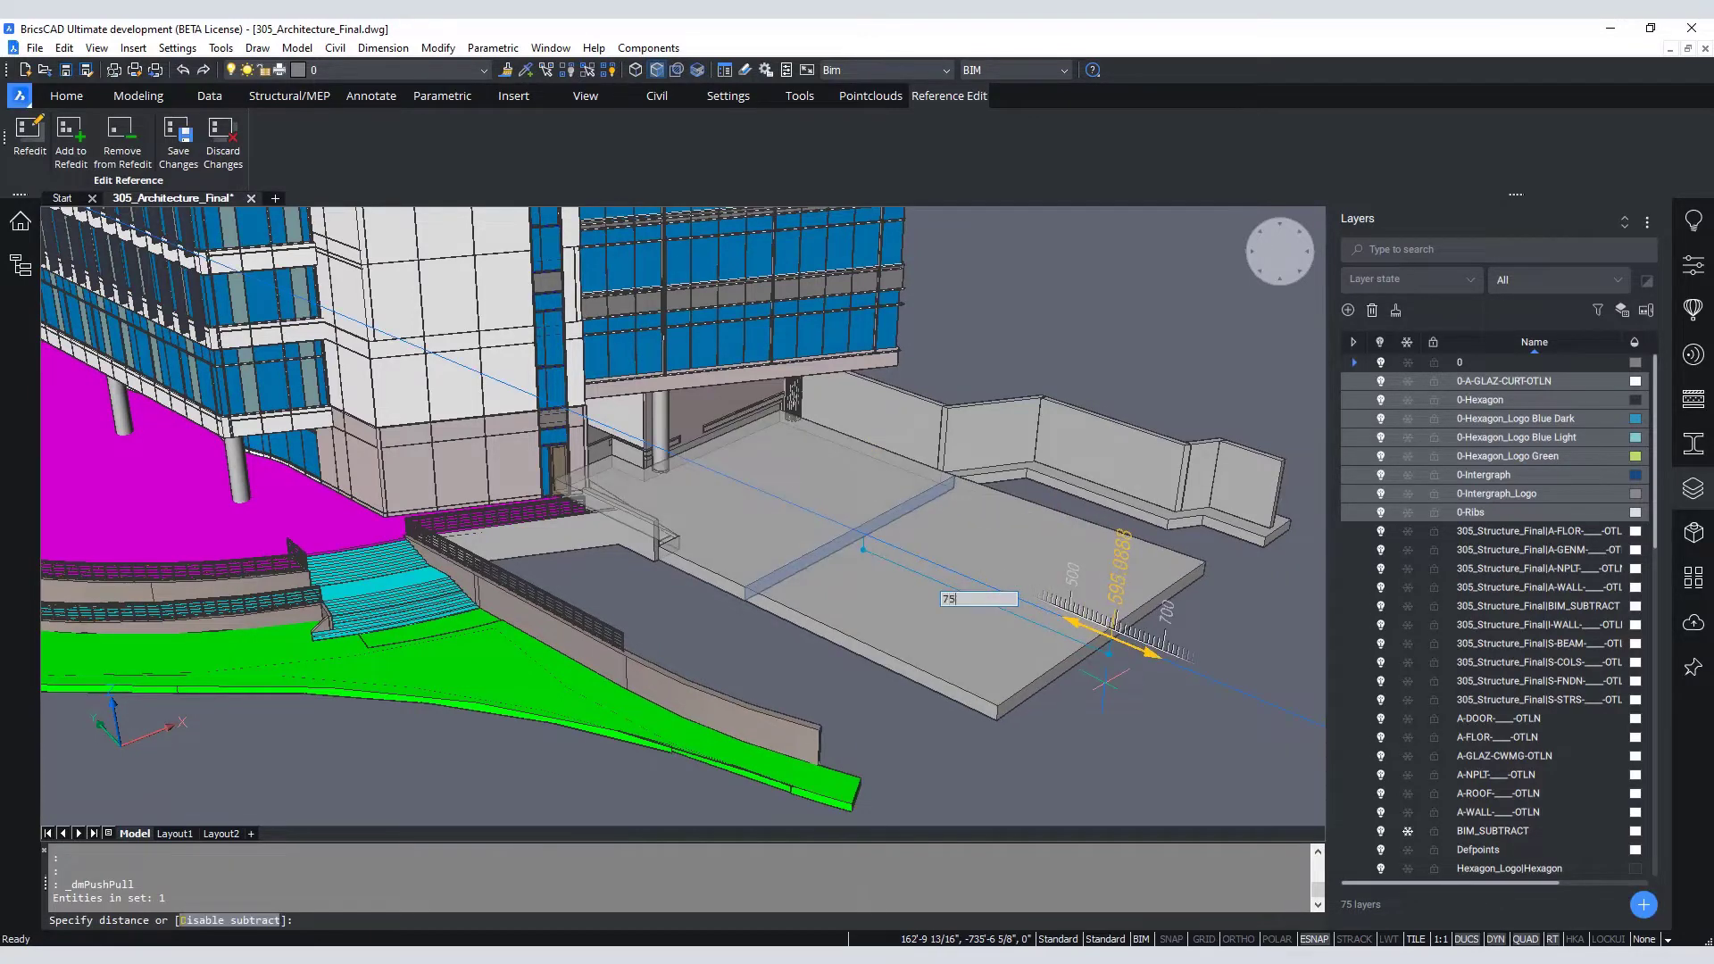
pyautogui.press('Return')
pyautogui.scroll(-3, 916, 645)
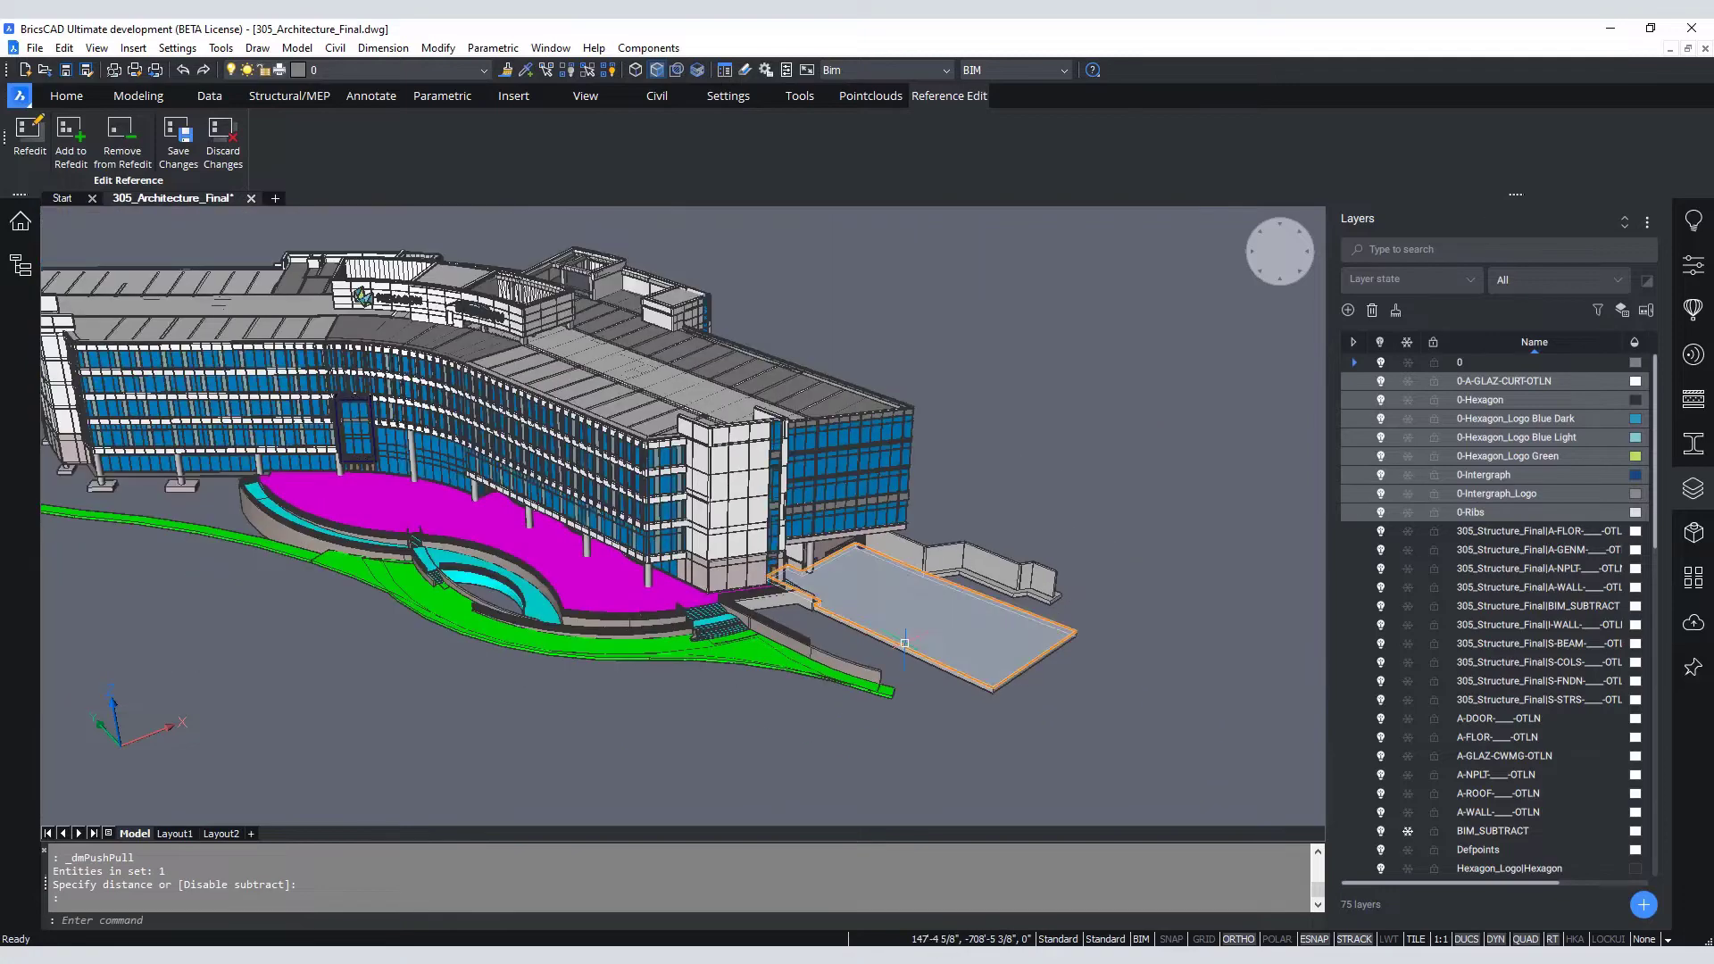
pyautogui.moveTo(911, 654); pyautogui.dragTo(906, 659, button='middle')
pyautogui.scroll(2, 766, 682)
pyautogui.scroll(3, 796, 711)
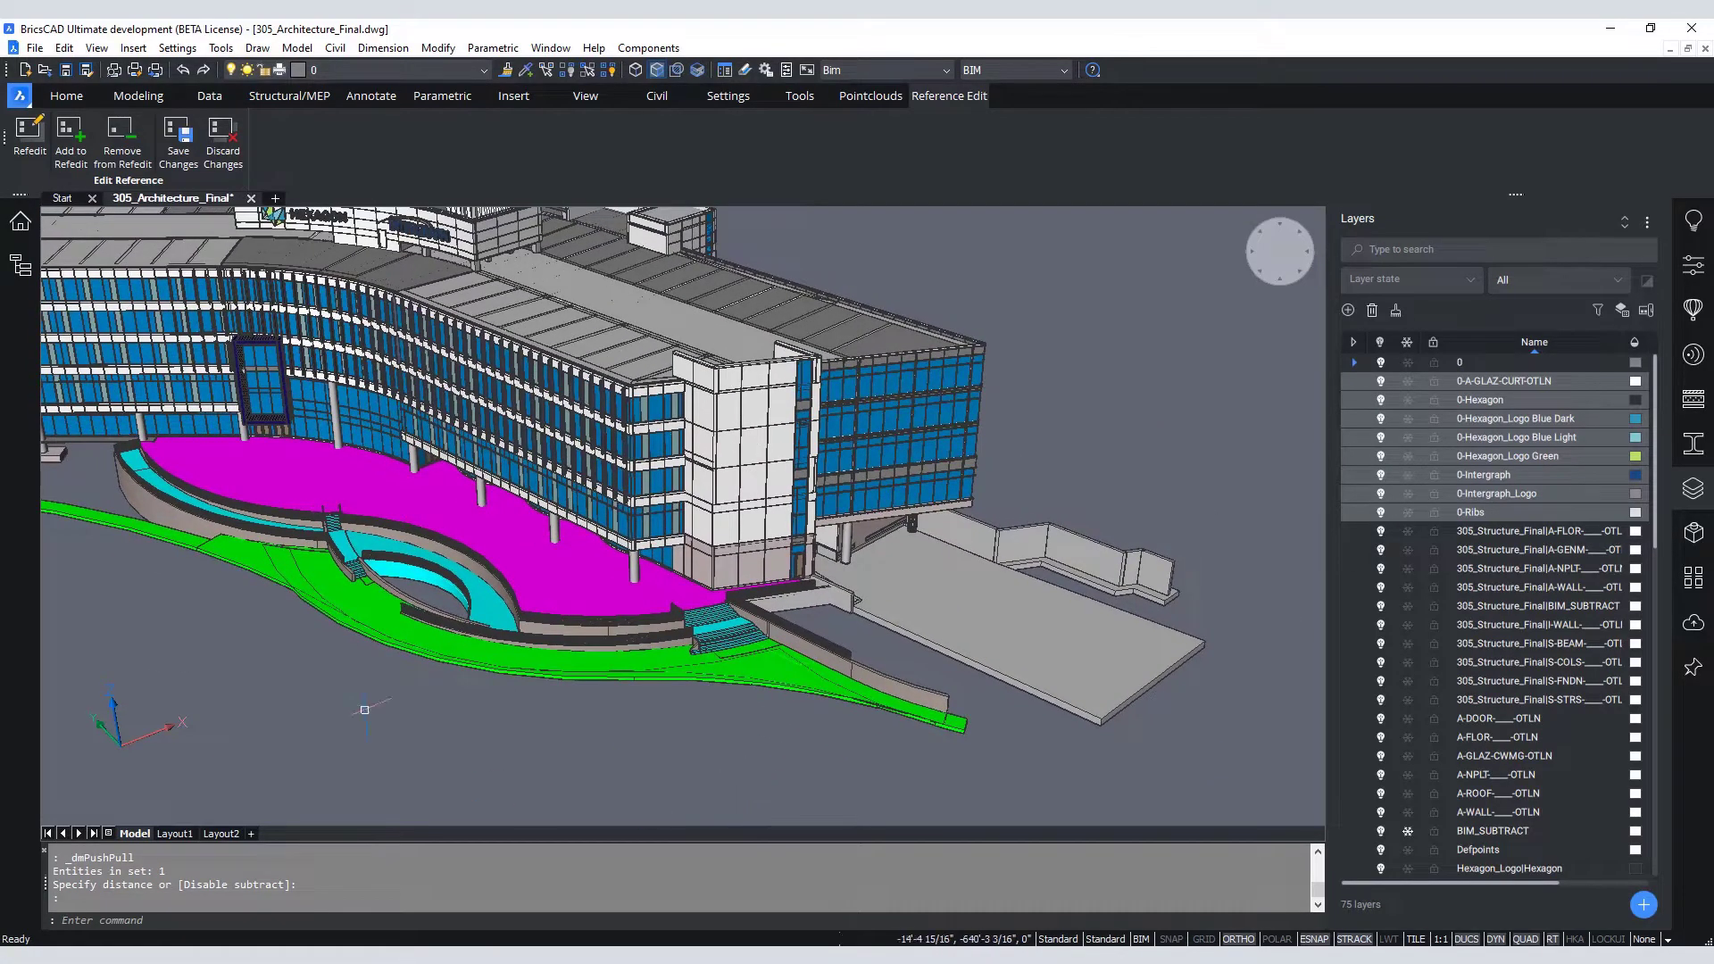
# - End the reference editing session and save the changes to the structure reference
pyautogui.click(177, 136)
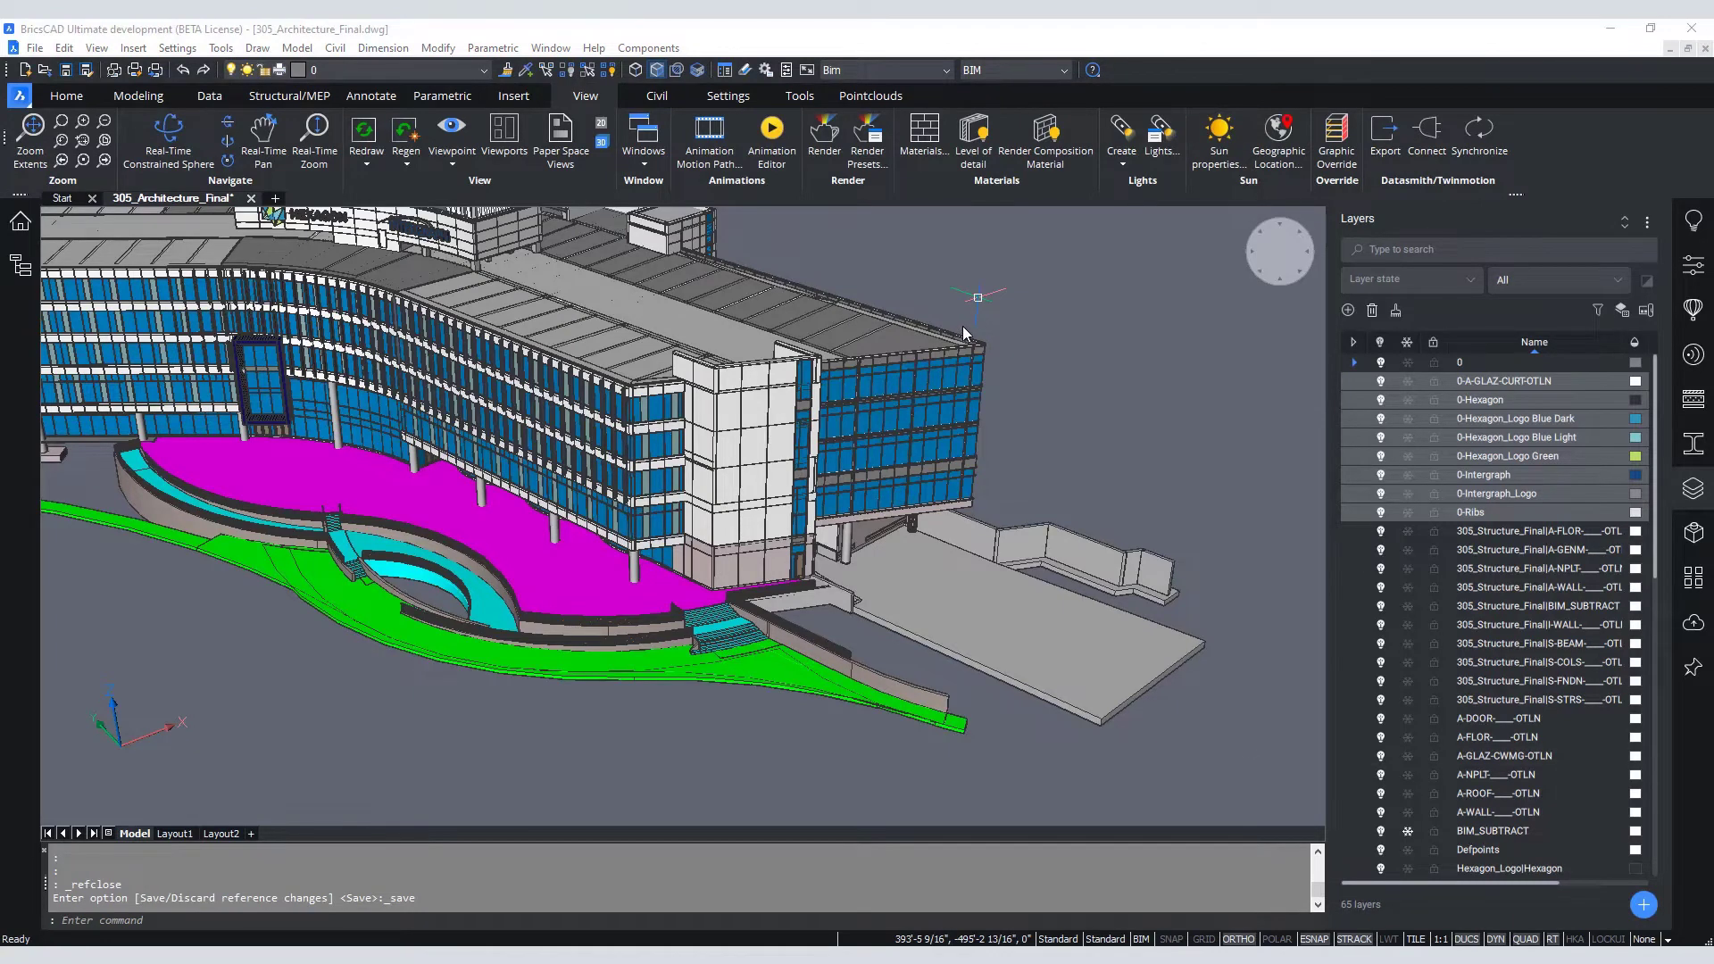
pyautogui.click(1063, 319)
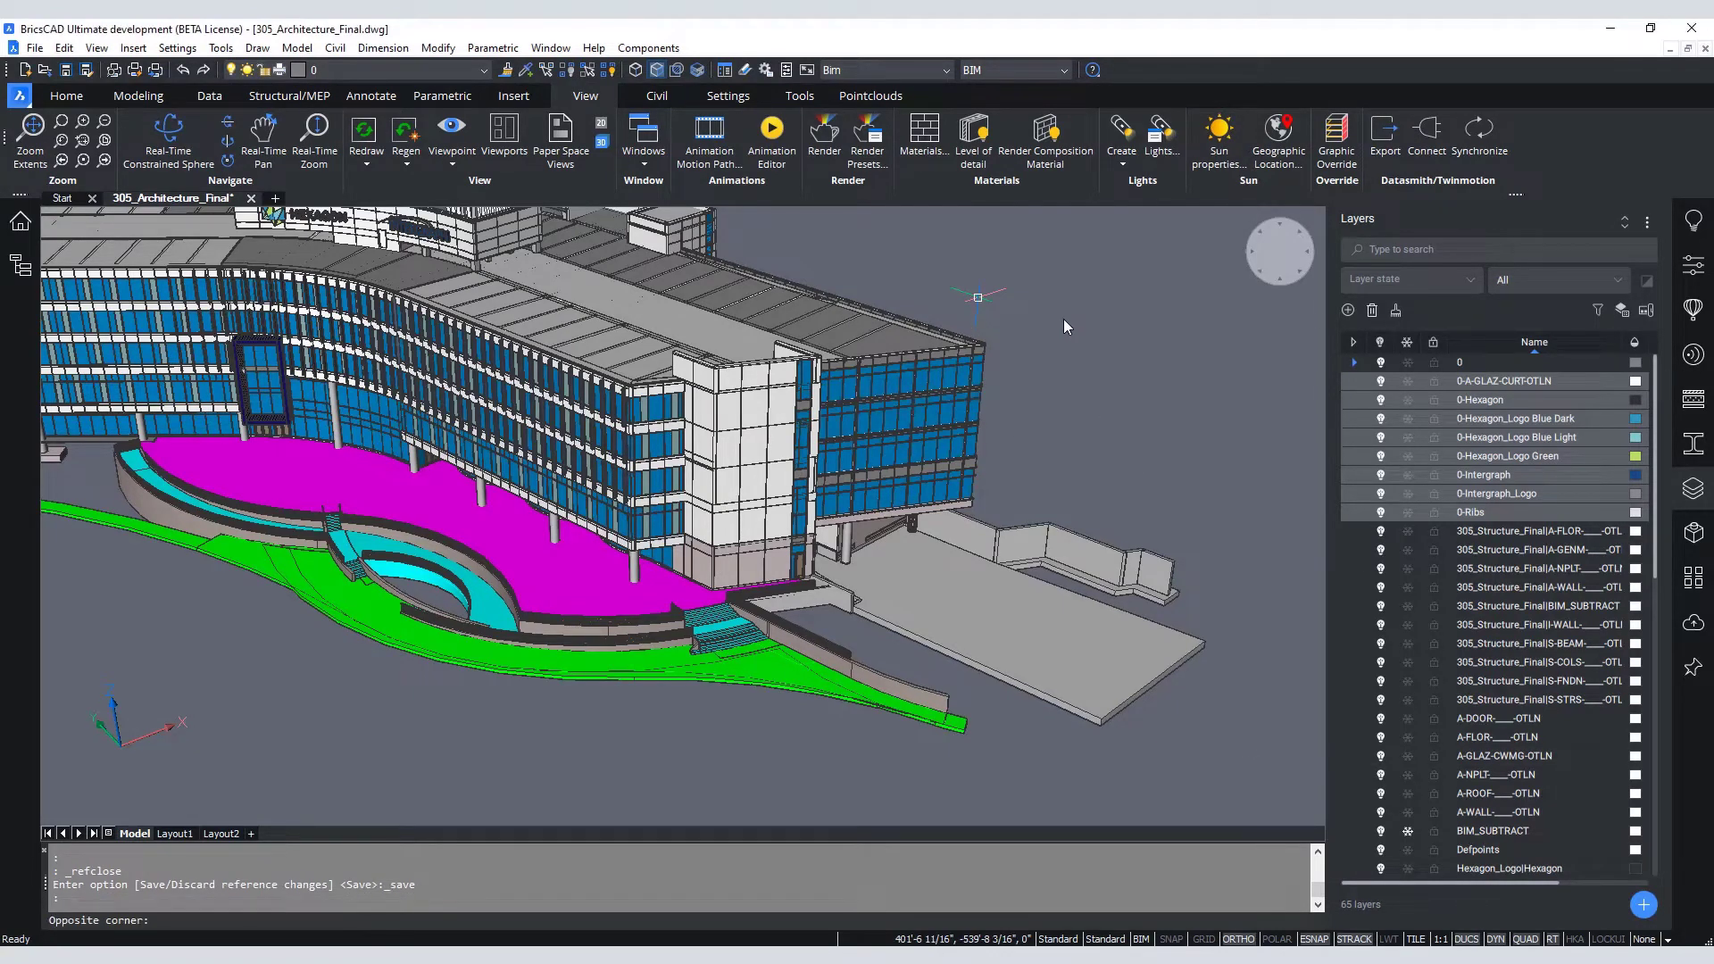
pyautogui.press('Escape')
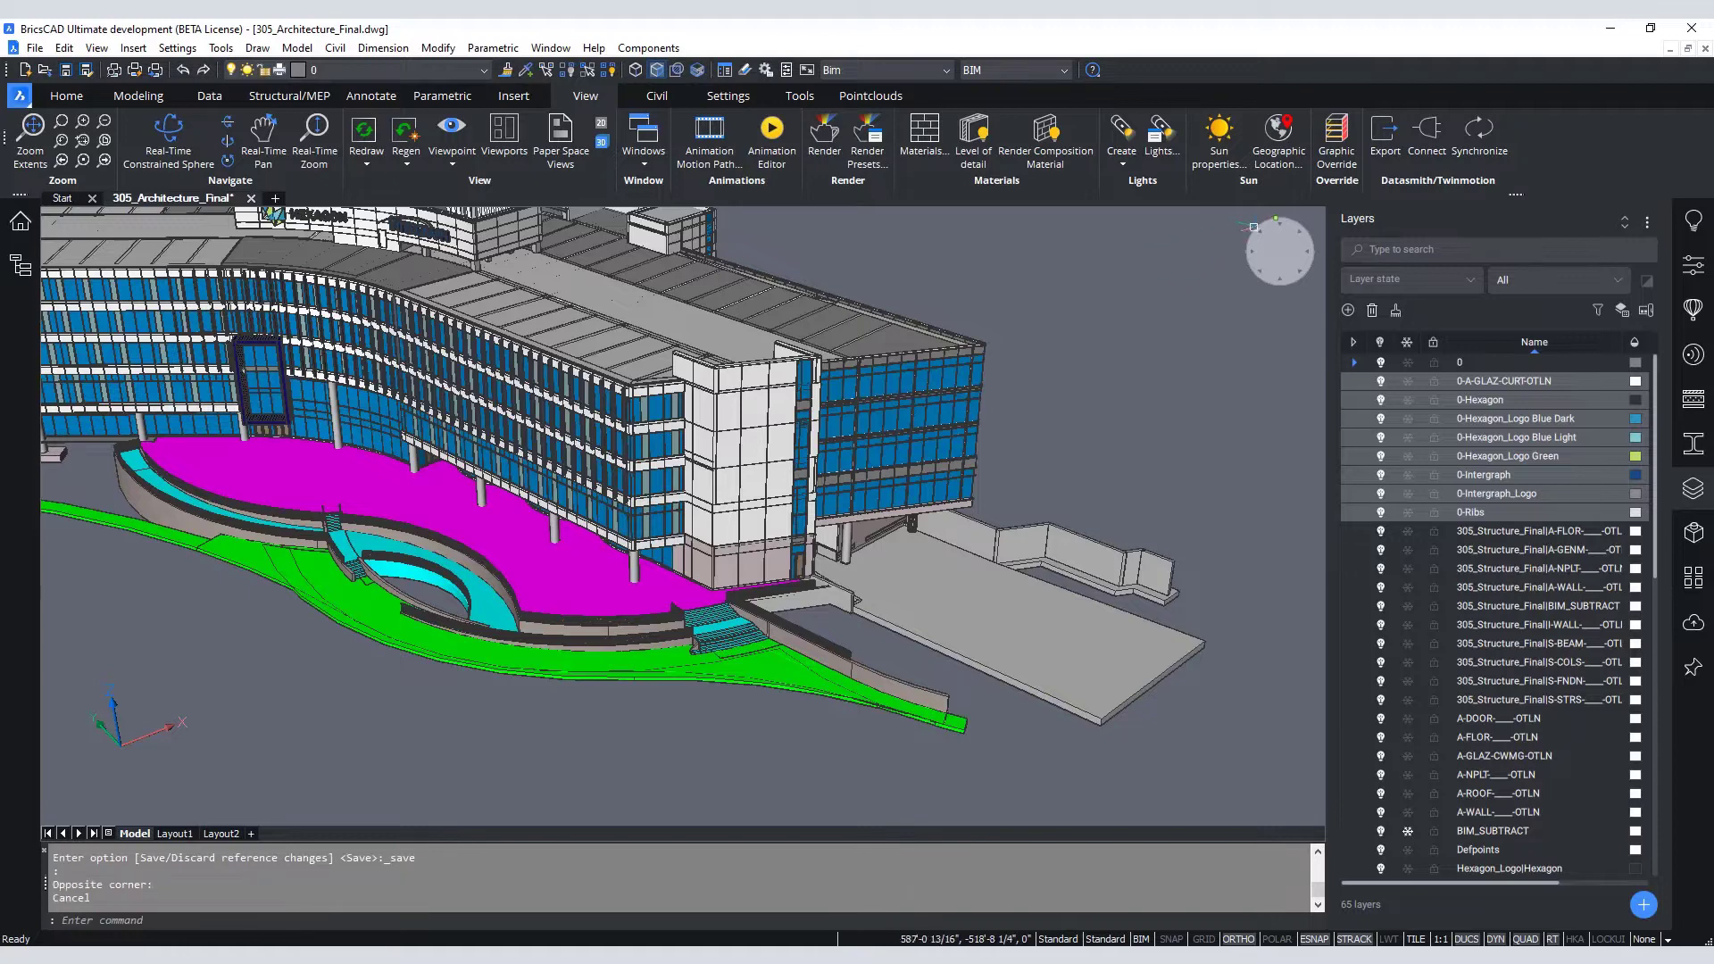
# - Synchronize the drawing through Datasmith and examine the extended slab in Twinmotion
pyautogui.click(1472, 139)
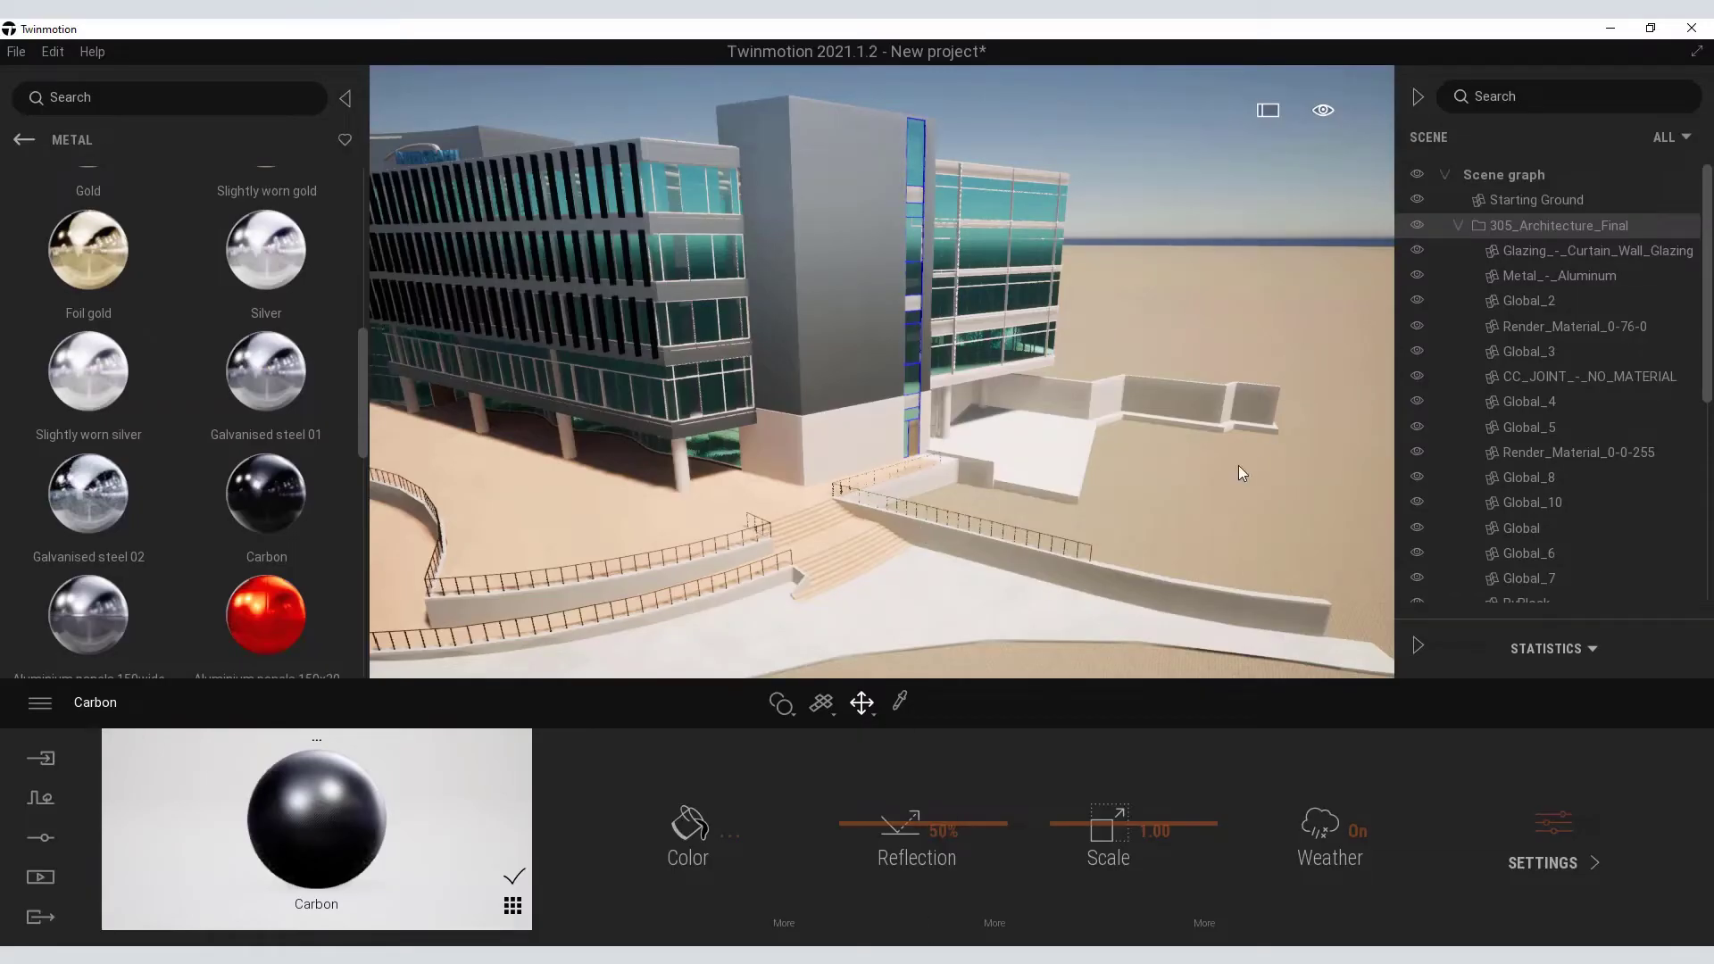
pyautogui.click(1239, 466)
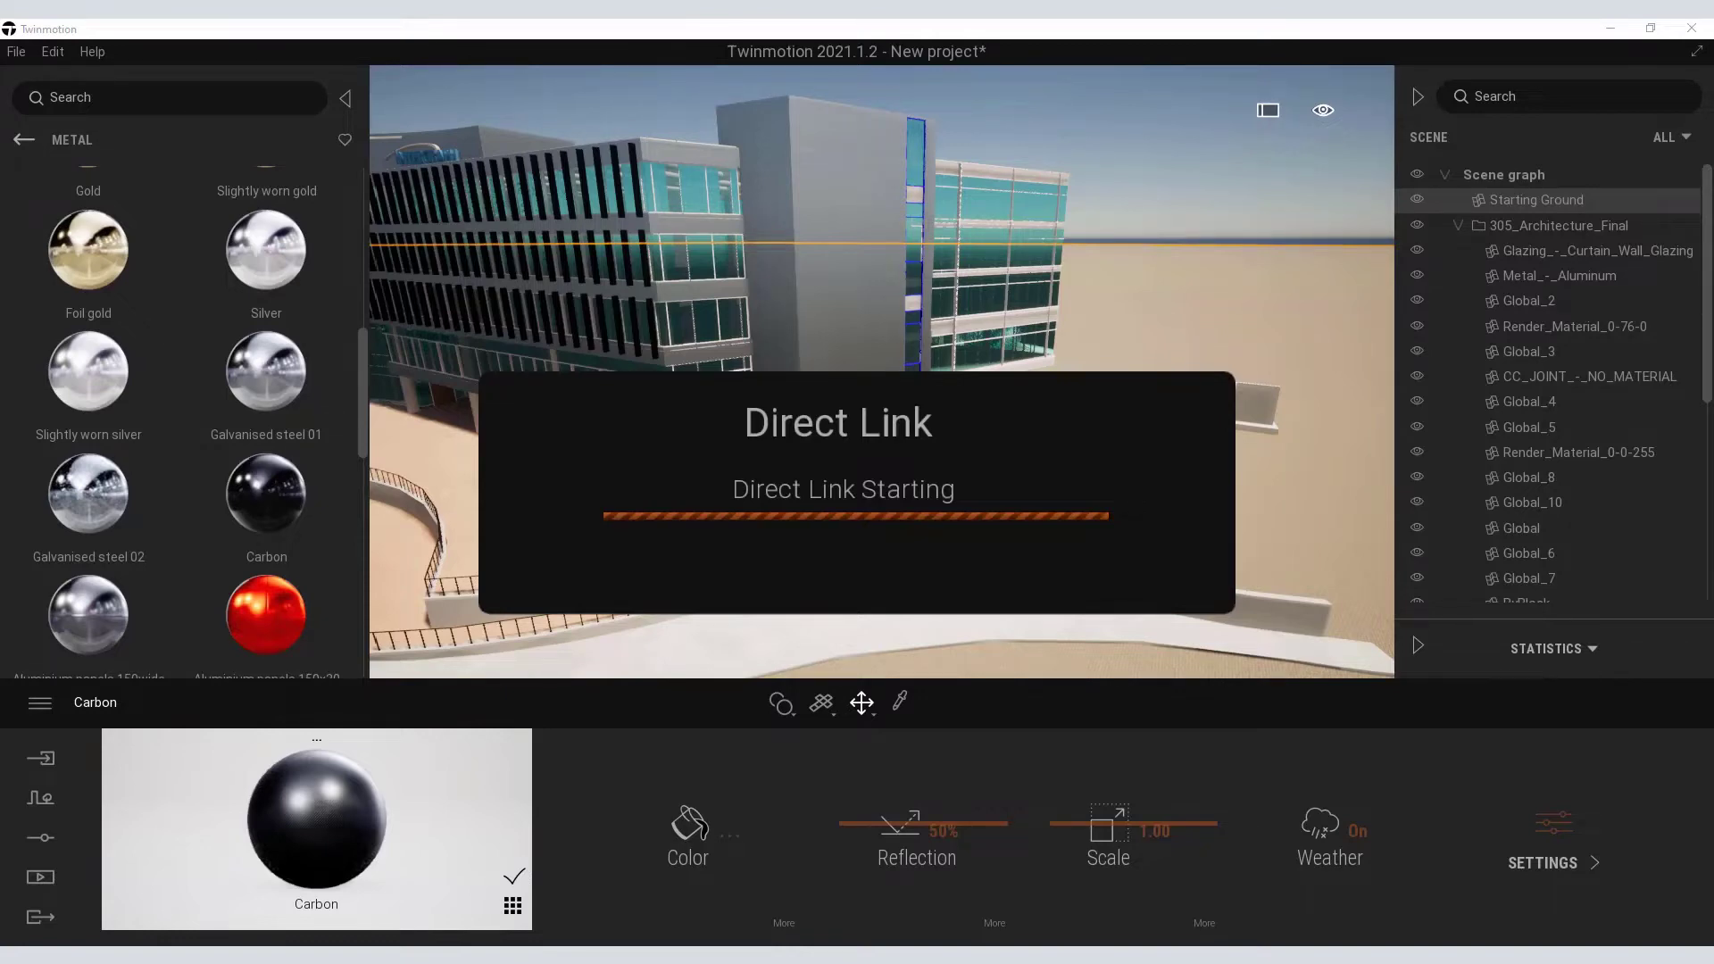
pyautogui.moveTo(1146, 532); pyautogui.dragTo(1126, 500)
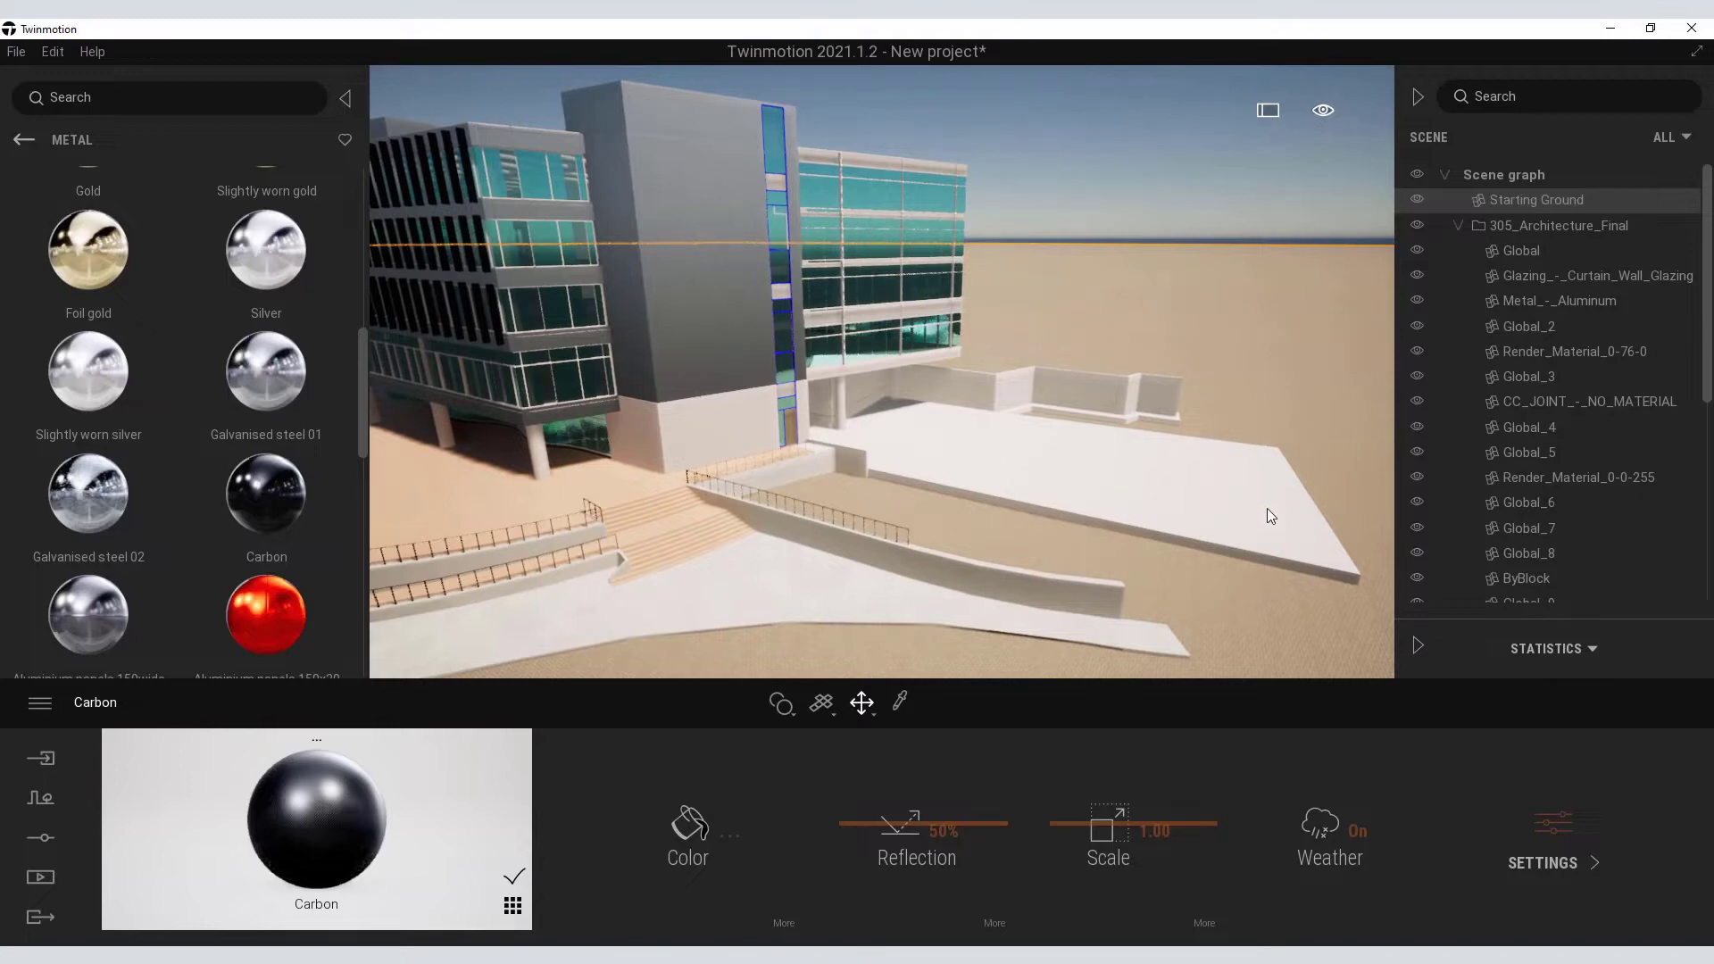
pyautogui.scroll(-3, 855, 570)
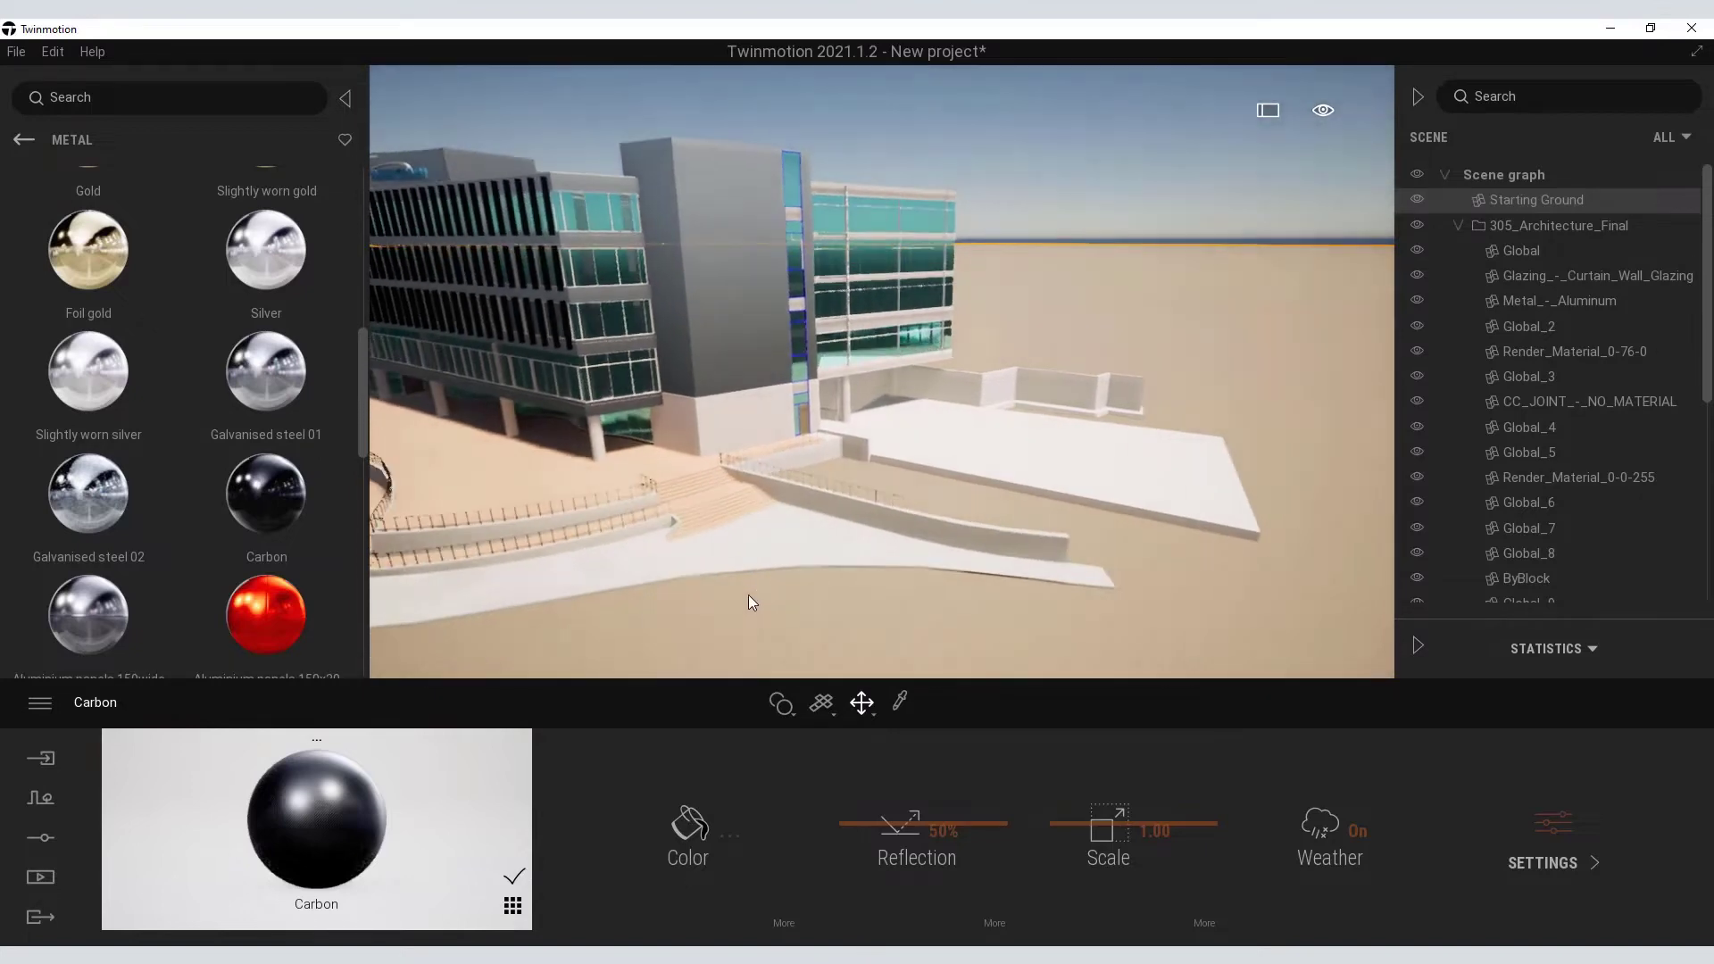
pyautogui.moveTo(749, 595); pyautogui.dragTo(809, 594, button='middle')
pyautogui.moveTo(734, 584); pyautogui.dragTo(688, 580)
# - Apply the Grass 3 nature ground material to the terrain around the building
pyautogui.click(22, 142)
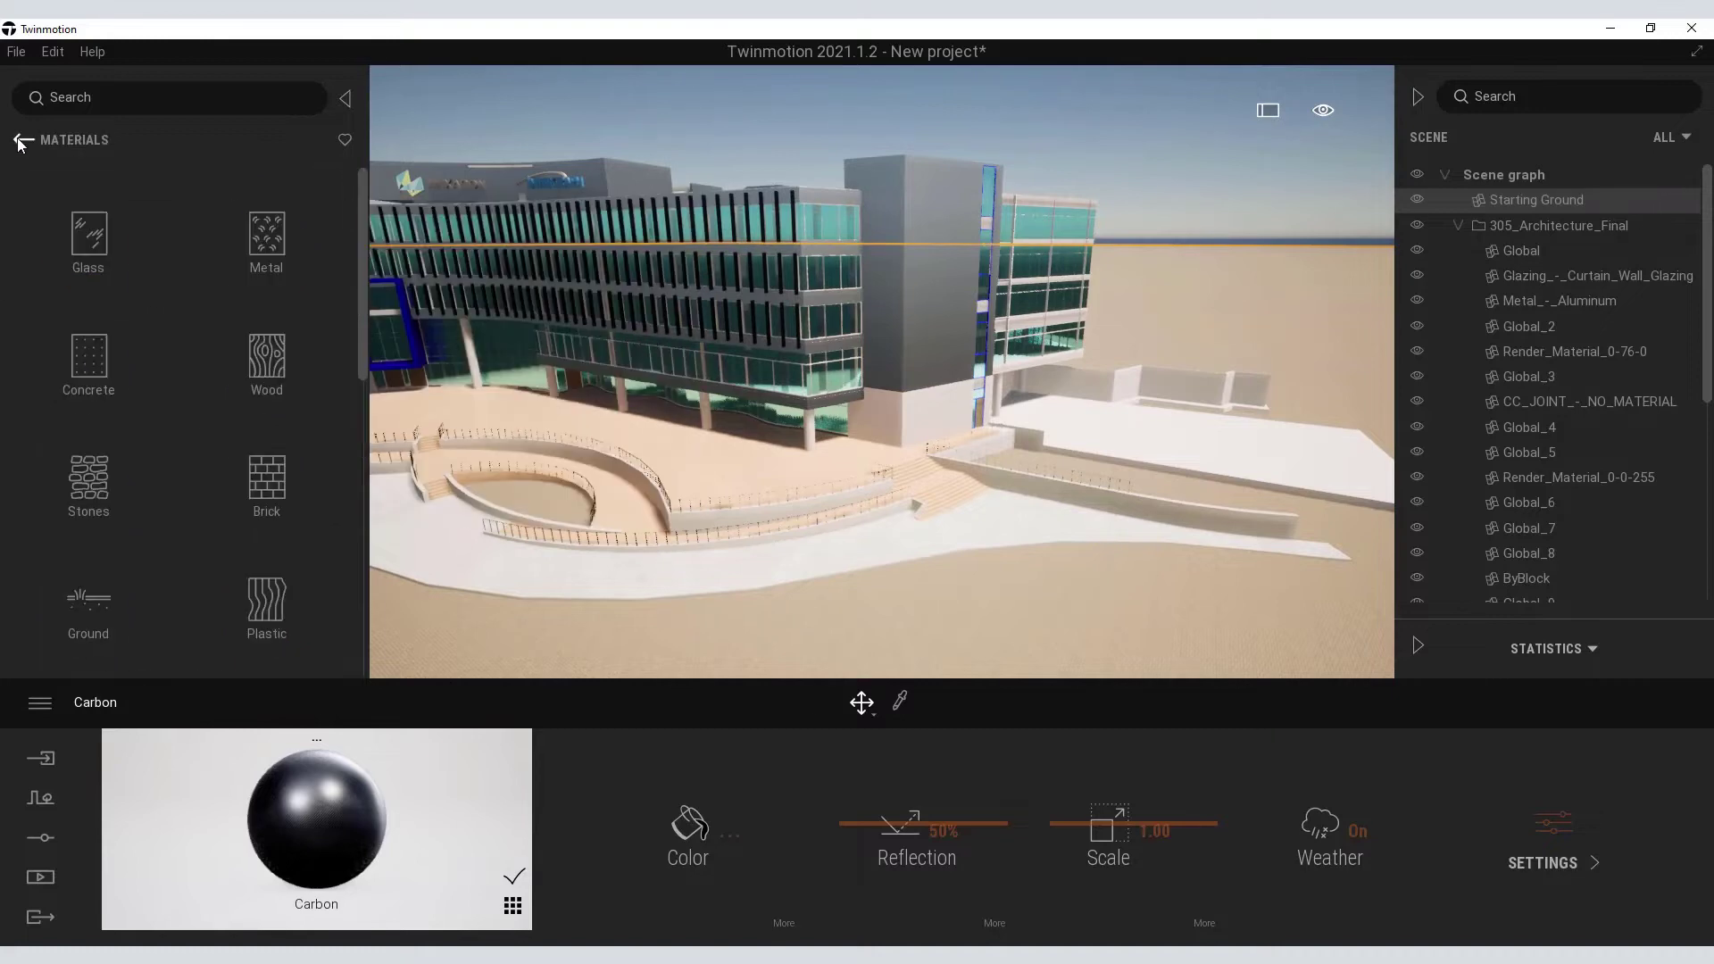
pyautogui.click(20, 141)
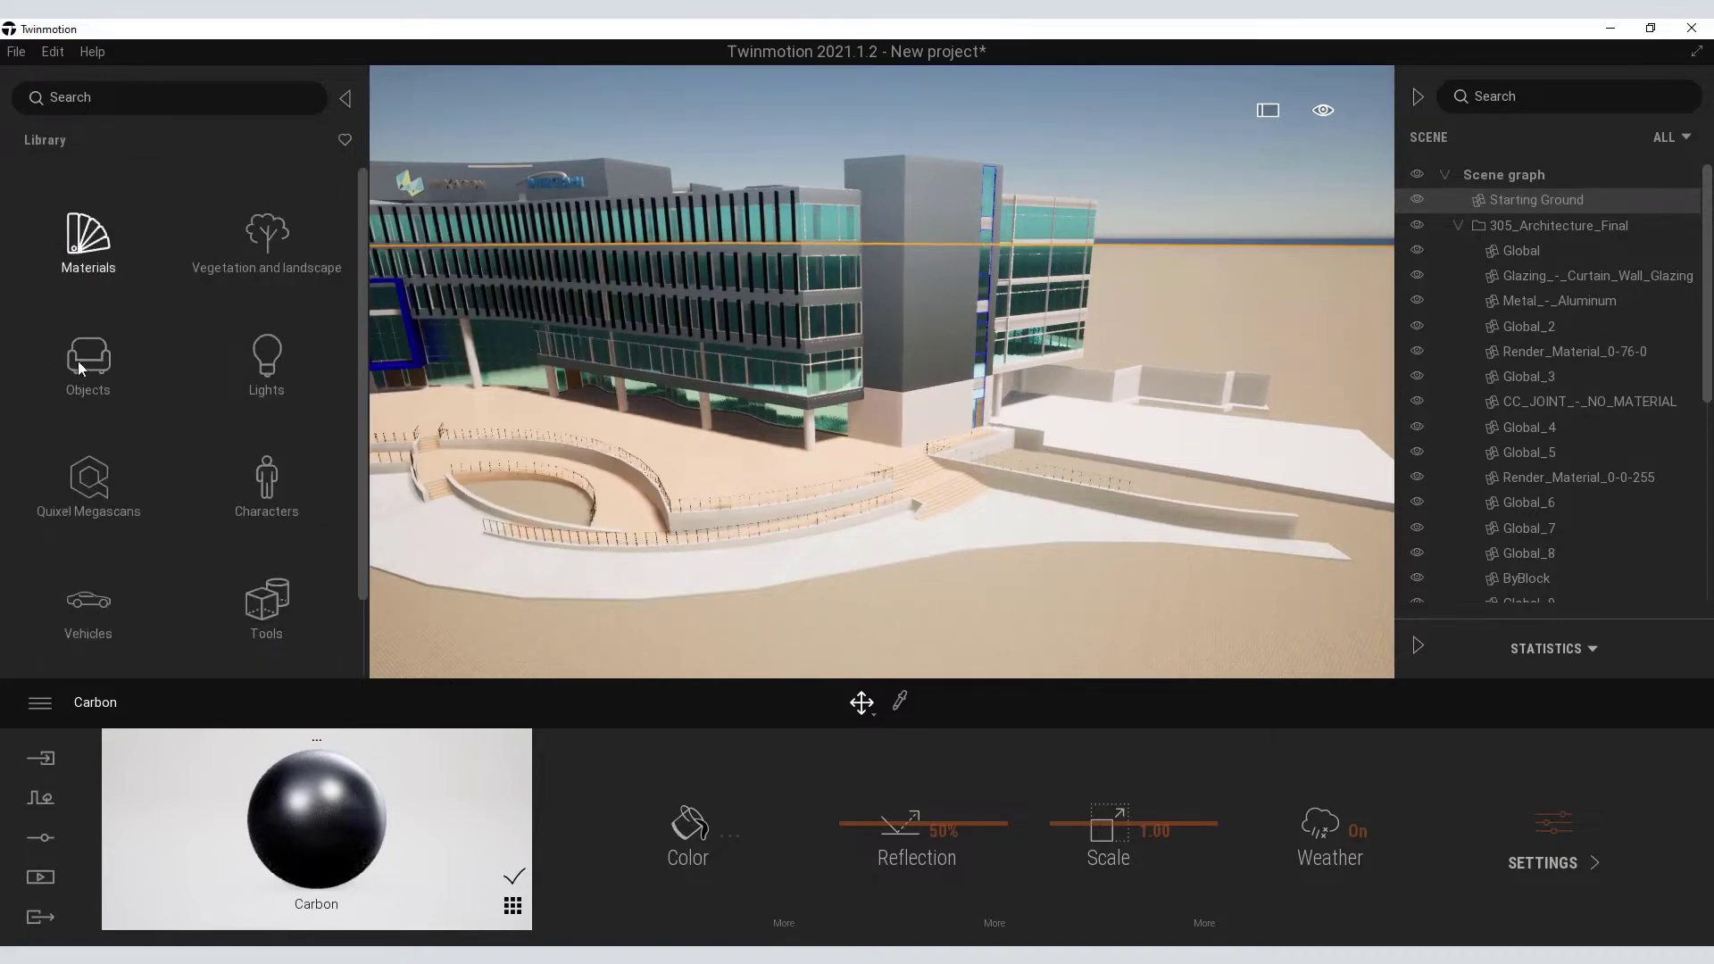
pyautogui.click(73, 239)
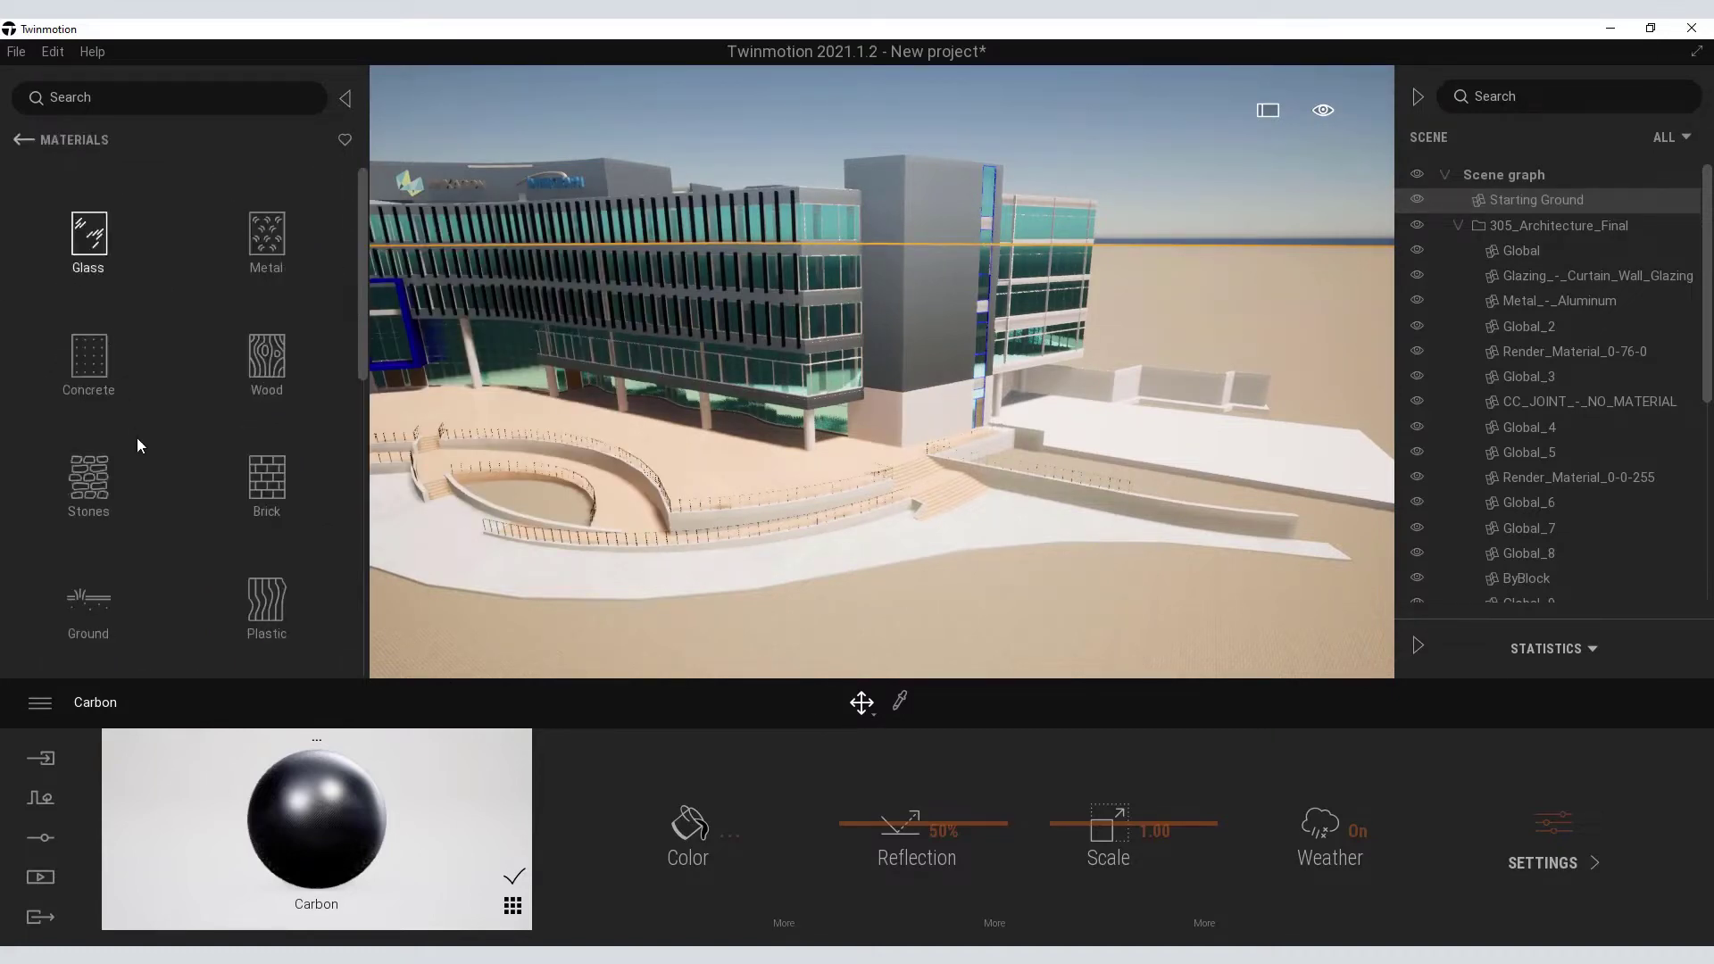
pyautogui.click(85, 593)
pyautogui.click(257, 259)
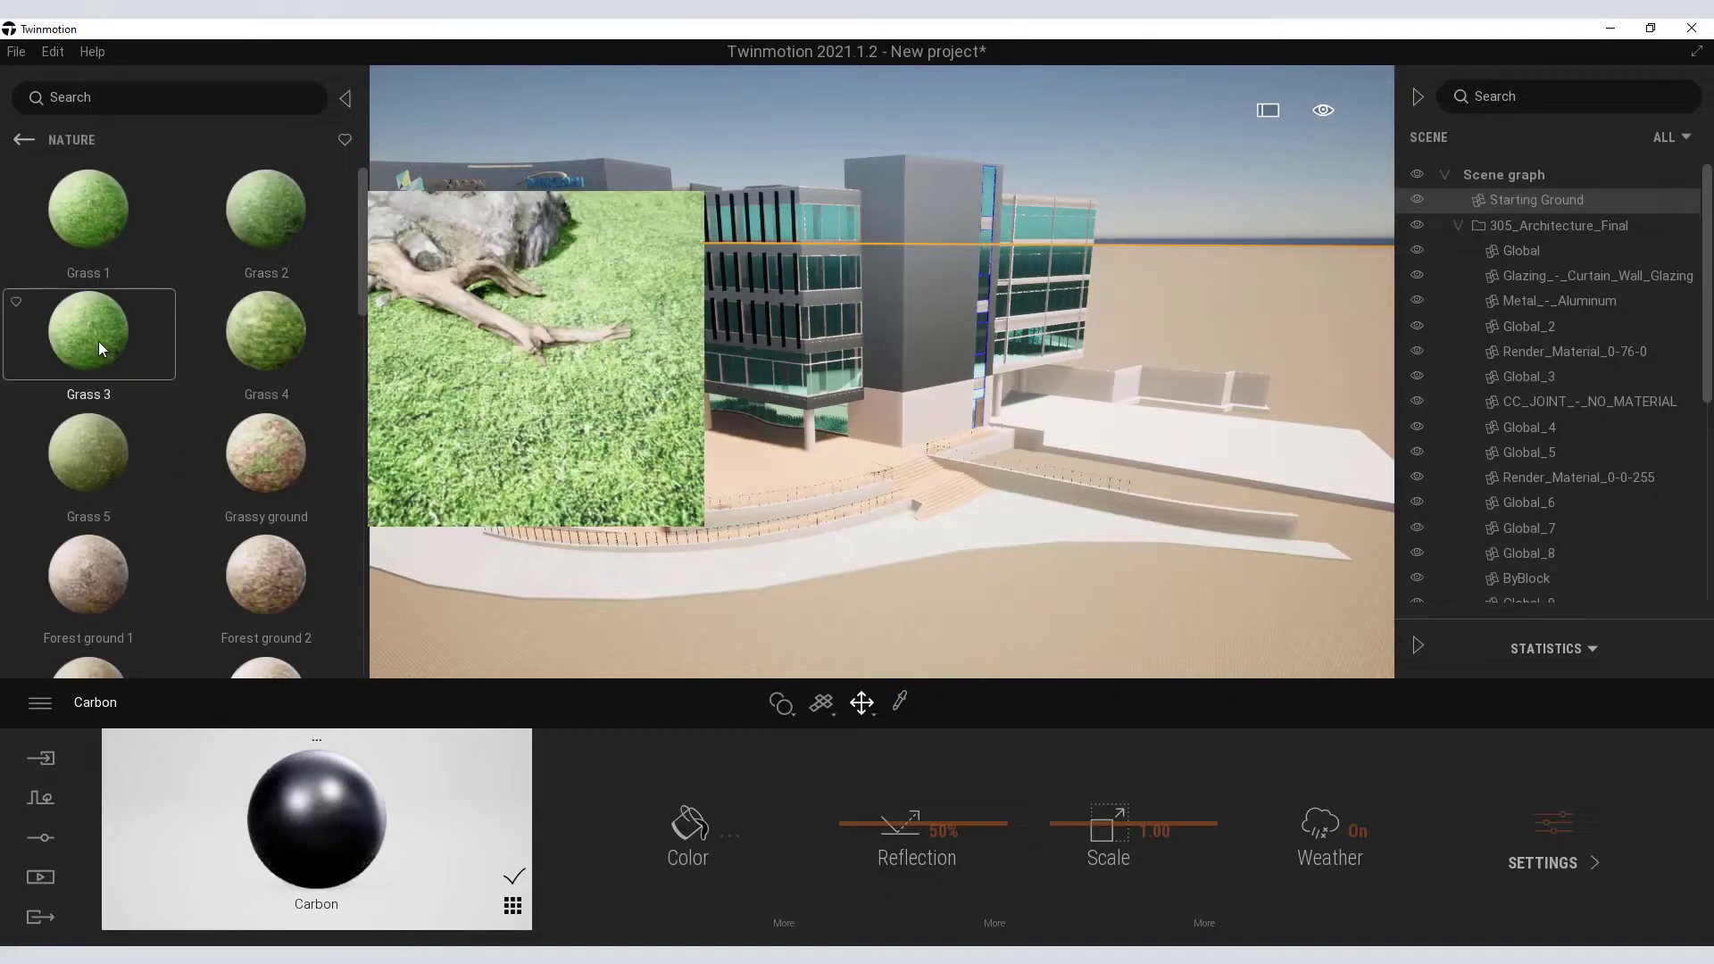
pyautogui.moveTo(766, 630); pyautogui.dragTo(766, 629)
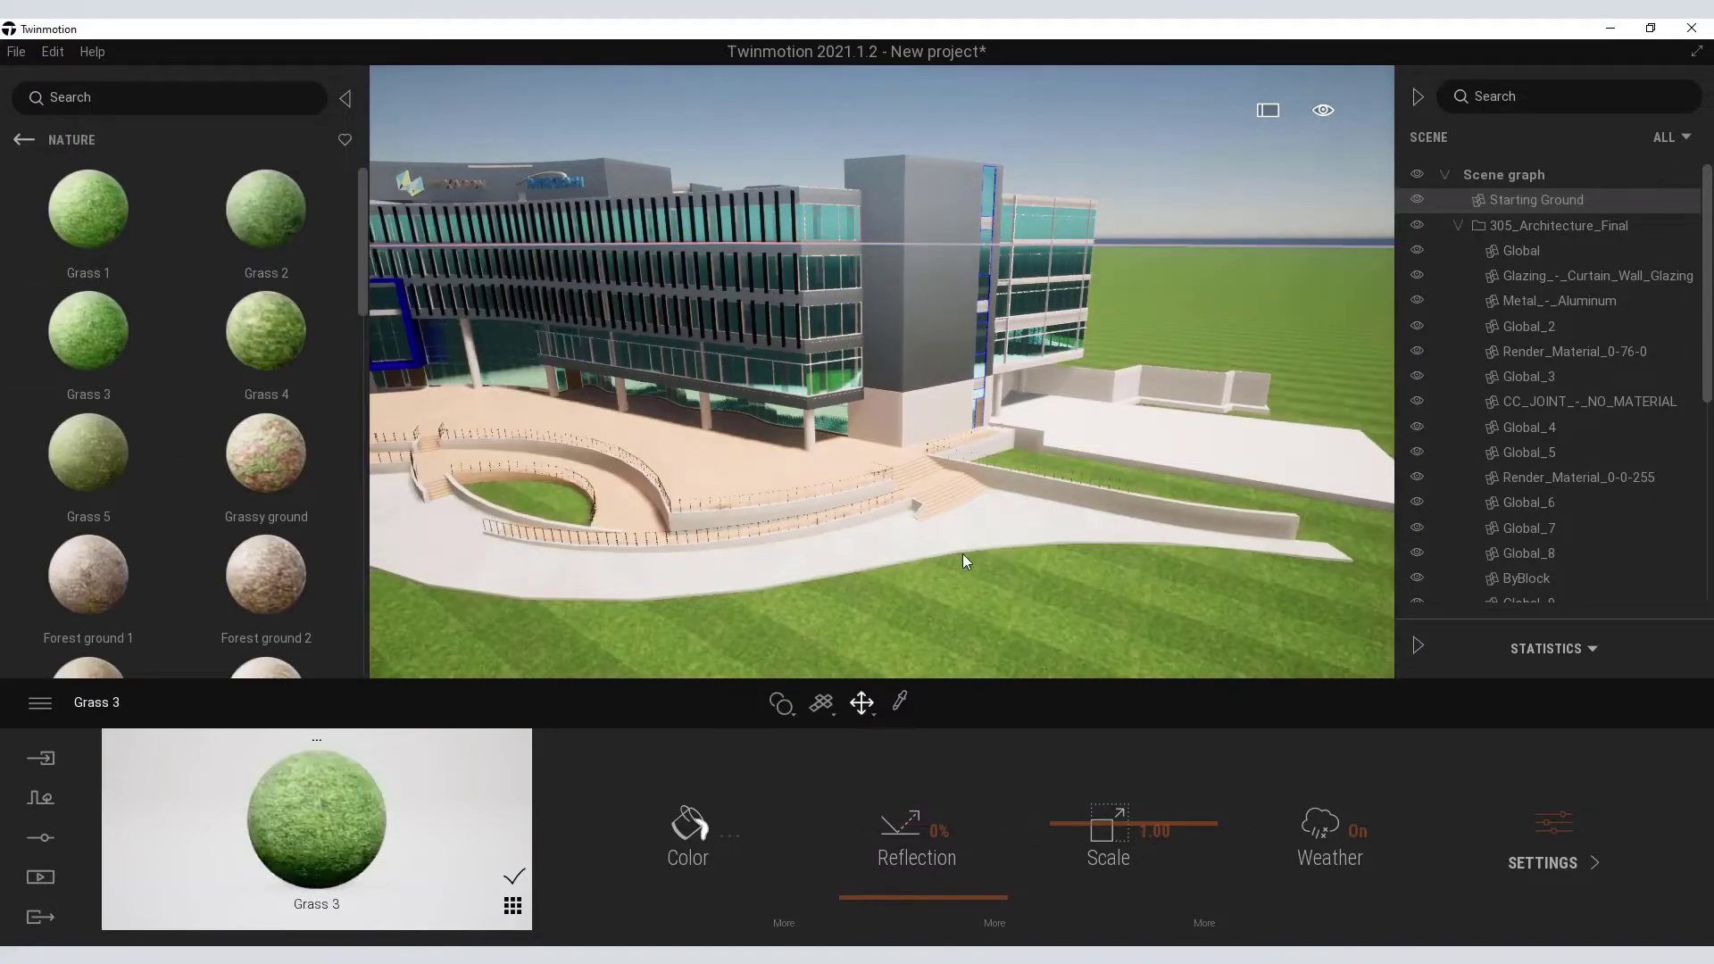
# - Place the Group03 character group on the plaza in front of the building's glazed ground floor and deselect it
pyautogui.scroll(2, 962, 554)
pyautogui.scroll(4, 966, 559)
pyautogui.moveTo(966, 558); pyautogui.dragTo(566, 543, button='middle')
pyautogui.moveTo(566, 543); pyautogui.dragTo(598, 554, button='right')
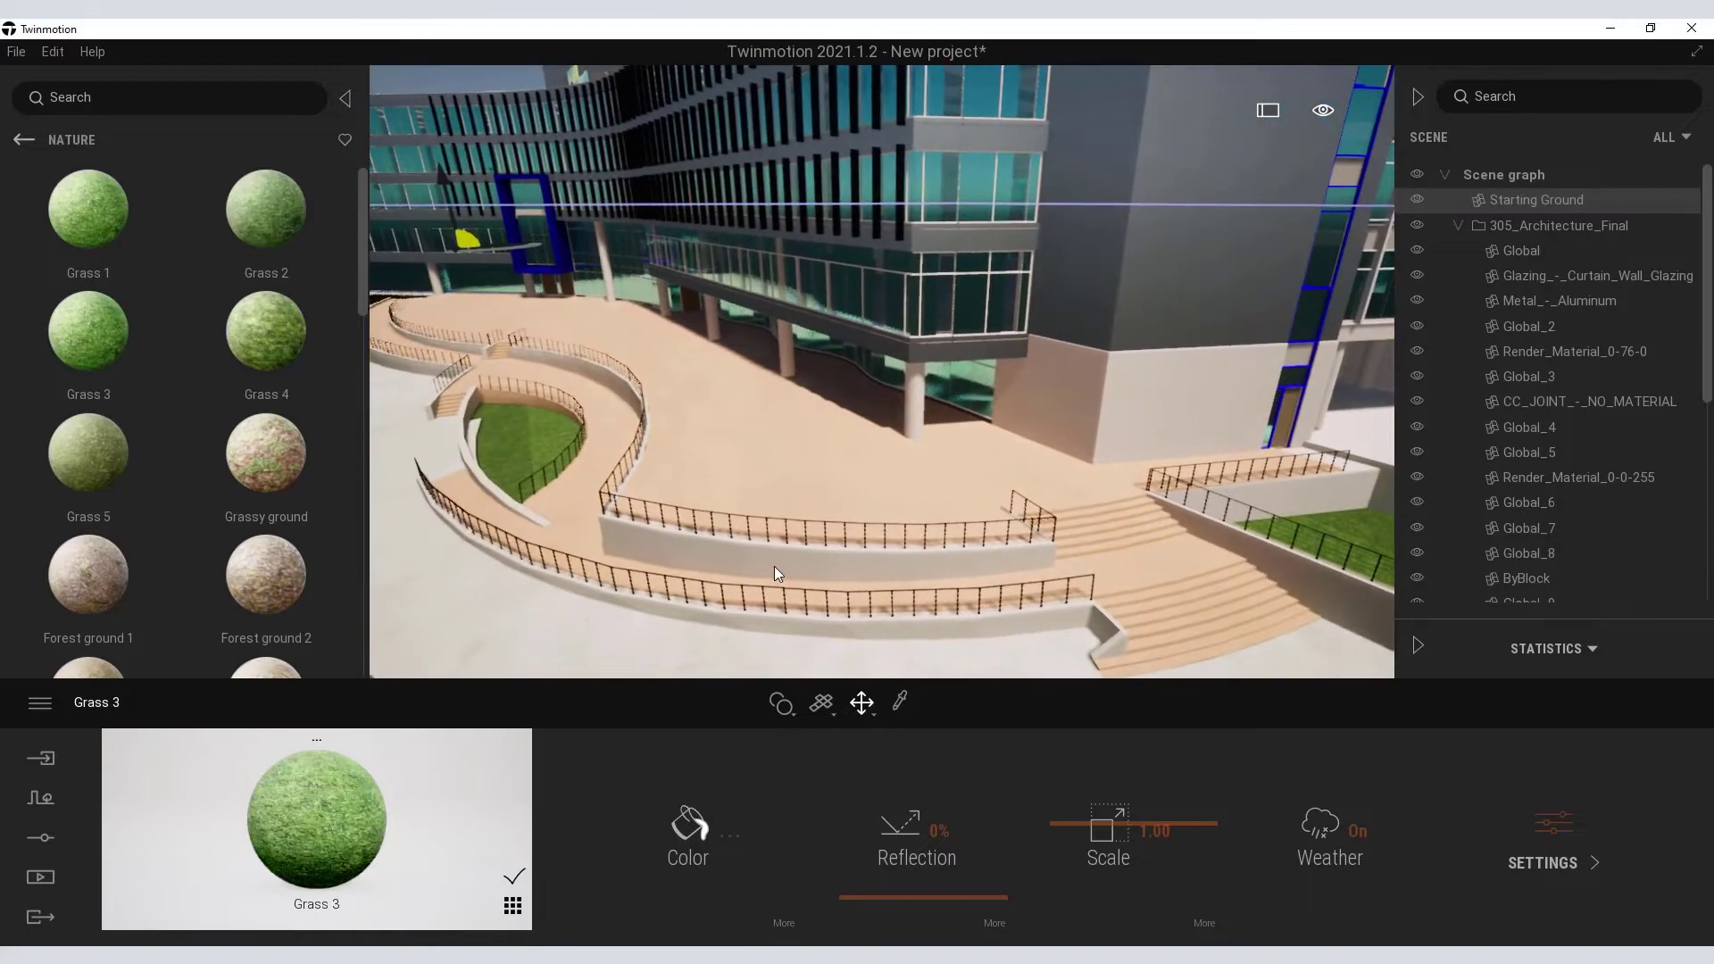
pyautogui.scroll(5, 774, 566)
pyautogui.moveTo(773, 564); pyautogui.dragTo(780, 540, button='middle')
pyautogui.scroll(5, 765, 568)
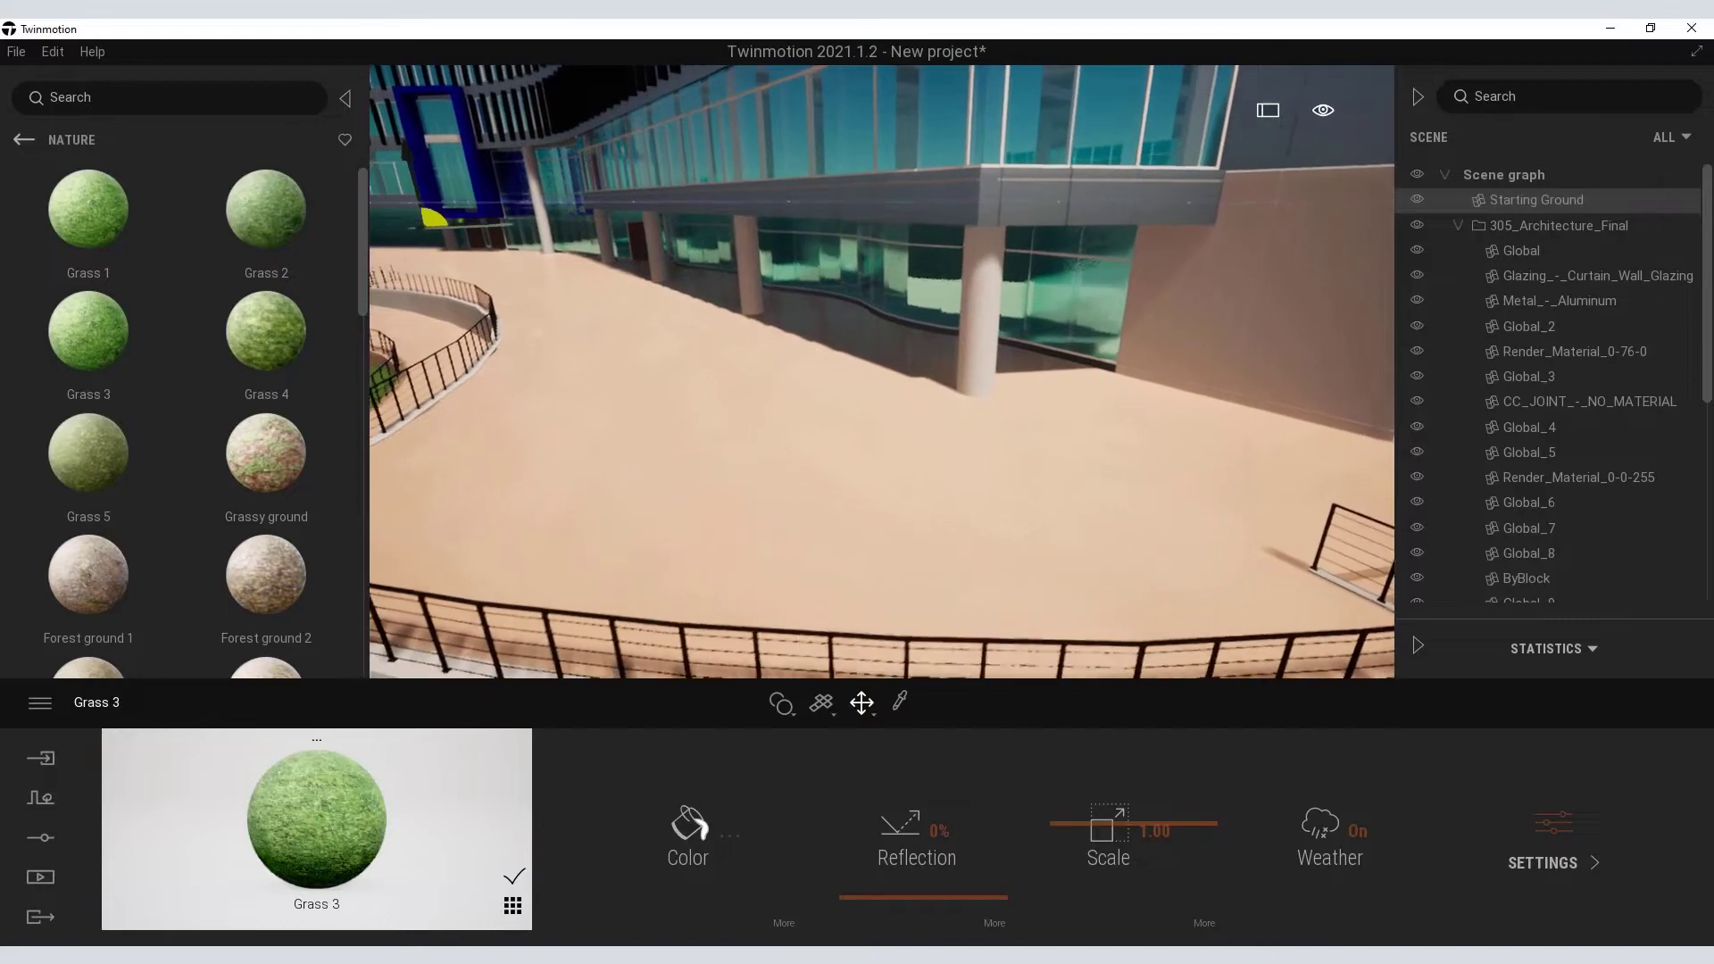
pyautogui.click(23, 142)
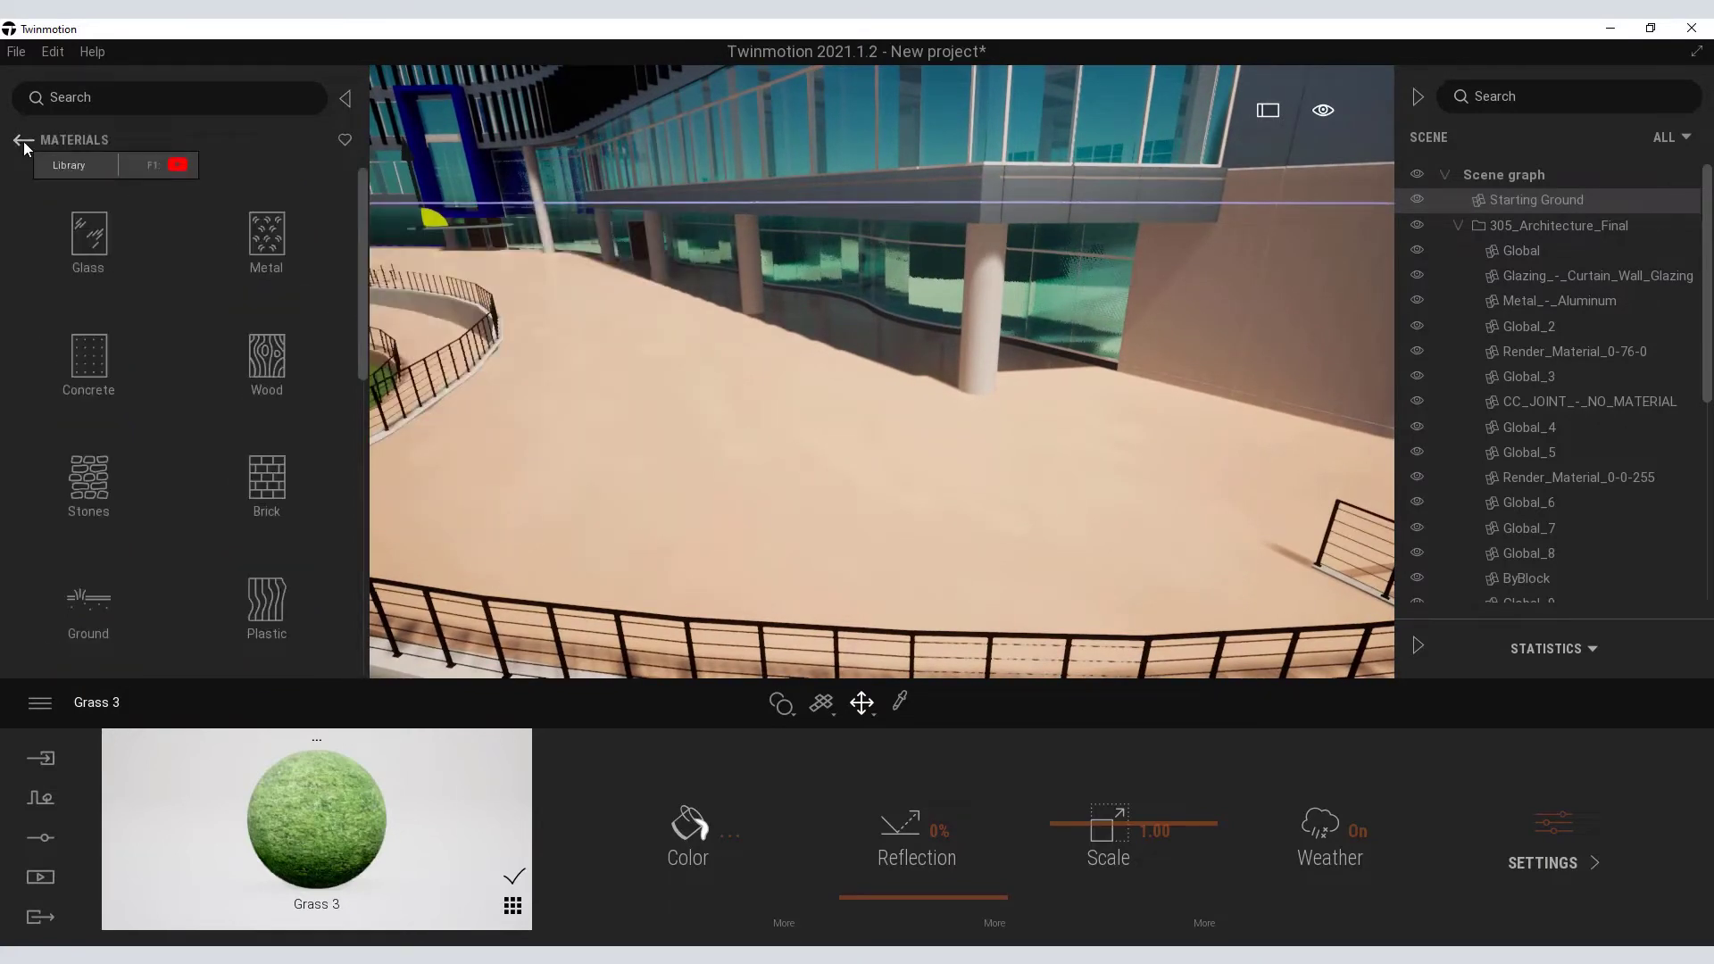
pyautogui.click(23, 141)
pyautogui.click(262, 488)
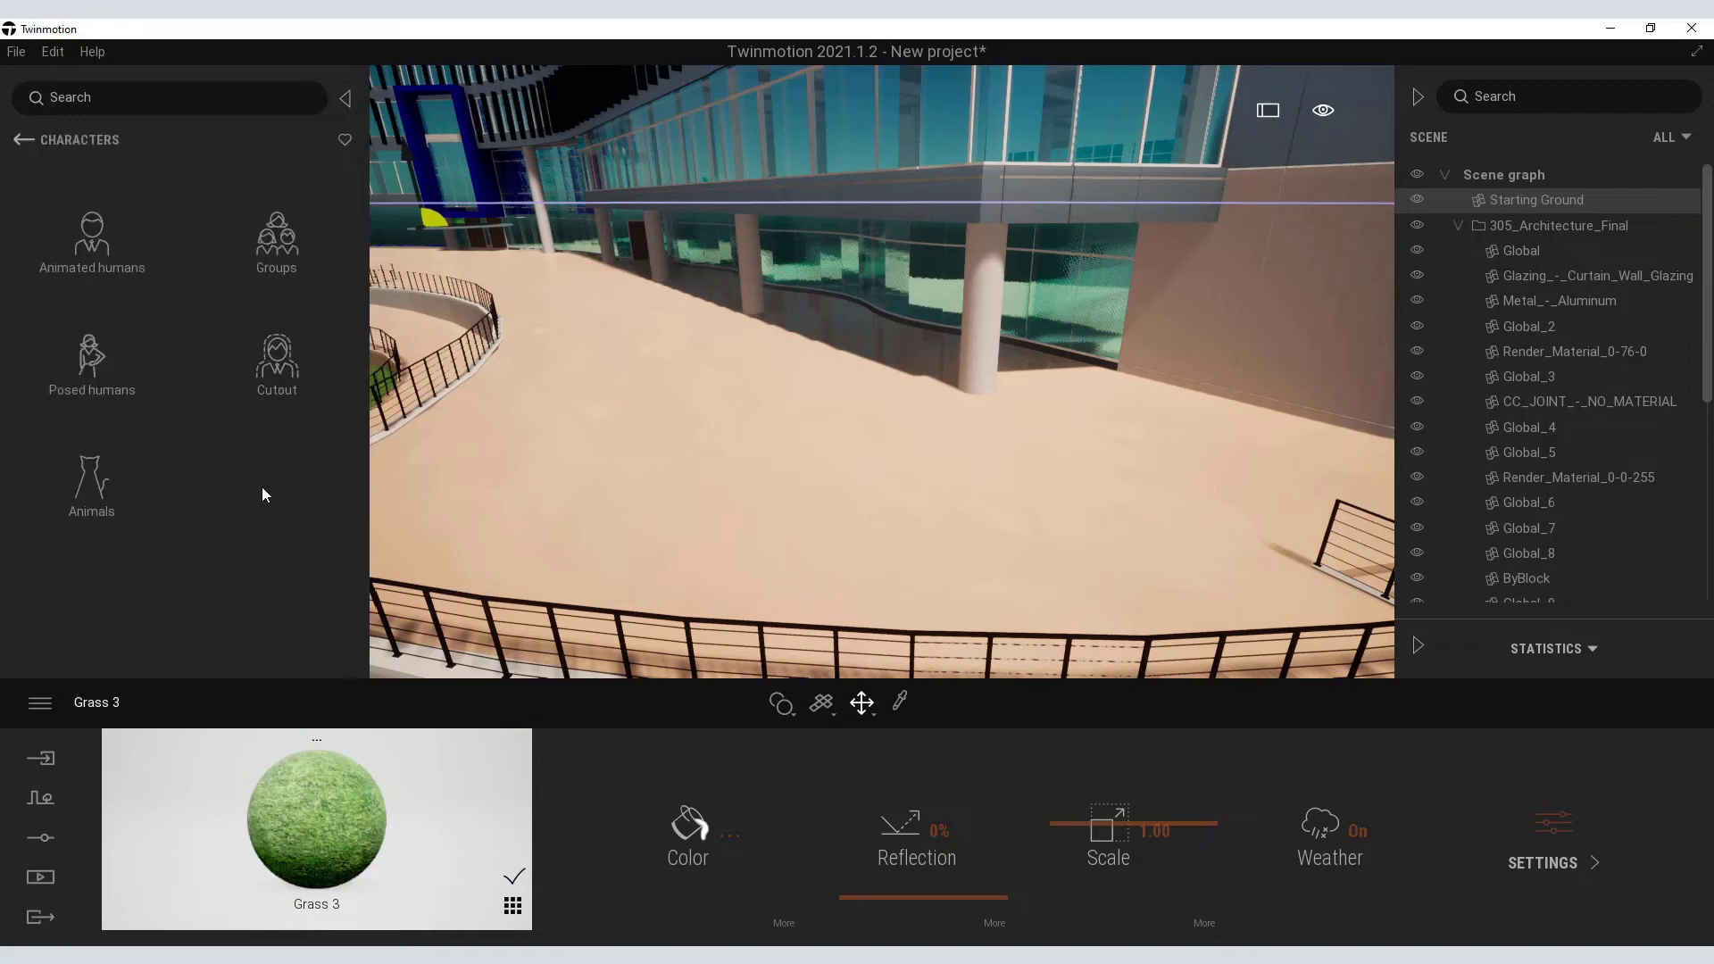
pyautogui.click(266, 235)
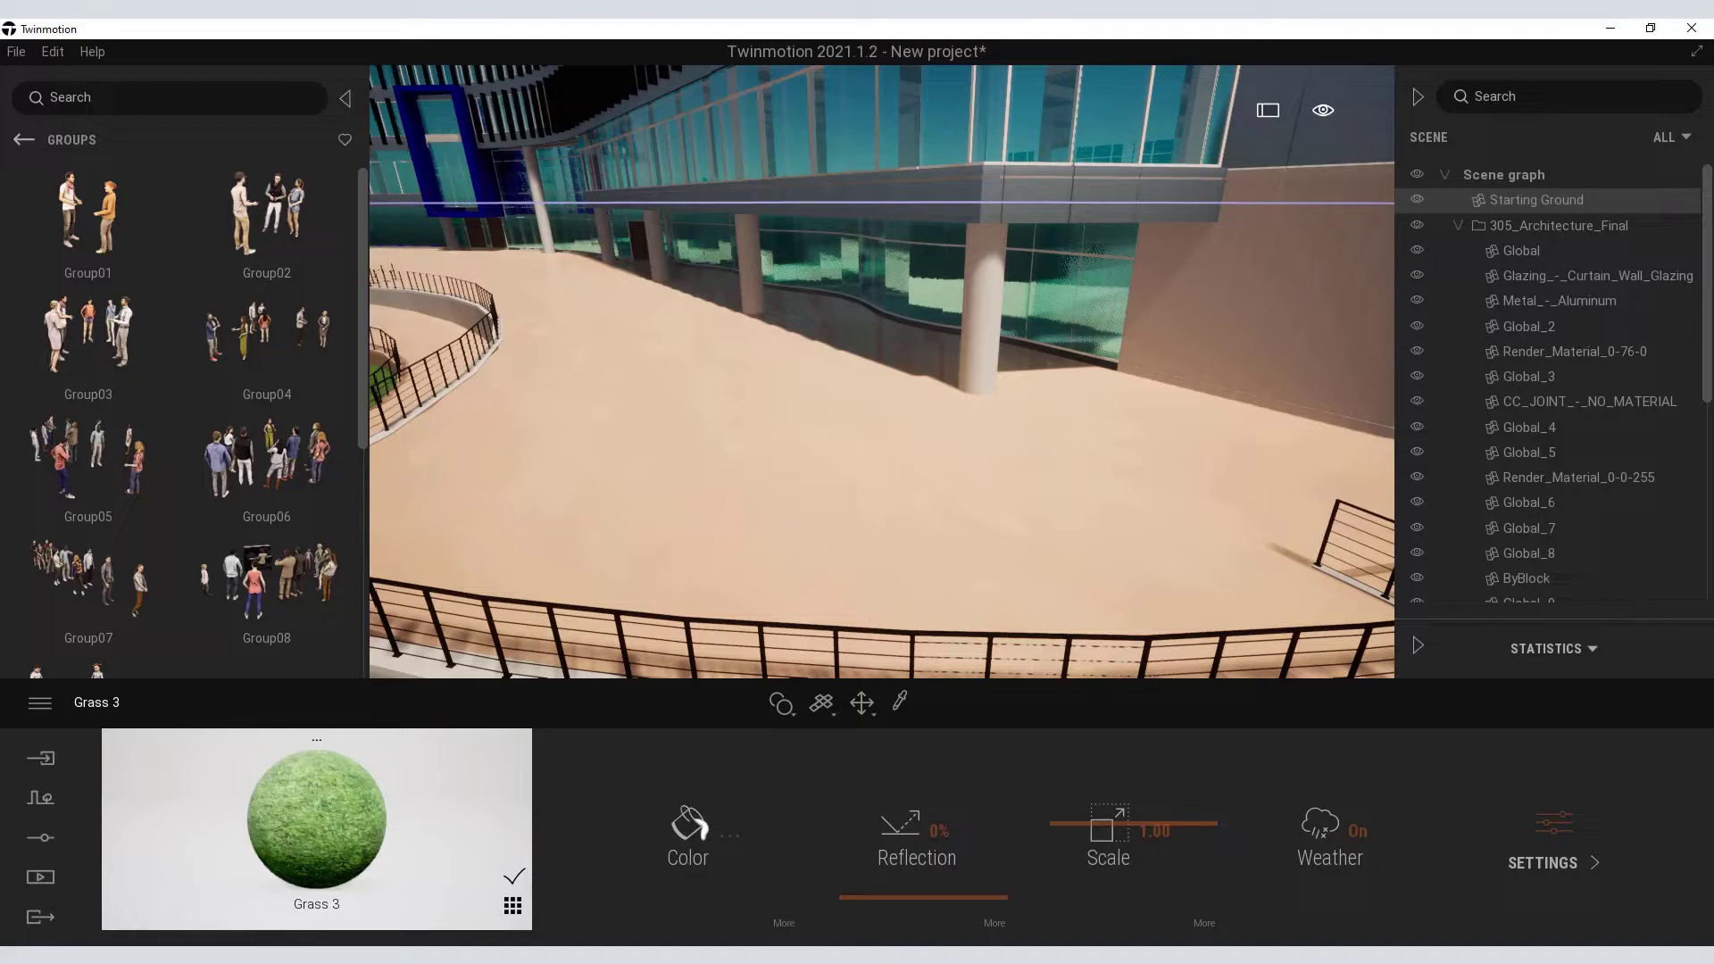
pyautogui.moveTo(88, 333); pyautogui.dragTo(890, 513)
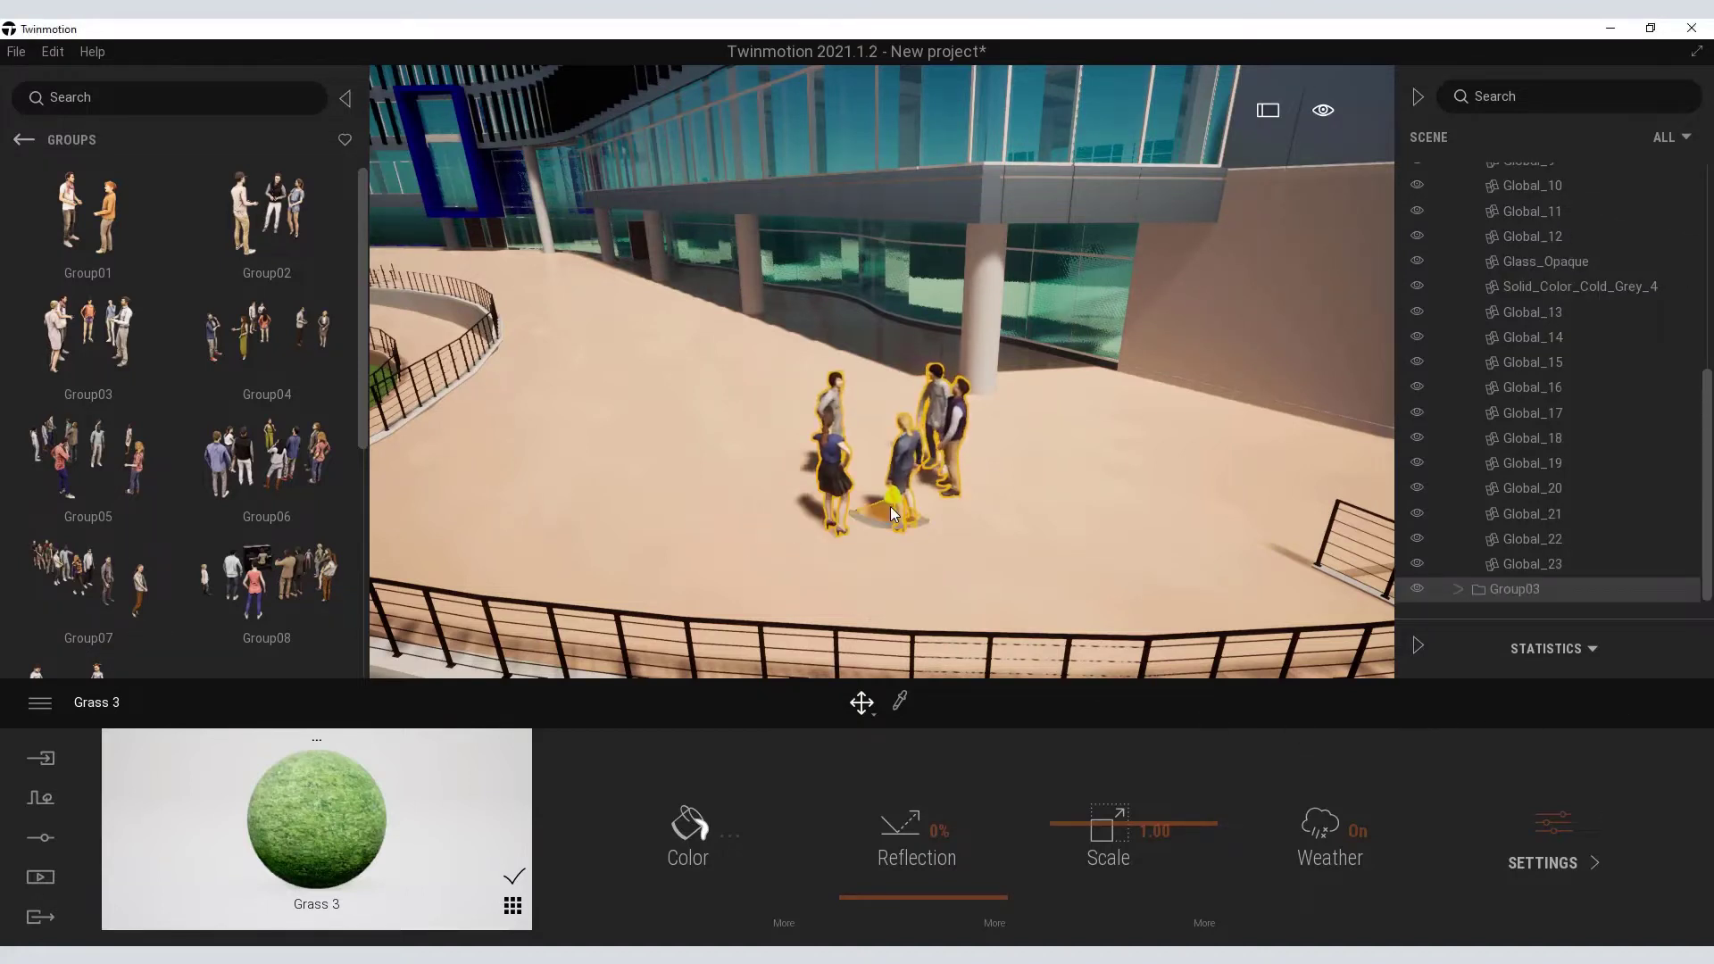
pyautogui.moveTo(887, 500); pyautogui.dragTo(882, 490)
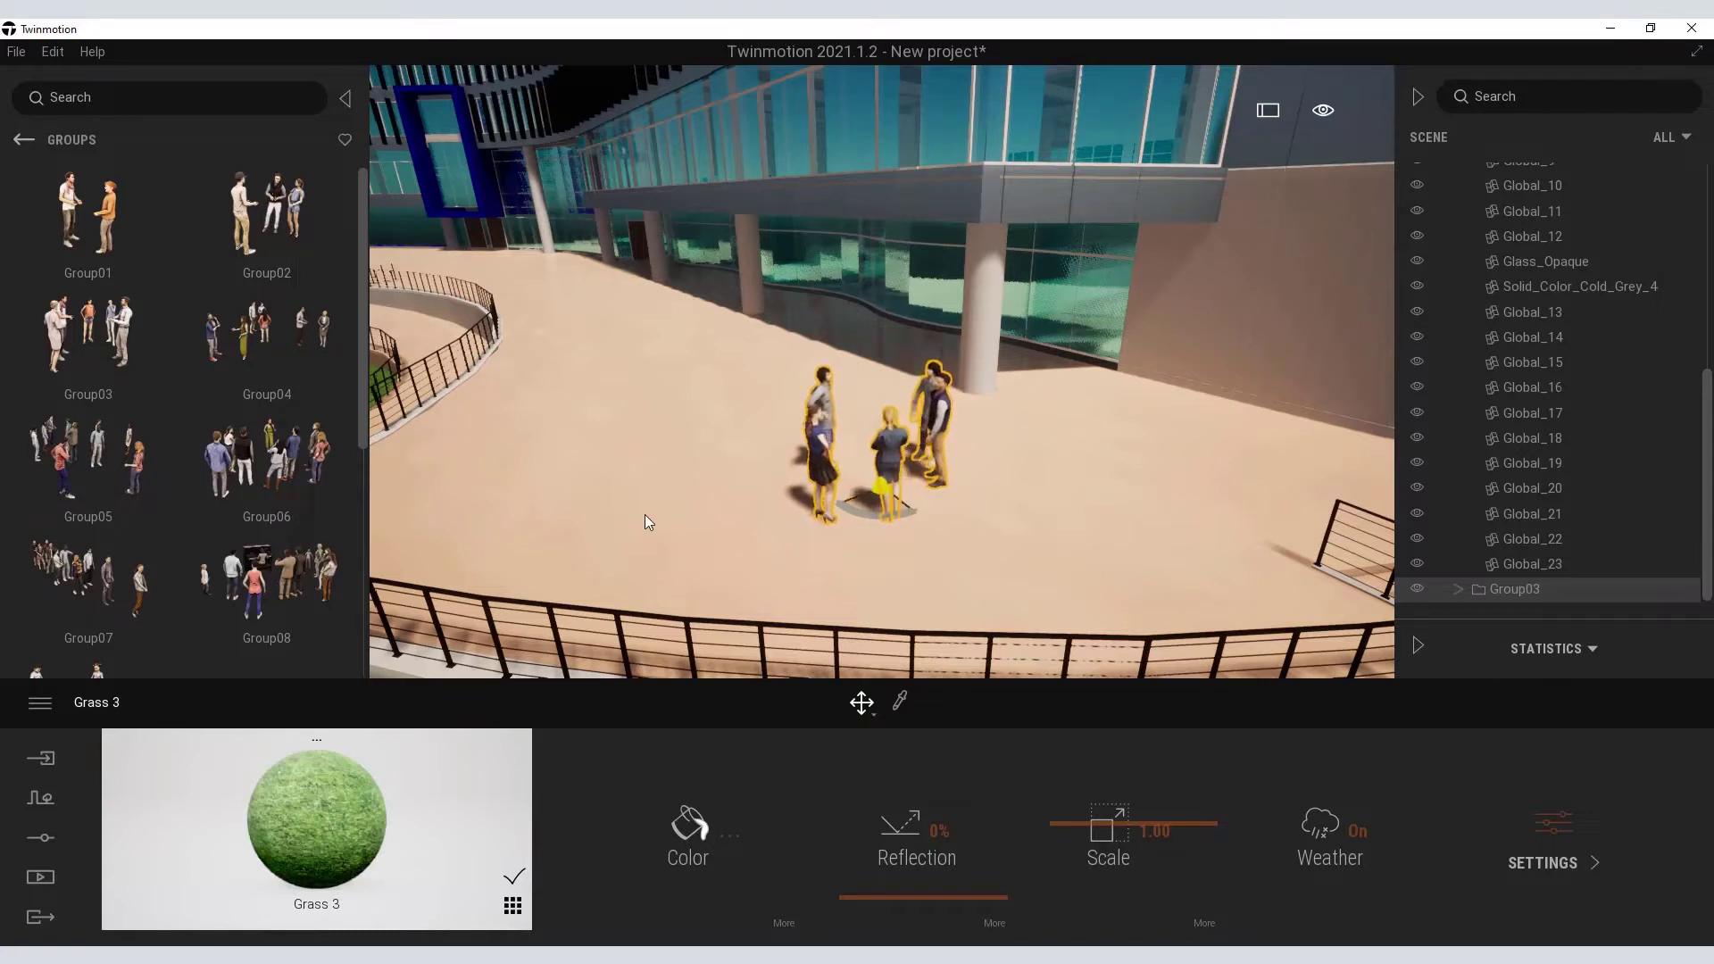
pyautogui.click(660, 421)
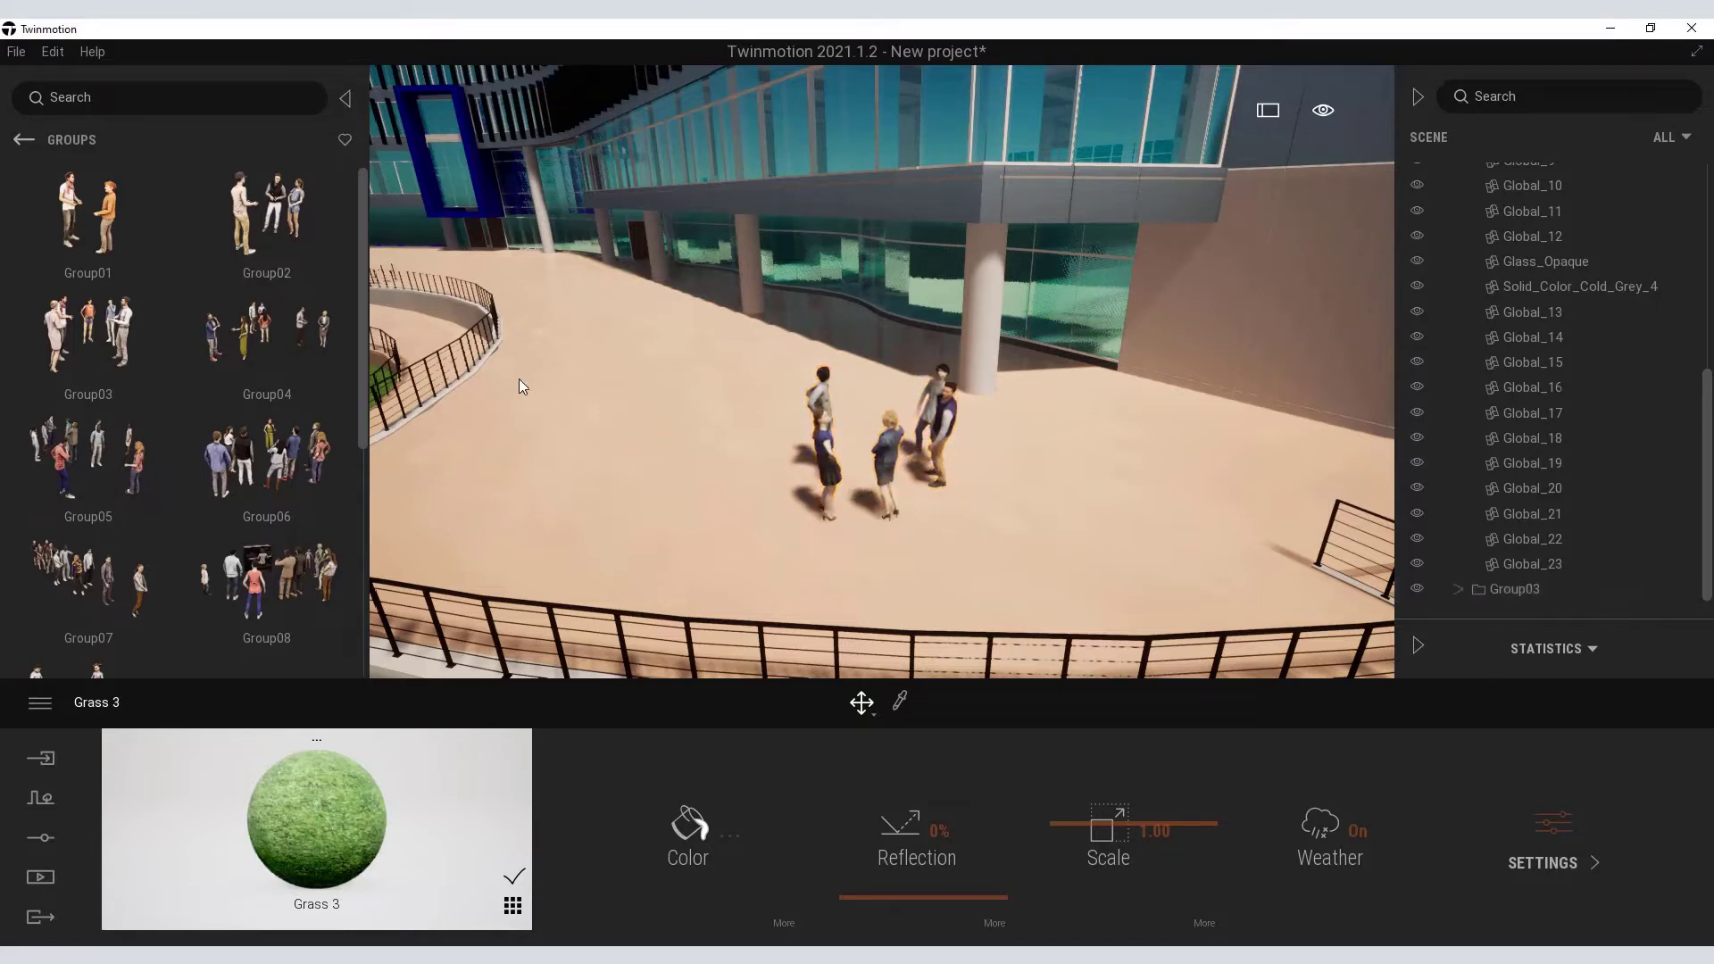
# - Place the animated human Dorian on the plaza beside the character group
pyautogui.click(24, 139)
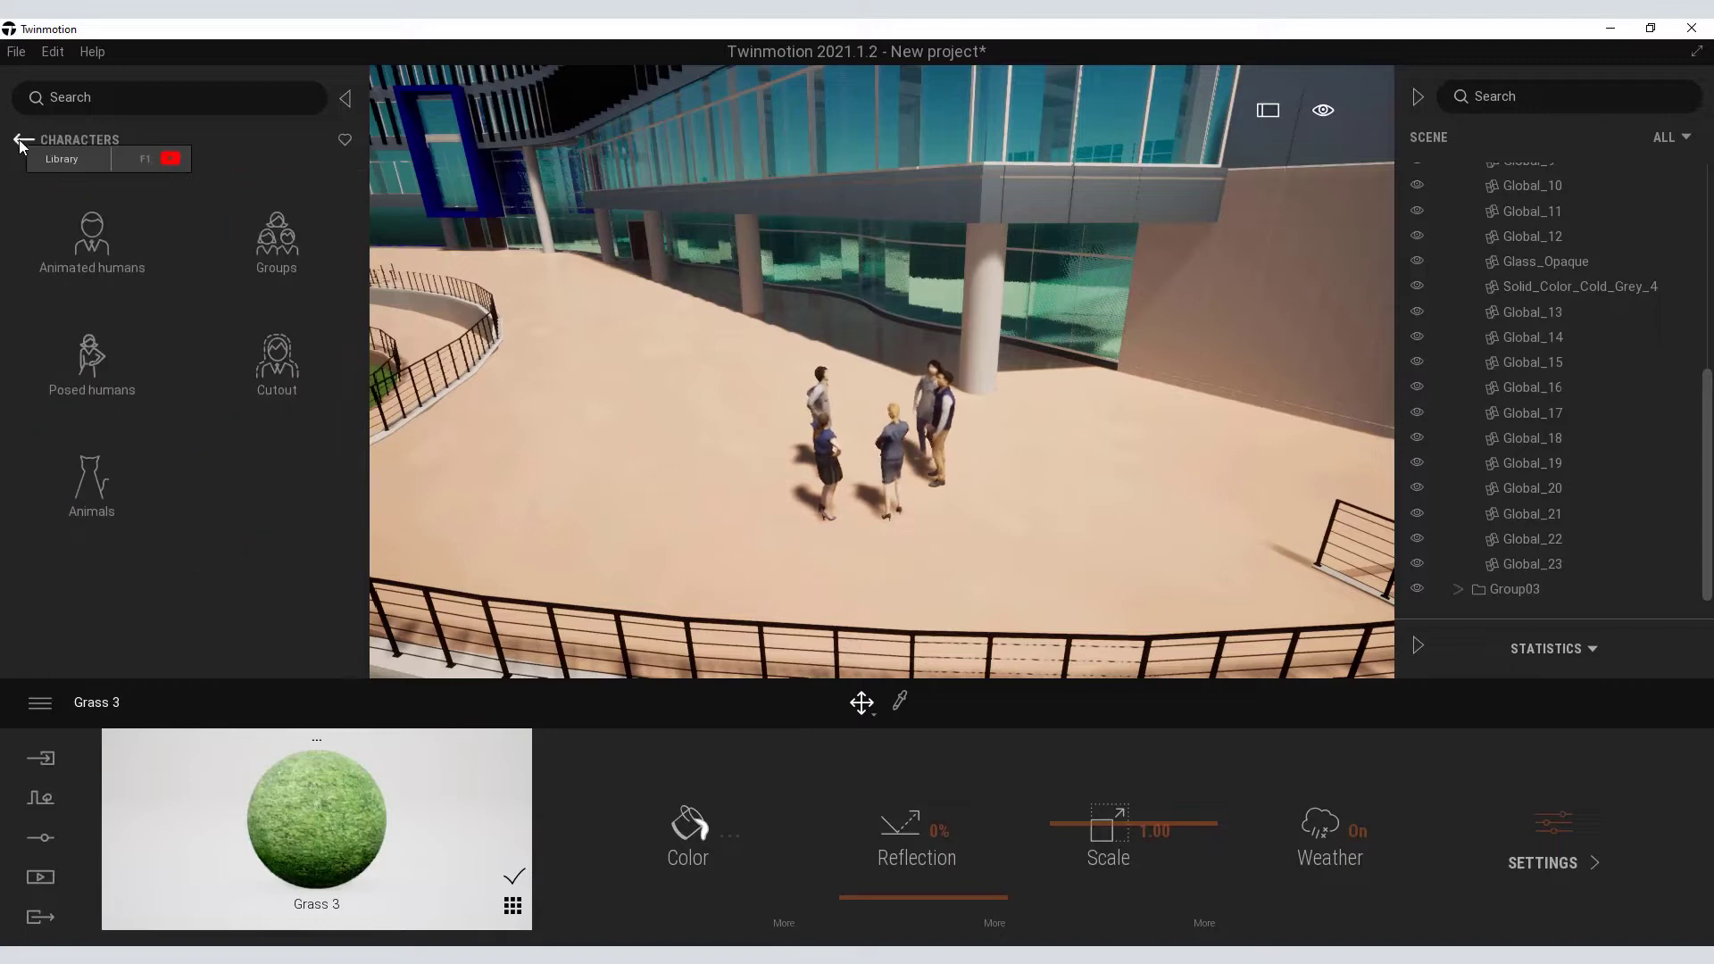
pyautogui.click(85, 239)
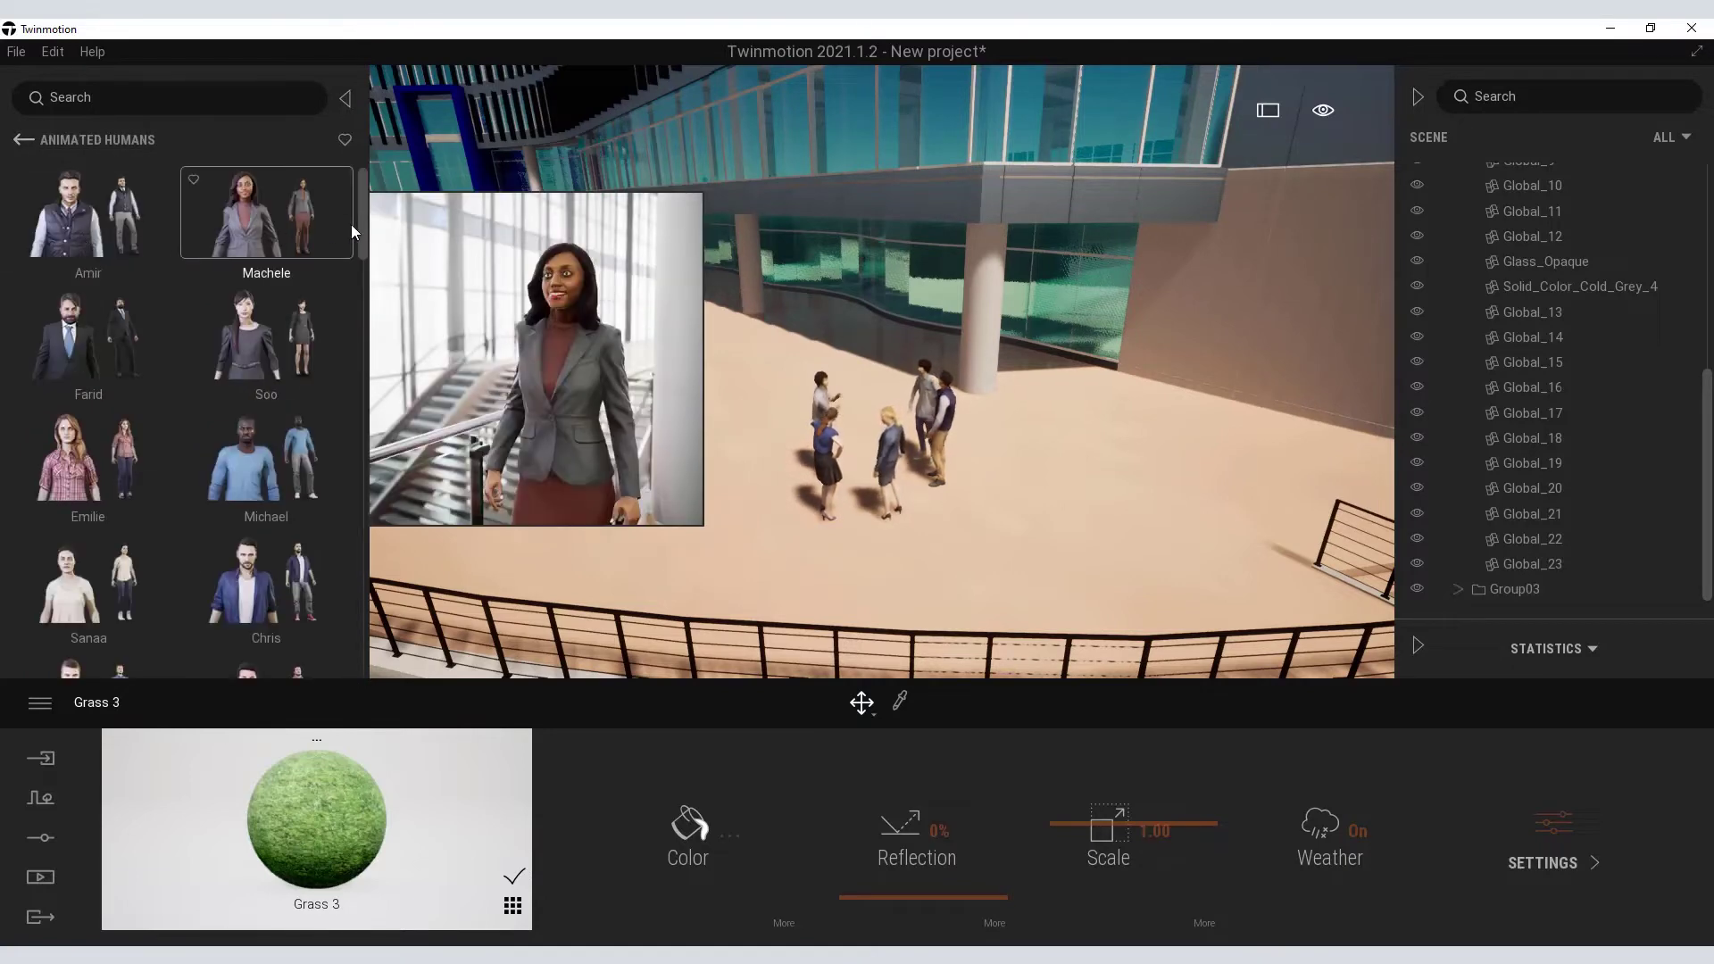
pyautogui.moveTo(363, 229); pyautogui.dragTo(376, 374)
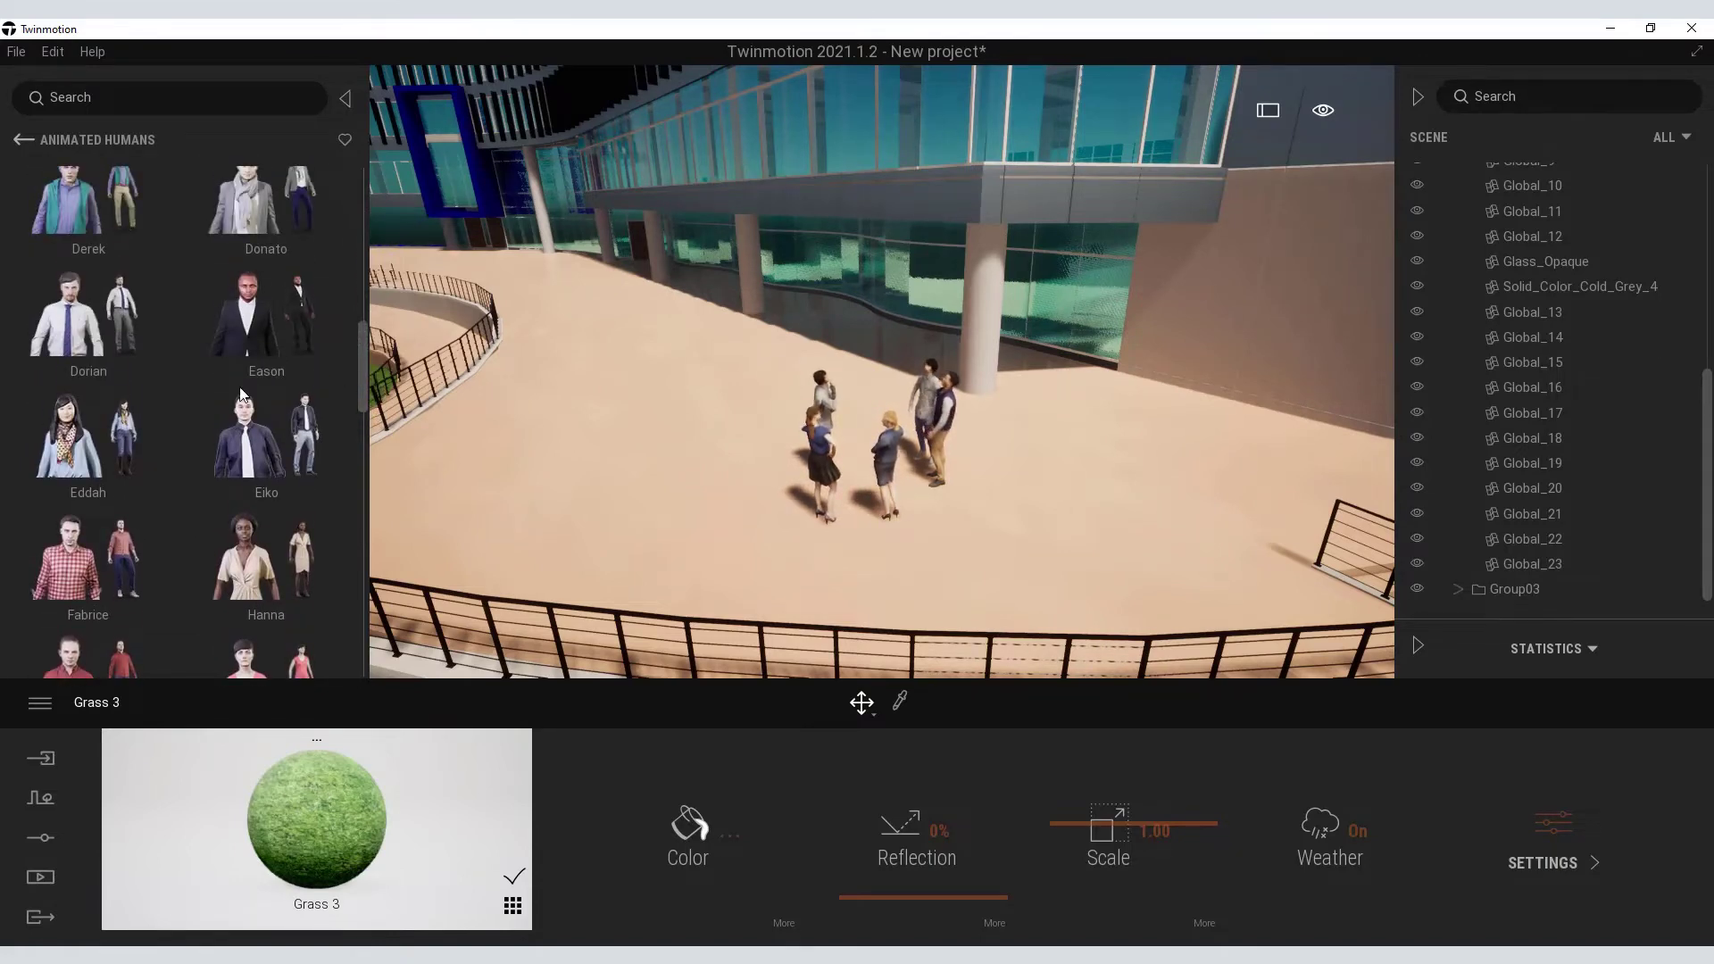
pyautogui.moveTo(94, 335)
pyautogui.moveTo(93, 335); pyautogui.dragTo(606, 518)
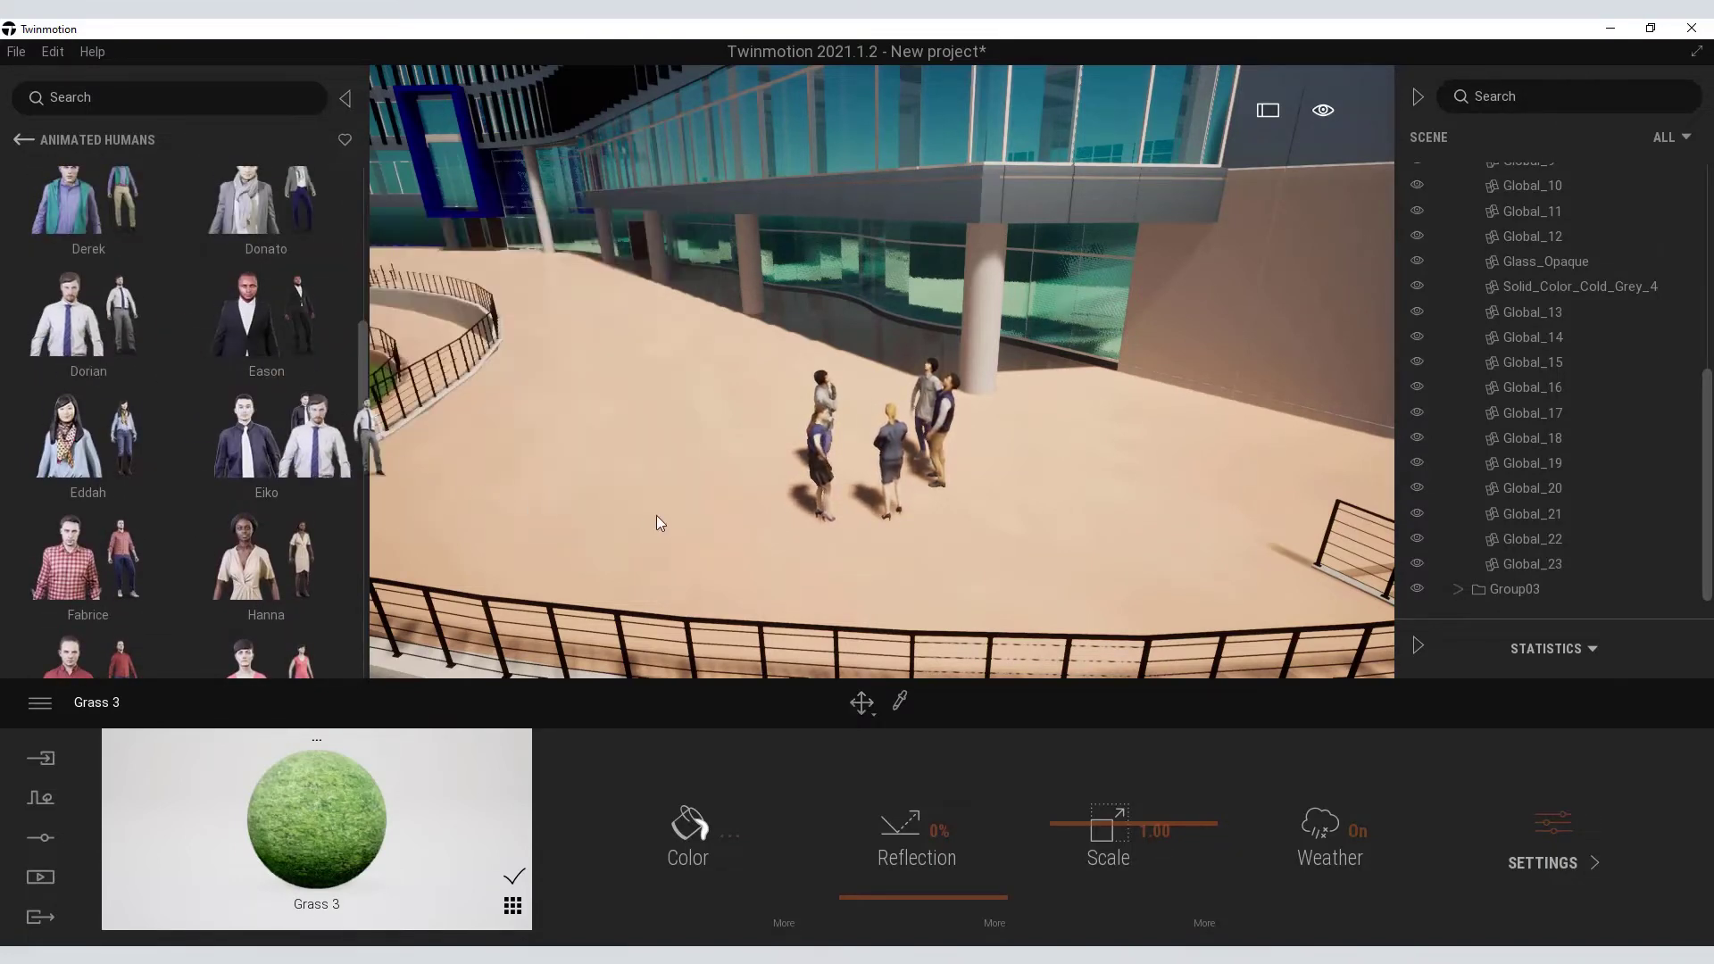
pyautogui.moveTo(663, 517); pyautogui.dragTo(564, 521)
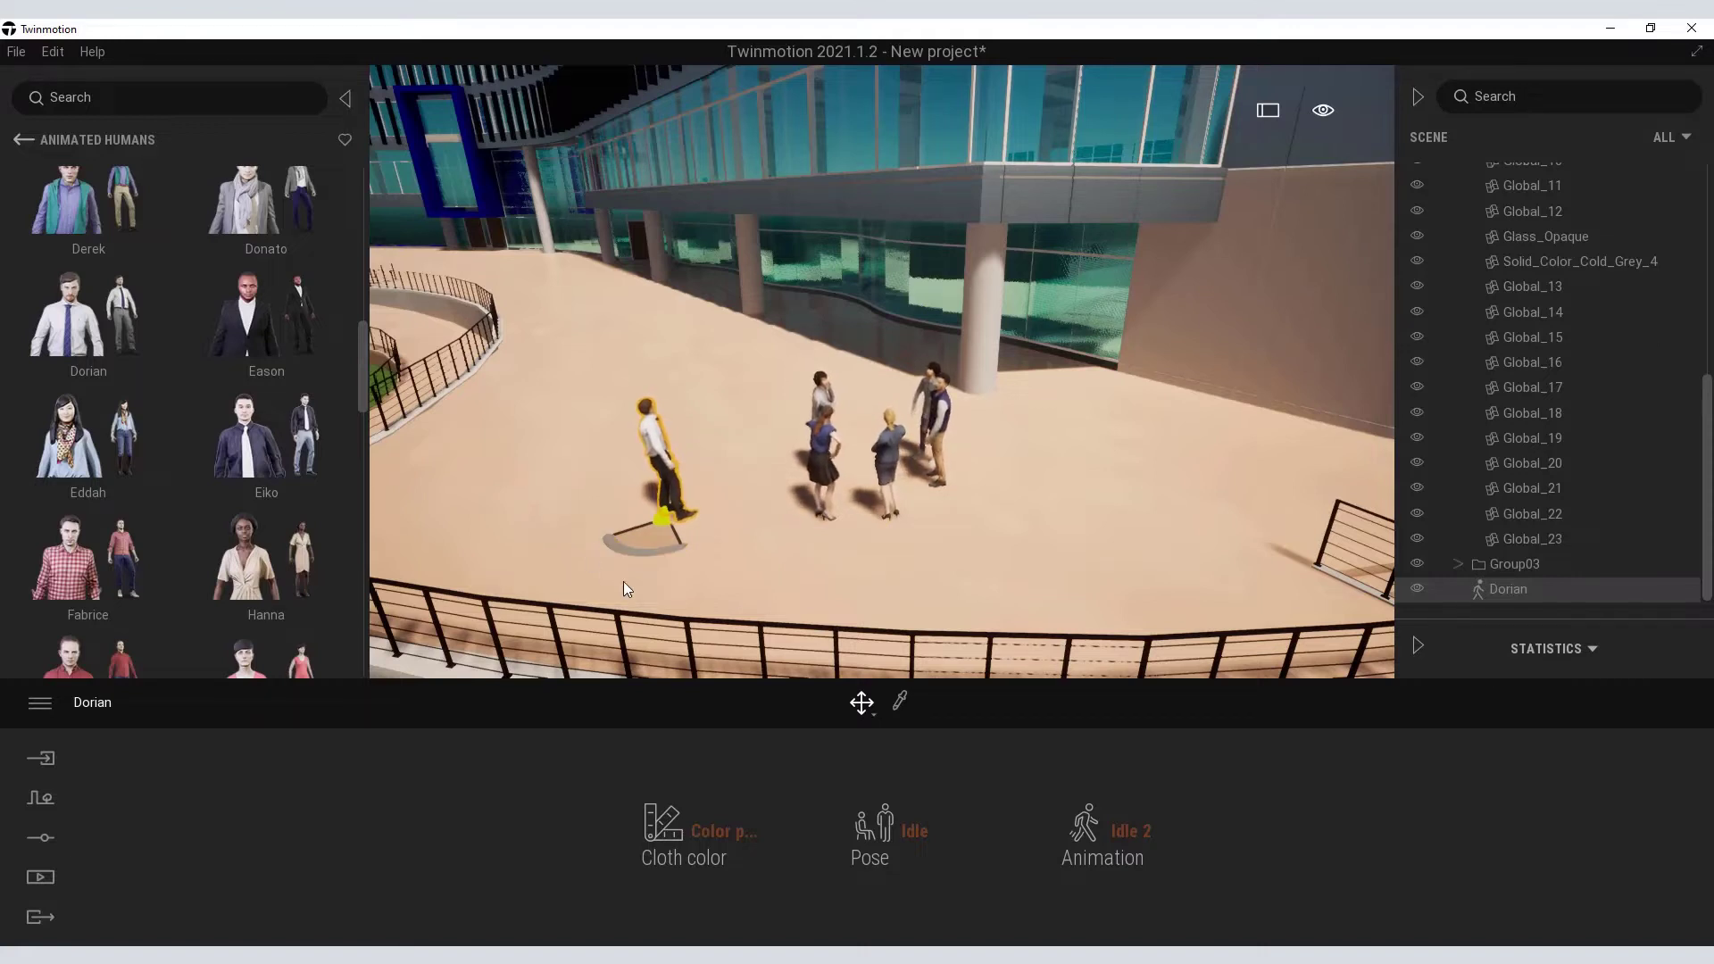
# - Try the Drinking and Phoning 1 animations on the Dorian character and restore Idle 2
pyautogui.click(1123, 828)
pyautogui.click(1101, 709)
pyautogui.click(1091, 726)
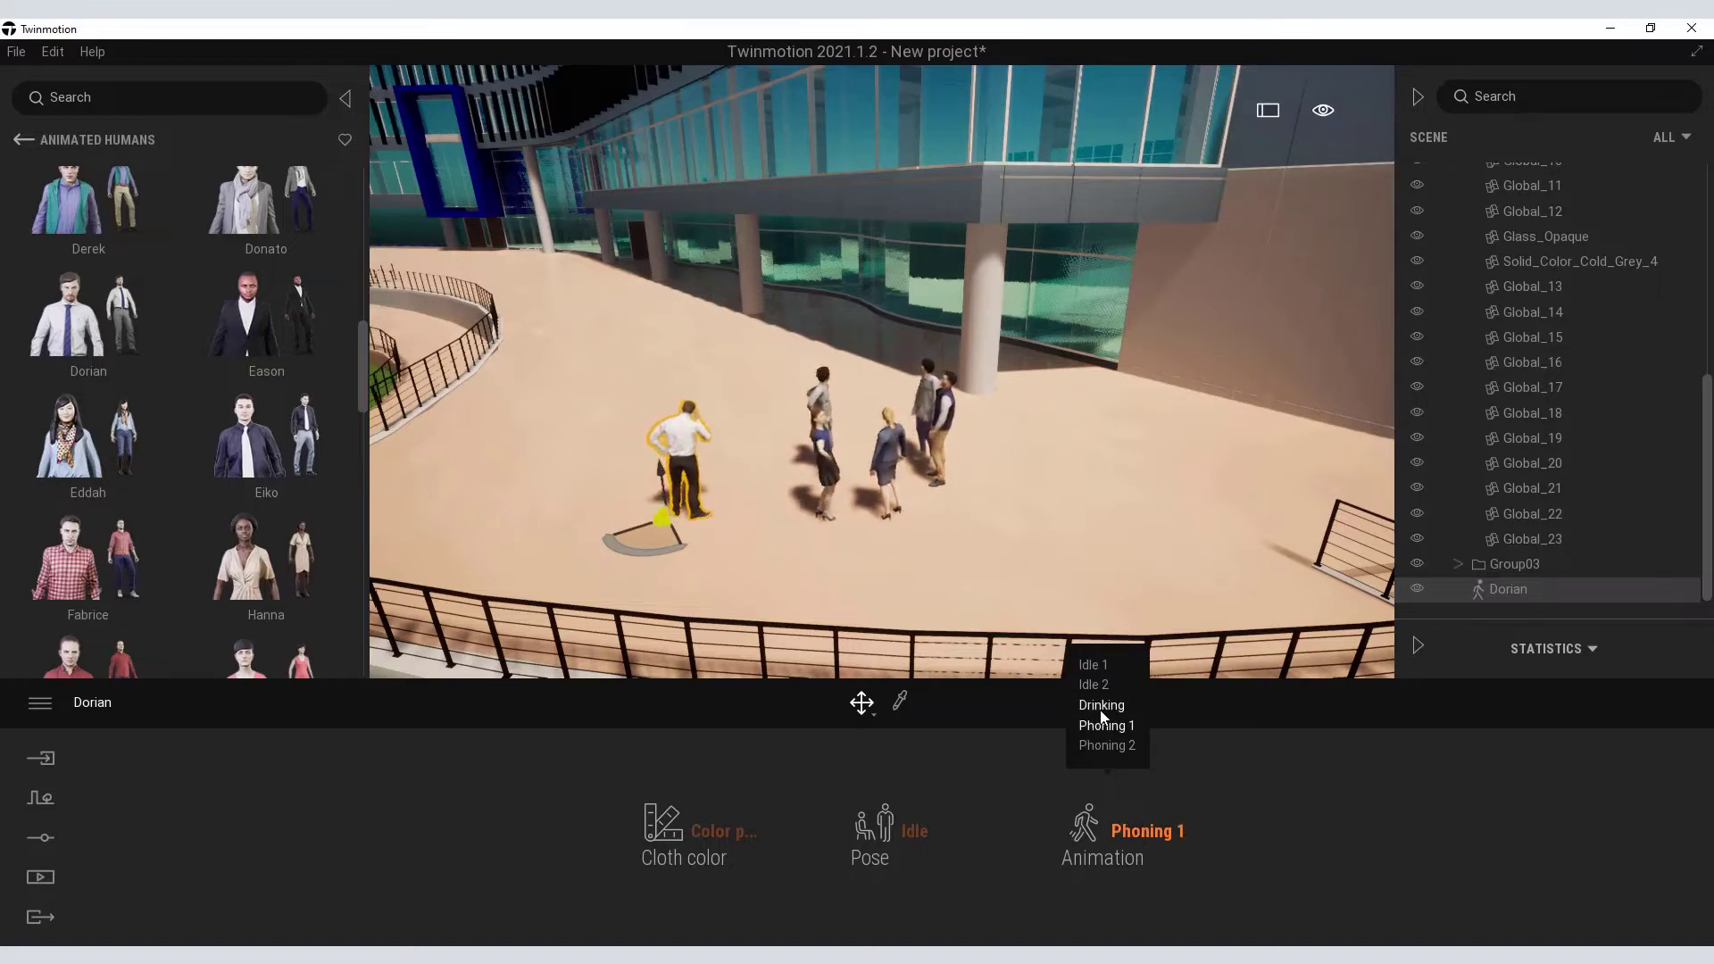
pyautogui.click(1100, 706)
pyautogui.click(1098, 685)
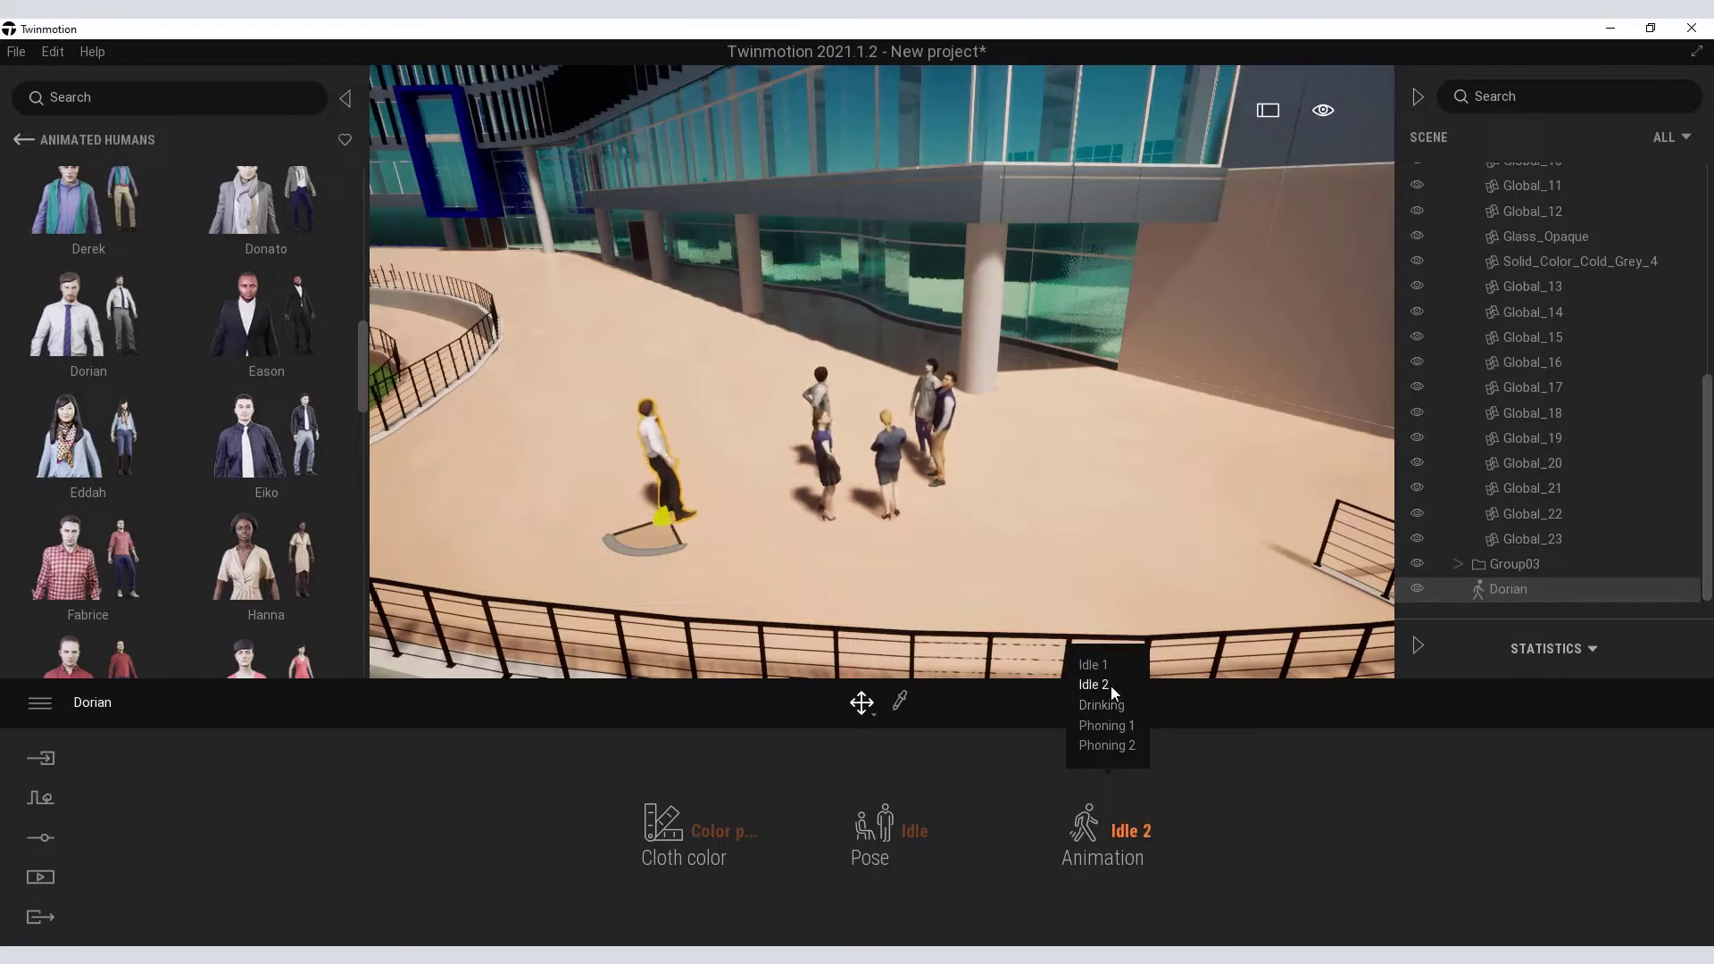
# - Set the Dorian character's pose to Dancing and move him behind the group, between the column and the corner wall
pyautogui.click(913, 836)
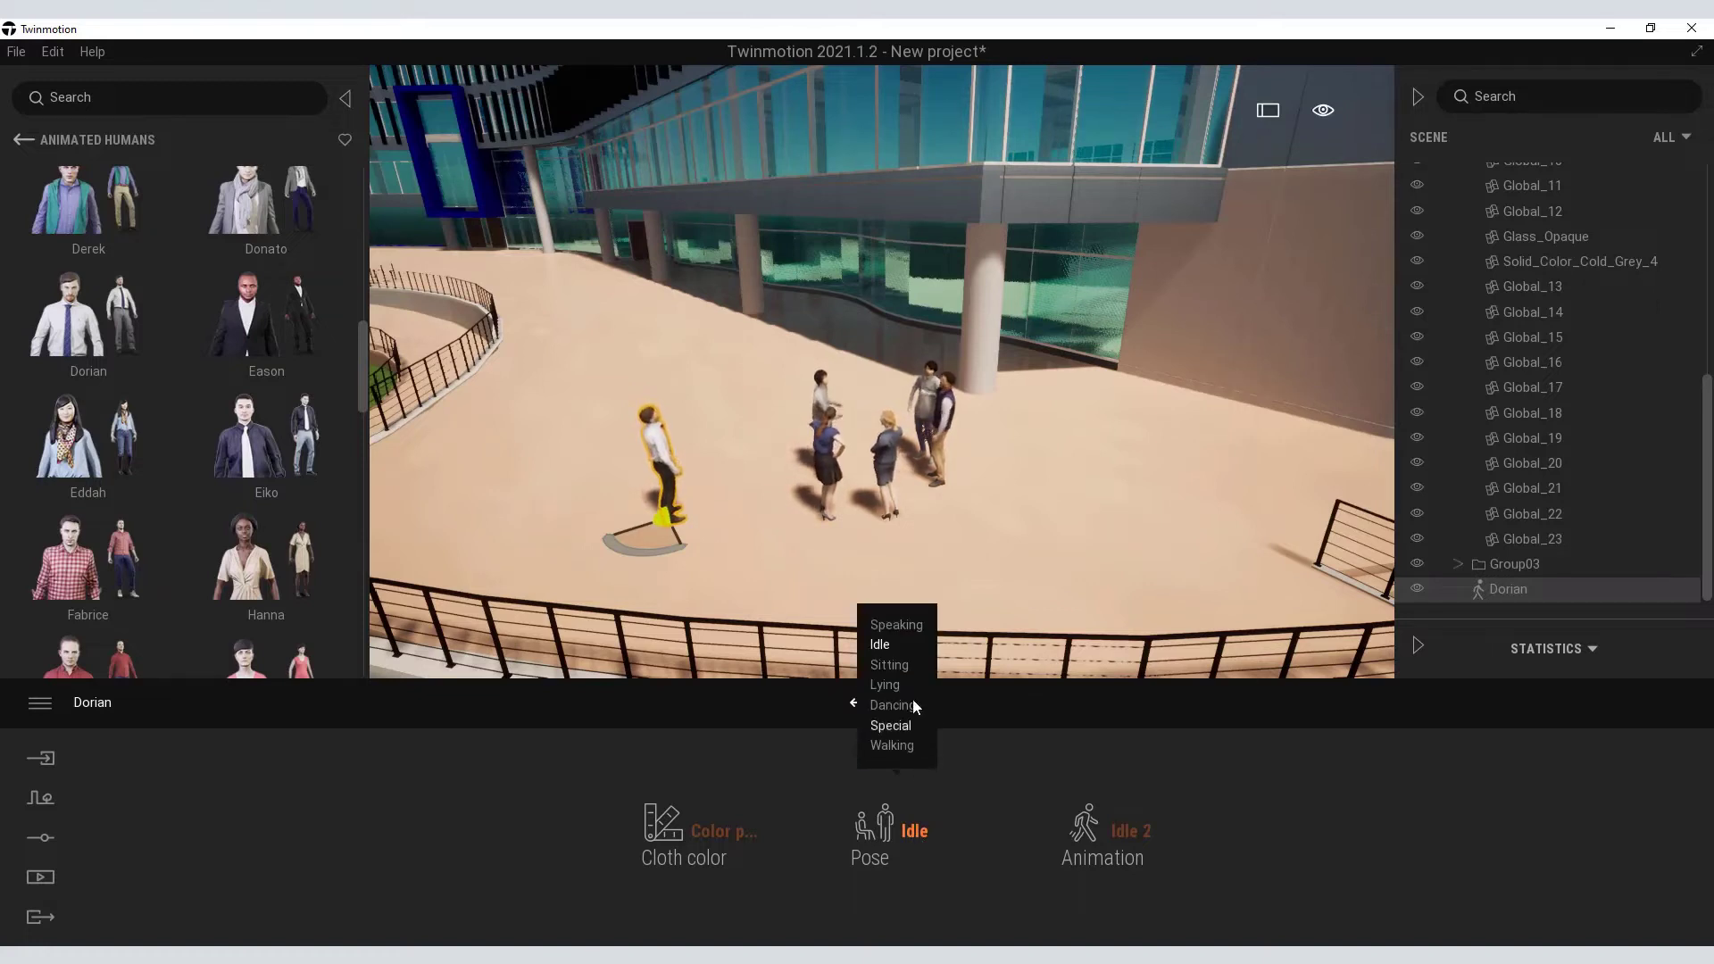
pyautogui.click(886, 702)
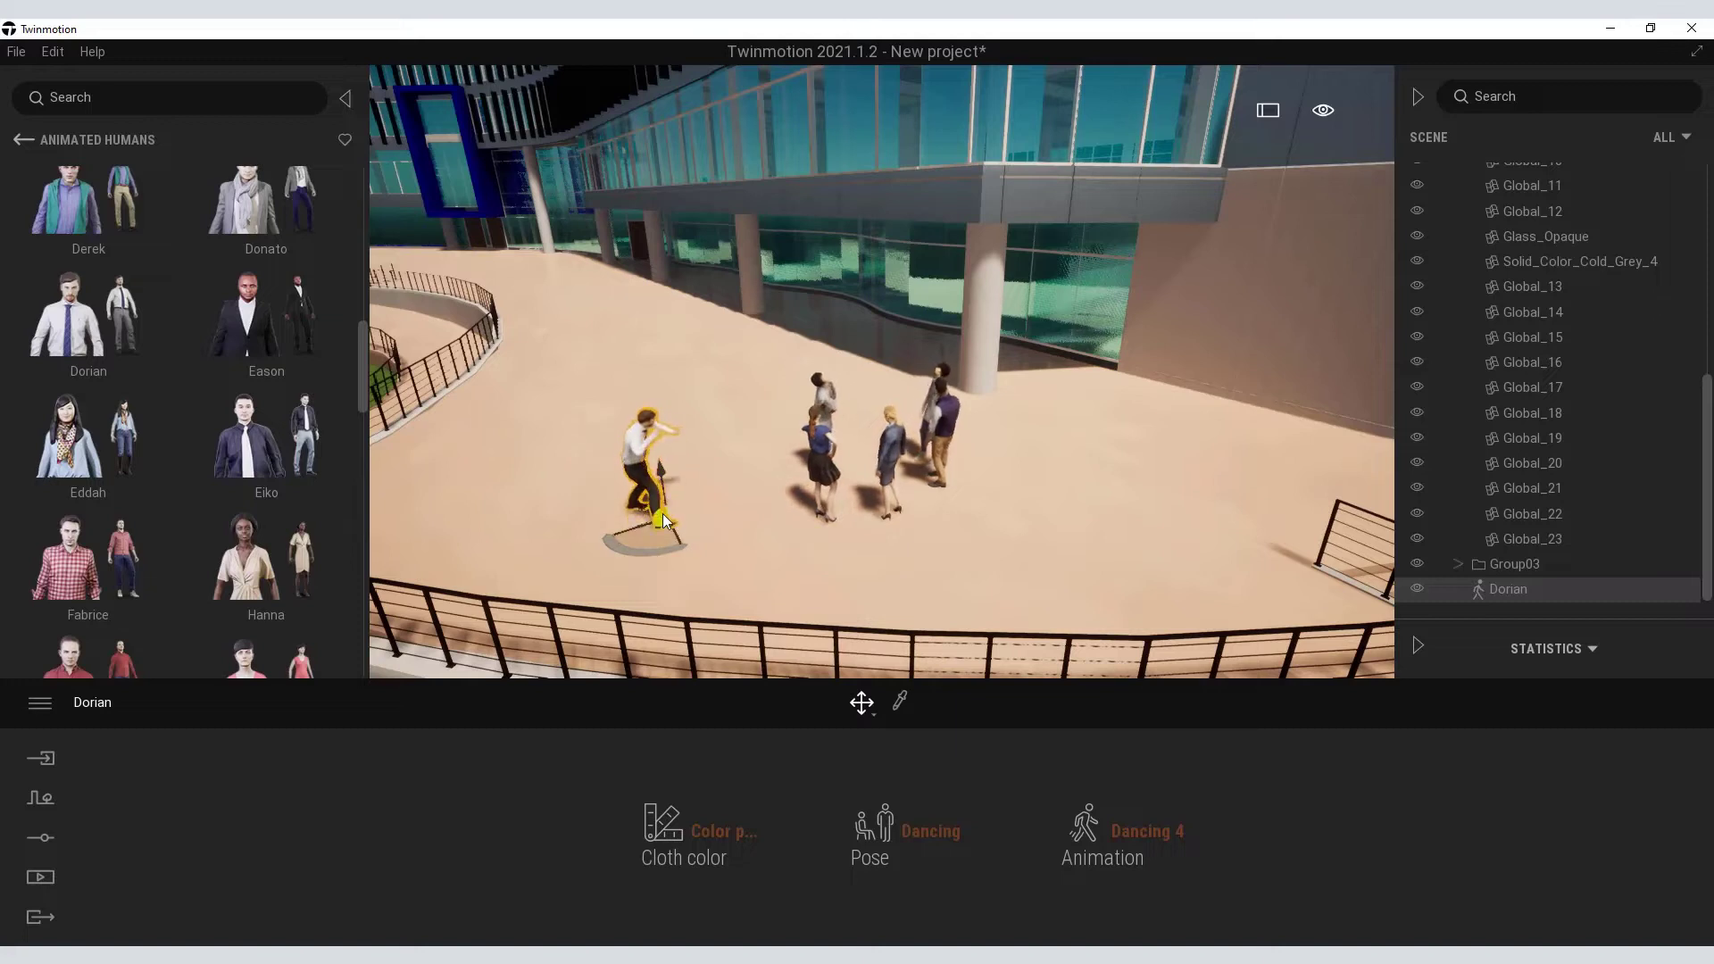
pyautogui.moveTo(663, 516); pyautogui.dragTo(1073, 387)
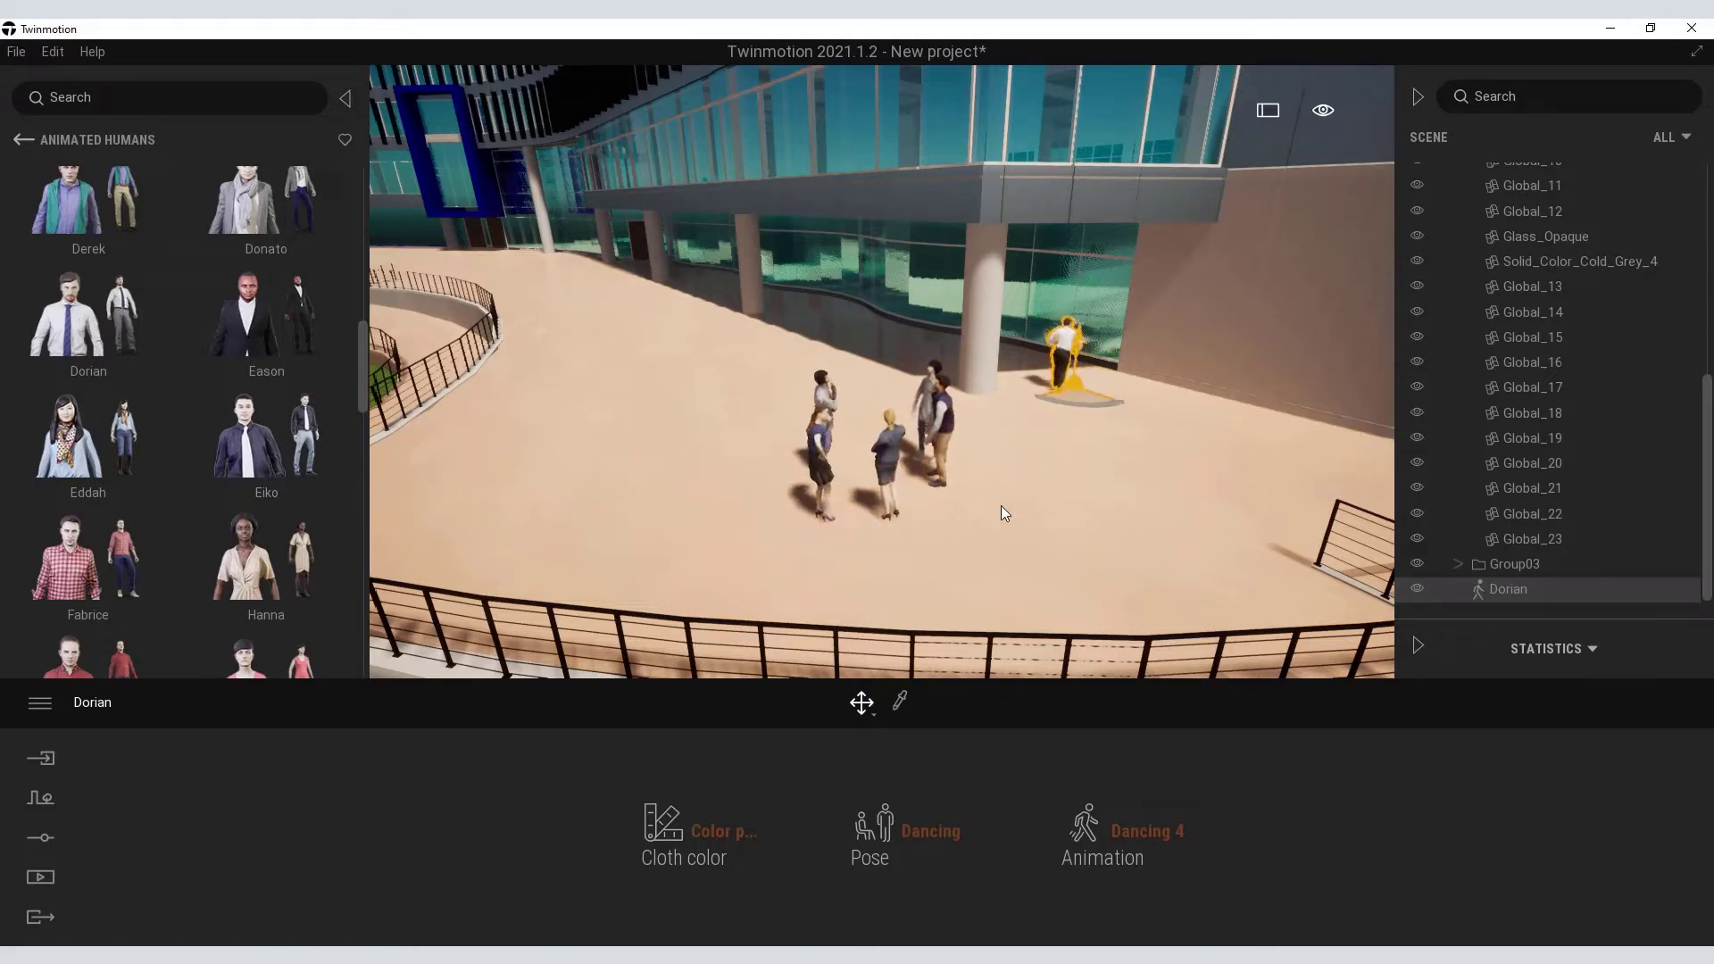
pyautogui.click(640, 521)
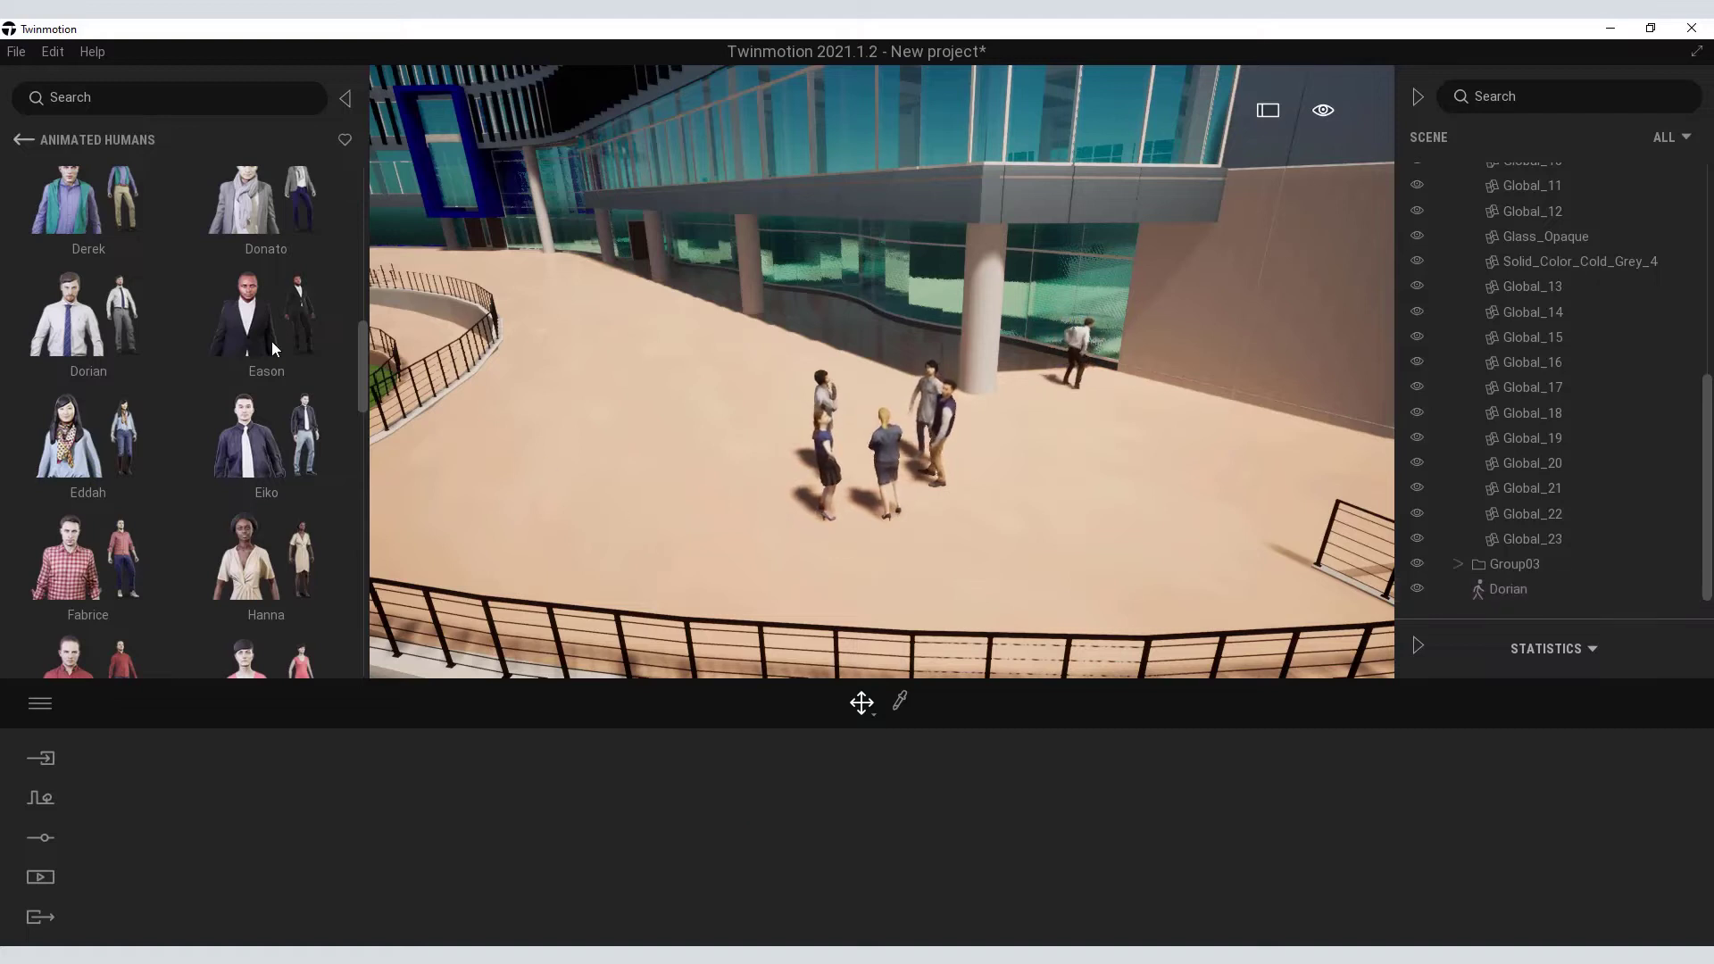
# - Place the Felix cat from the animal characters on the plaza at the feet of the character group
pyautogui.click(27, 140)
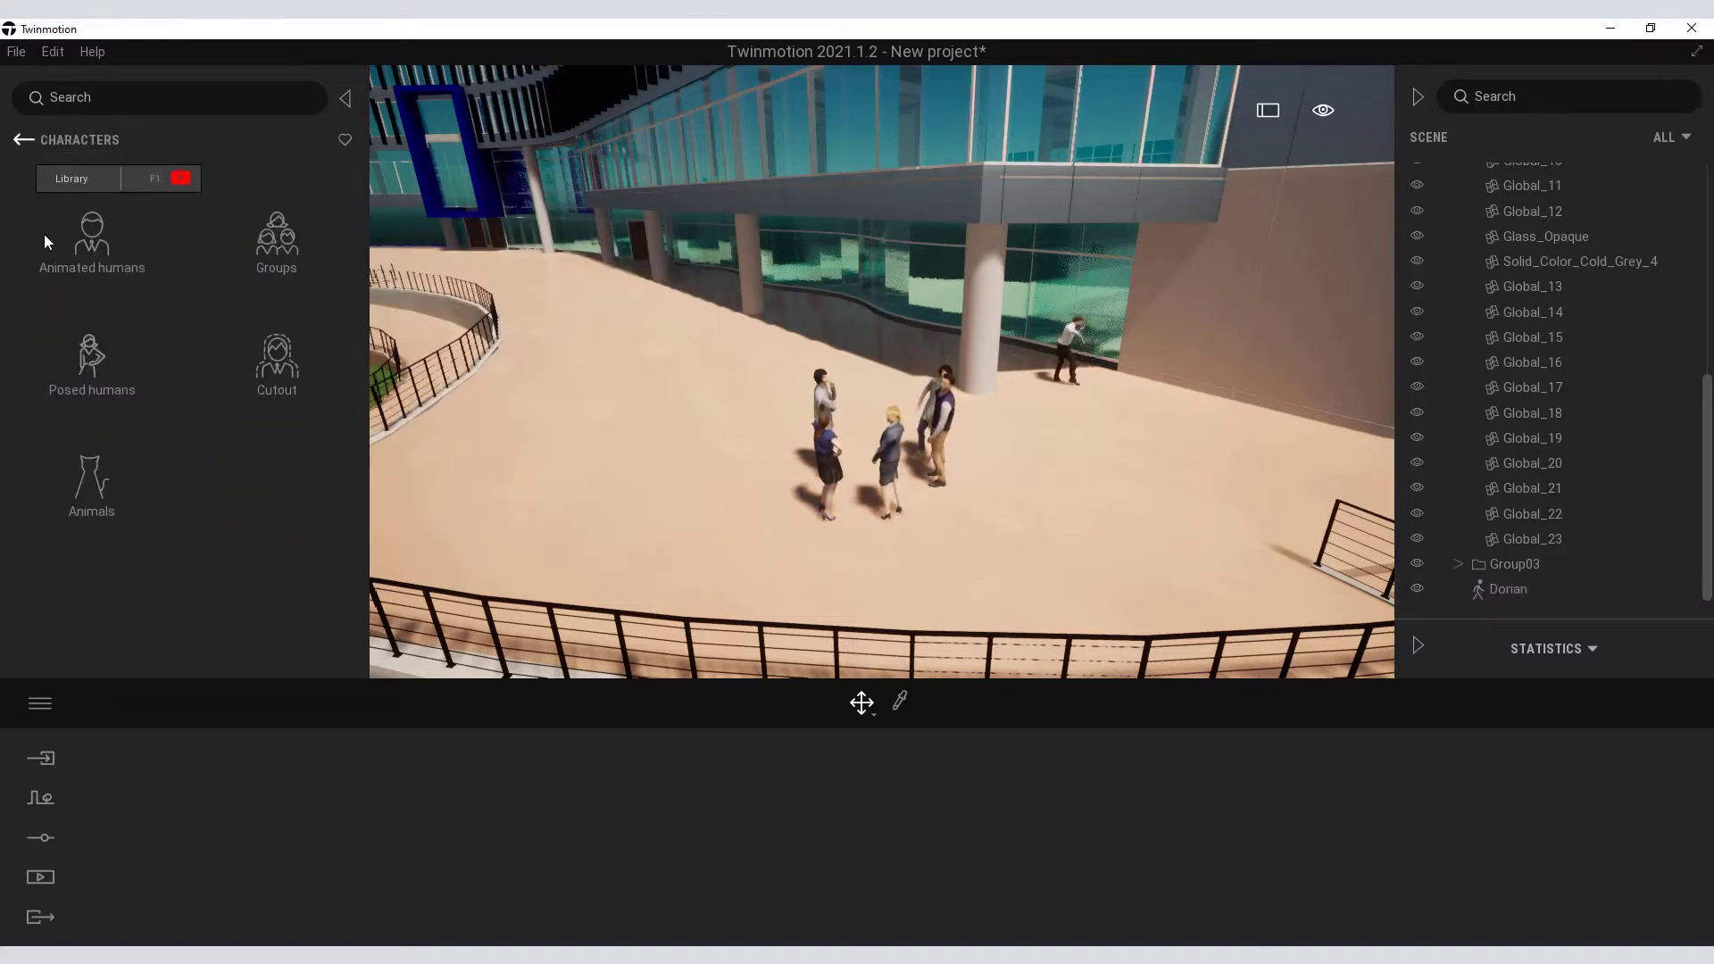
pyautogui.click(88, 482)
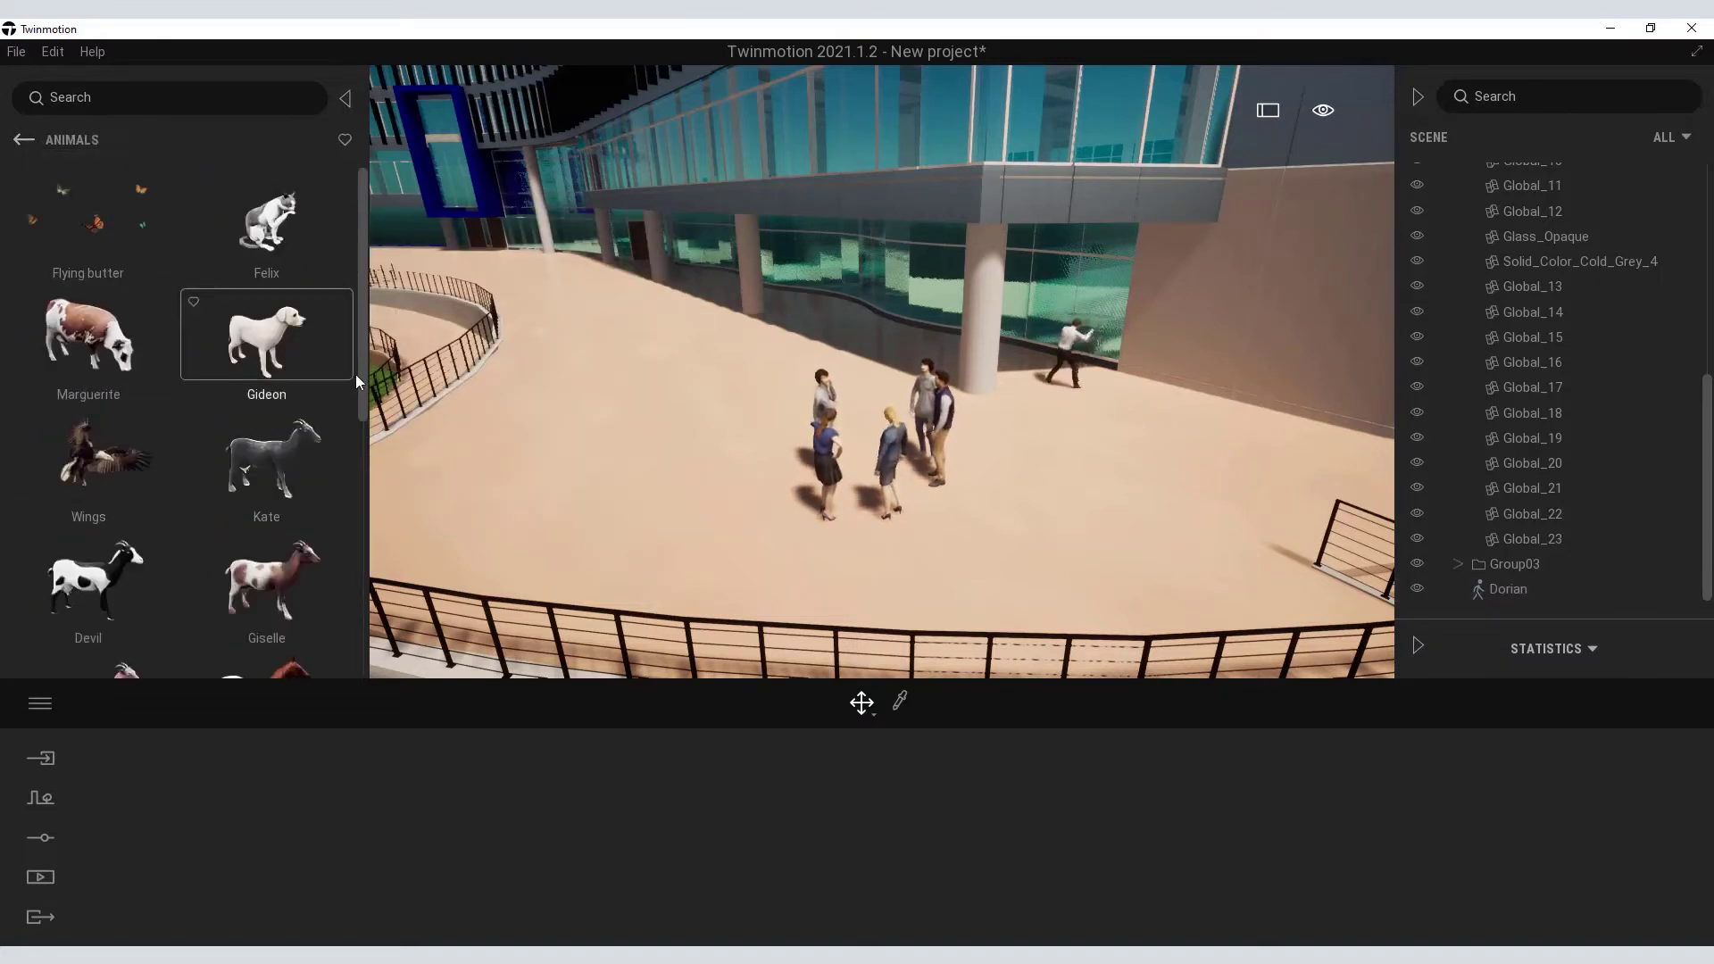
pyautogui.moveTo(361, 366); pyautogui.dragTo(350, 292)
pyautogui.moveTo(266, 228)
pyautogui.mouseDown()
pyautogui.moveTo(809, 555)
pyautogui.moveTo(860, 534)
pyautogui.mouseUp()
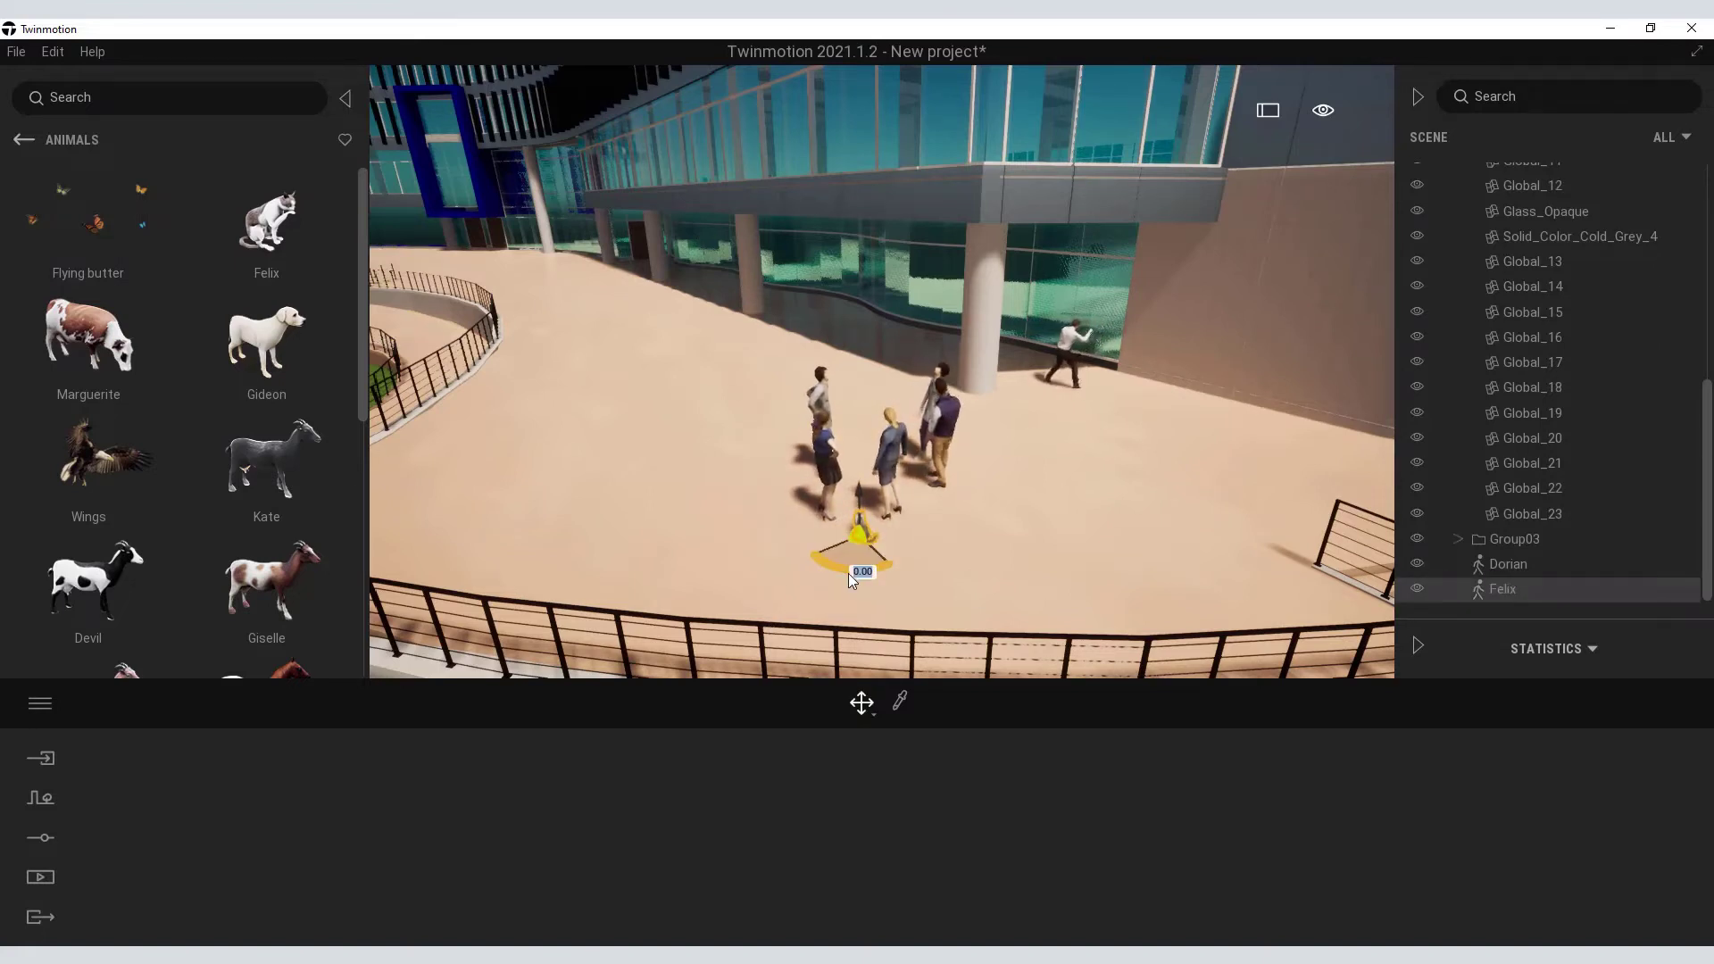
pyautogui.click(904, 603)
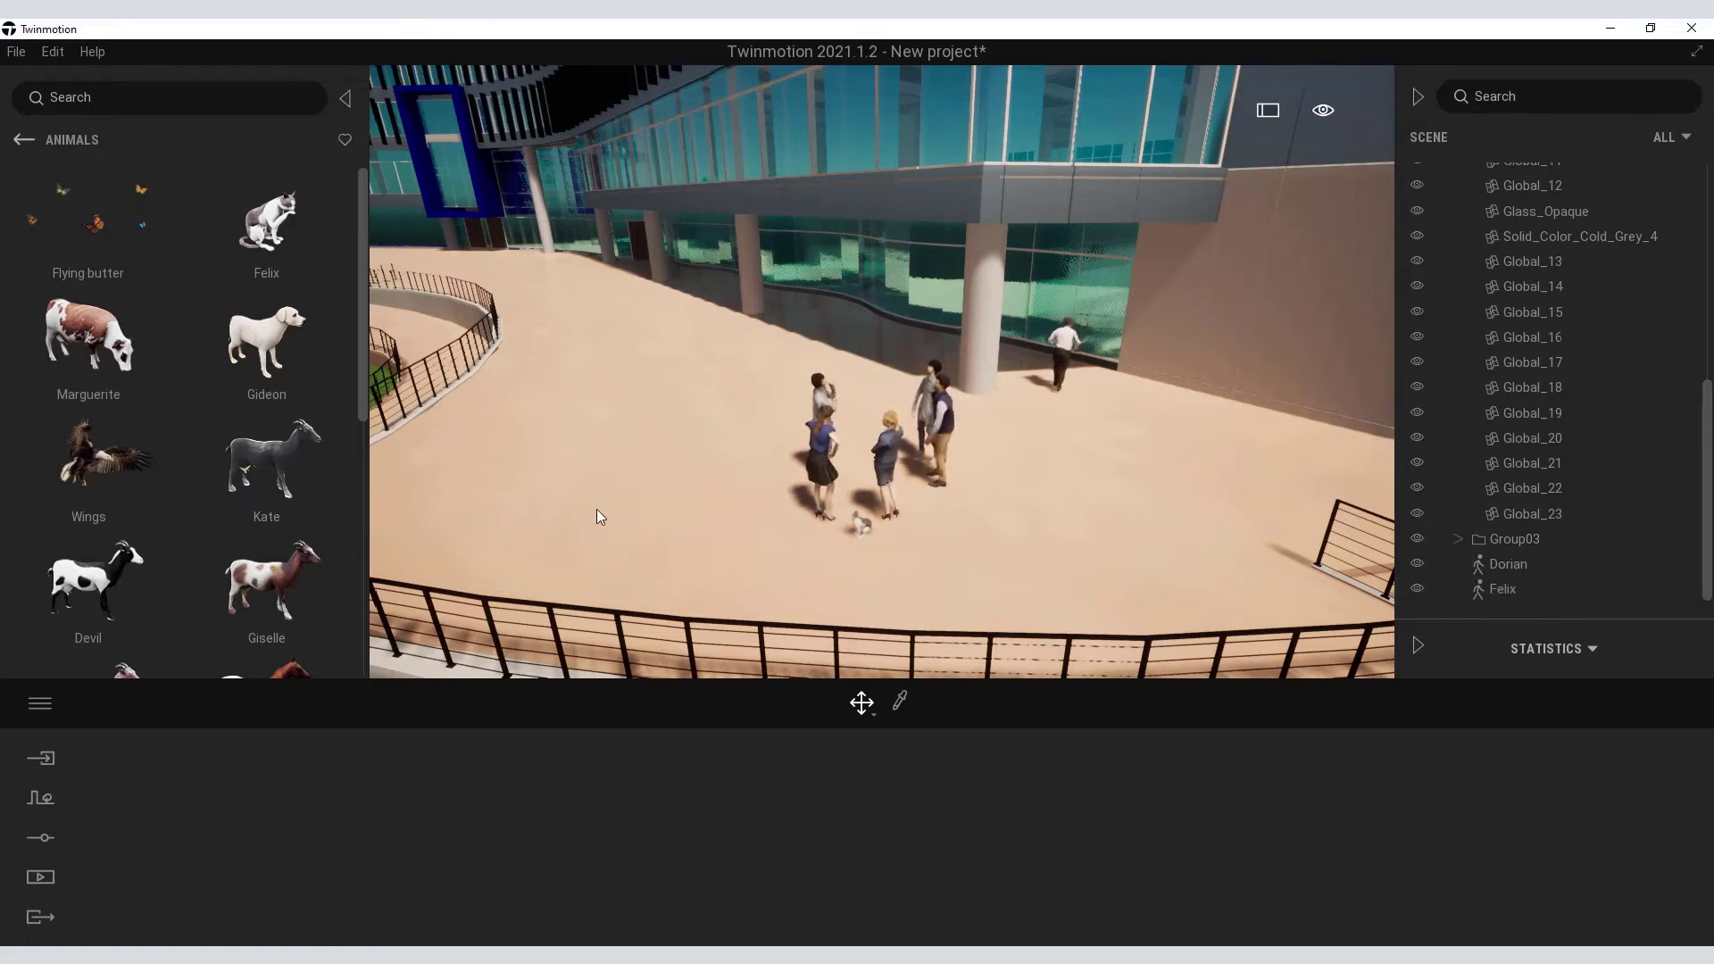
# - Browse the living room chairs in the home objects library and return to the main object categories
pyautogui.moveTo(596, 509); pyautogui.dragTo(851, 555, button='middle')
pyautogui.moveTo(446, 516); pyautogui.dragTo(419, 516)
pyautogui.click(21, 143)
pyautogui.click(20, 143)
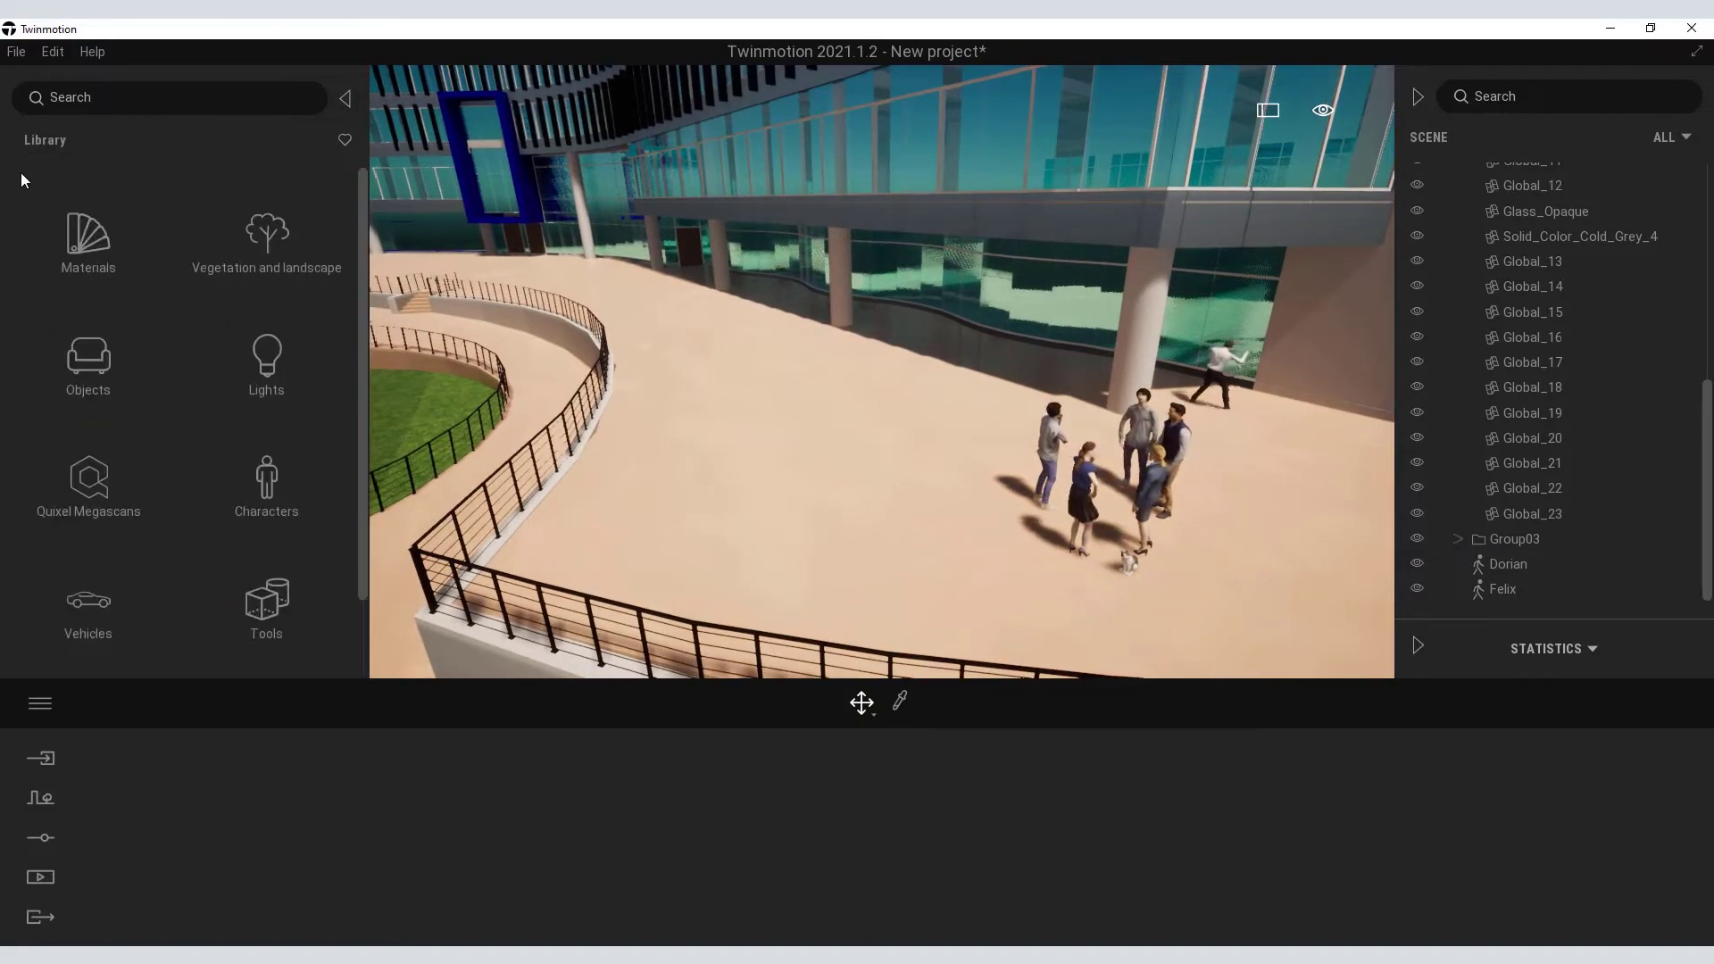
pyautogui.click(88, 357)
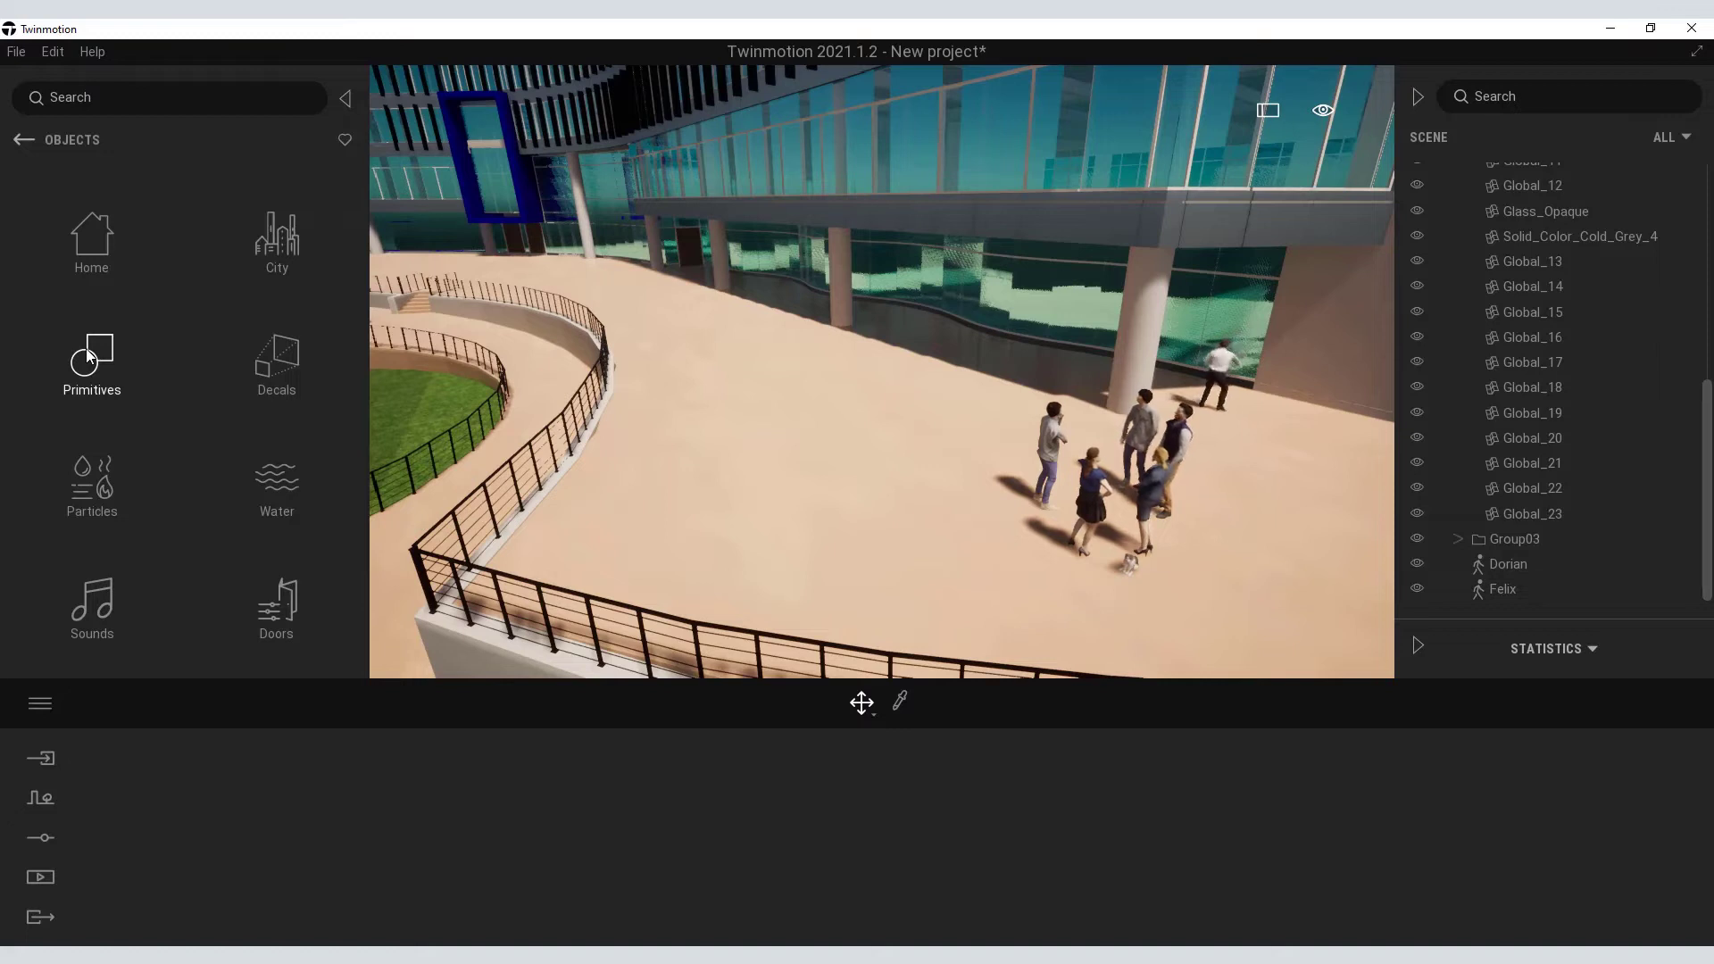
pyautogui.click(90, 245)
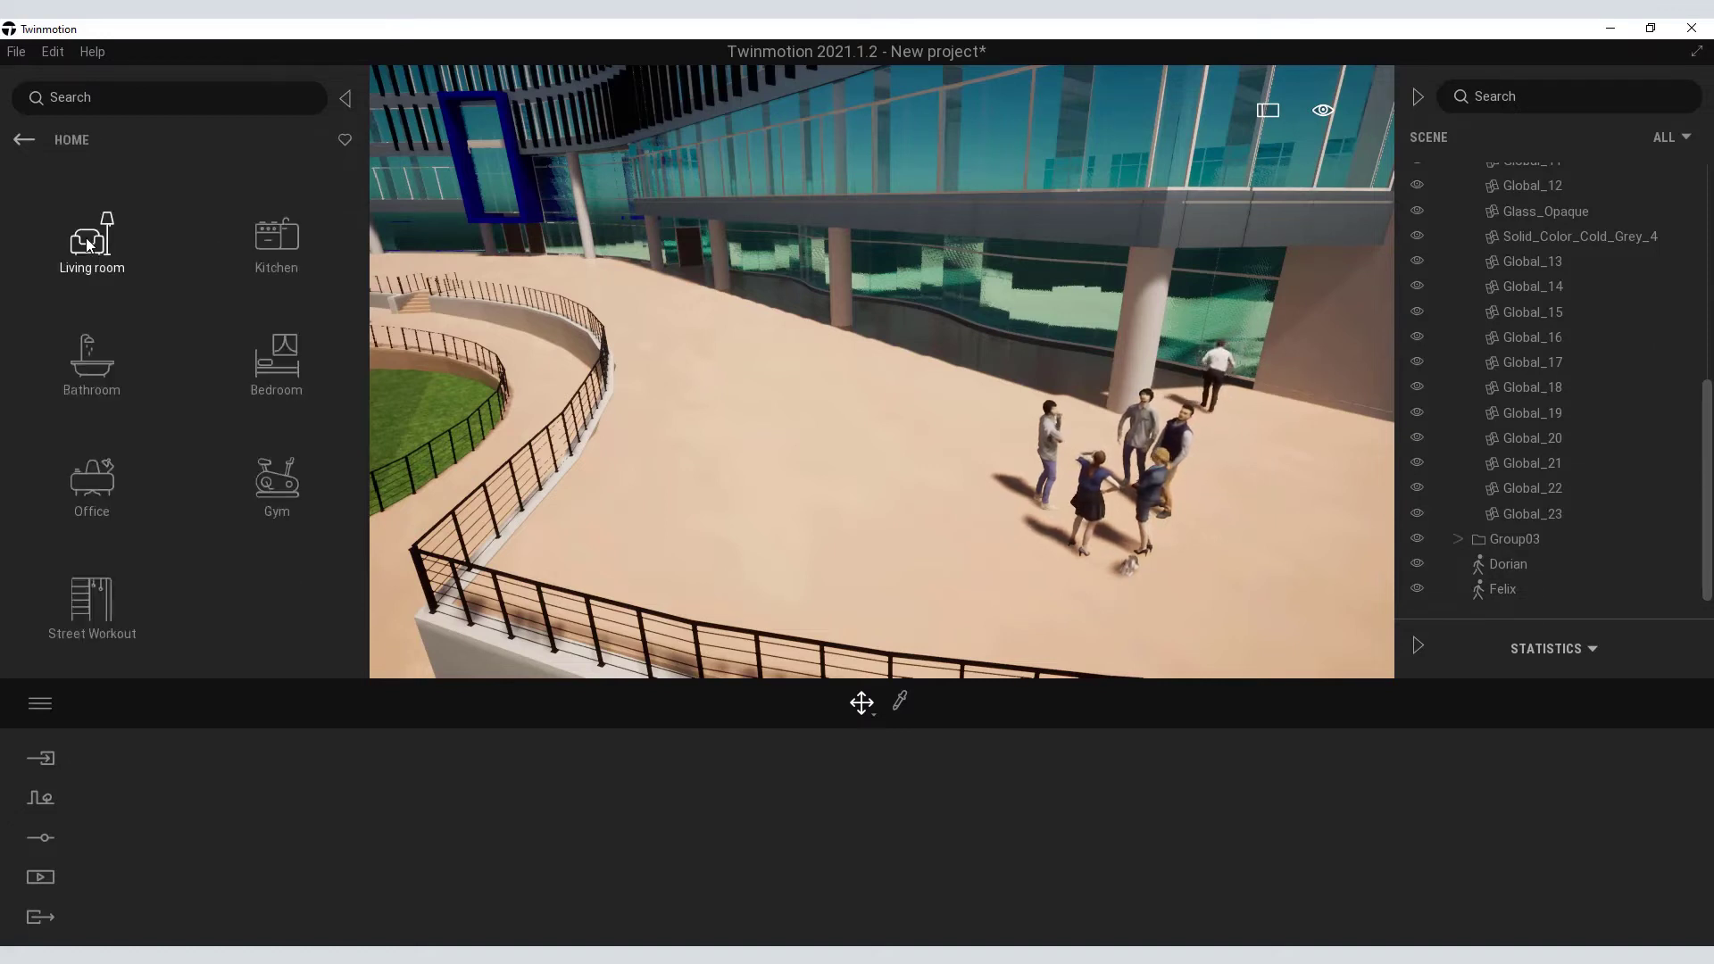
pyautogui.click(80, 239)
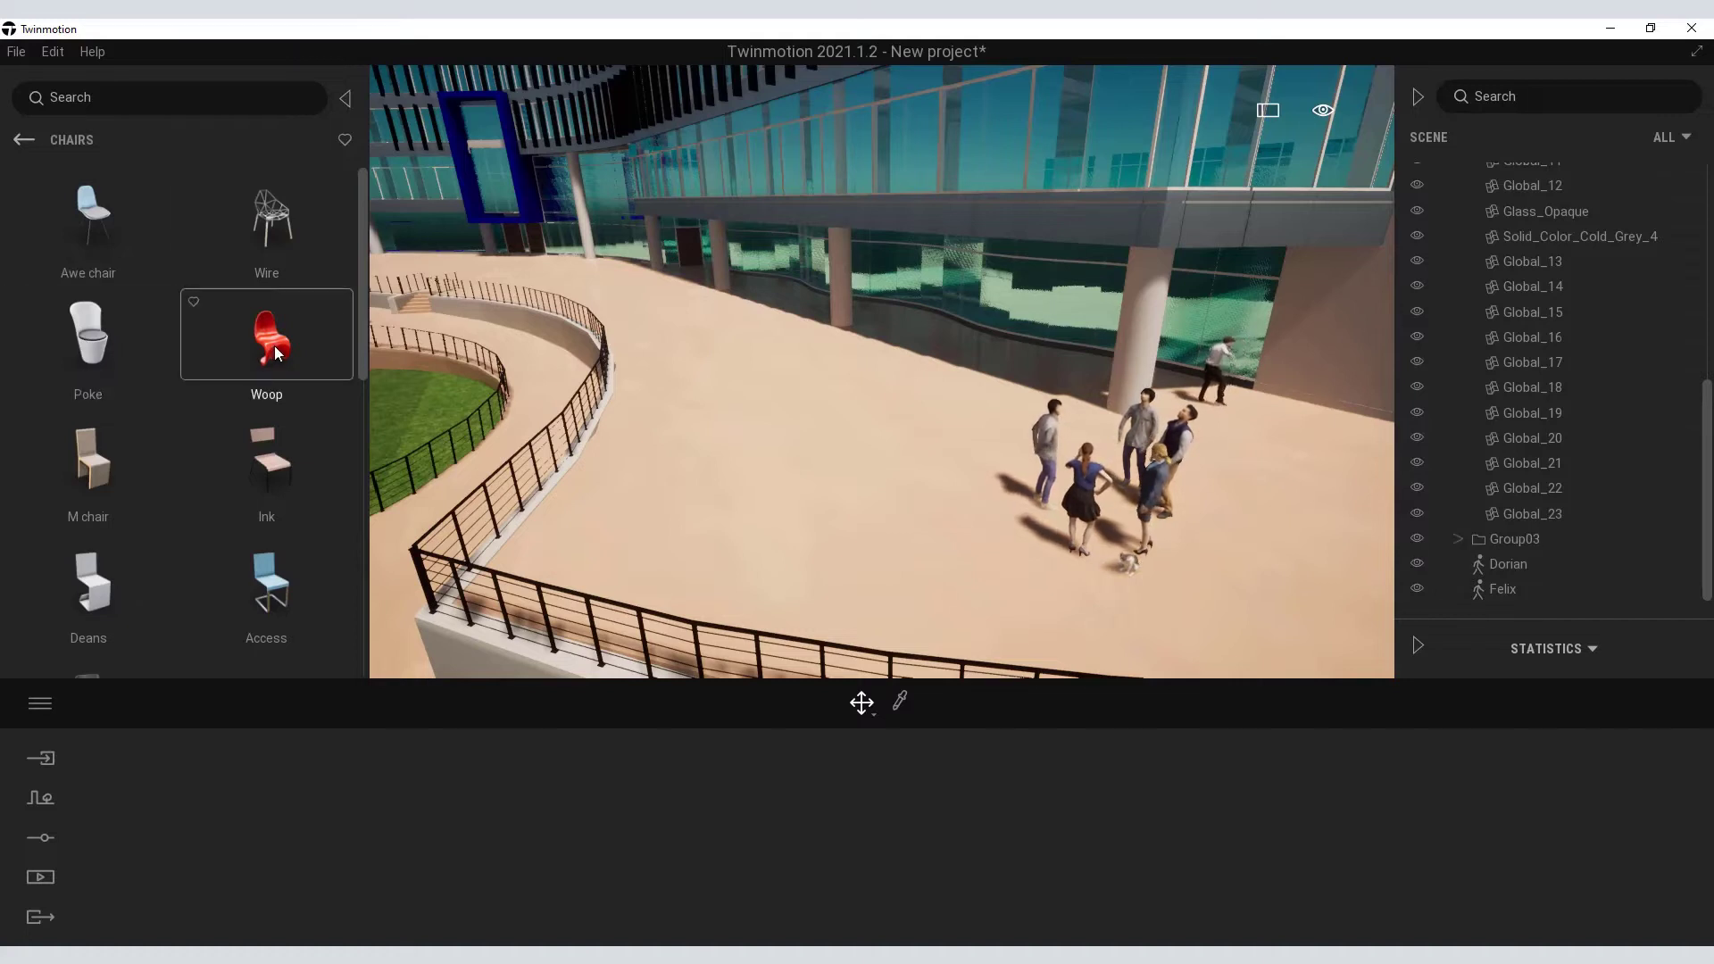
pyautogui.click(23, 141)
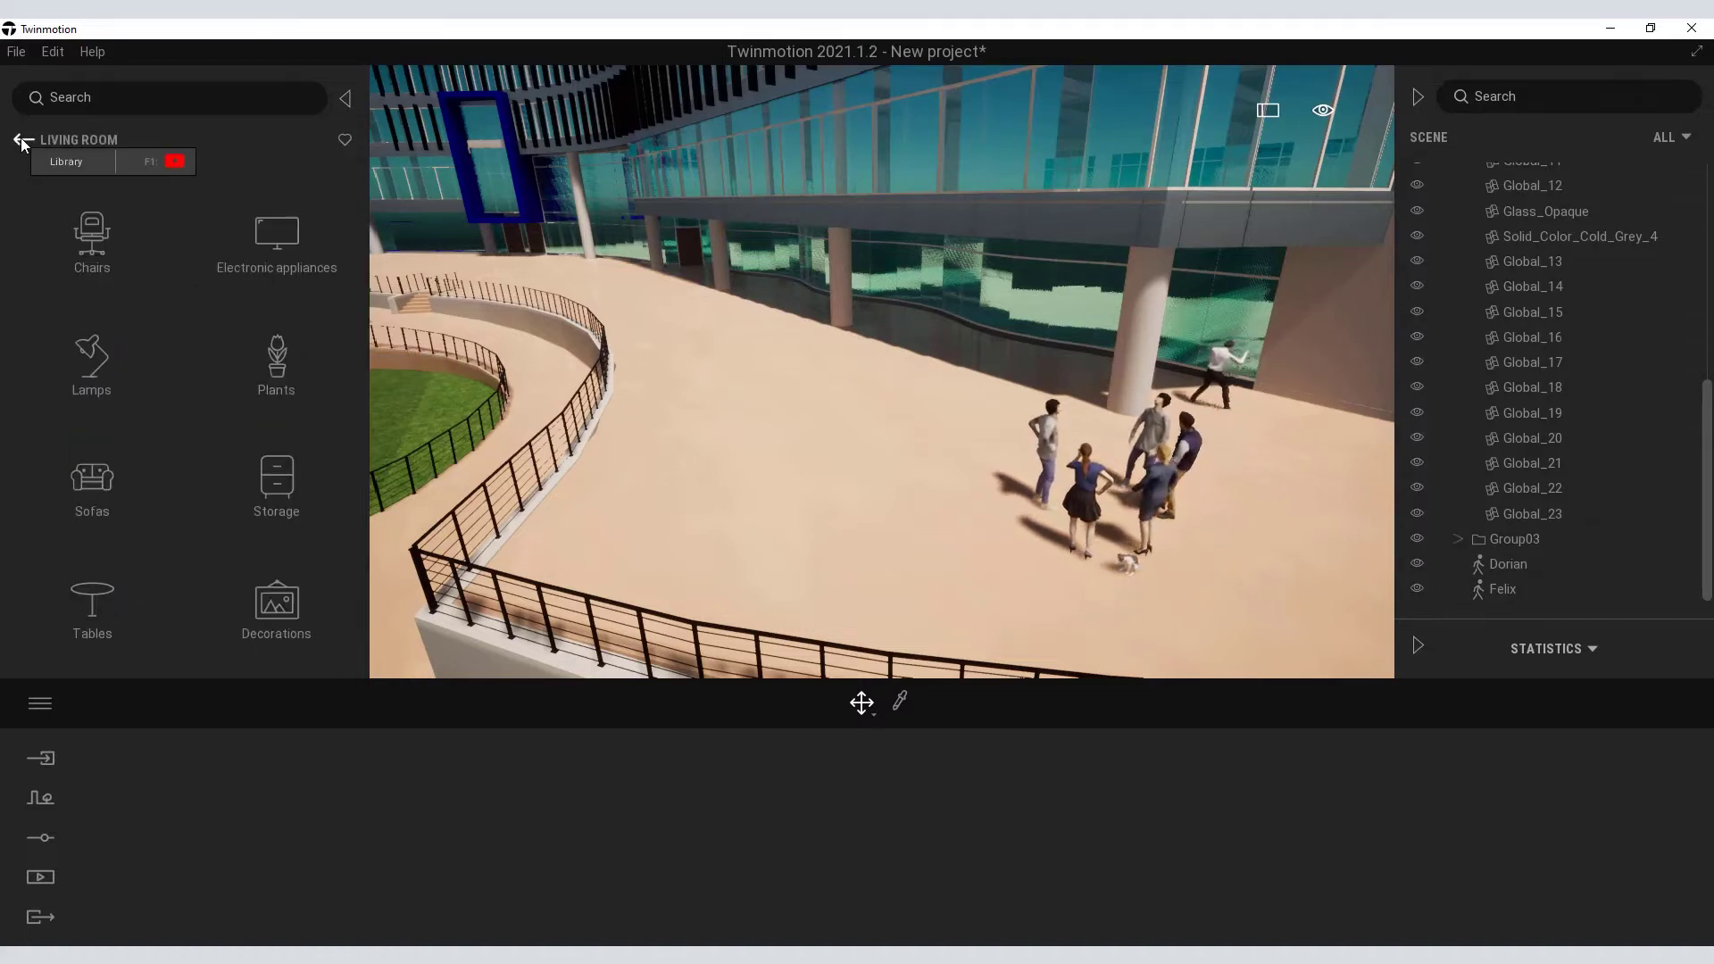
pyautogui.click(21, 141)
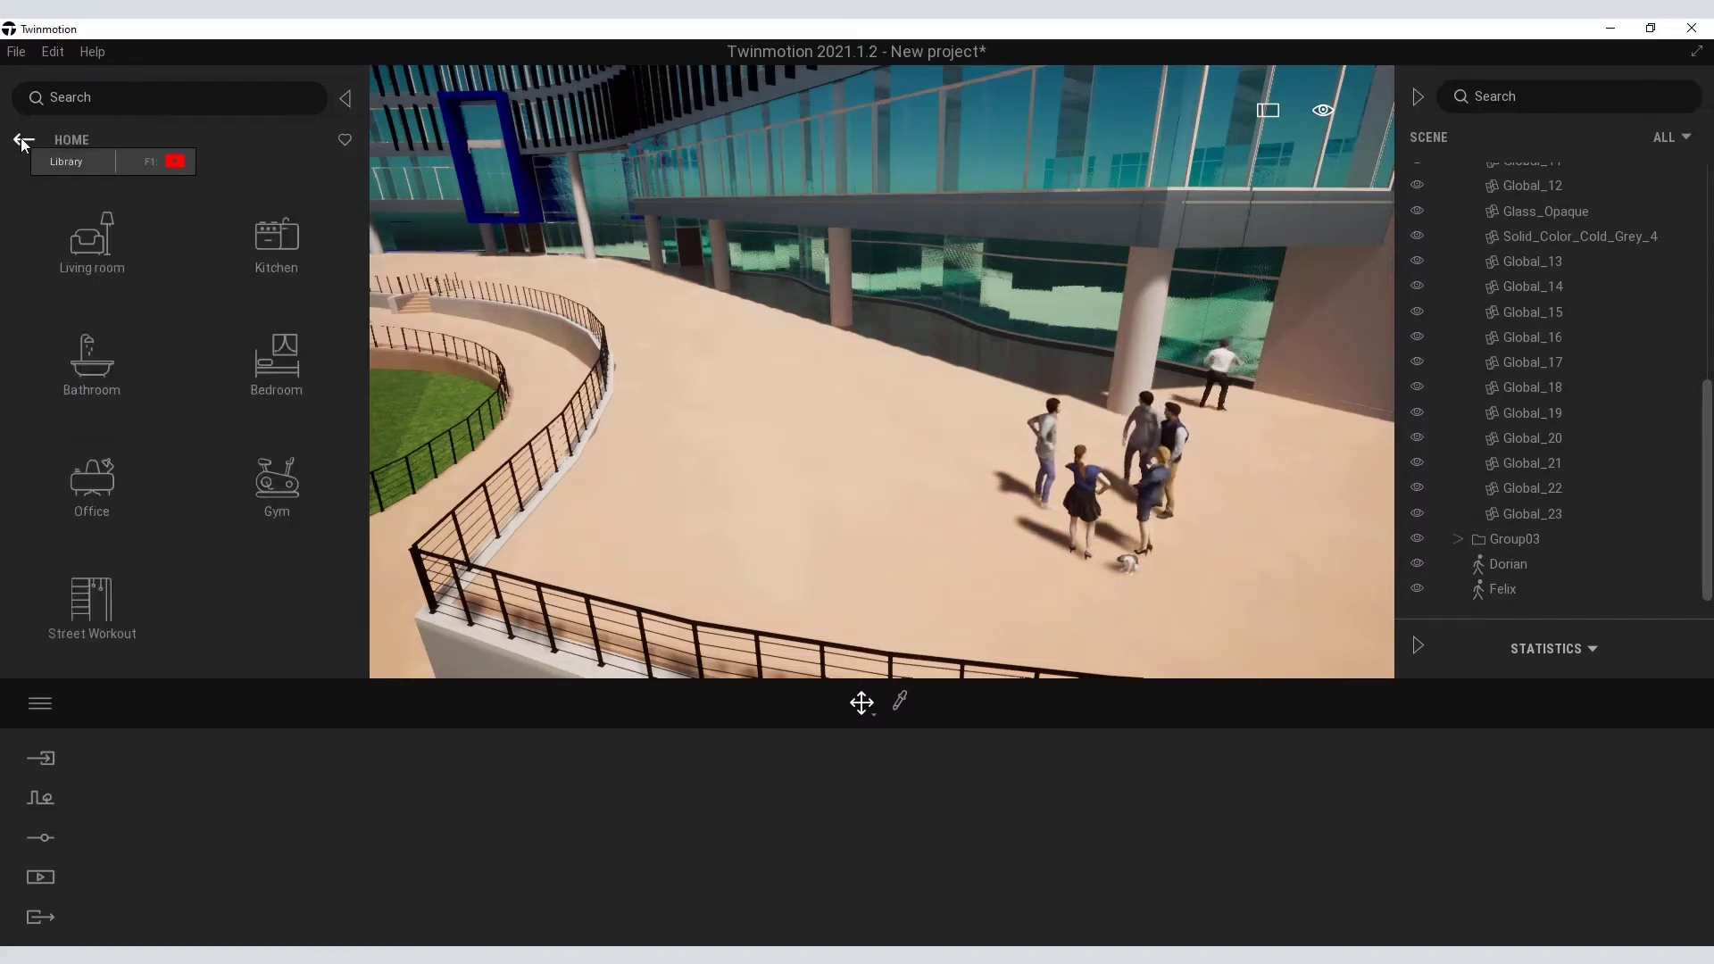
pyautogui.click(21, 141)
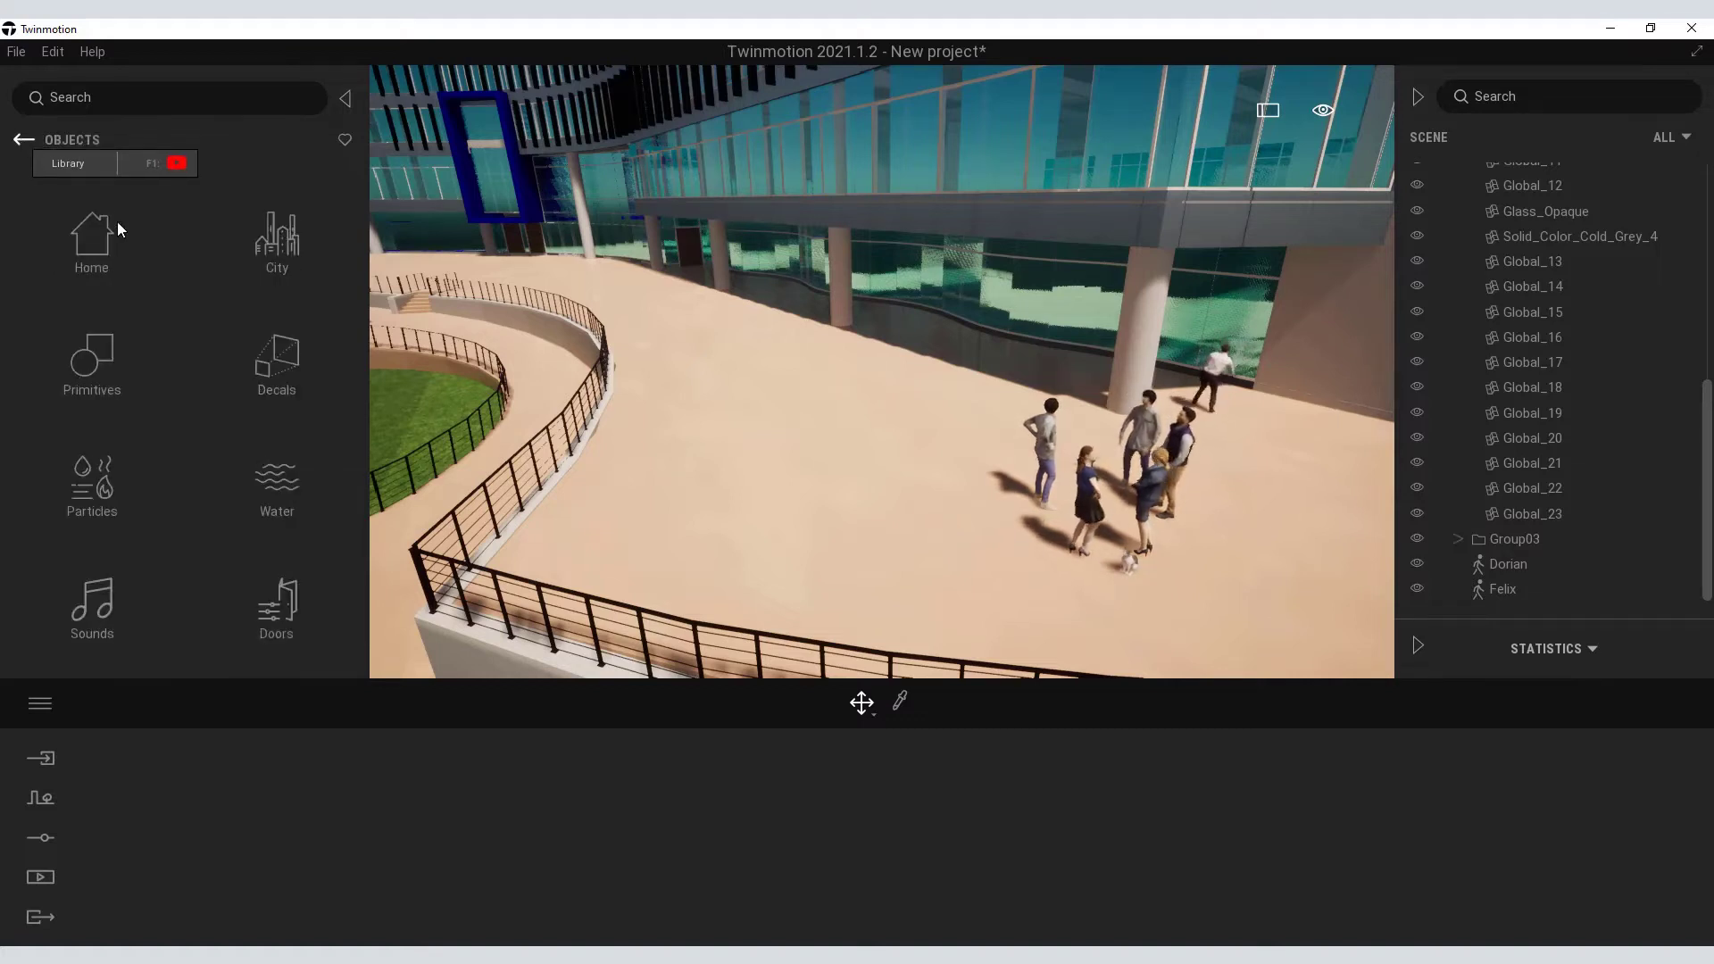
# - Place Construction set 01 from the city construction objects on the plaza behind the character group, near the column
pyautogui.click(271, 261)
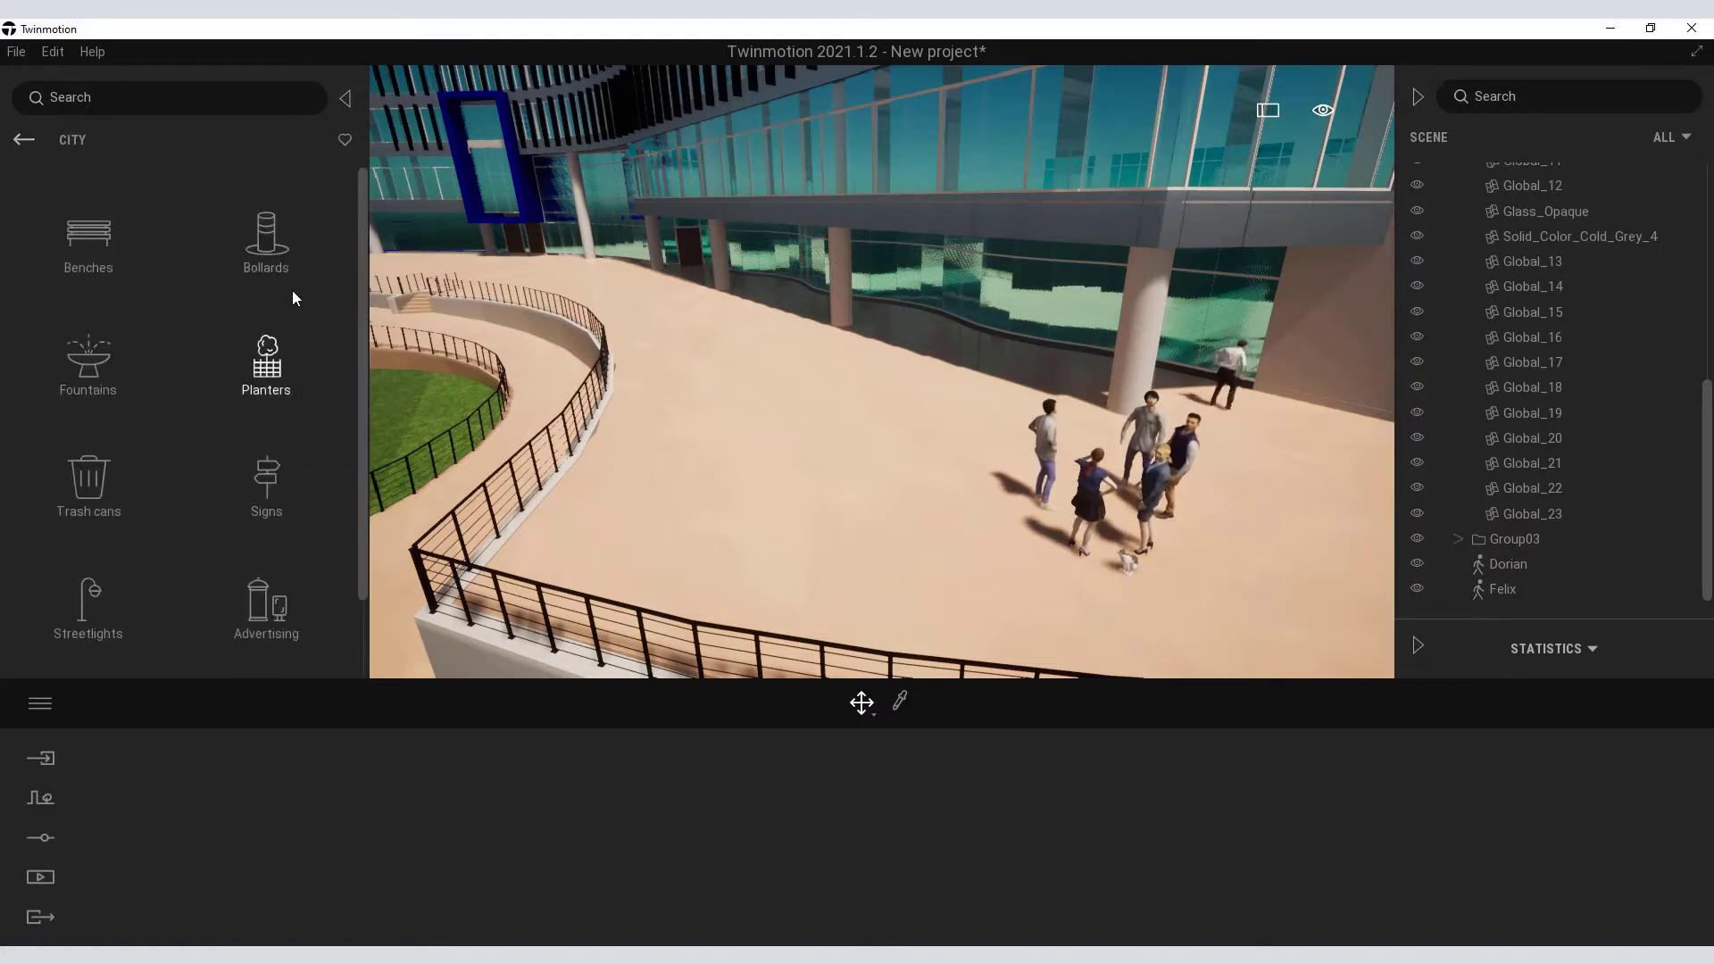
pyautogui.scroll(-2, 350, 331)
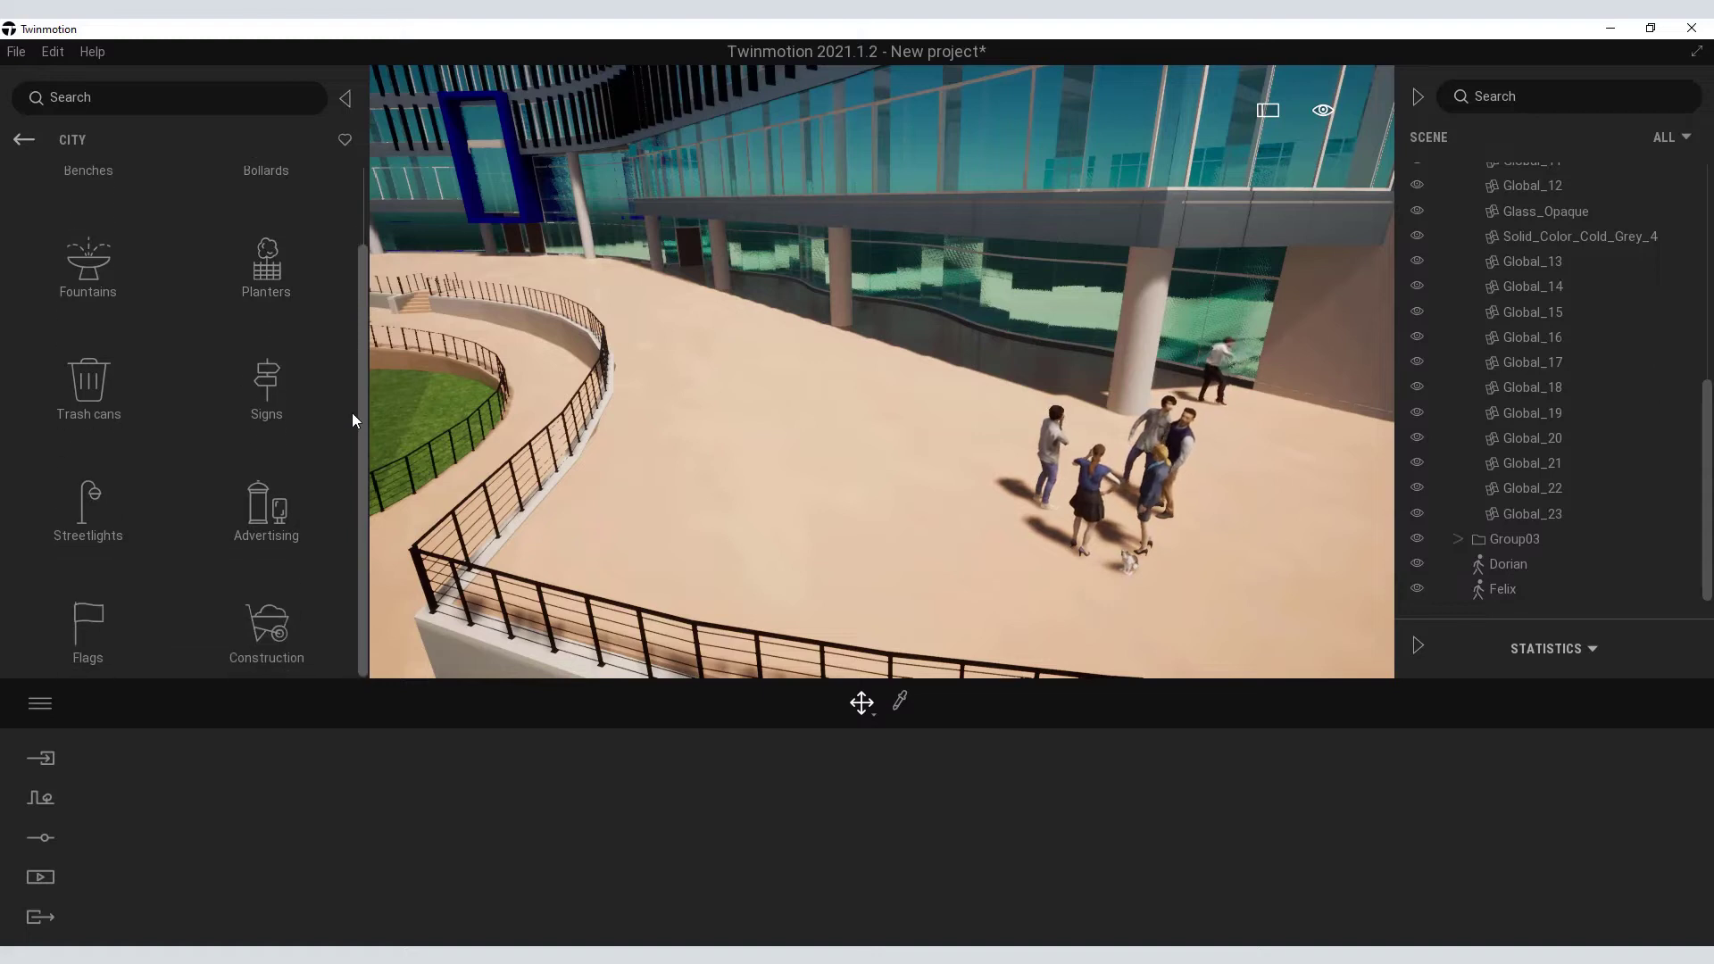
pyautogui.click(258, 630)
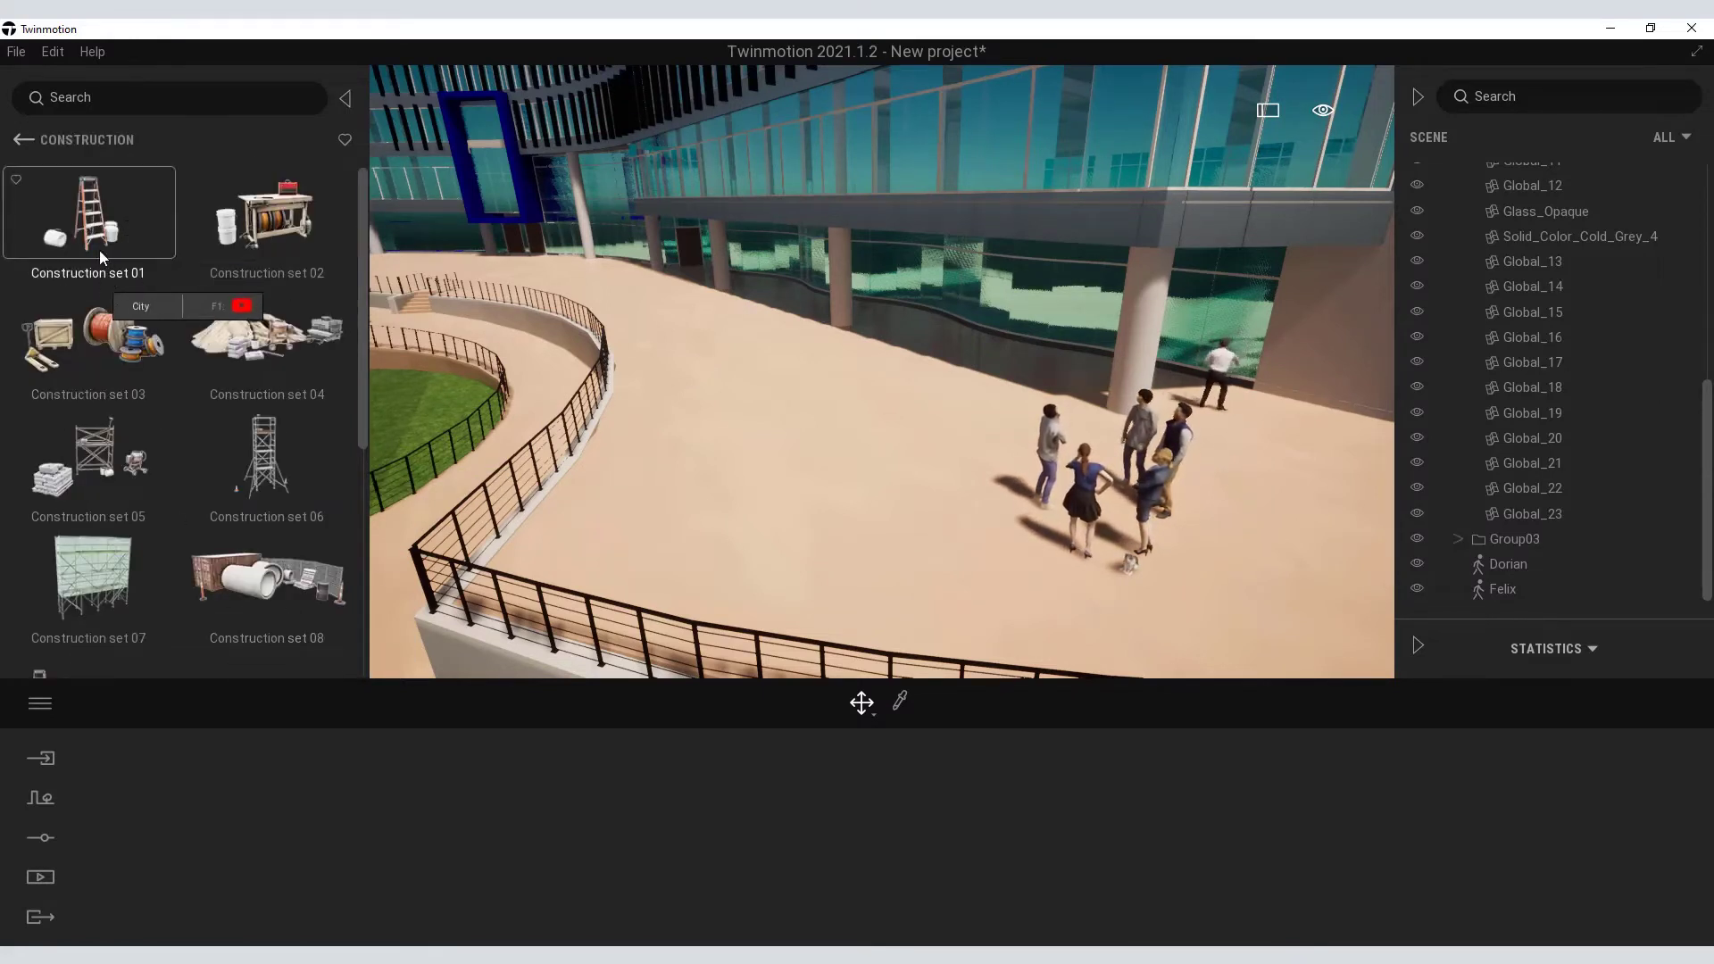
pyautogui.moveTo(265, 282); pyautogui.dragTo(980, 404)
pyautogui.click(864, 522)
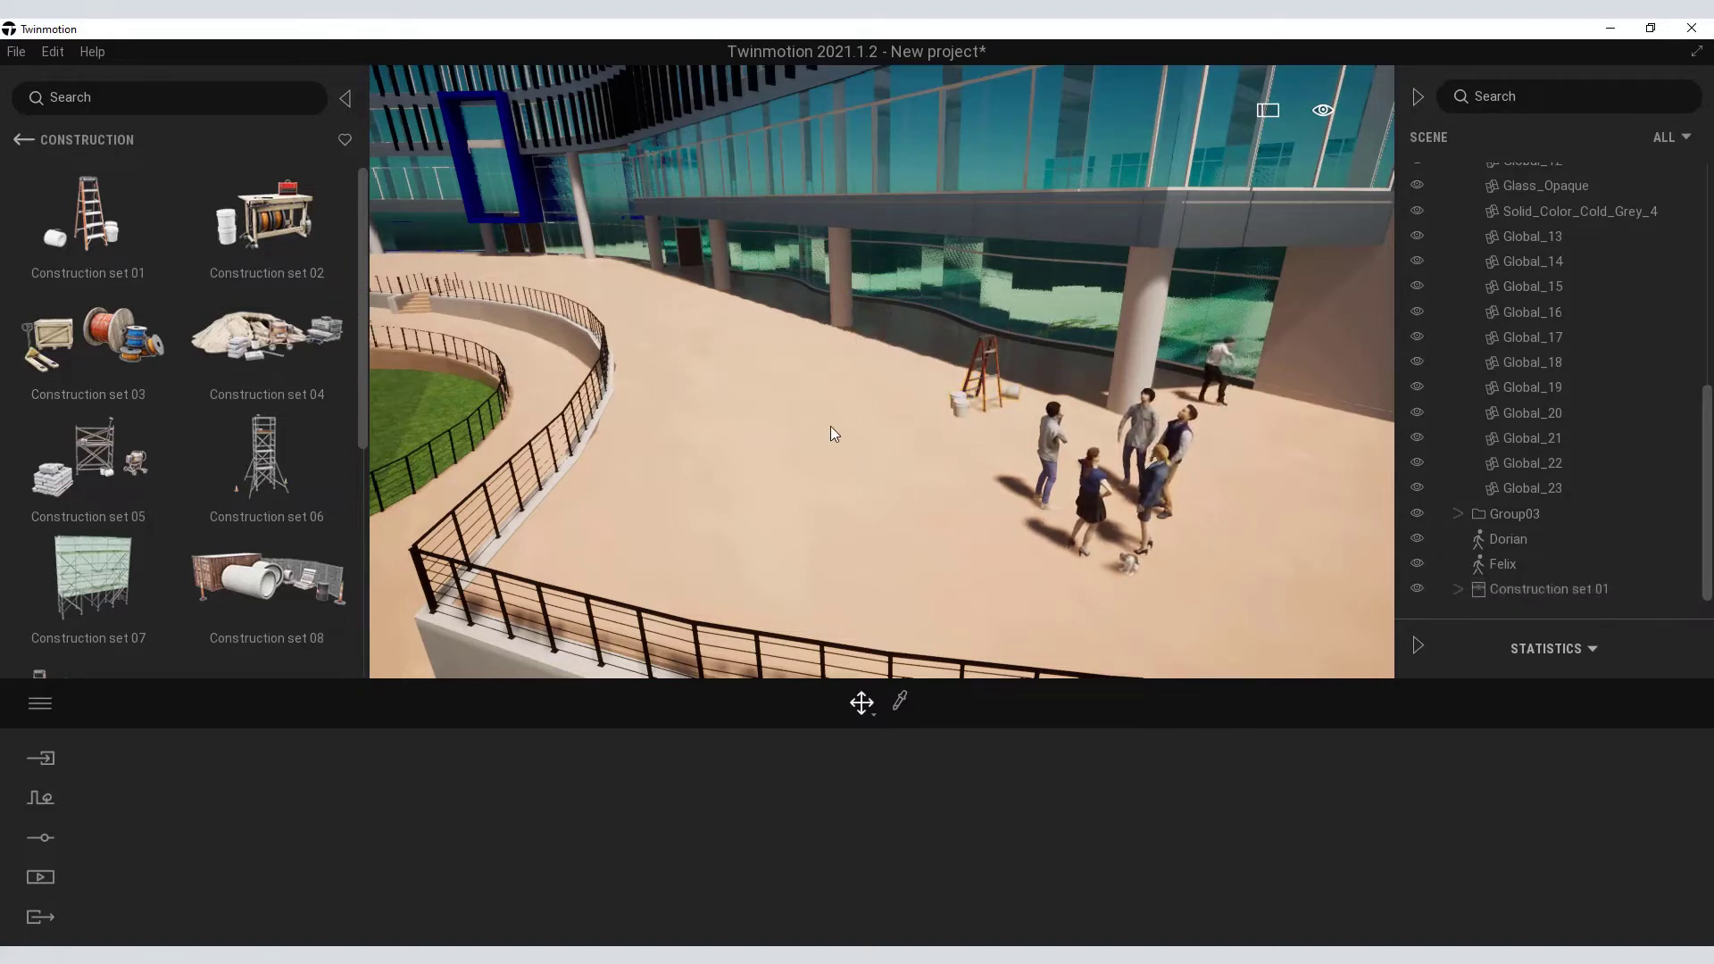
# - Place the round outdoor table with chairs from the user library on the open plaza near the curved railing
pyautogui.click(15, 144)
pyautogui.click(15, 144)
pyautogui.click(15, 144)
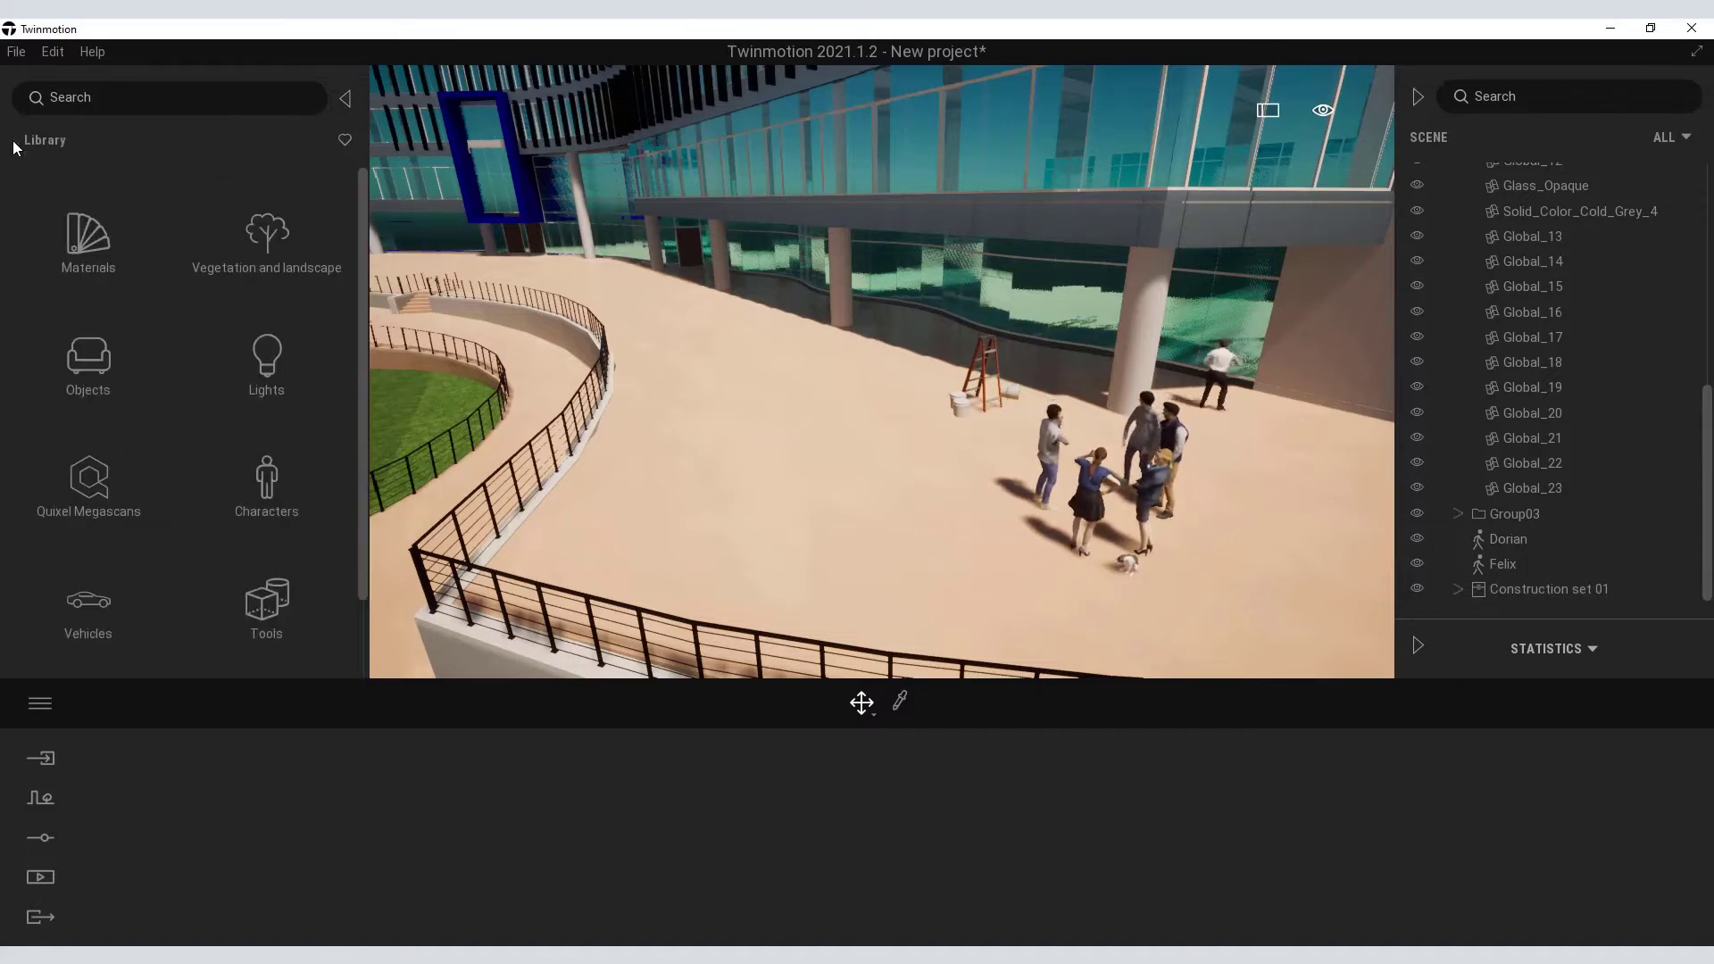
pyautogui.moveTo(359, 346); pyautogui.dragTo(359, 497)
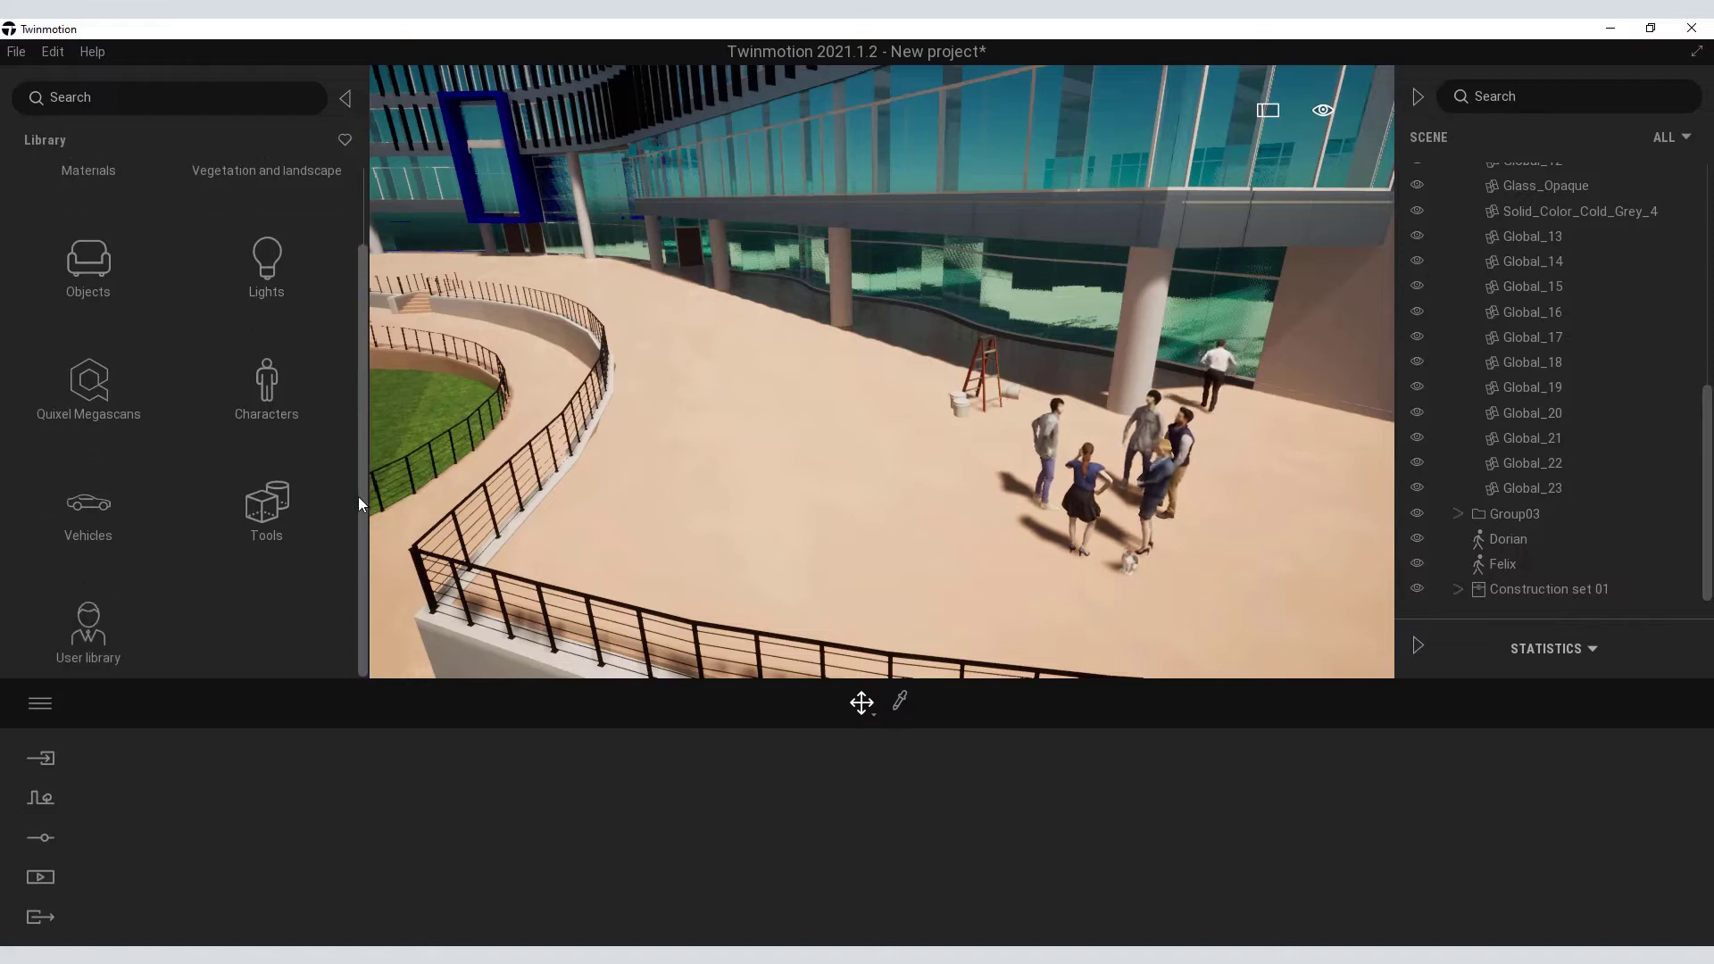
pyautogui.click(99, 632)
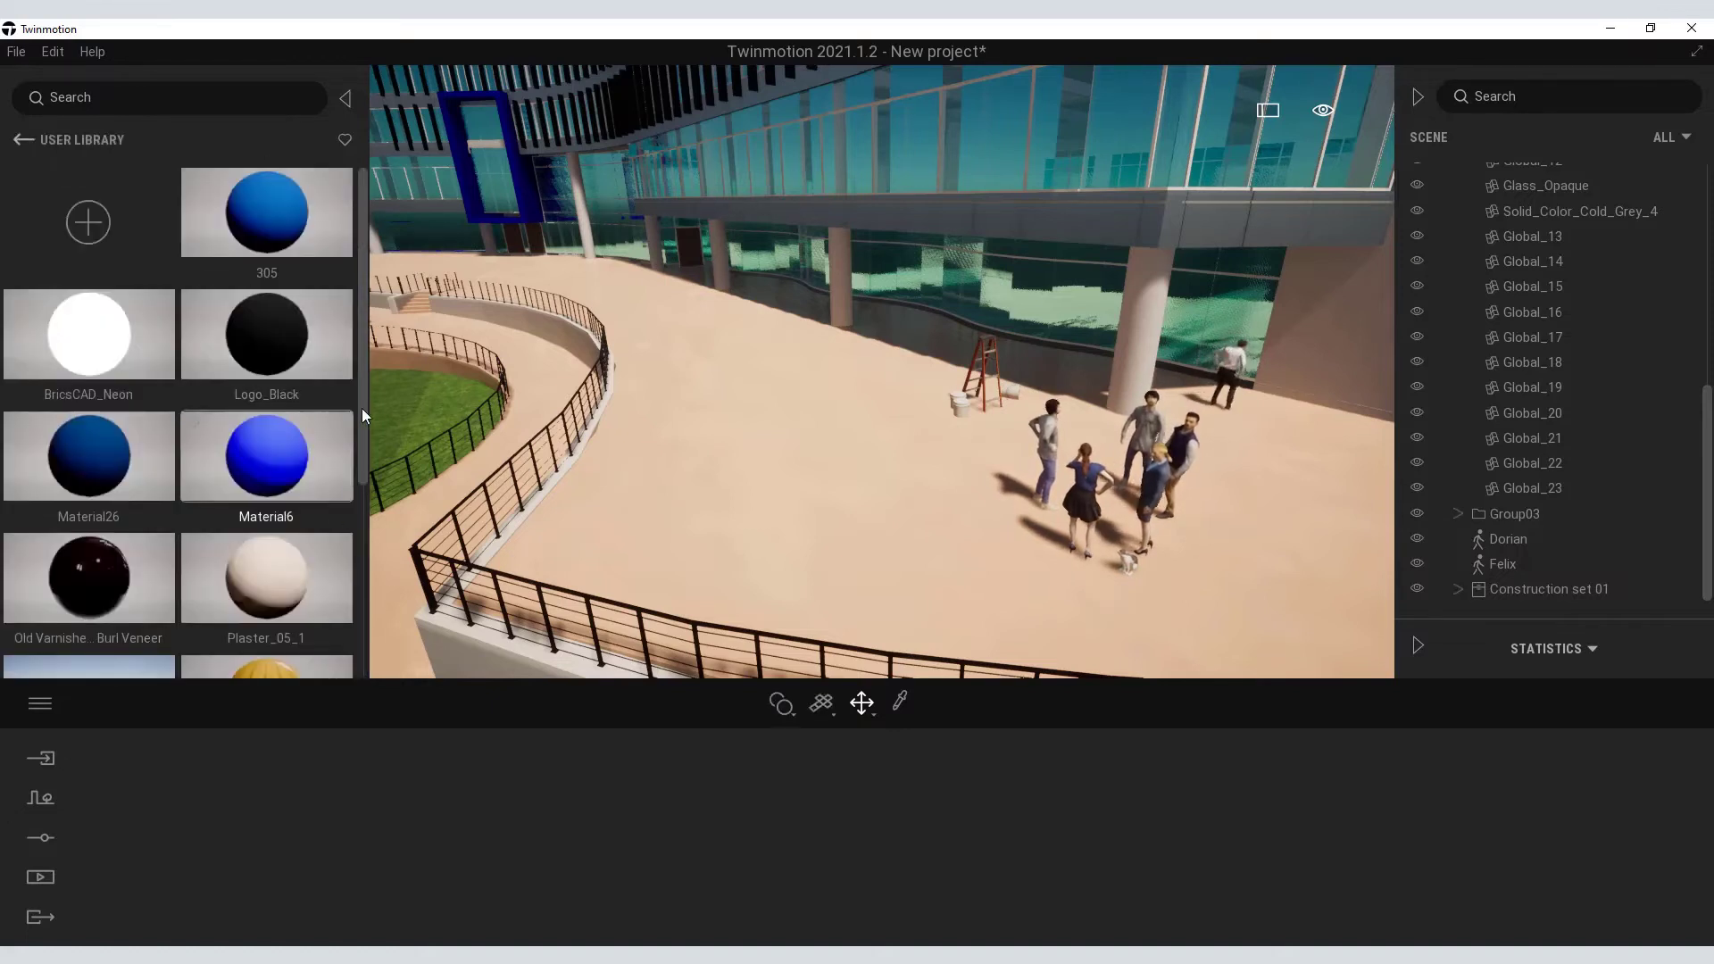
pyautogui.moveTo(361, 393); pyautogui.dragTo(362, 614)
pyautogui.moveTo(134, 366); pyautogui.dragTo(839, 545)
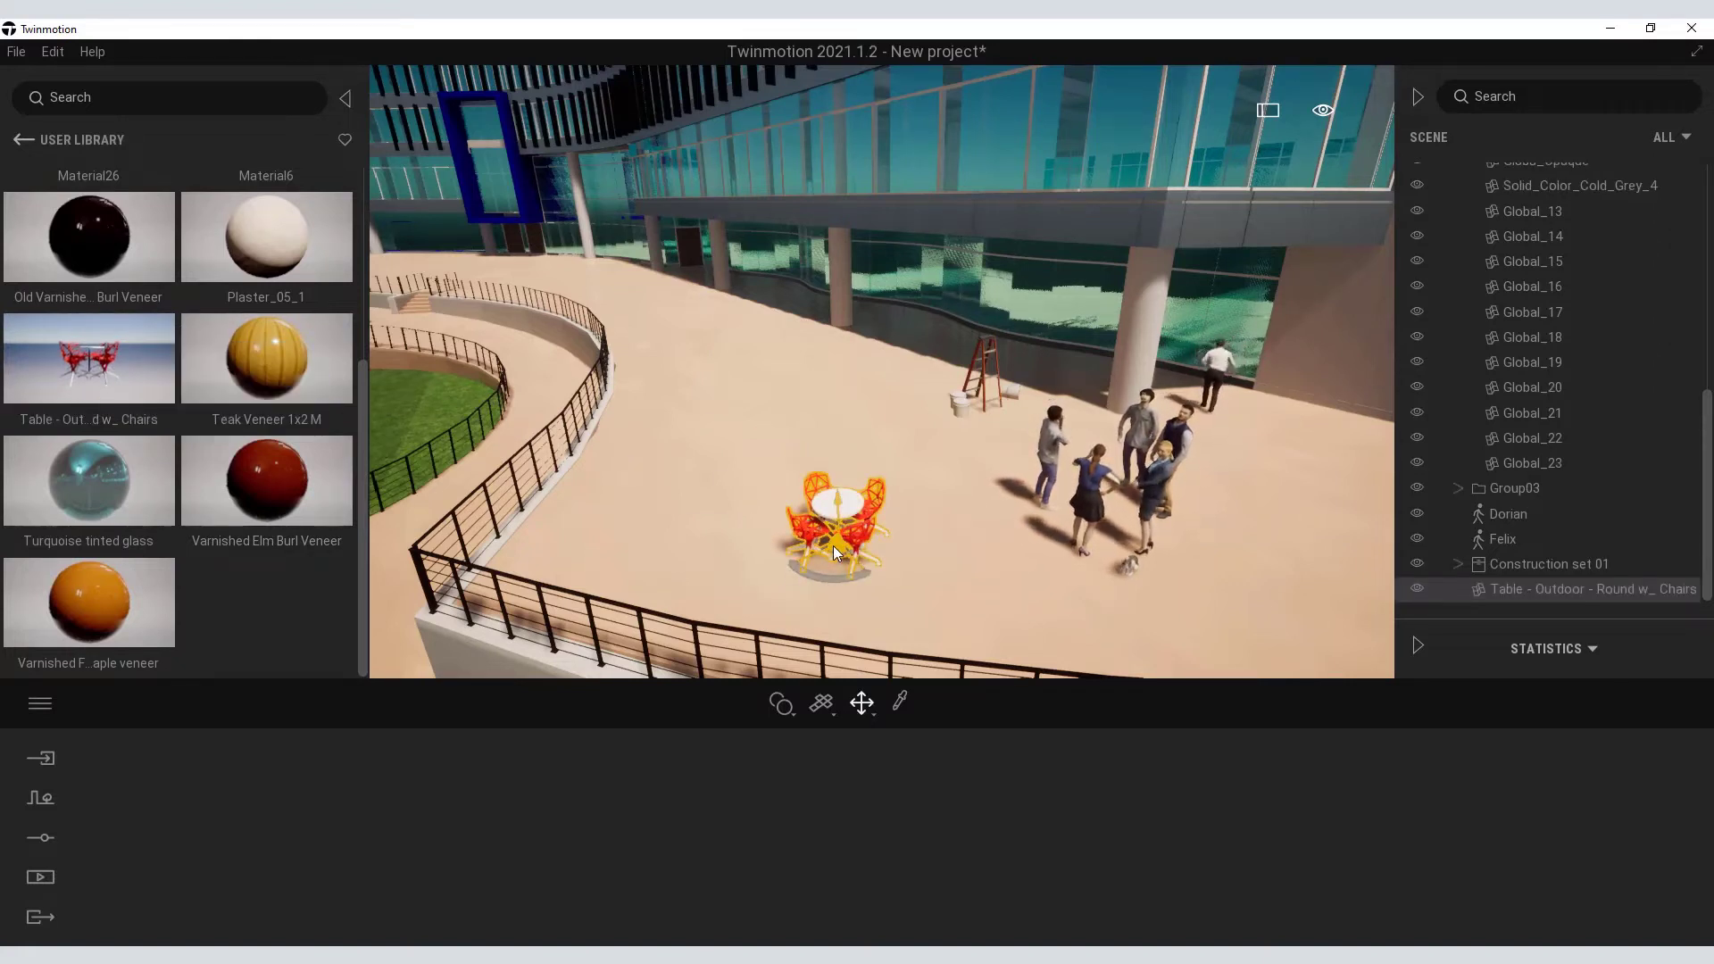
# - Copy the outdoor table set along the plaza beside the railing as 5 instances spaced 12.09 ft apart
pyautogui.keyDown('alt'); pyautogui.moveTo(833, 544); pyautogui.dragTo(757, 449); pyautogui.keyUp('alt')
pyautogui.click(841, 486)
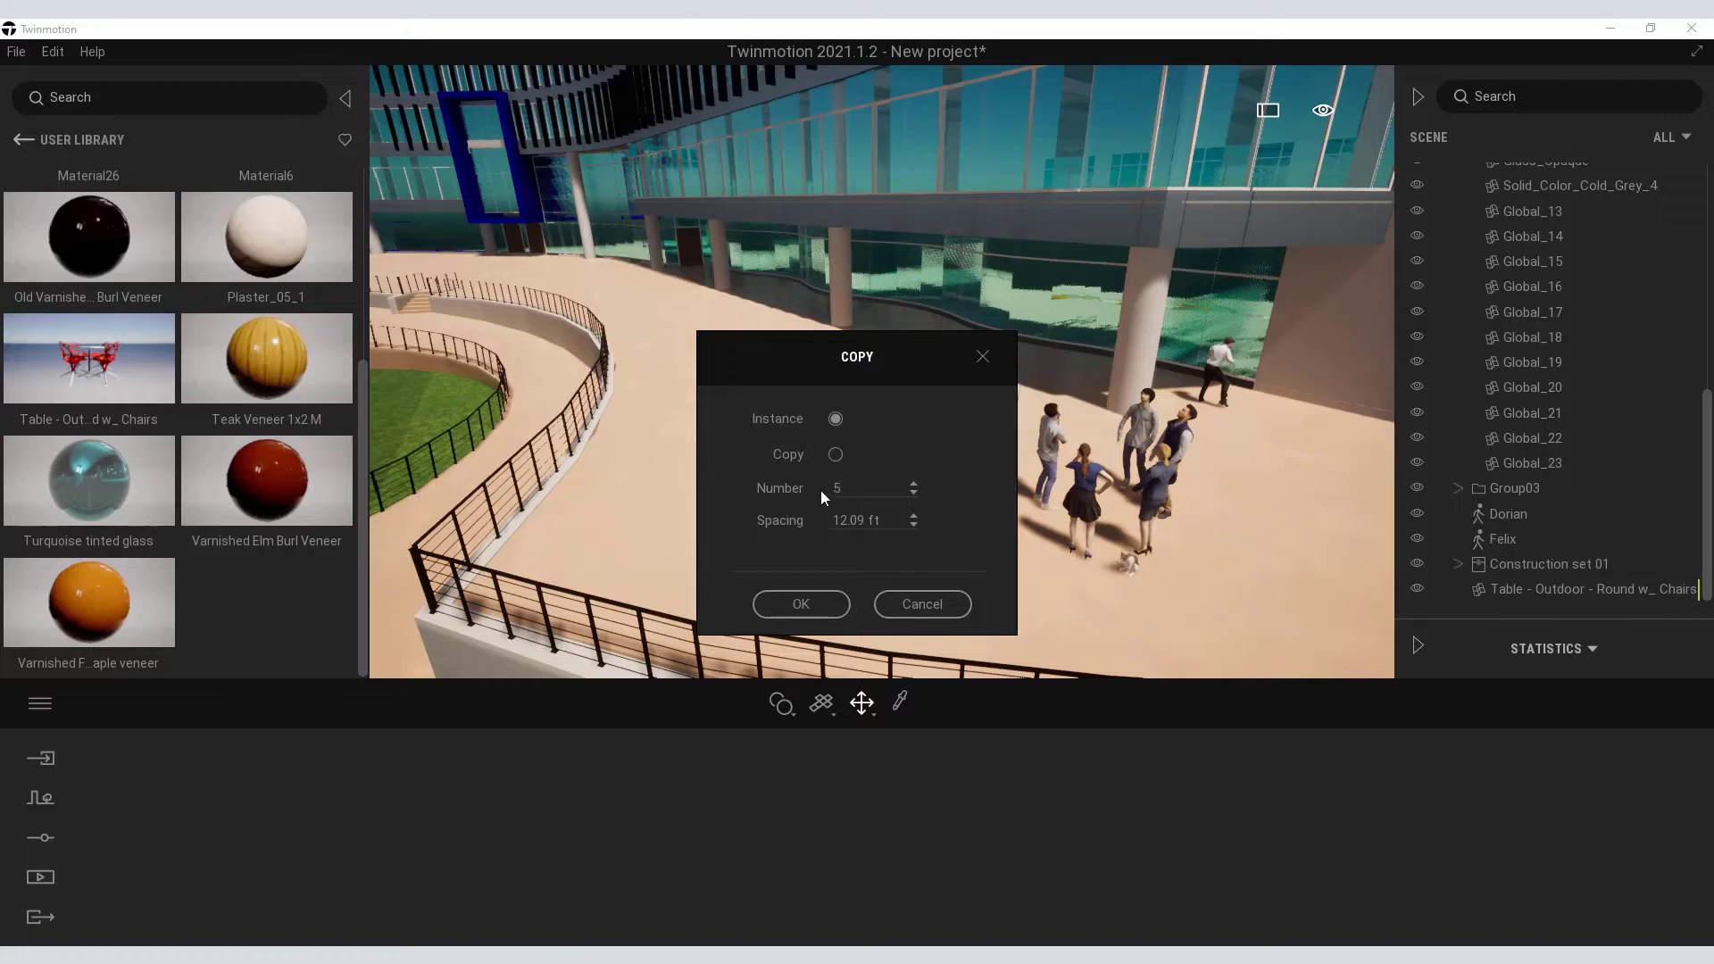
pyautogui.click(800, 603)
# - Replace the chairs' red polished aluminum paint with the Aluminium panels 150x150 material from the metal library
pyautogui.scroll(-1, 831, 537)
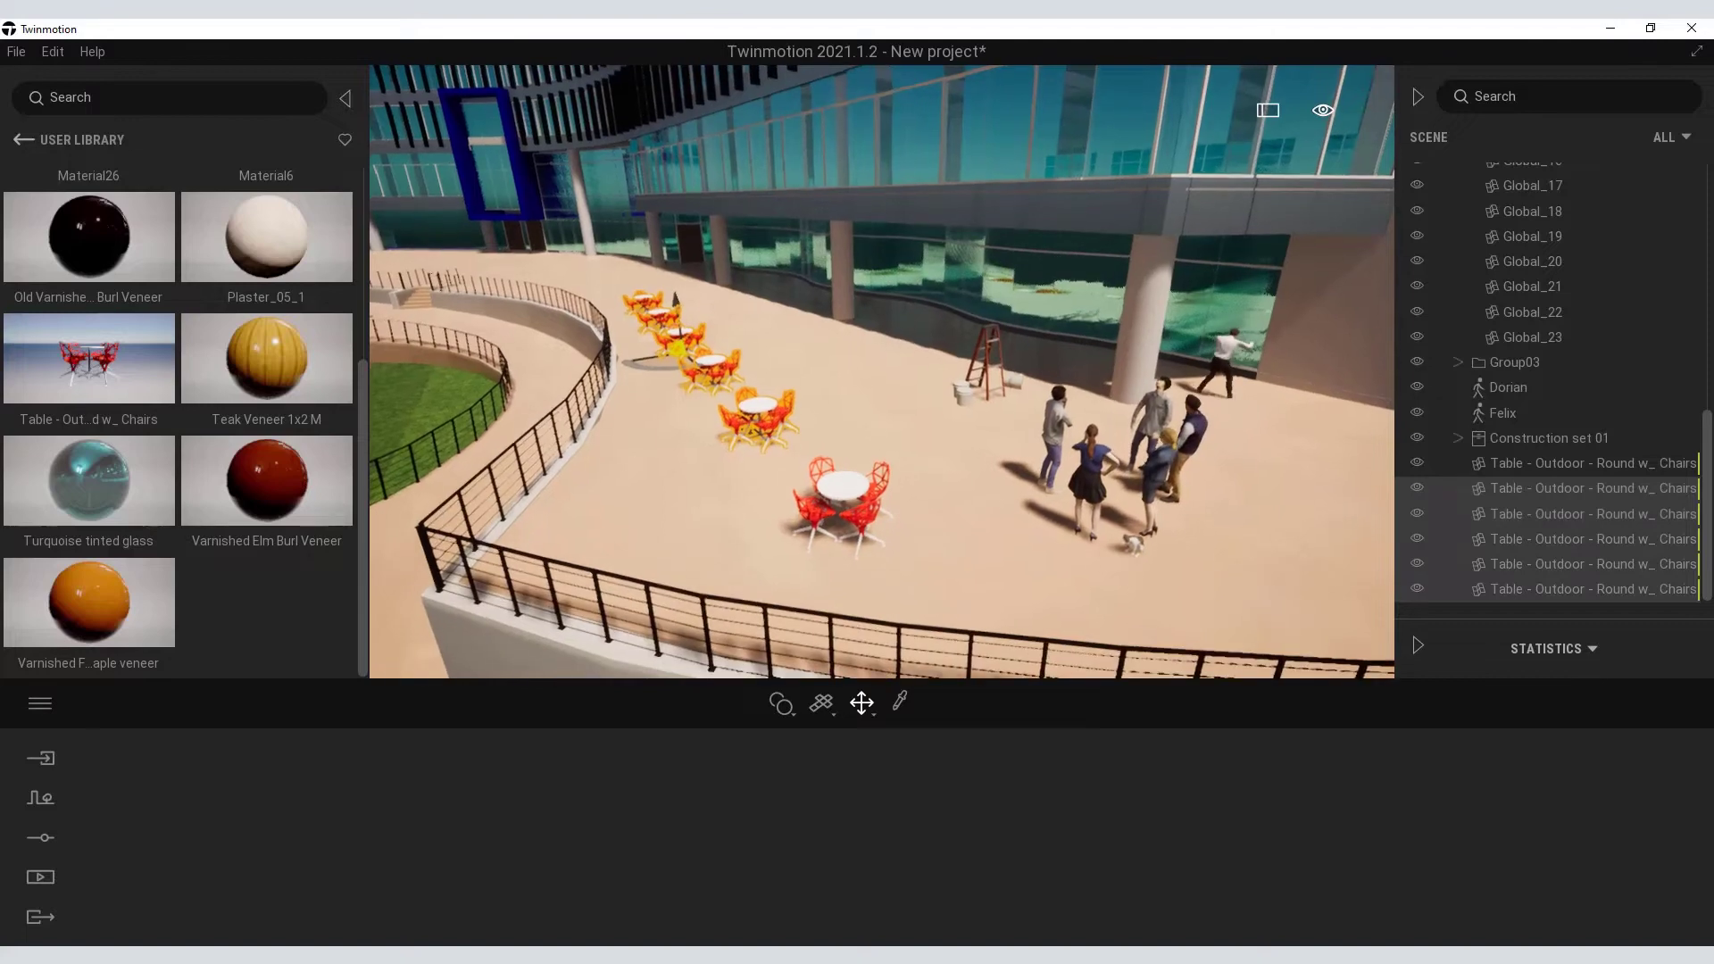
pyautogui.scroll(3, 835, 560)
pyautogui.moveTo(794, 652); pyautogui.dragTo(722, 607, button='middle')
pyautogui.click(655, 552)
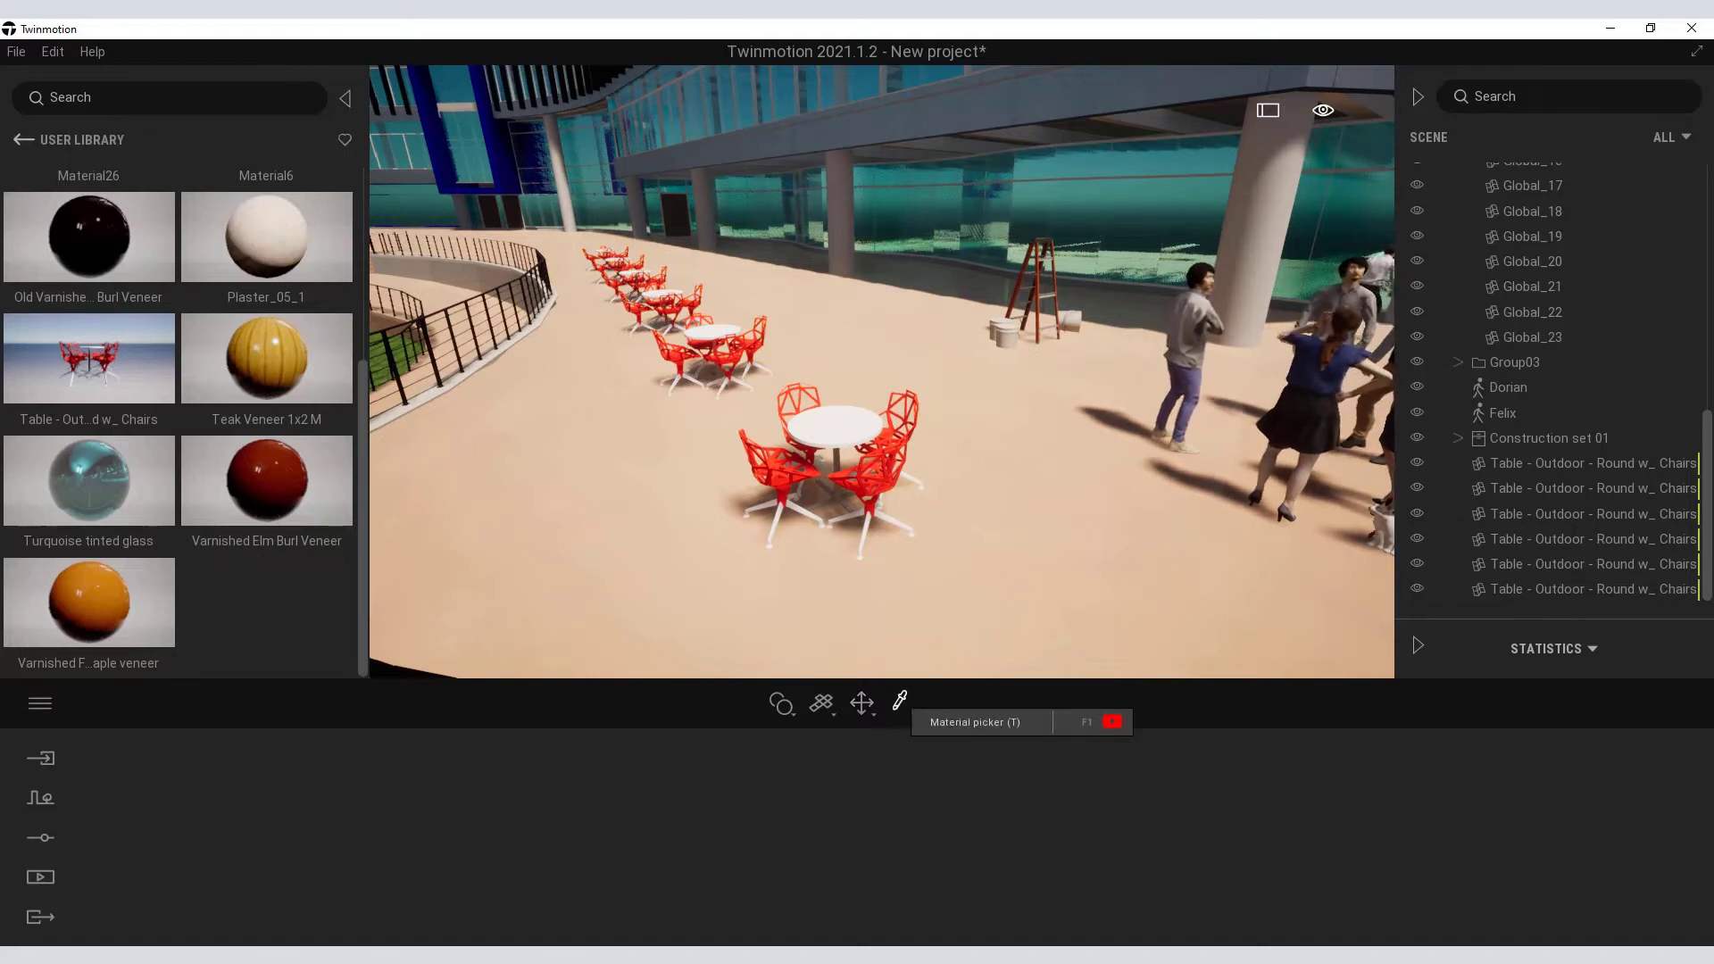
pyautogui.click(902, 705)
pyautogui.click(798, 464)
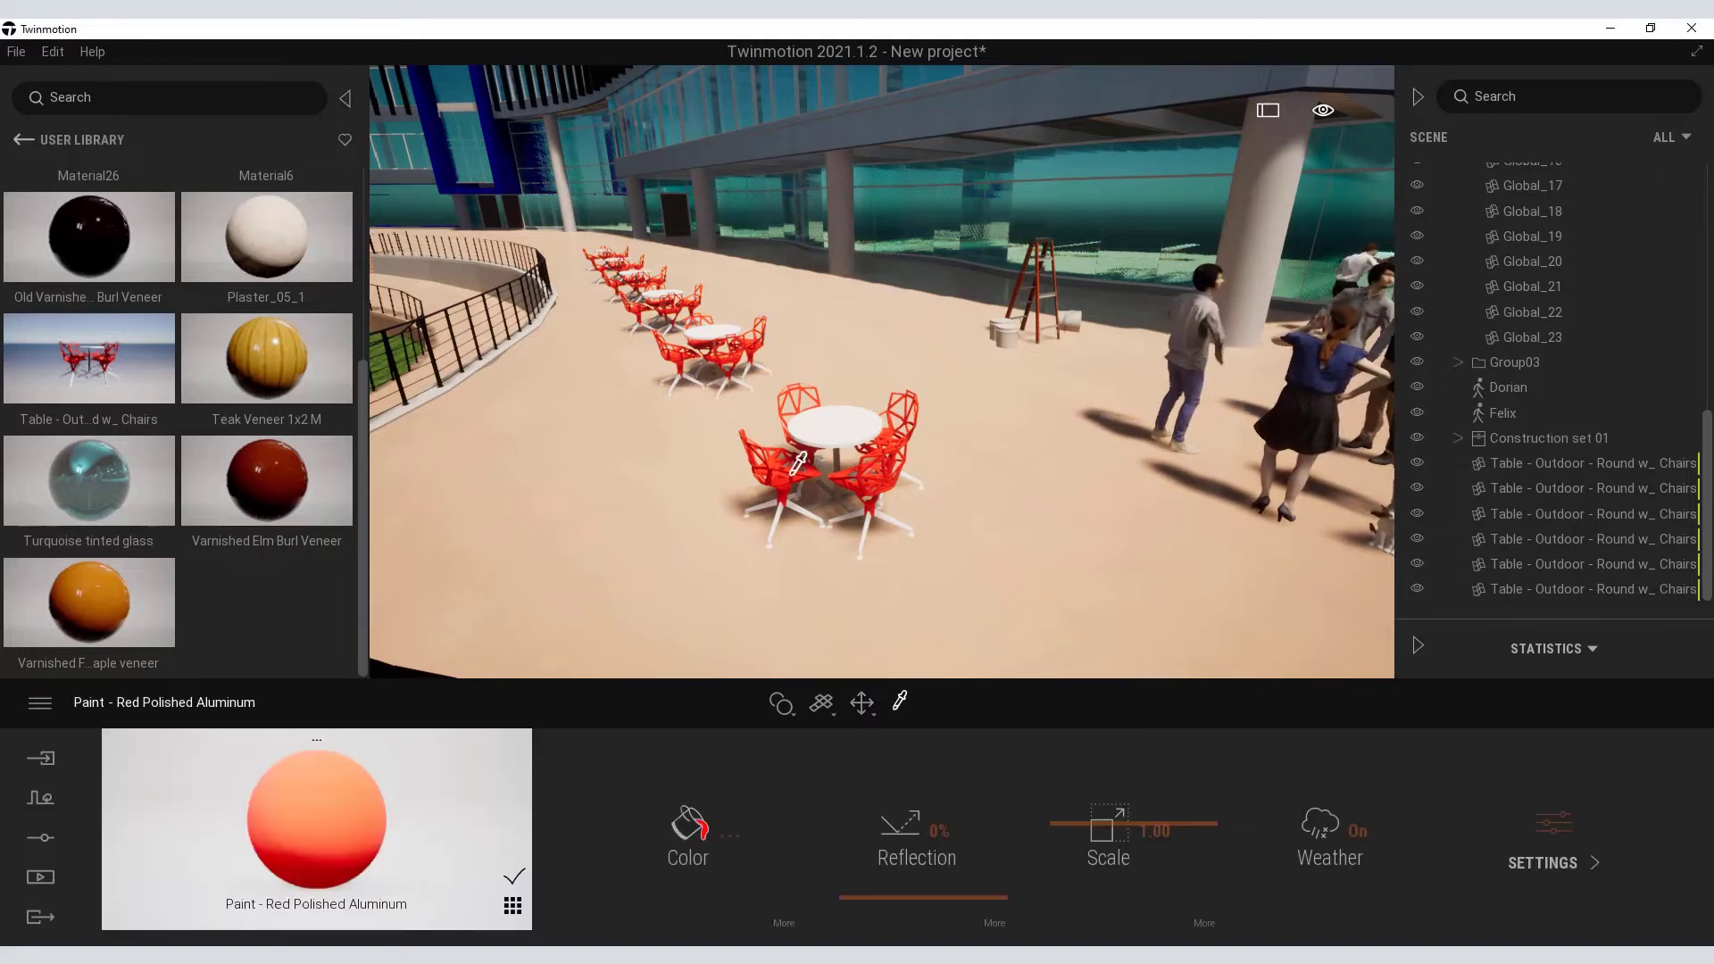
pyautogui.click(20, 143)
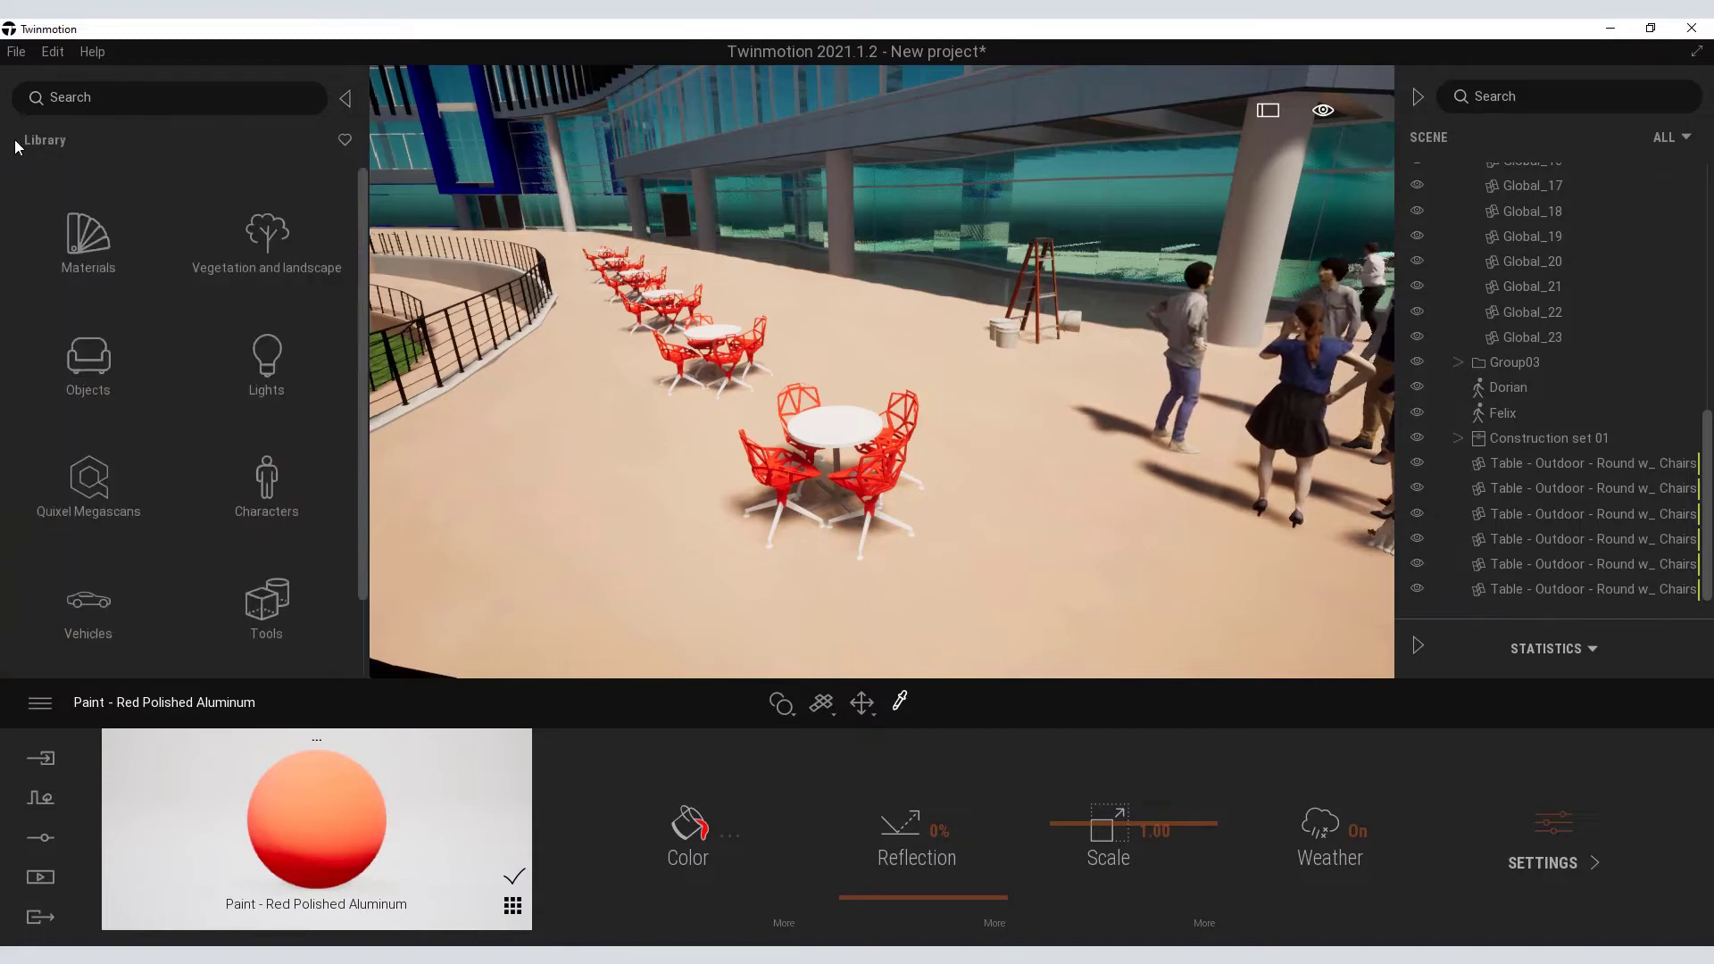
pyautogui.click(87, 245)
pyautogui.click(266, 237)
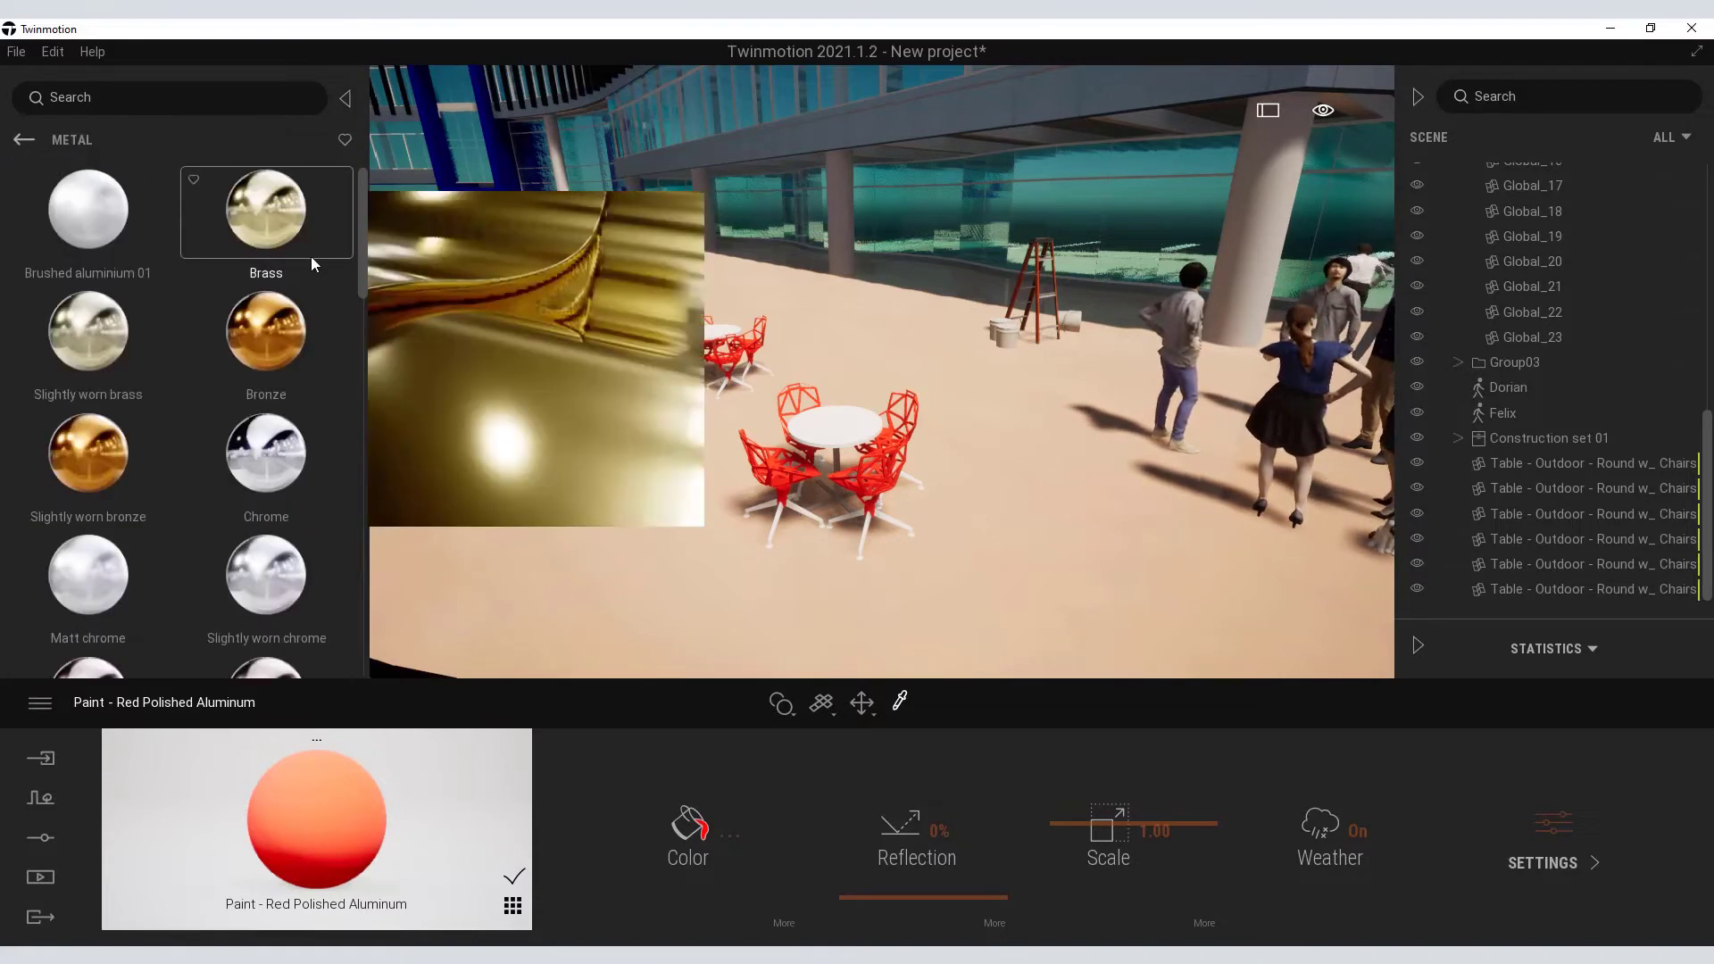
pyautogui.scroll(-10, 359, 311)
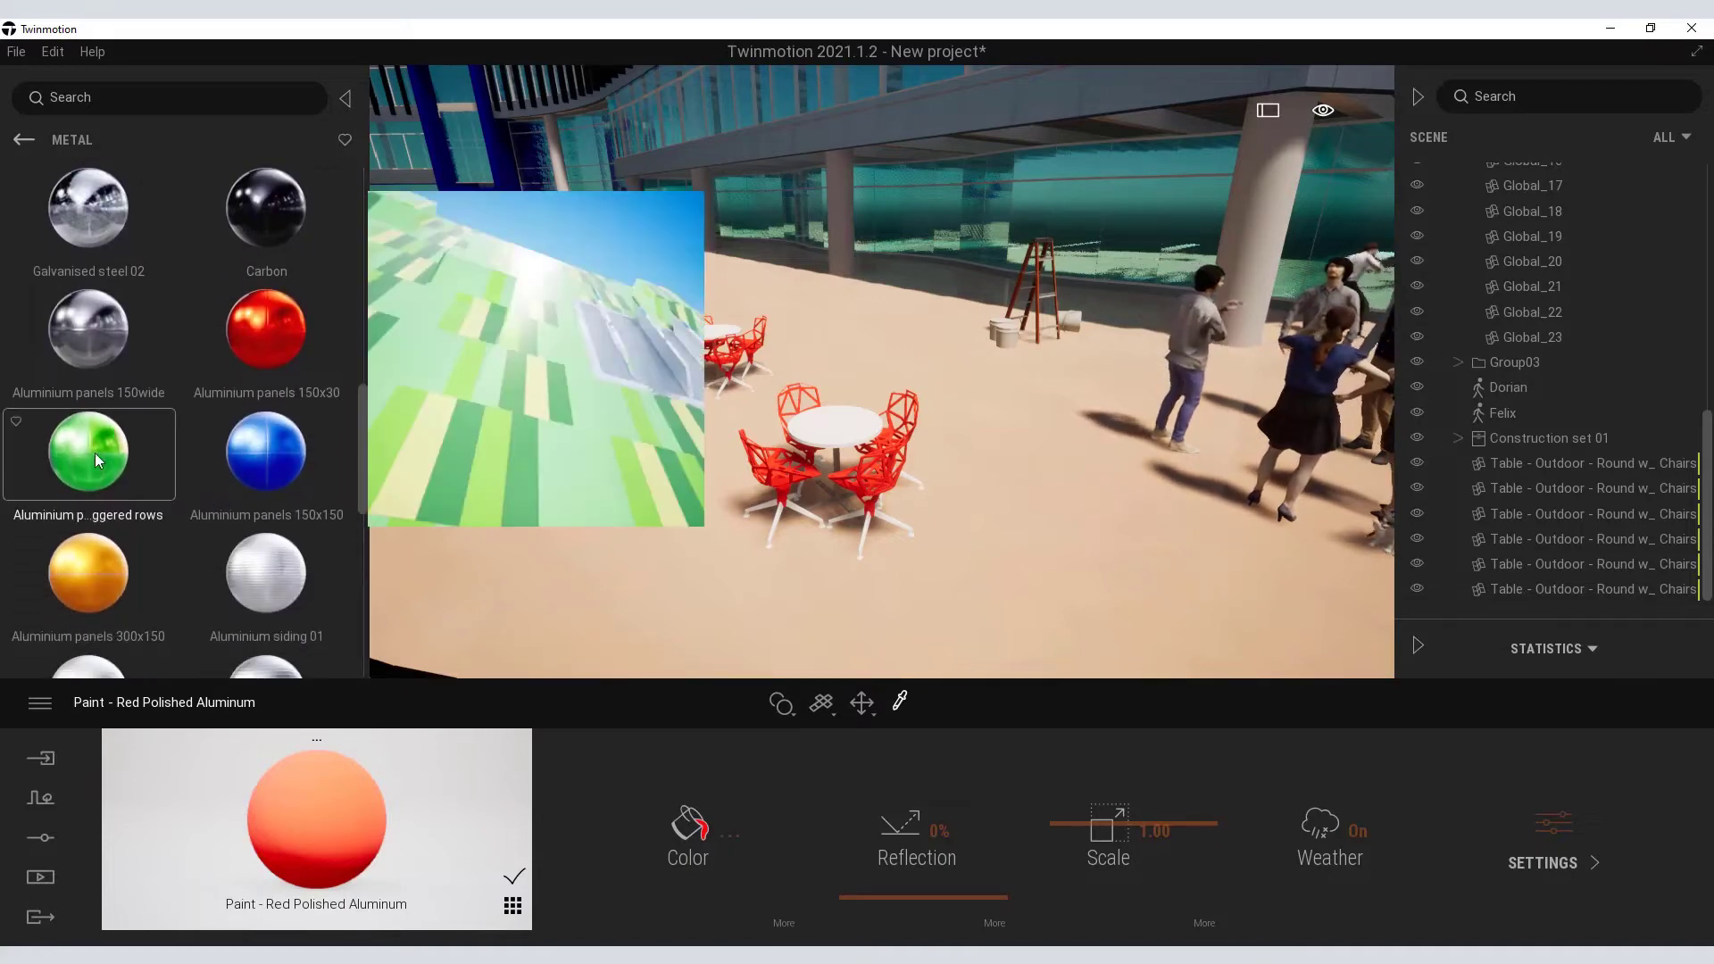
pyautogui.click(800, 476)
pyautogui.moveTo(266, 450); pyautogui.dragTo(786, 474)
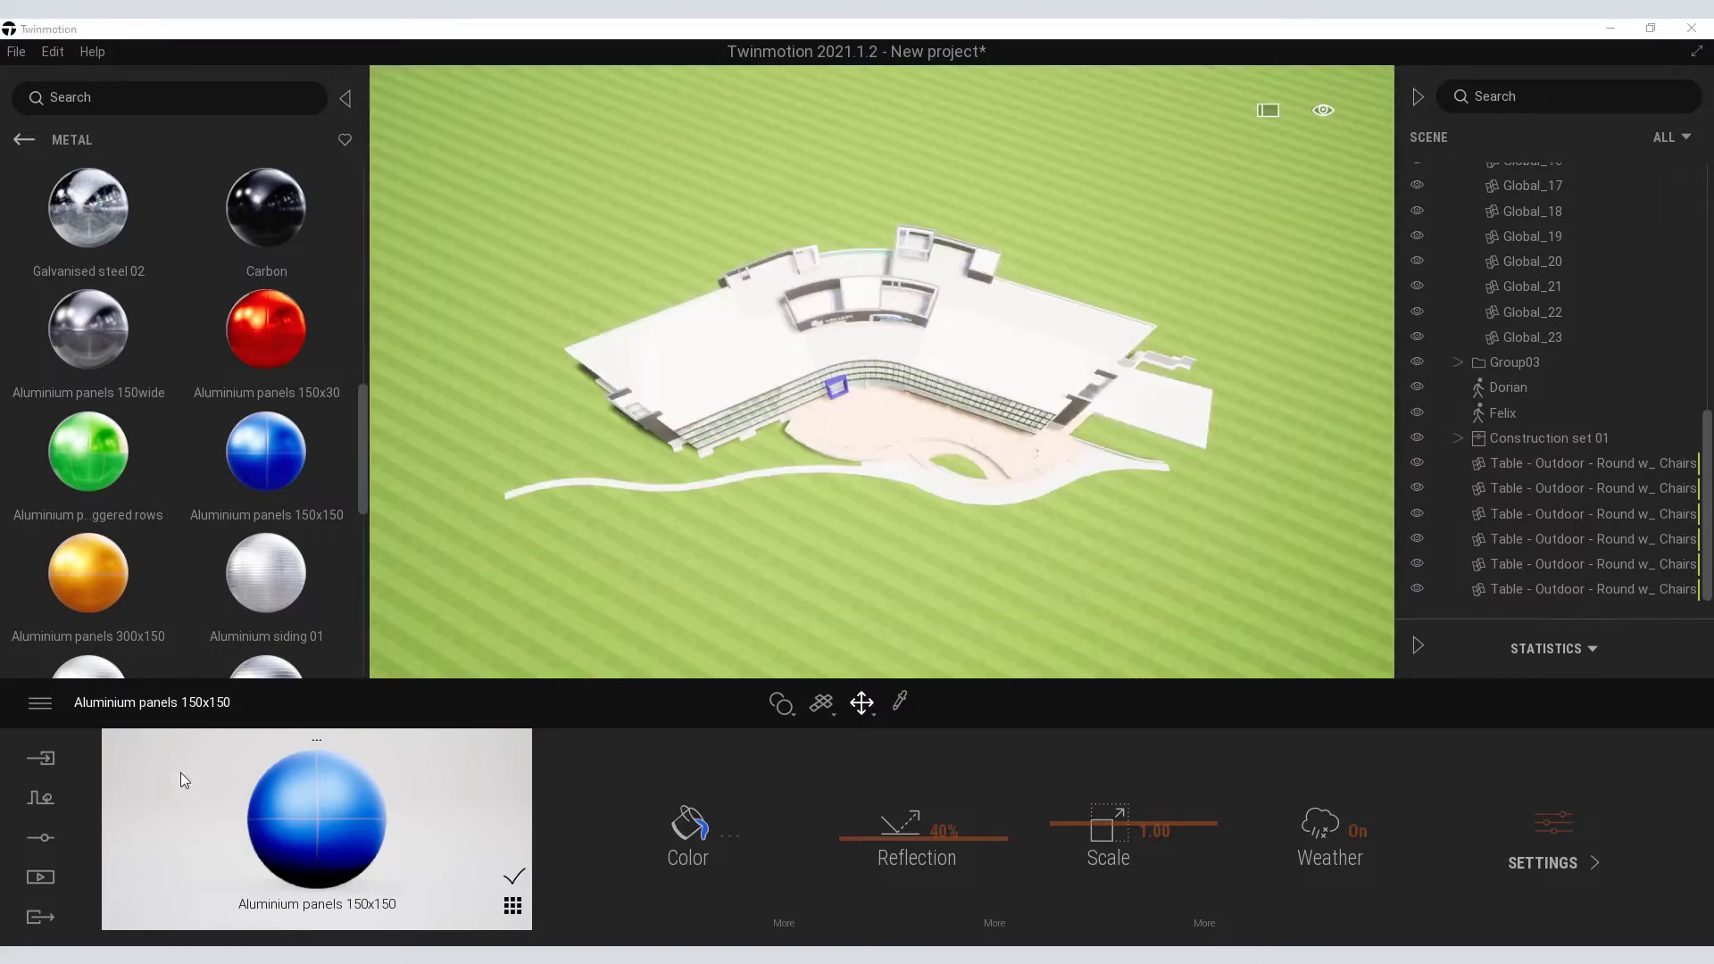
# - Load Nikko fir, Katsura tree, Japanese cedar, Ginkgo, Japanese walnut and Amur cork tree into the vegetation paint set
pyautogui.click(39, 801)
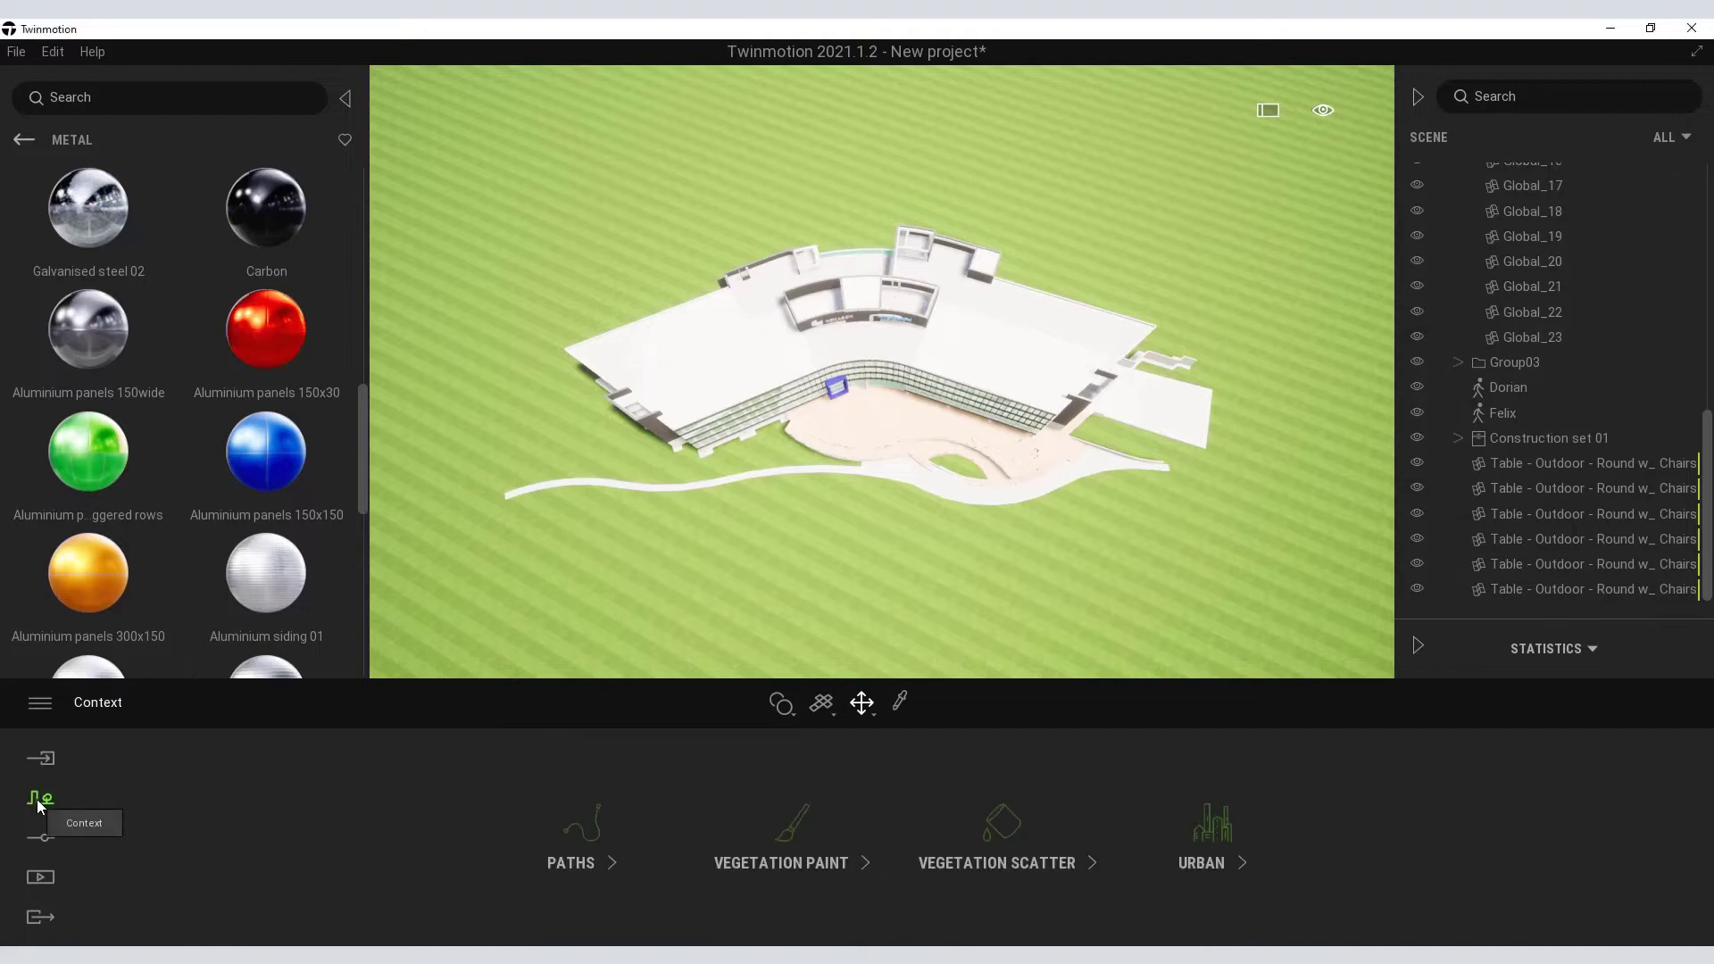
pyautogui.click(787, 839)
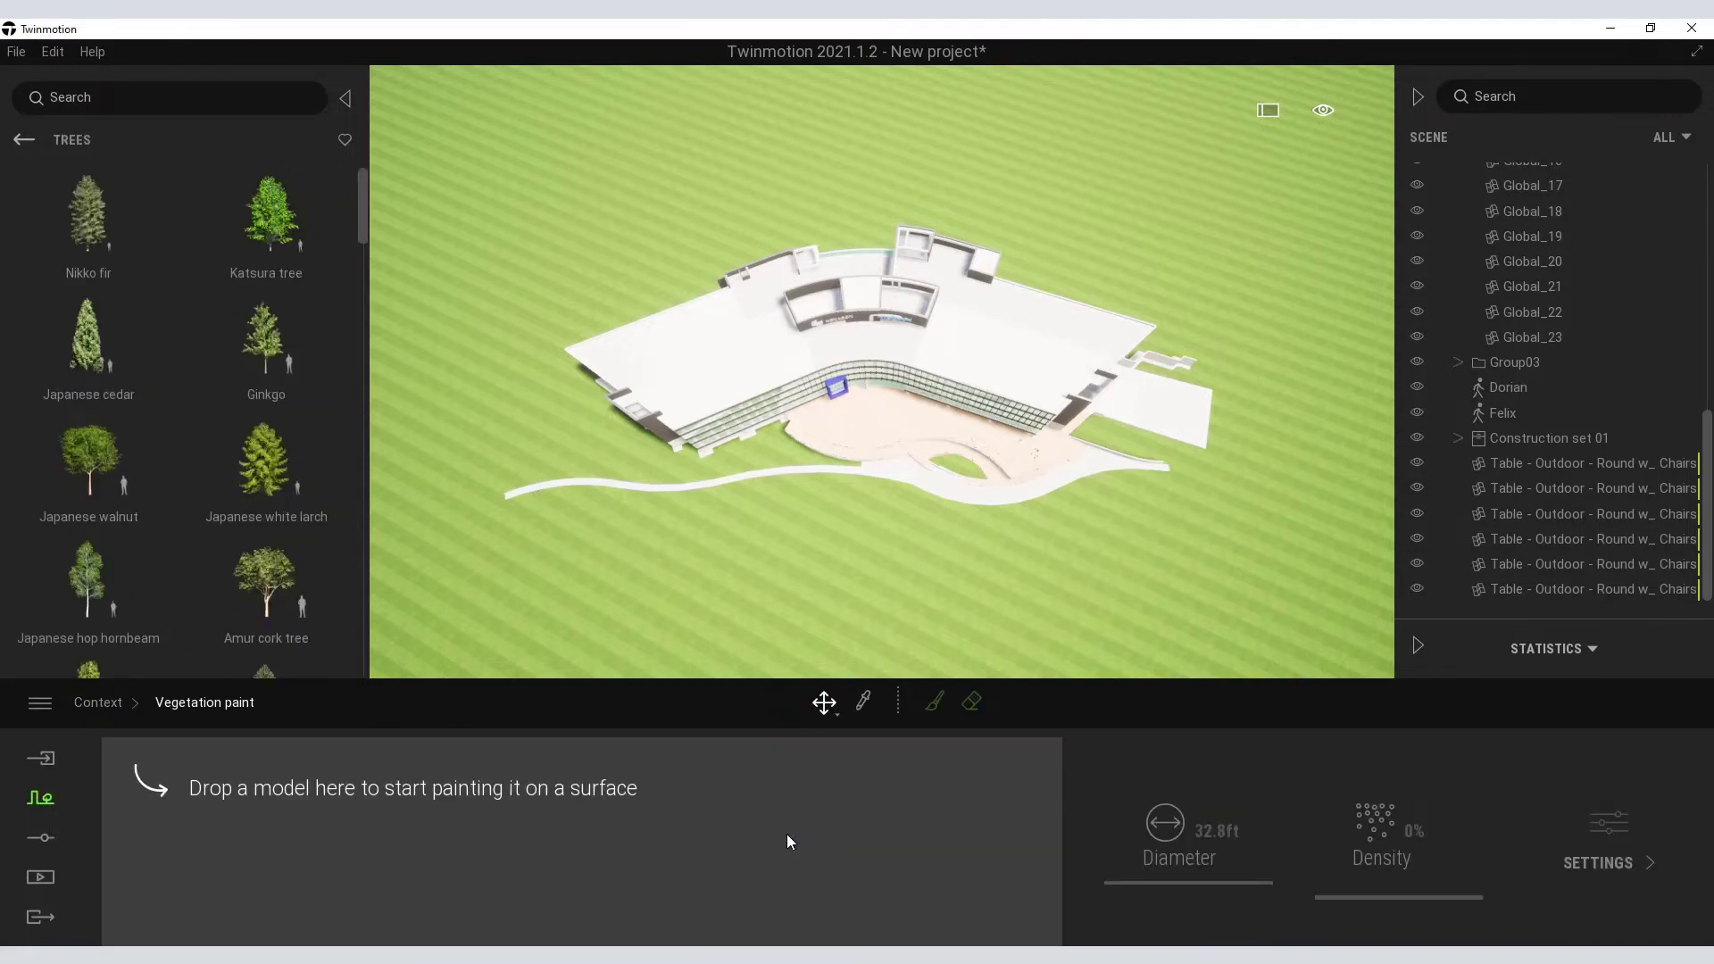
pyautogui.moveTo(97, 207); pyautogui.dragTo(266, 866)
pyautogui.moveTo(261, 791); pyautogui.dragTo(262, 791)
pyautogui.scroll(1, 268, 196)
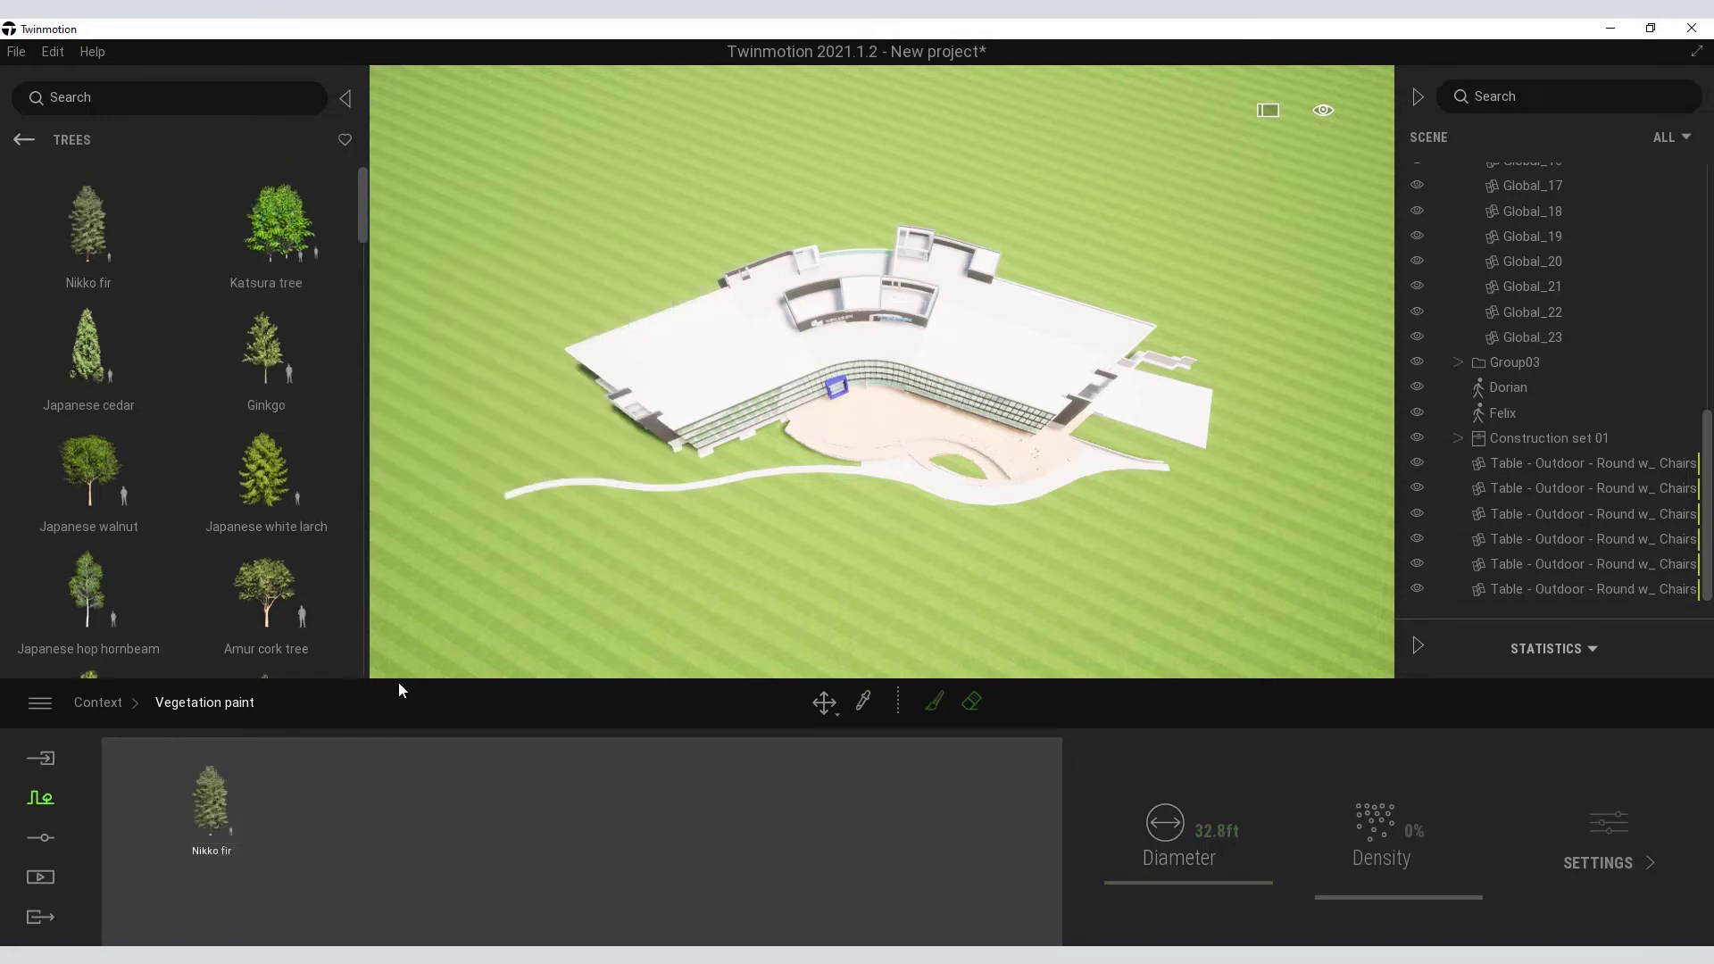
pyautogui.moveTo(381, 859); pyautogui.dragTo(373, 853)
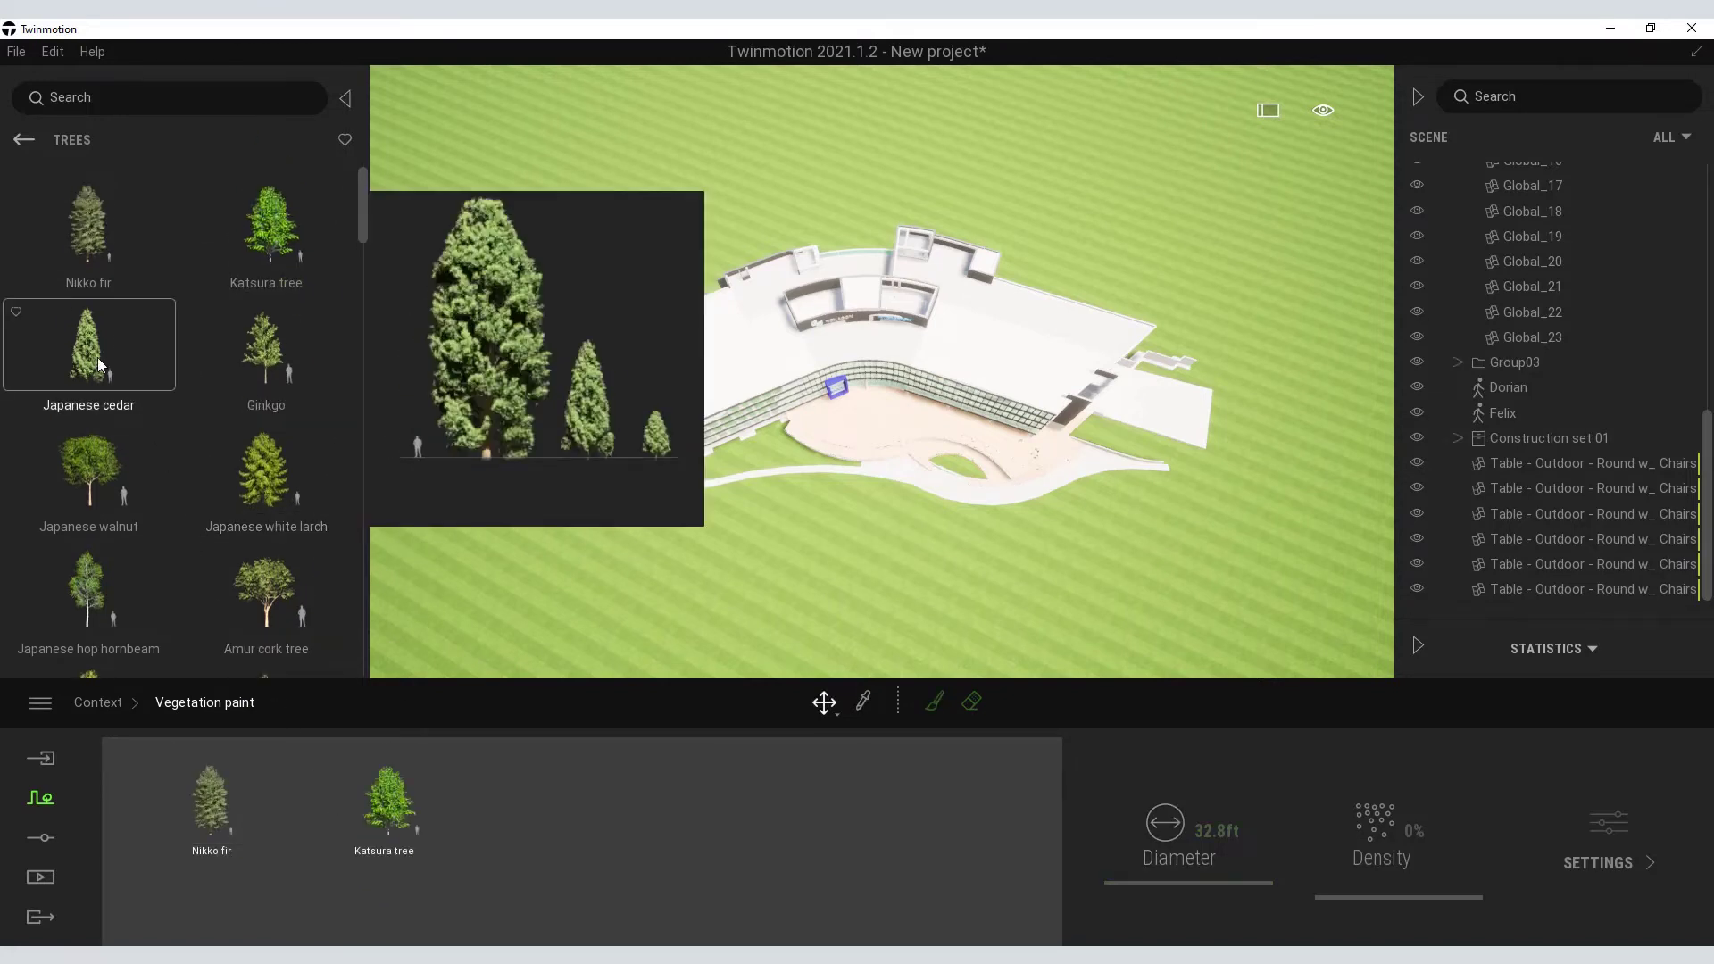
pyautogui.scroll(-1, 98, 357)
pyautogui.moveTo(474, 782); pyautogui.dragTo(544, 830)
pyautogui.moveTo(272, 322); pyautogui.dragTo(688, 840)
pyautogui.scroll(-1, 84, 426)
pyautogui.moveTo(84, 426); pyautogui.dragTo(866, 876)
pyautogui.scroll(-1, 282, 580)
pyautogui.moveTo(268, 535); pyautogui.dragTo(795, 920)
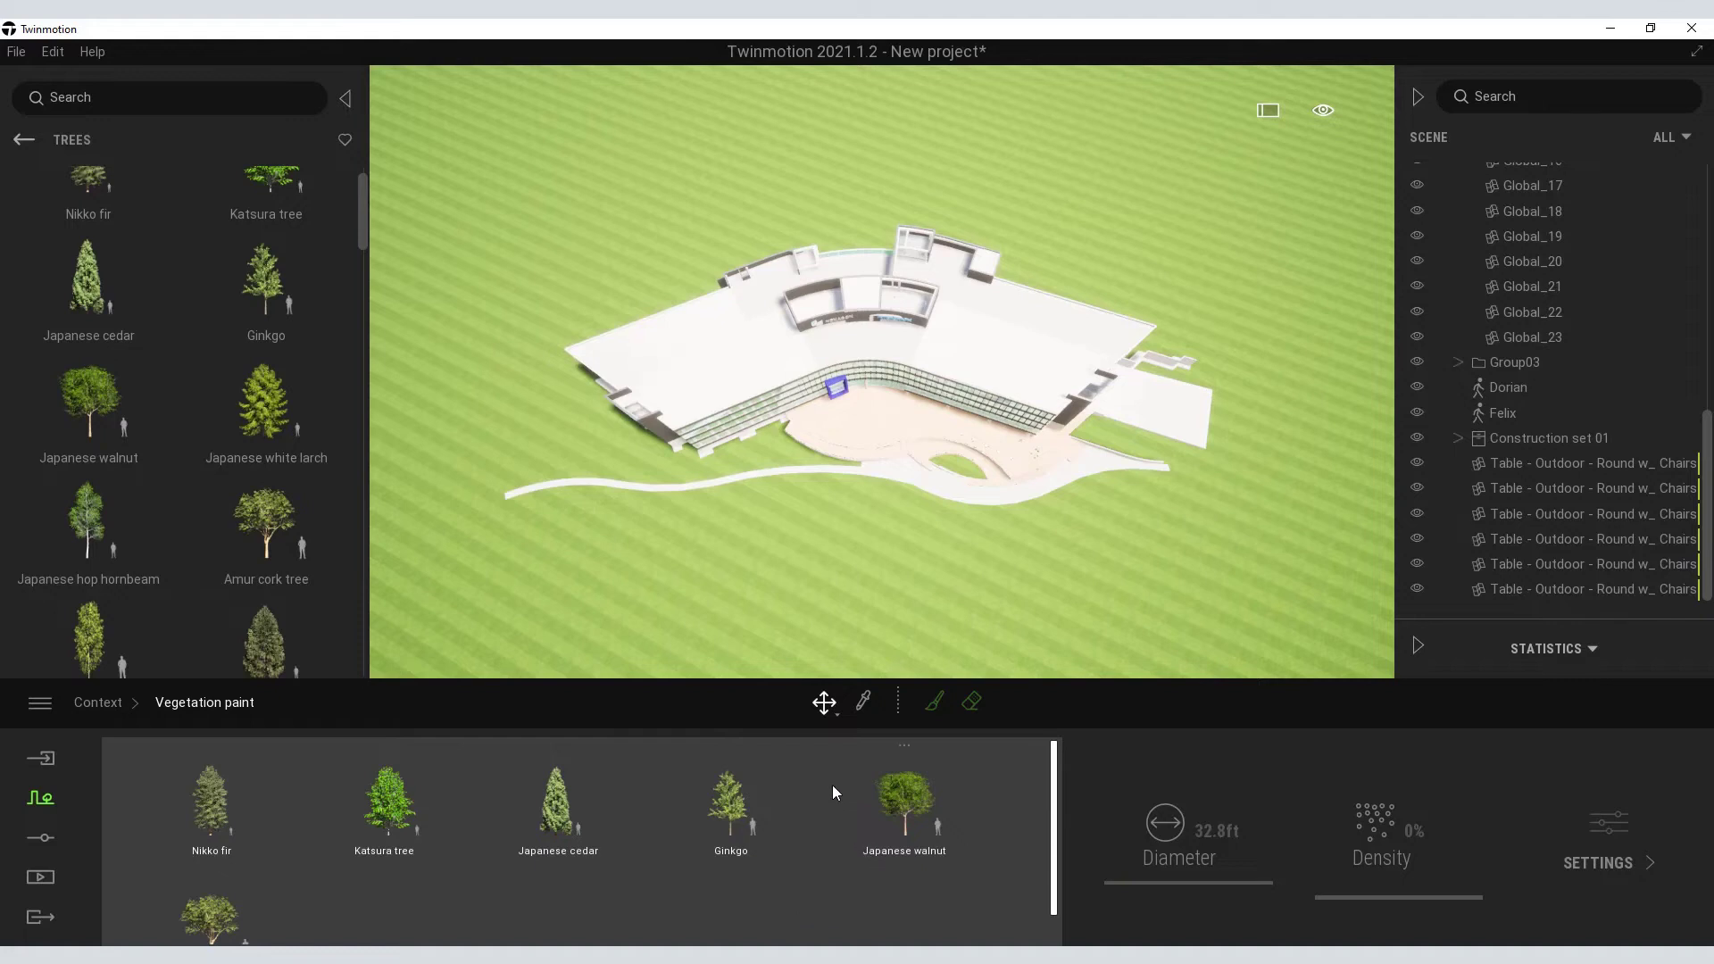
# - Set the vegetation brush diameter to 88.0 ft and paint the mixed trees over the grass around the building
pyautogui.click(932, 712)
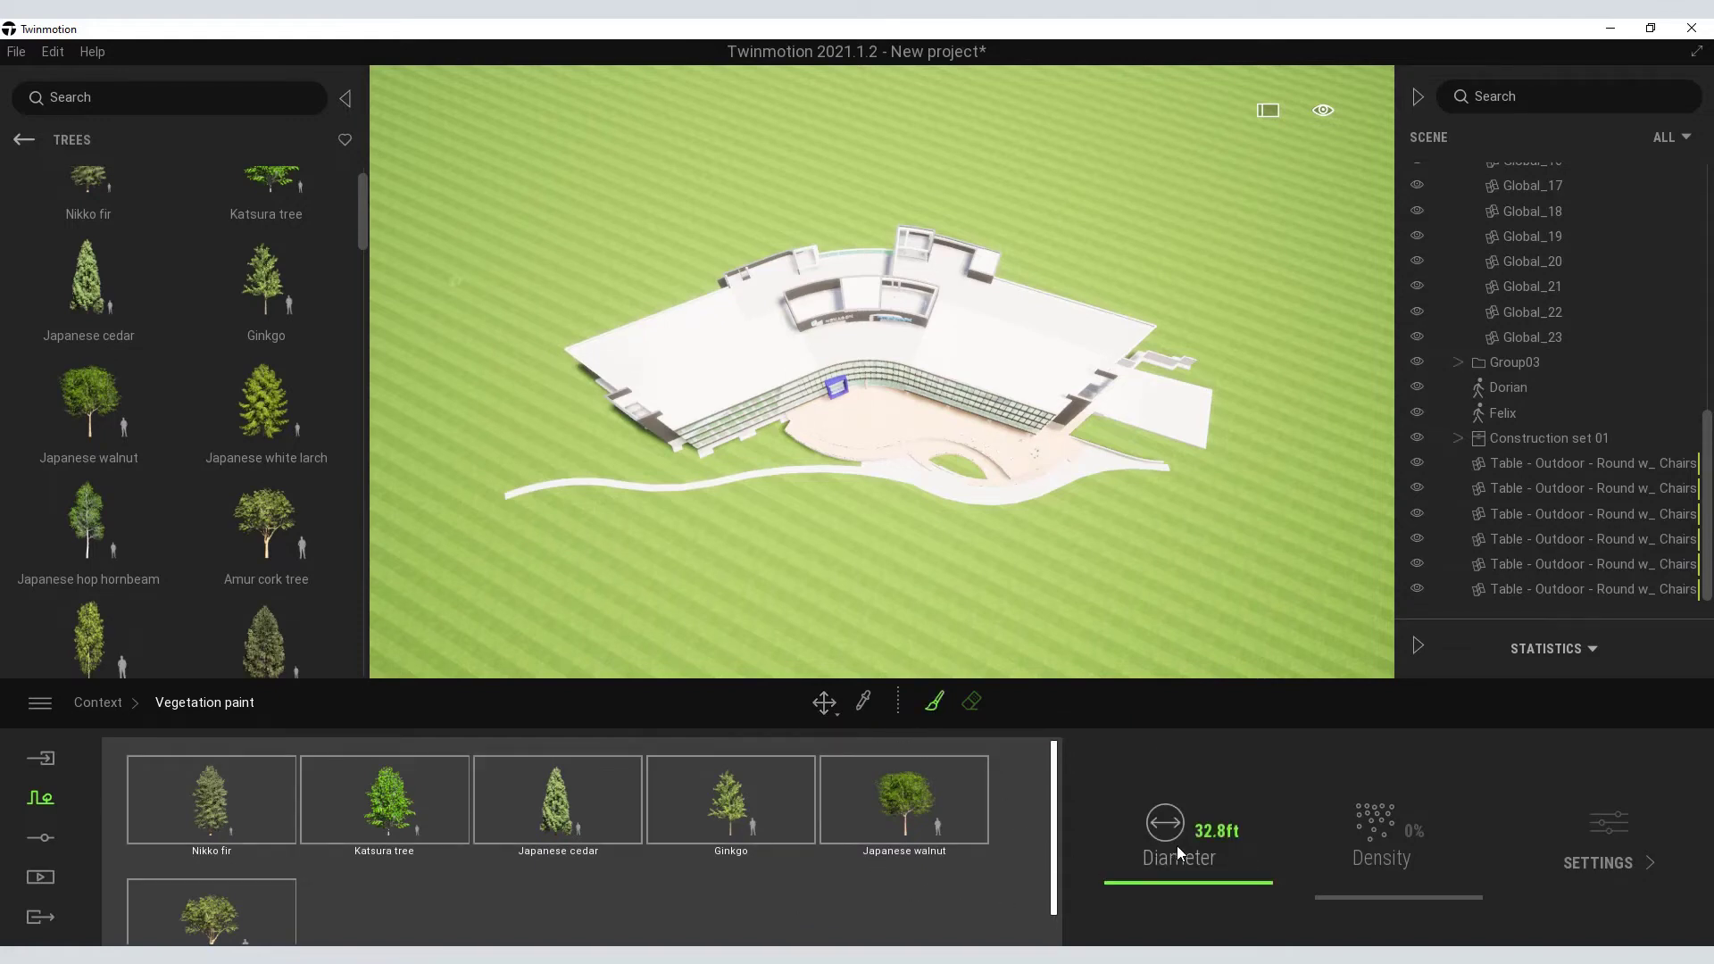
pyautogui.moveTo(1160, 880); pyautogui.dragTo(1148, 859)
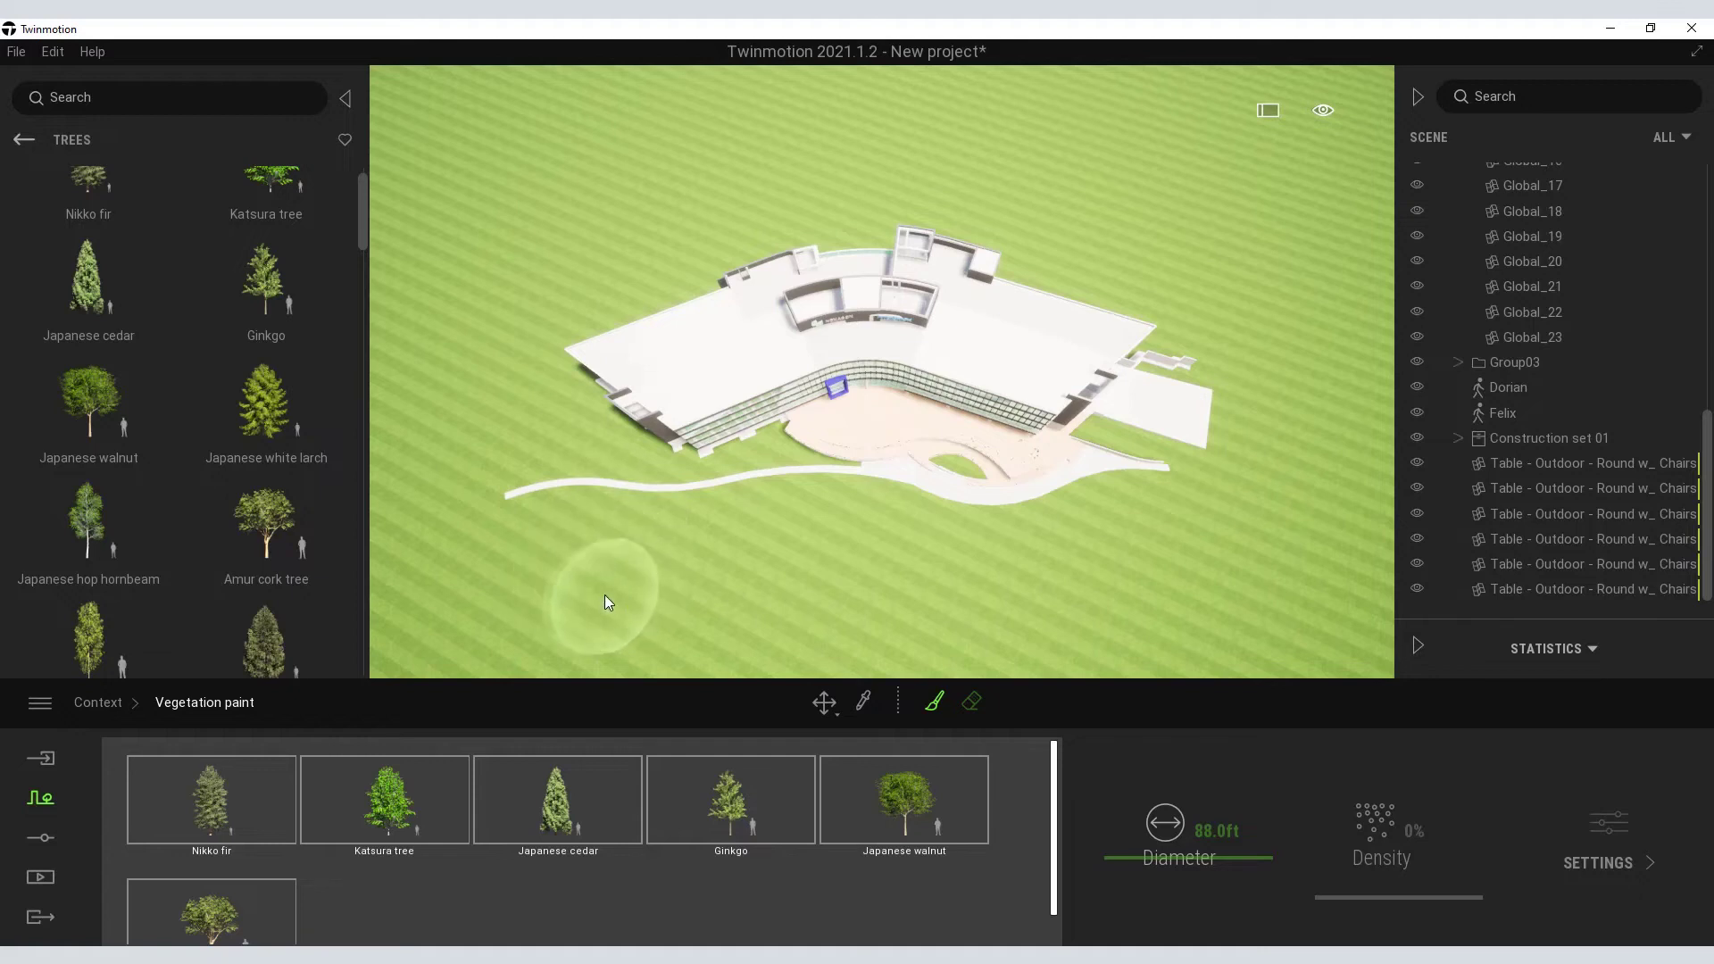
pyautogui.moveTo(603, 594)
pyautogui.mouseDown()
pyautogui.moveTo(534, 522)
pyautogui.moveTo(496, 398)
pyautogui.moveTo(555, 272)
pyautogui.moveTo(661, 216)
pyautogui.mouseUp()
pyautogui.moveTo(1141, 253)
pyautogui.mouseDown()
pyautogui.moveTo(1239, 296)
pyautogui.moveTo(1302, 436)
pyautogui.moveTo(1284, 544)
pyautogui.moveTo(1140, 549)
pyautogui.moveTo(1047, 581)
pyautogui.moveTo(748, 554)
pyautogui.moveTo(710, 592)
pyautogui.moveTo(837, 625)
pyautogui.mouseUp()
pyautogui.press('Escape')
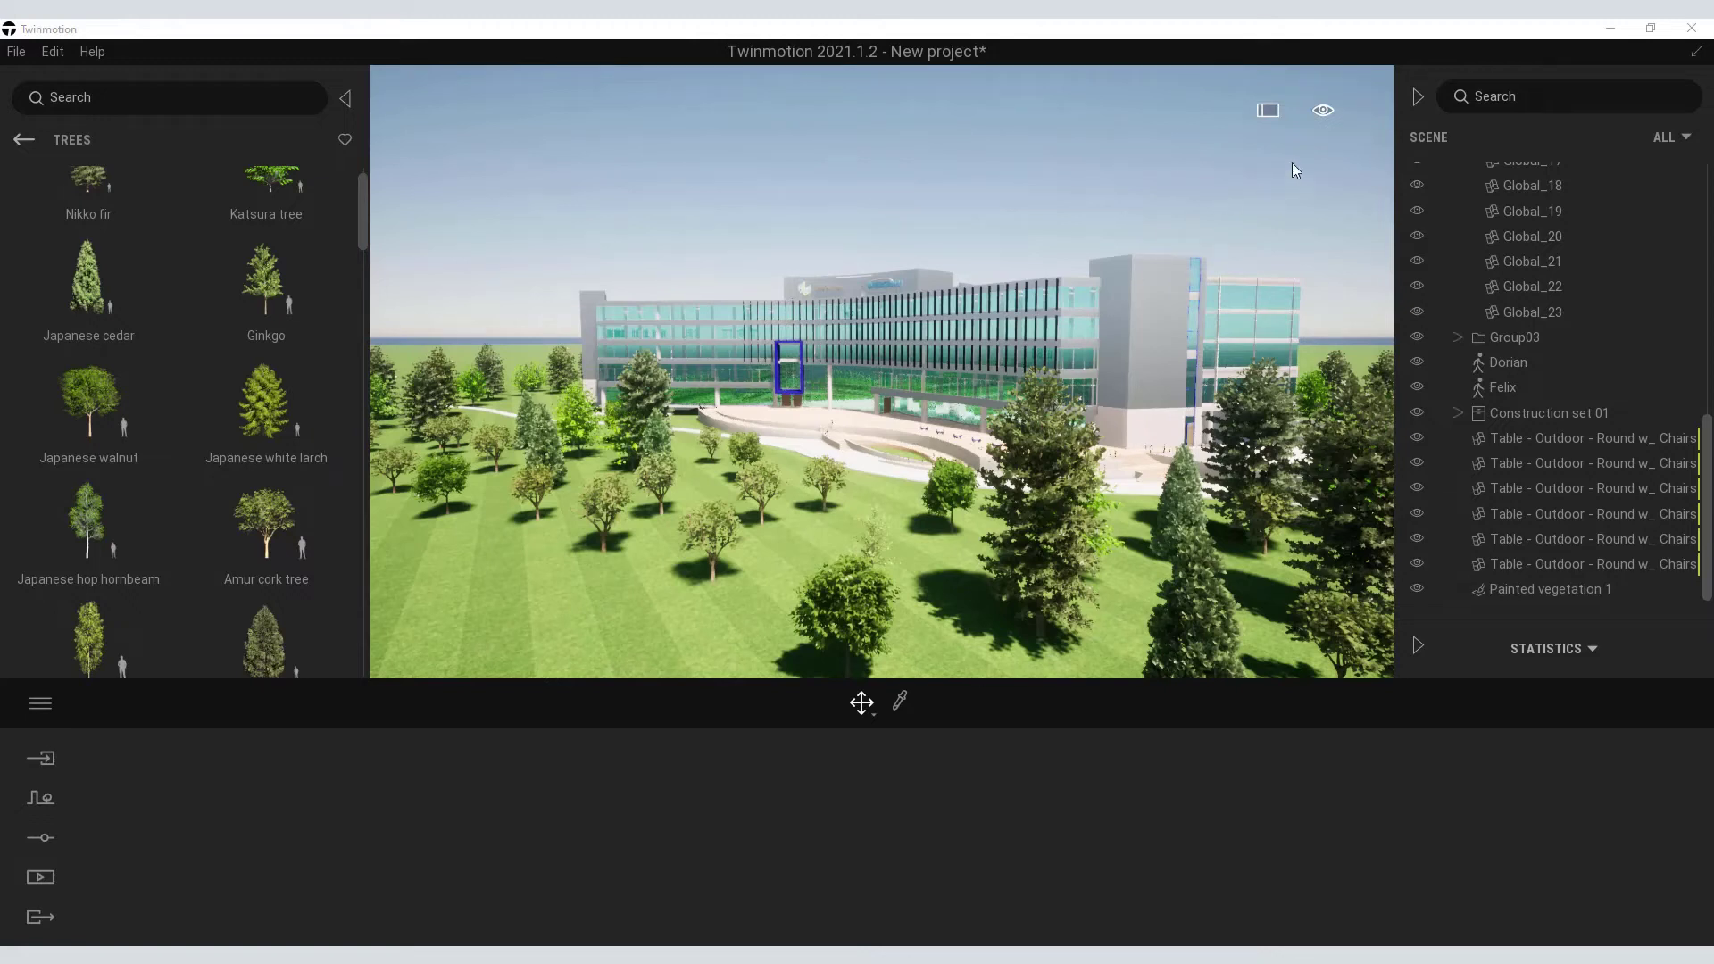
# - Set the scene's time of day to 09:06 in the viewport's quick settings
pyautogui.click(1322, 110)
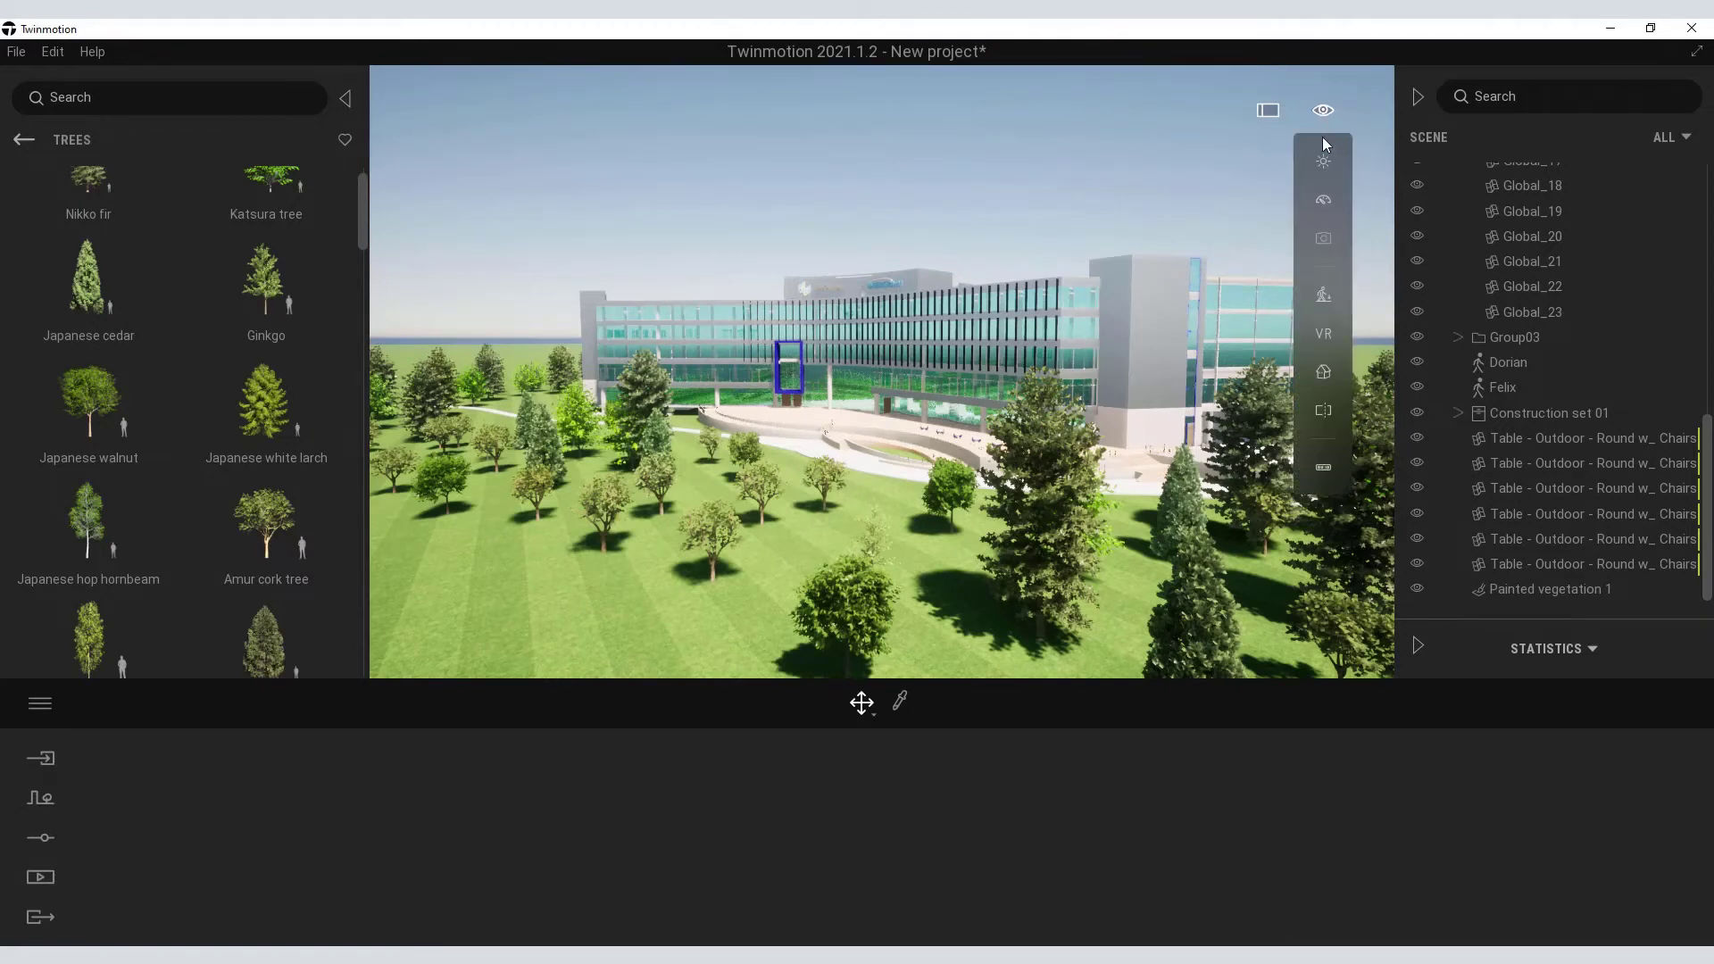
pyautogui.moveTo(1326, 168)
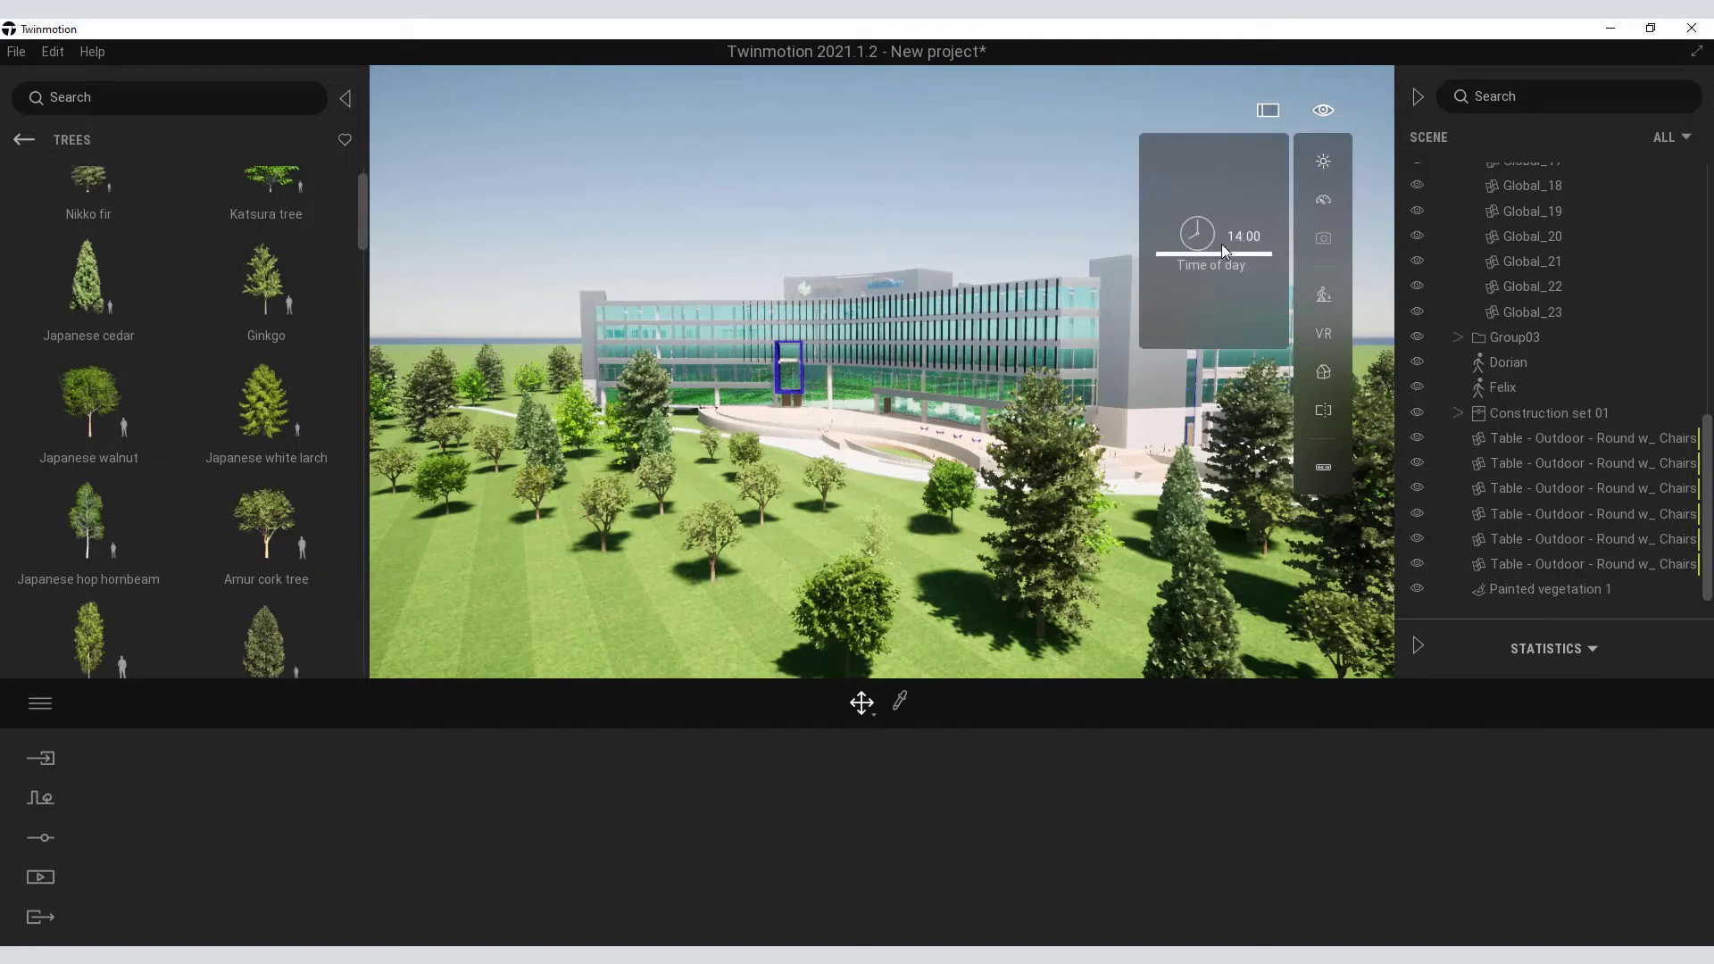
pyautogui.moveTo(1208, 250)
pyautogui.mouseDown()
pyautogui.moveTo(1213, 221)
pyautogui.moveTo(1221, 297)
pyautogui.moveTo(1211, 220)
pyautogui.mouseUp()
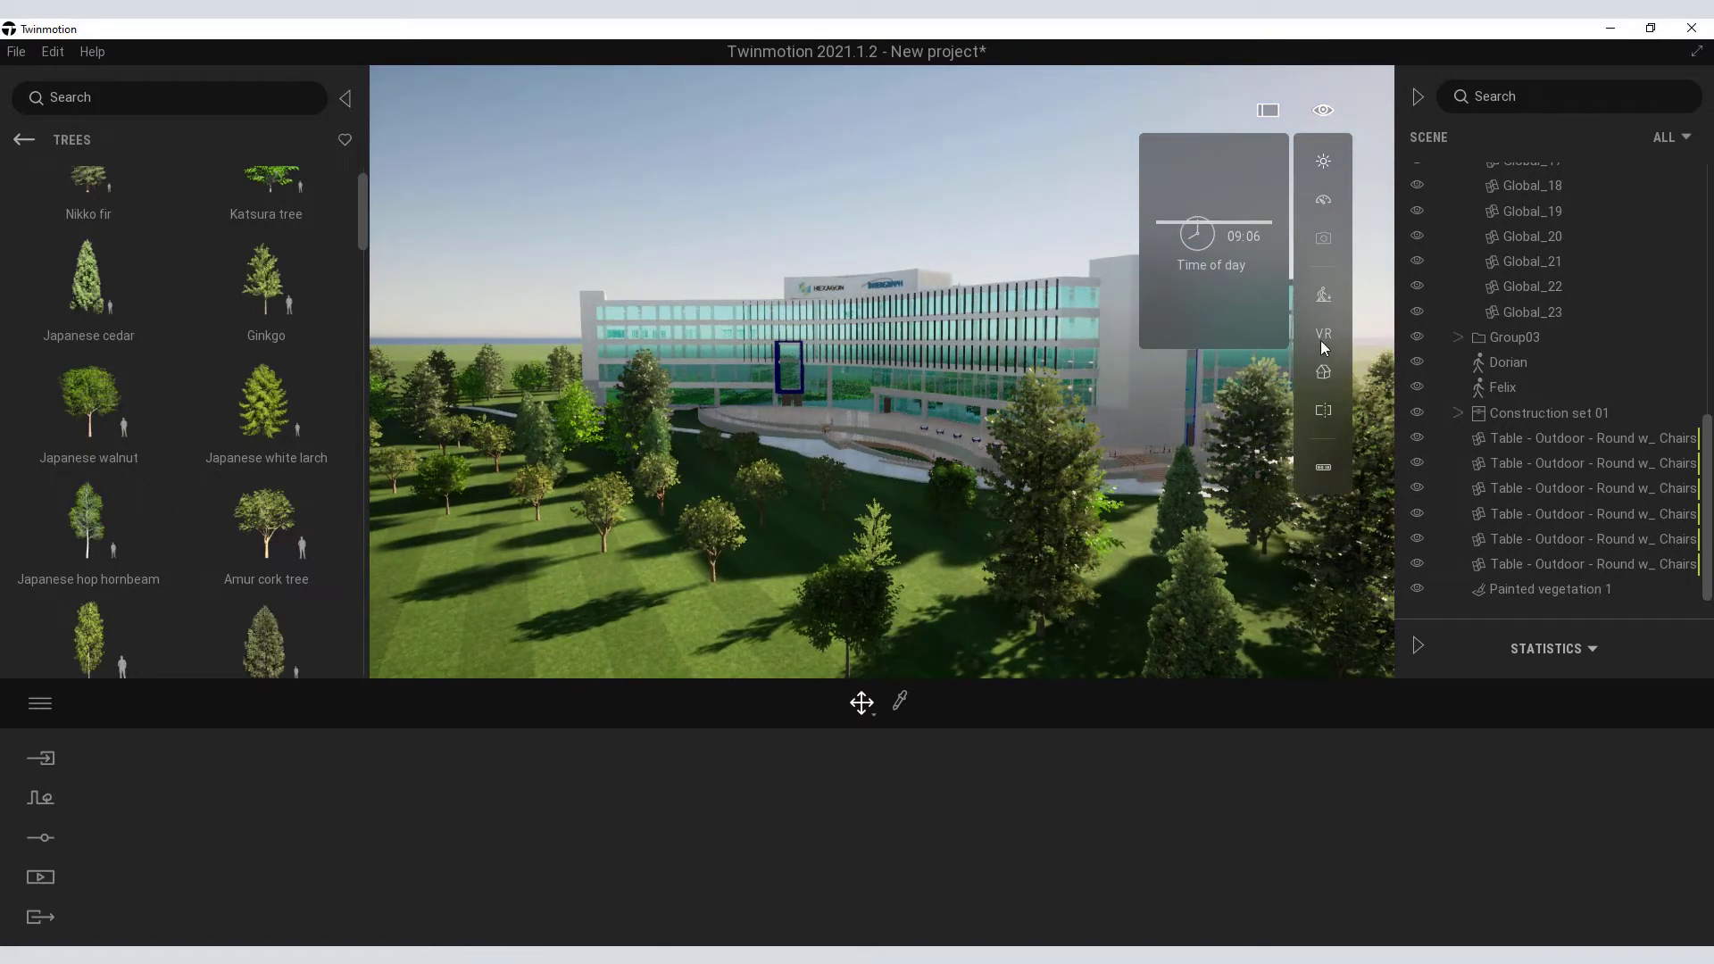
pyautogui.moveTo(1322, 340)
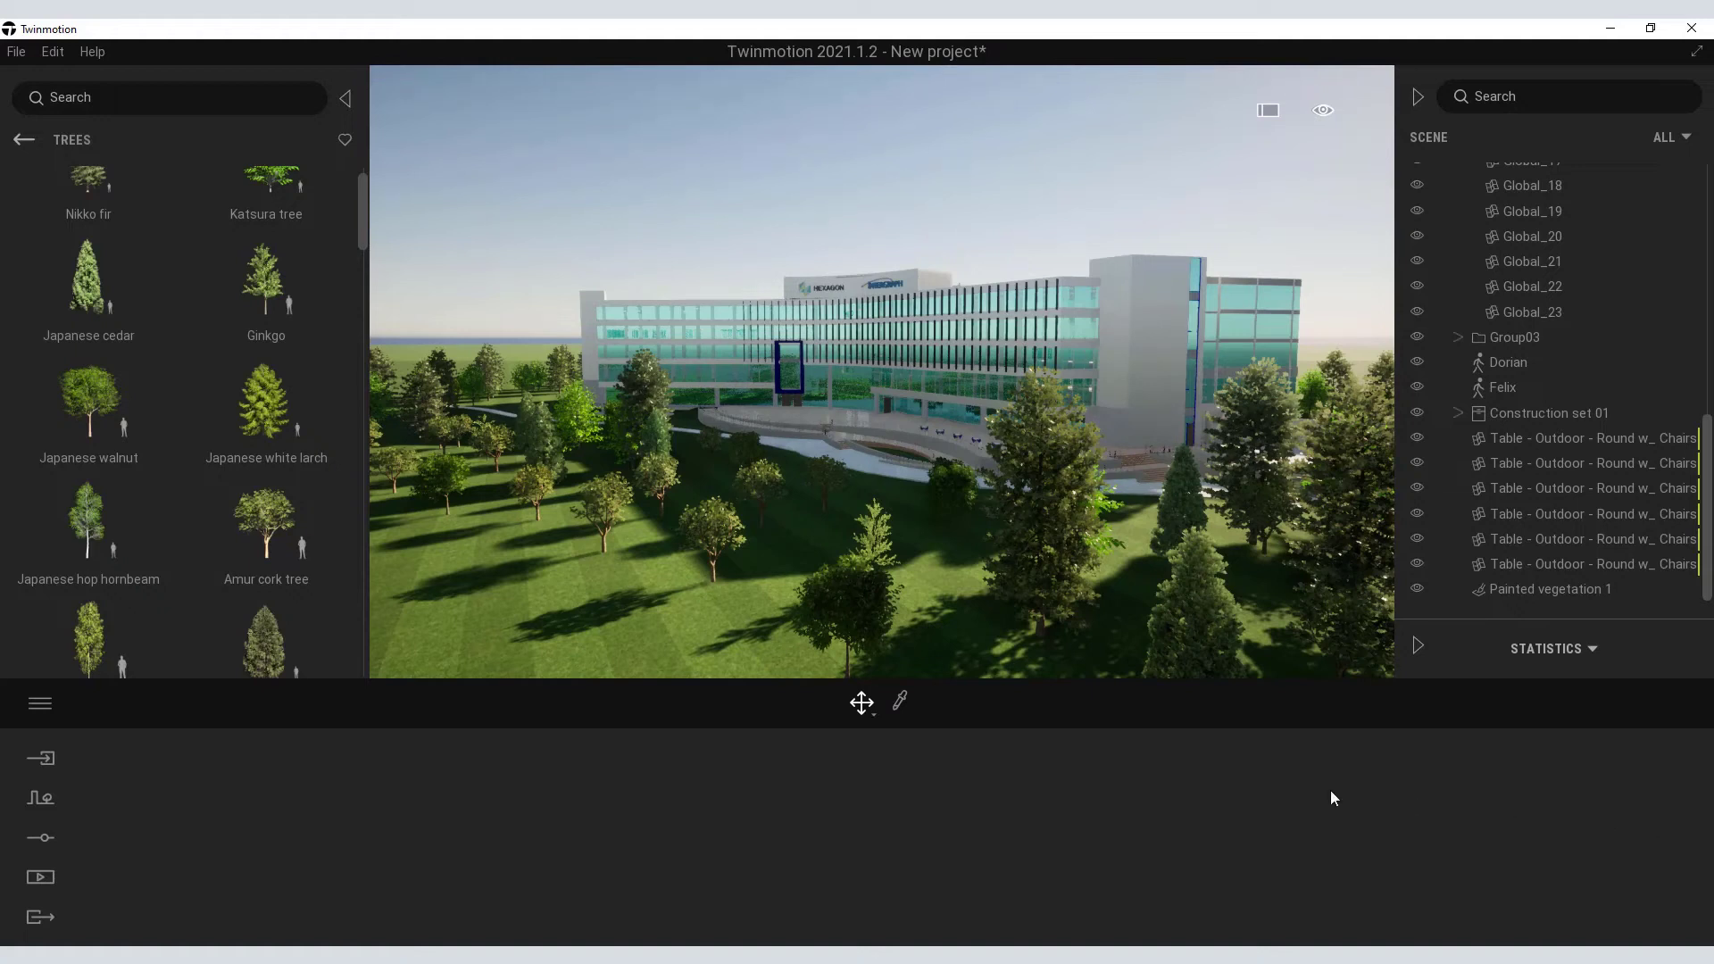
# - Create a new media video starting from the current front view of the building and trees
pyautogui.click(39, 880)
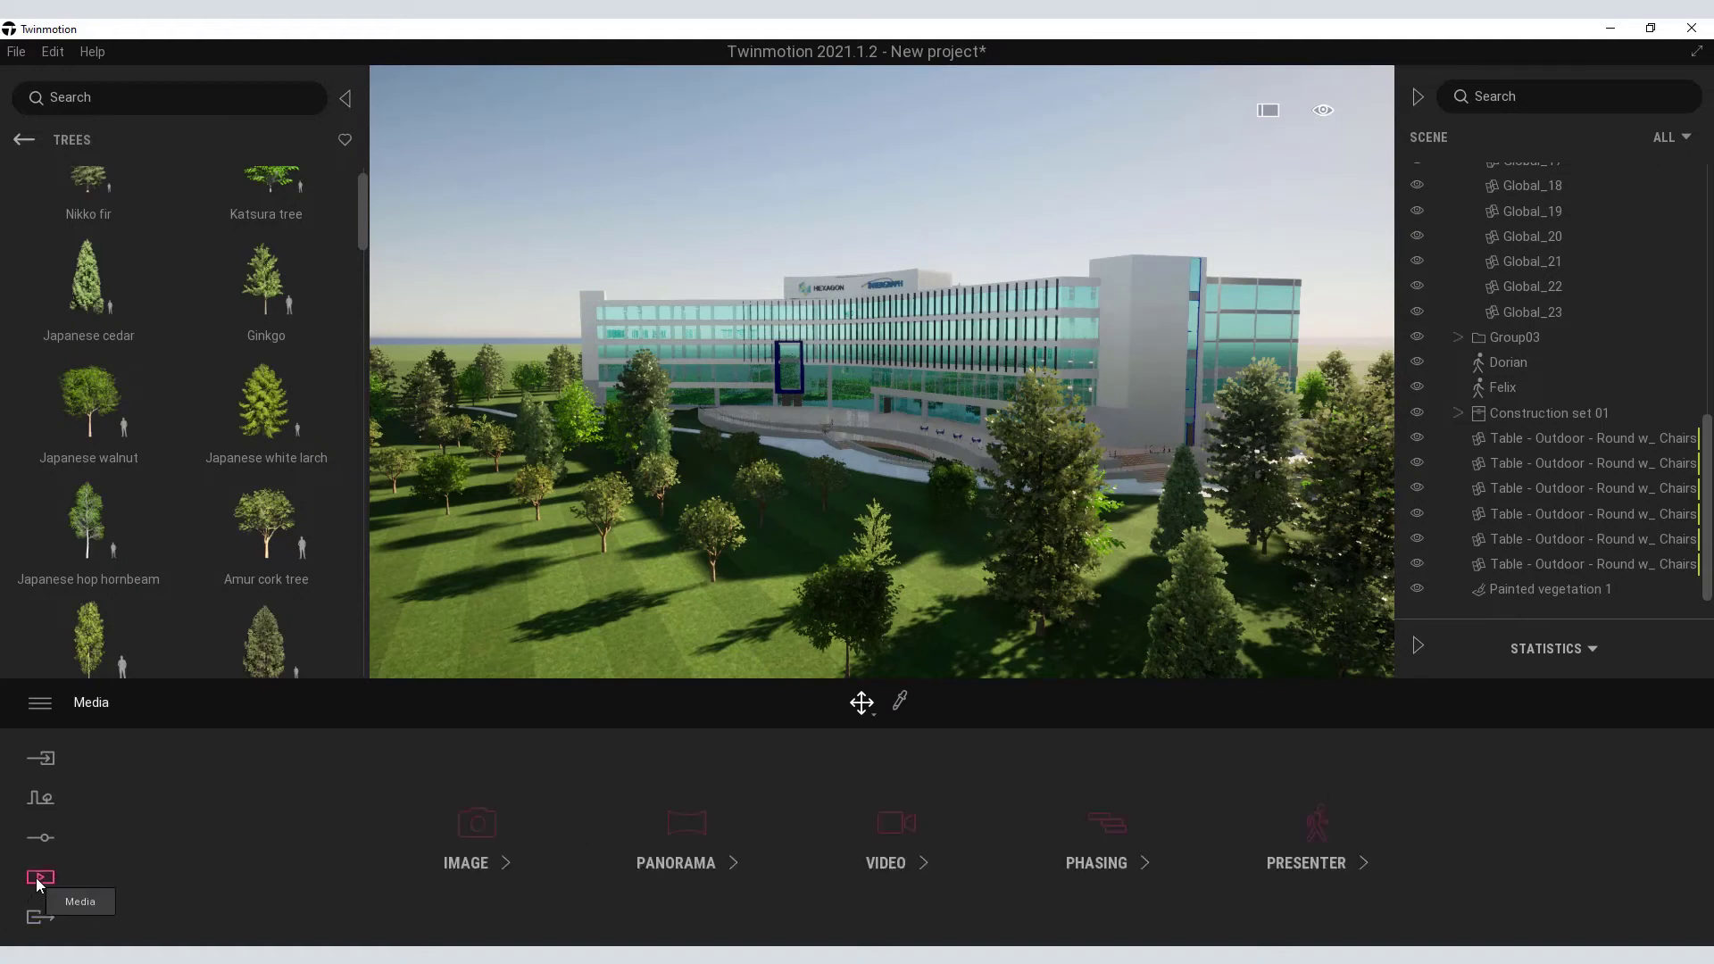
pyautogui.click(896, 826)
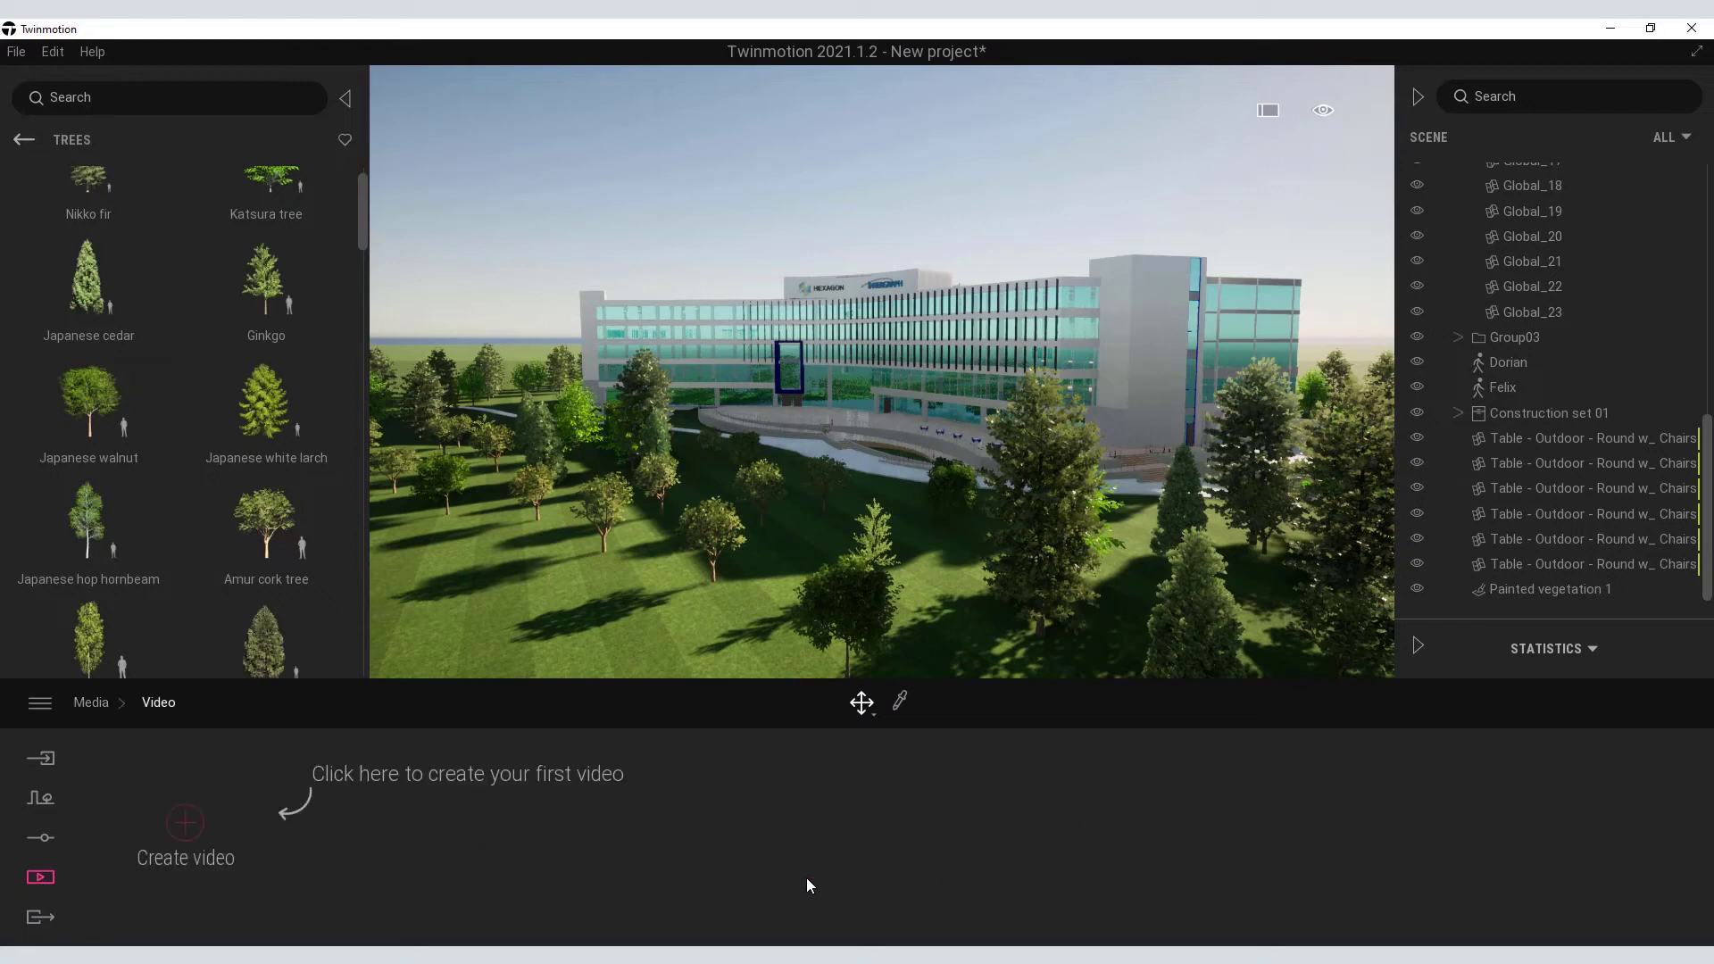
pyautogui.click(185, 823)
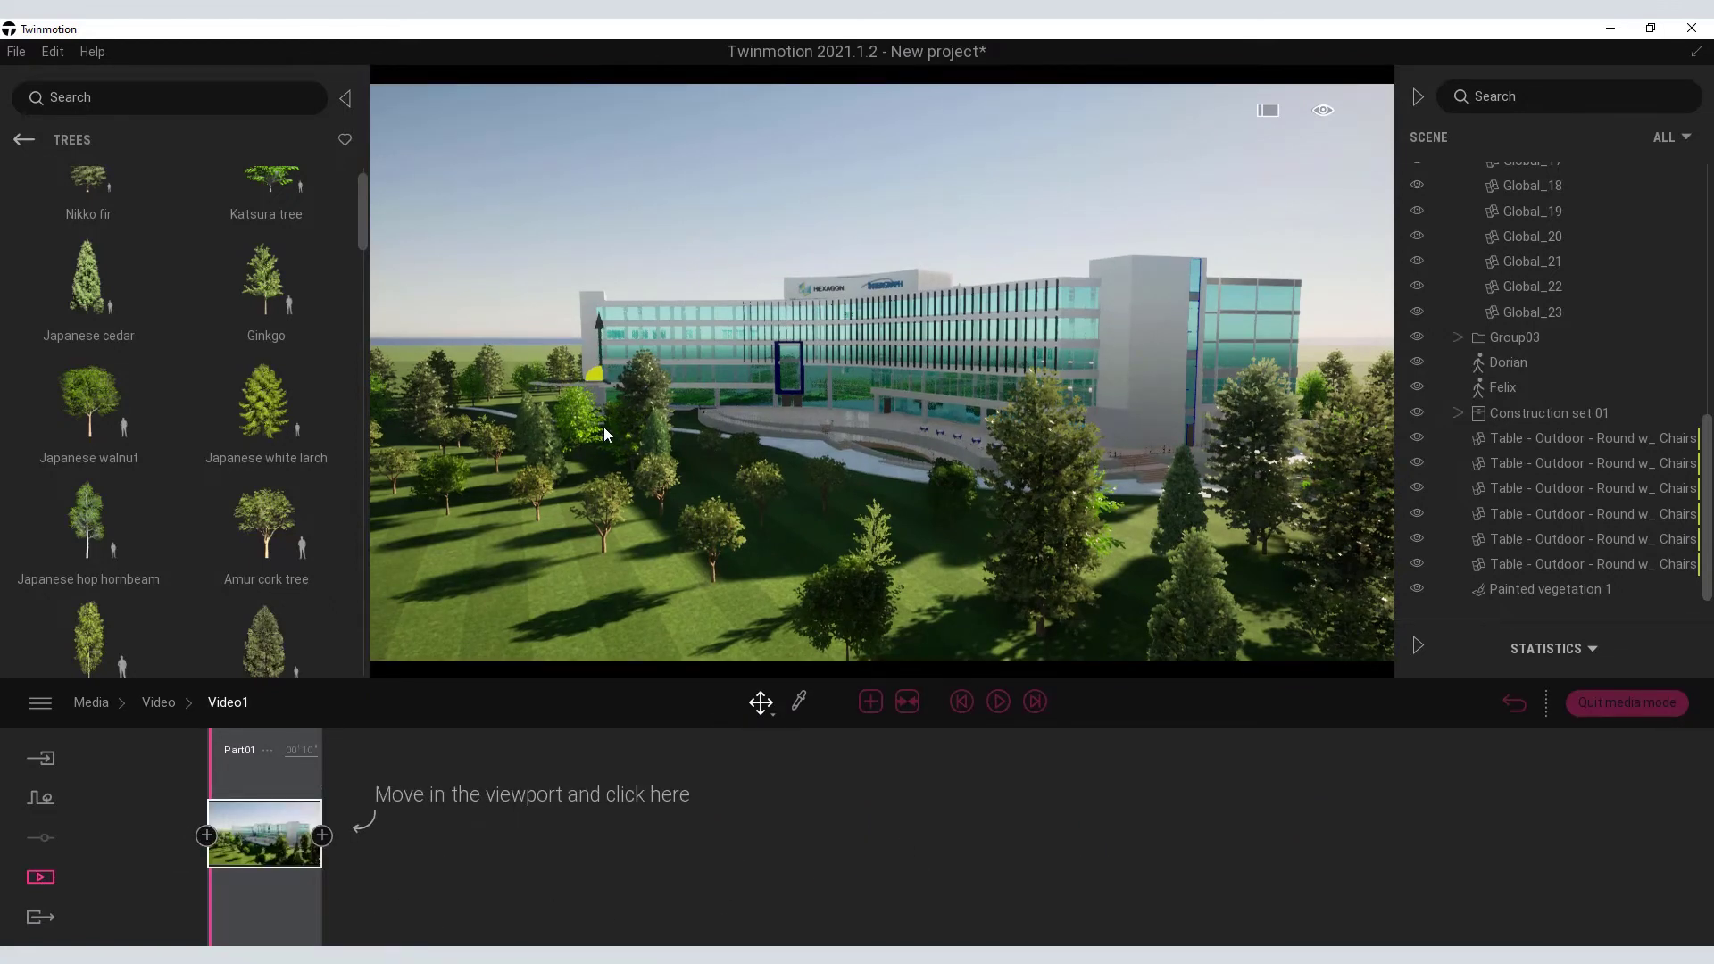
# - Add a second video keyframe with a closer view from the building's tower end, looking along the facade through the trees
pyautogui.keyDown('shift'); pyautogui.moveTo(606, 435); pyautogui.dragTo(803, 554, button='middle'); pyautogui.keyUp('shift')
pyautogui.keyDown('shift'); pyautogui.moveTo(517, 379); pyautogui.dragTo(695, 474, button='middle'); pyautogui.keyUp('shift')
pyautogui.moveTo(695, 473); pyautogui.dragTo(697, 402, button='right')
pyautogui.moveTo(694, 474); pyautogui.dragTo(694, 415, button='middle')
pyautogui.moveTo(811, 518); pyautogui.dragTo(812, 473, button='middle')
pyautogui.scroll(4, 814, 468)
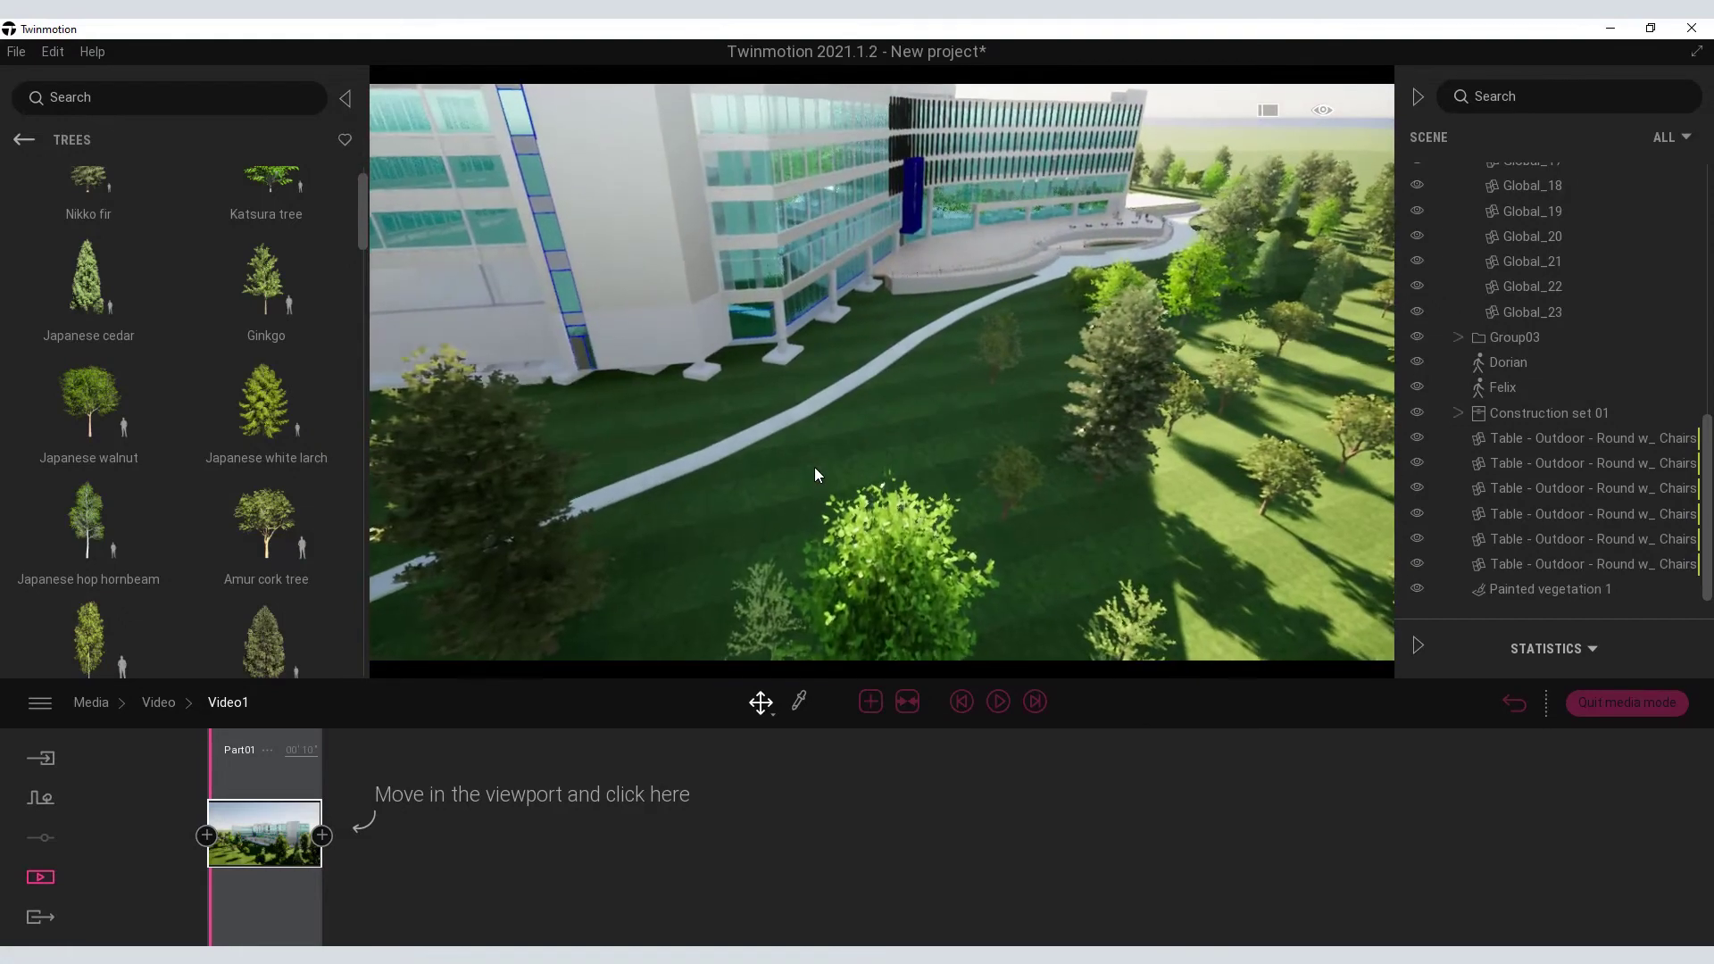
pyautogui.moveTo(840, 468); pyautogui.dragTo(753, 382, button='right')
pyautogui.moveTo(840, 475); pyautogui.dragTo(820, 427, button='middle')
pyautogui.moveTo(822, 465); pyautogui.dragTo(822, 351, button='right')
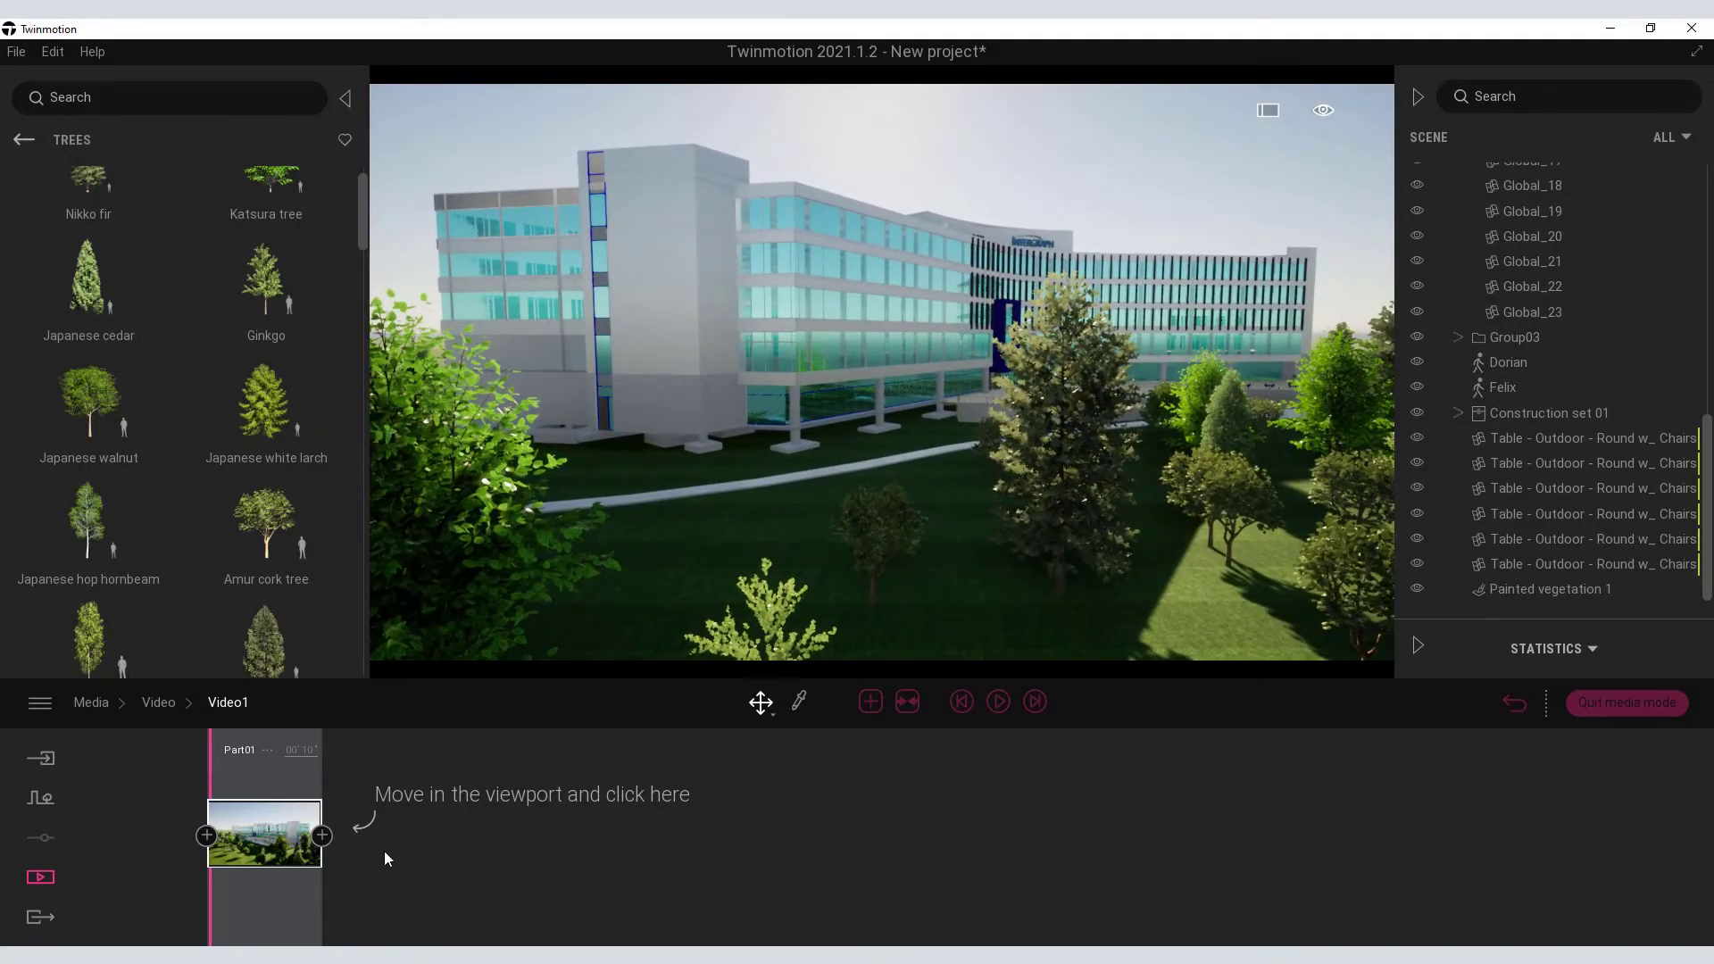
pyautogui.click(321, 835)
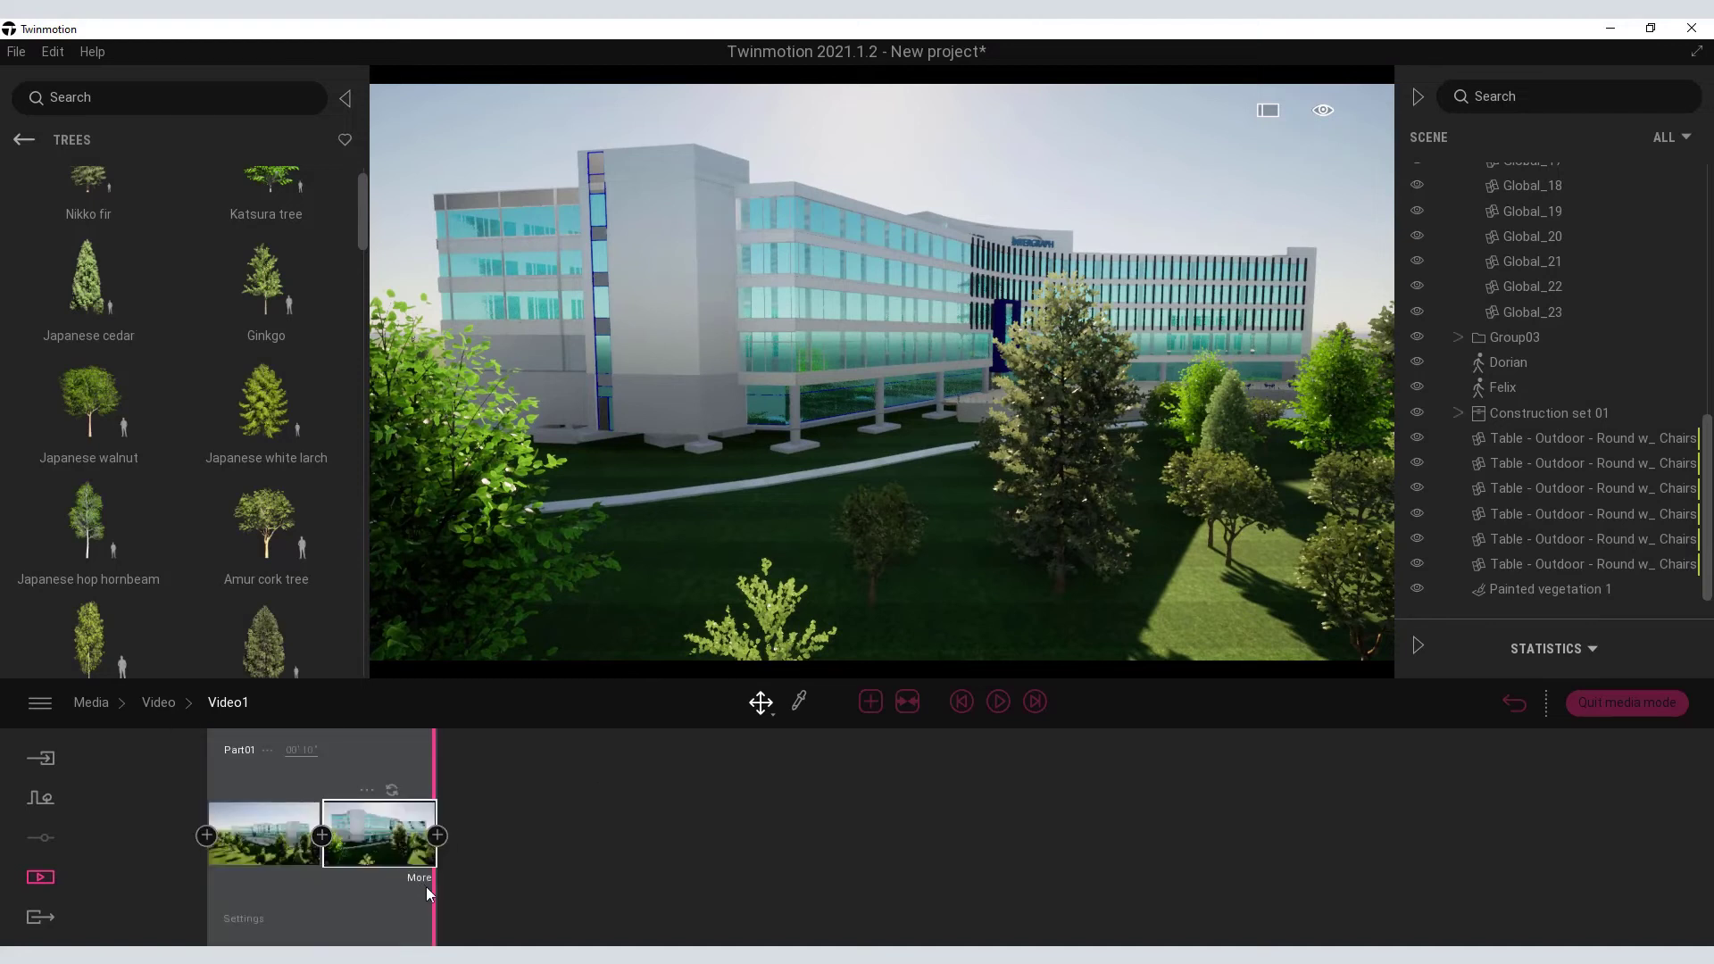
# - Set the second keyframe's time of day to 20:52 and play back the video
pyautogui.click(421, 877)
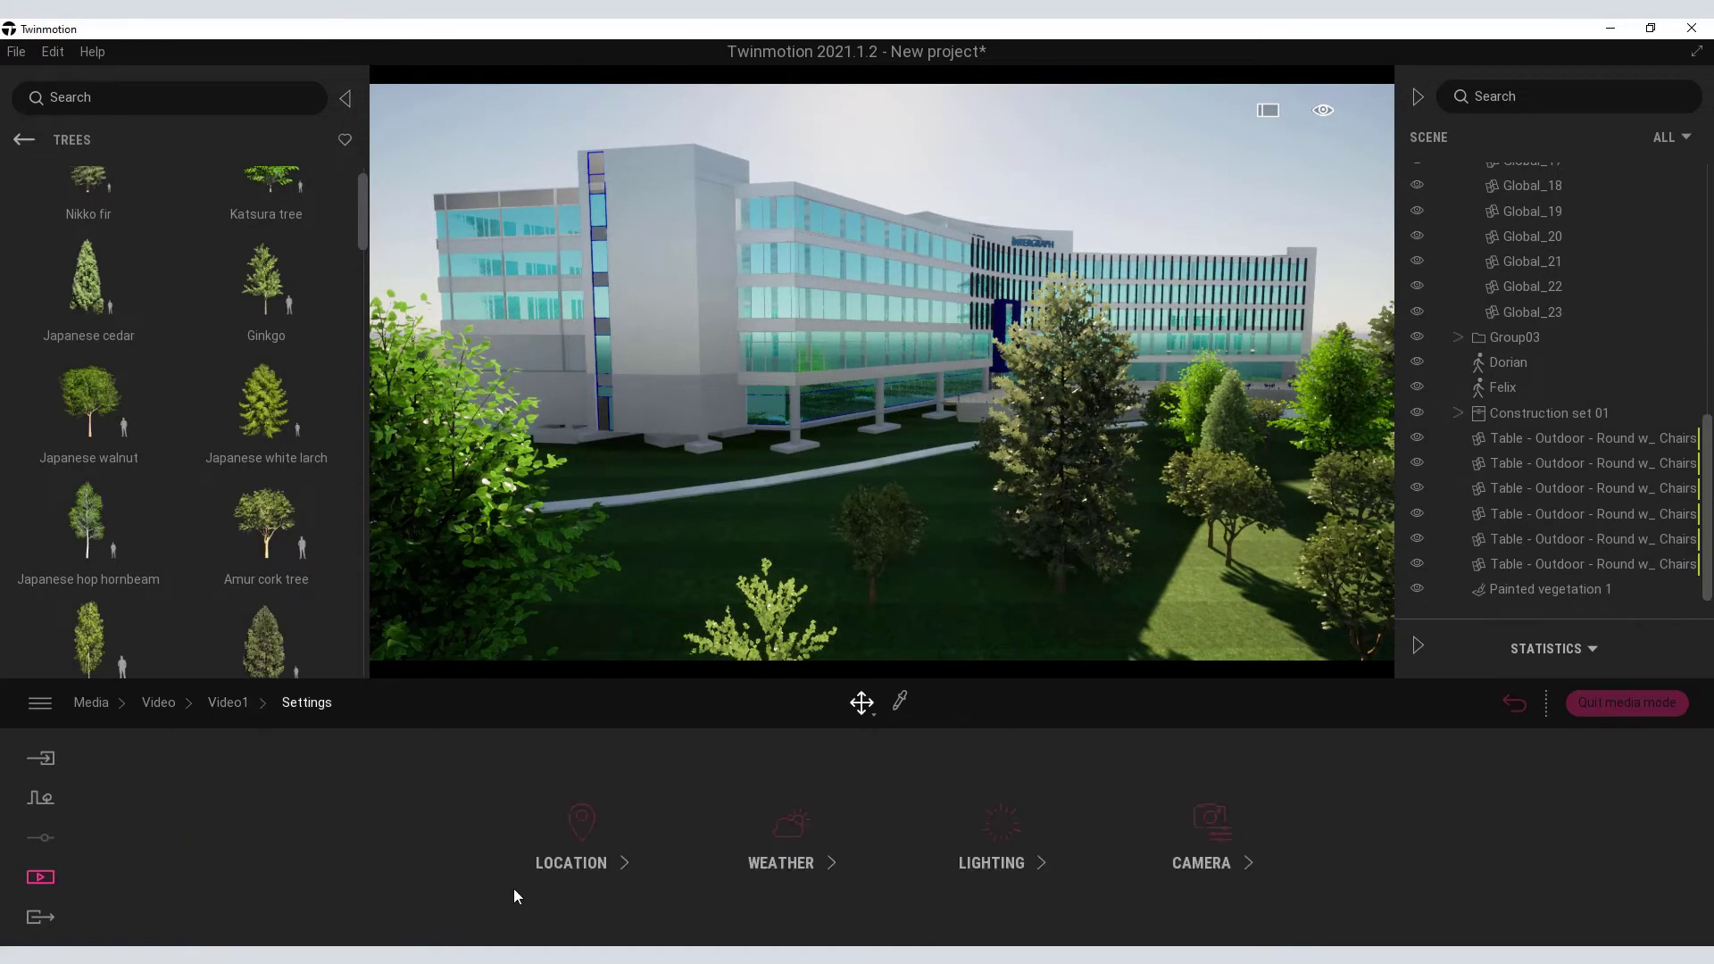
pyautogui.click(578, 832)
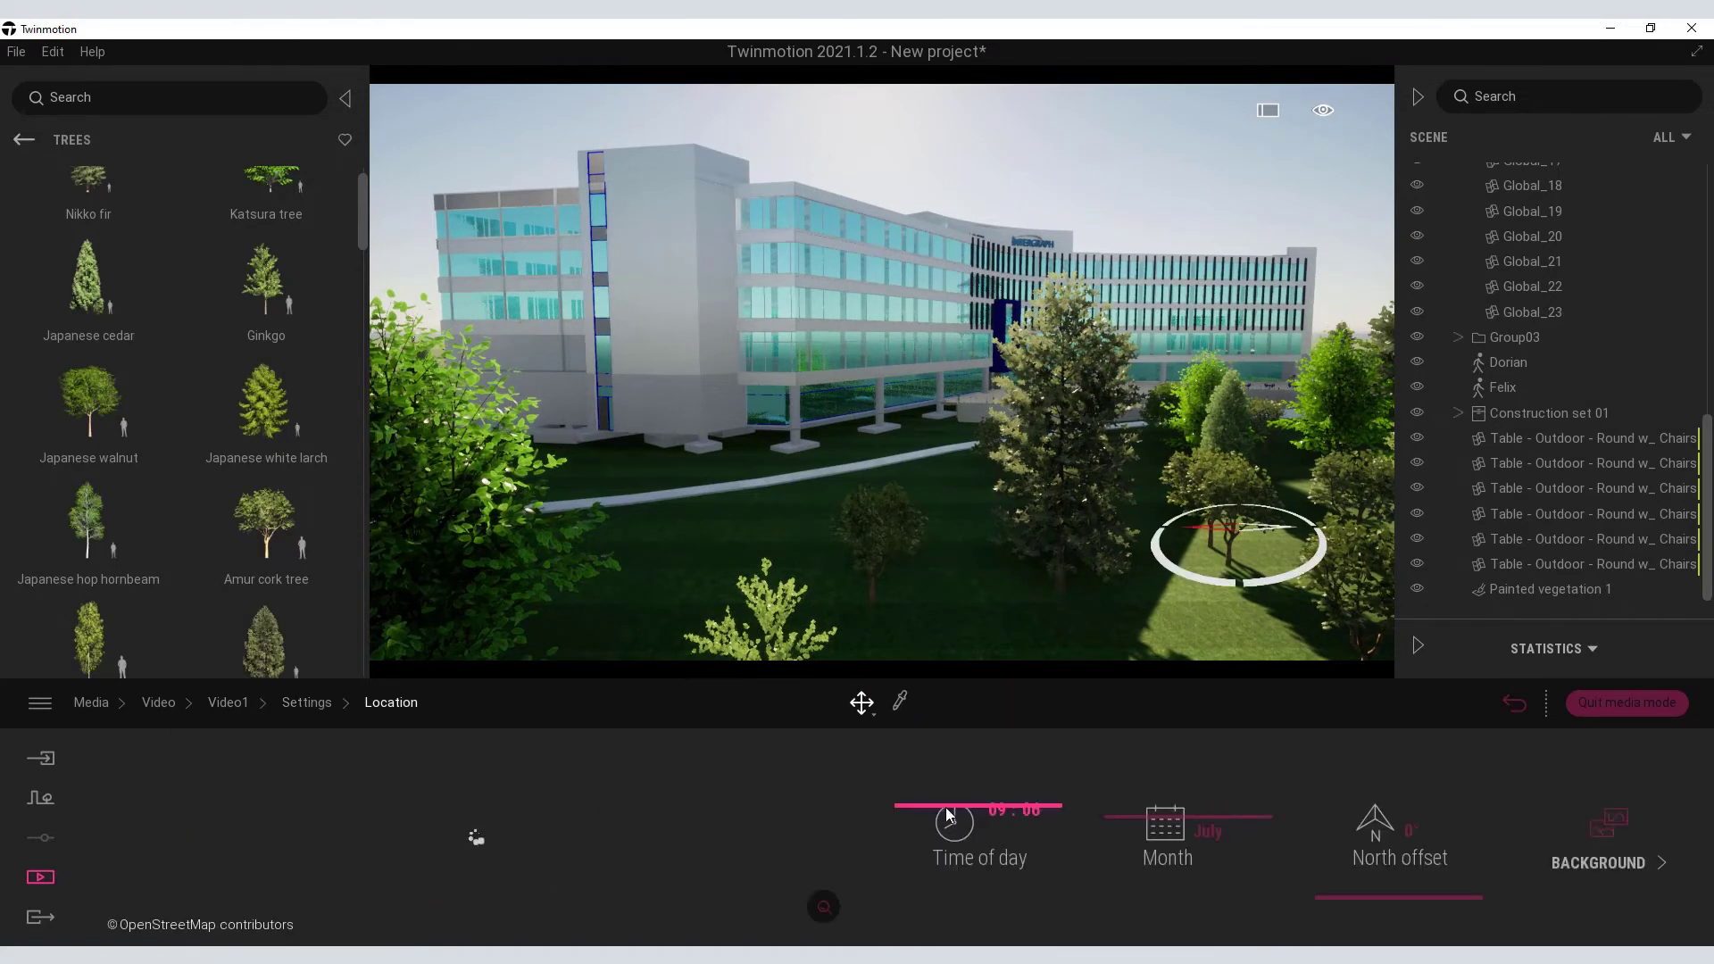
pyautogui.moveTo(949, 814); pyautogui.dragTo(965, 886)
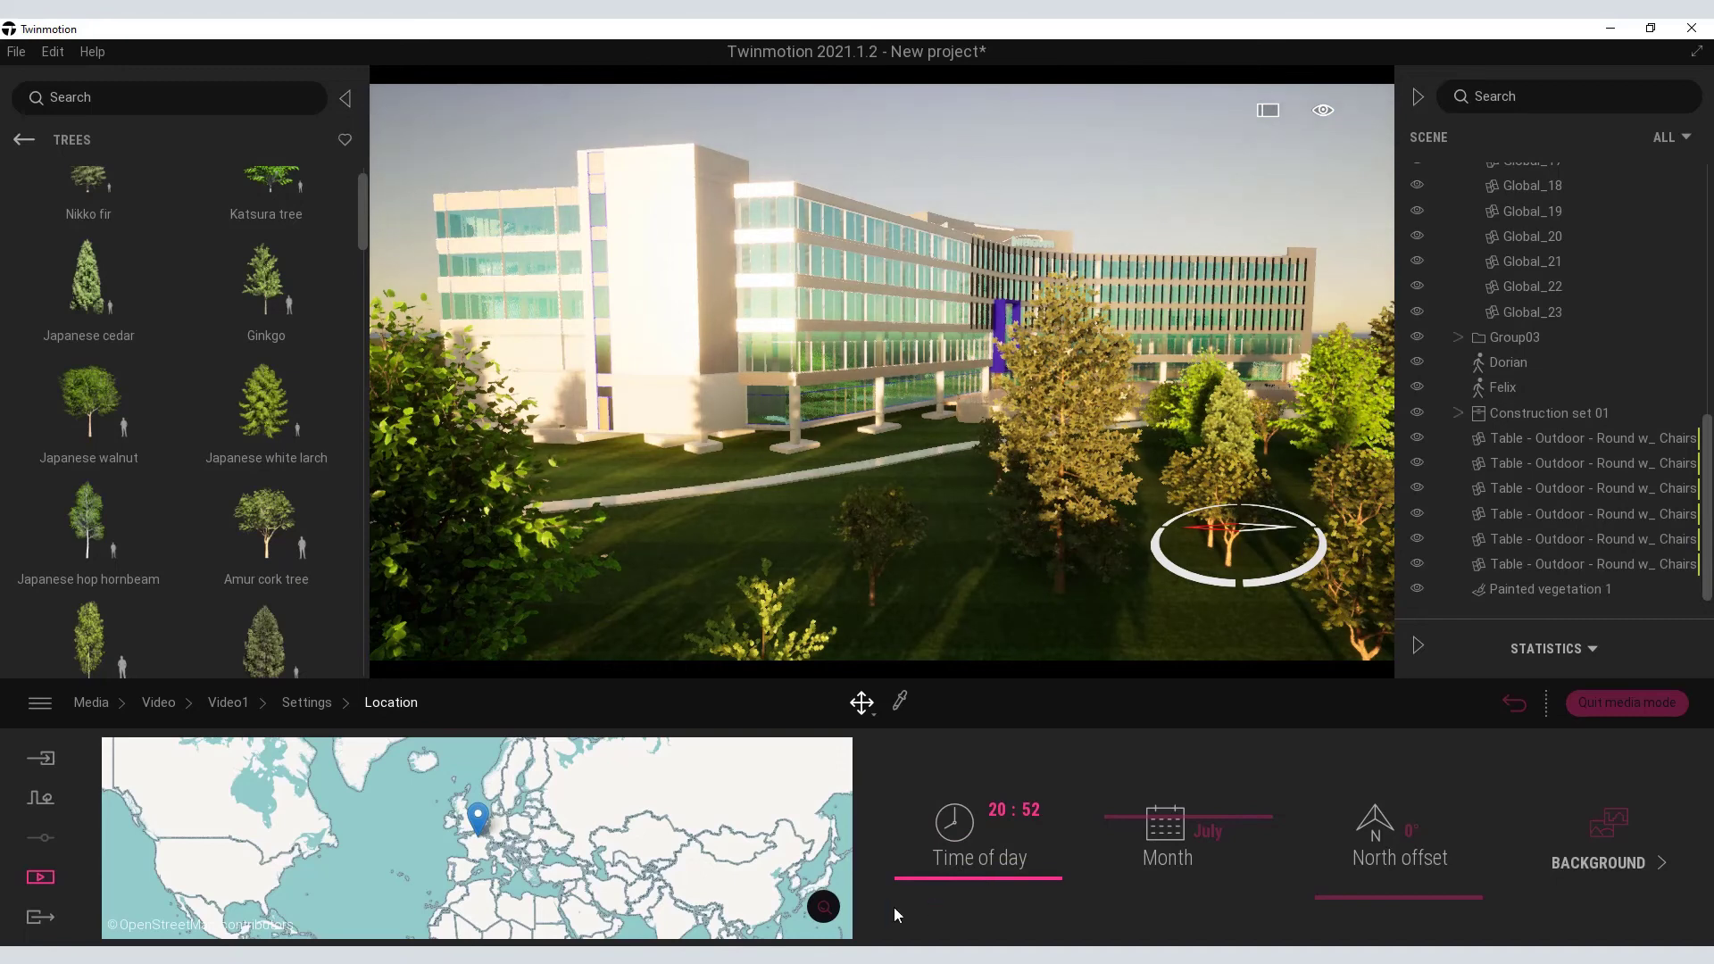
pyautogui.click(308, 704)
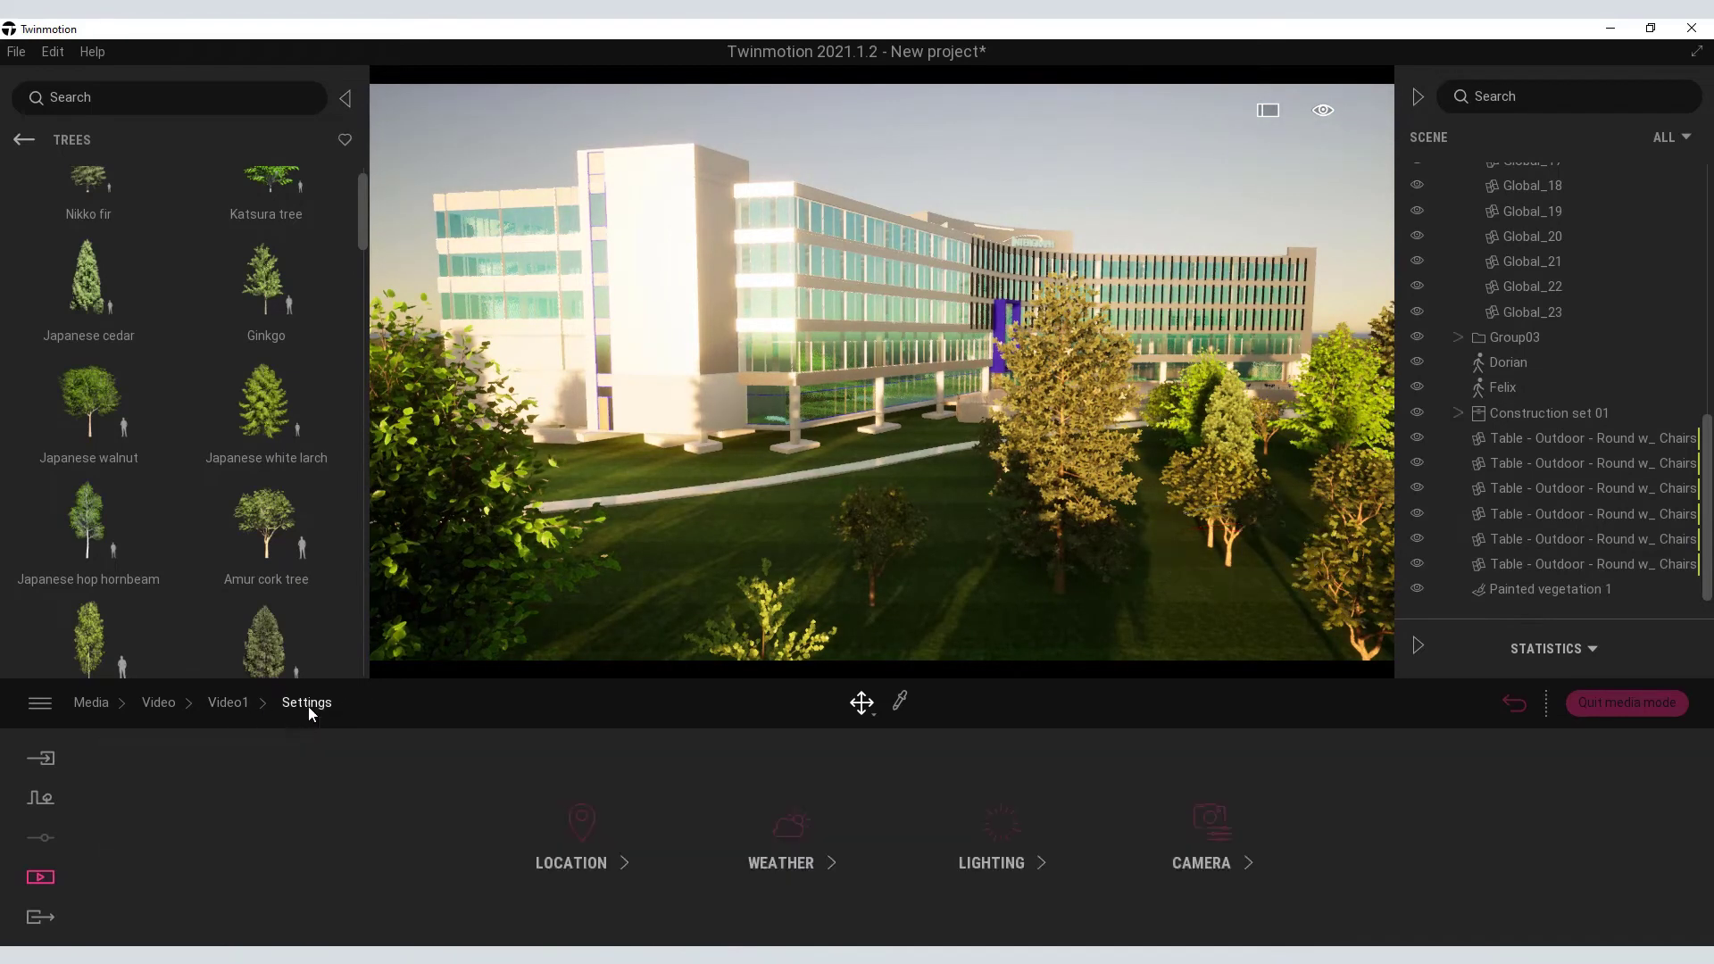
pyautogui.click(234, 705)
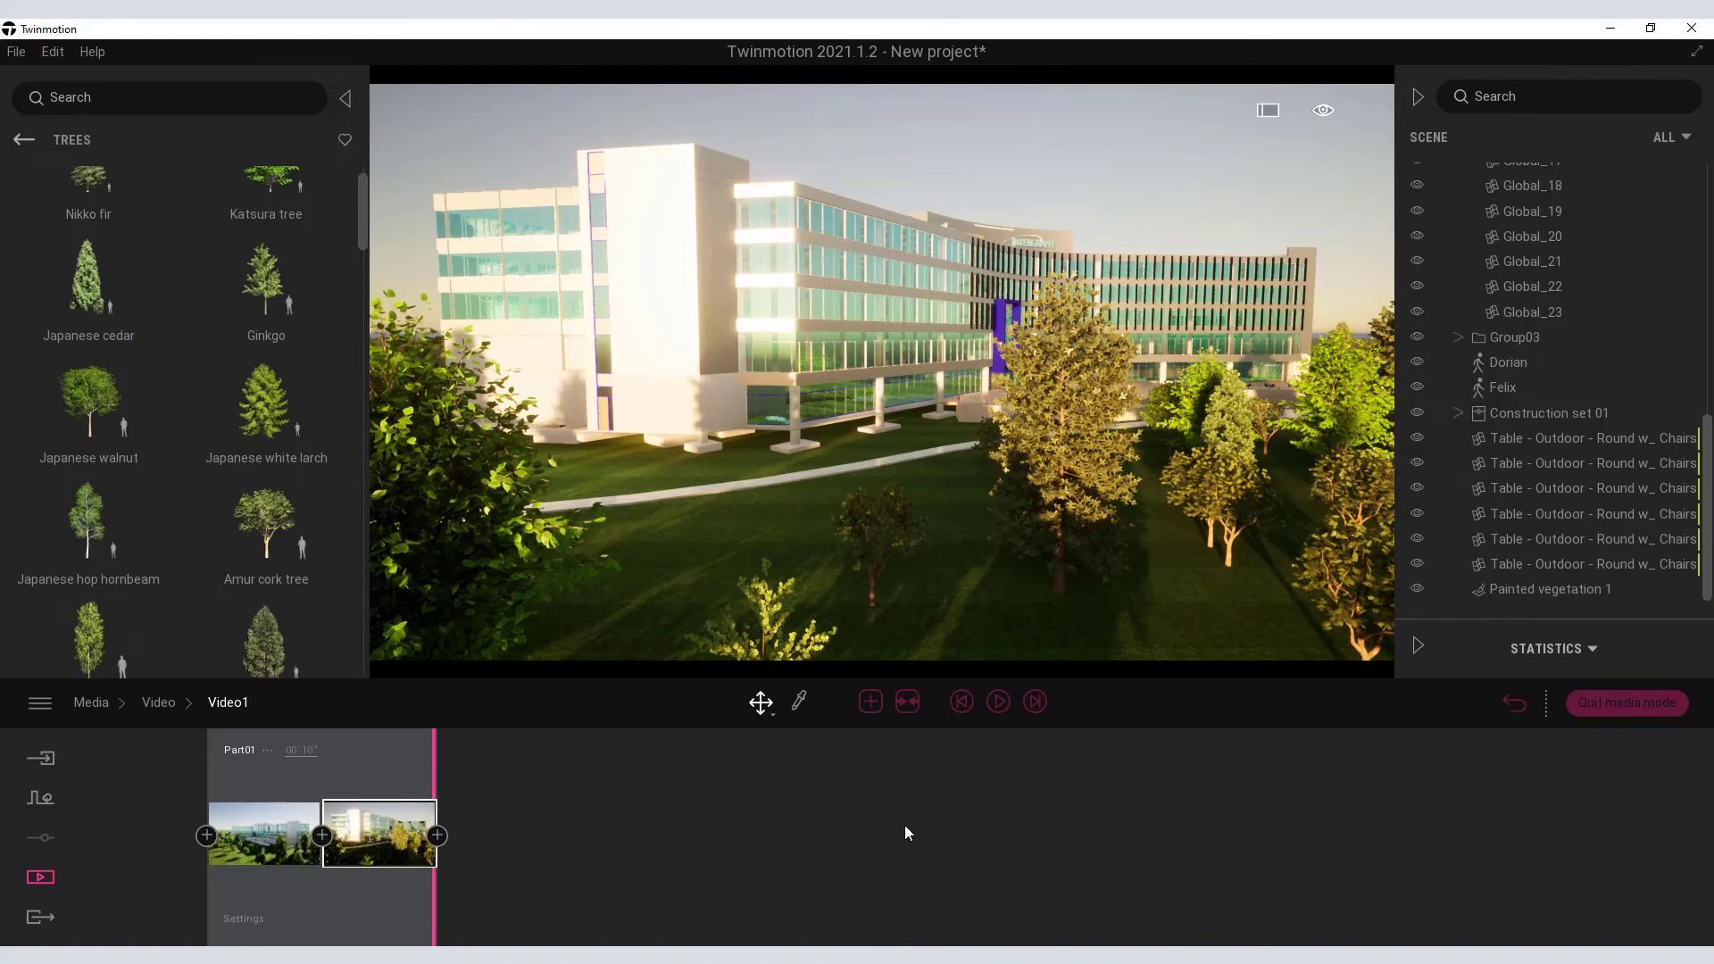
pyautogui.click(998, 702)
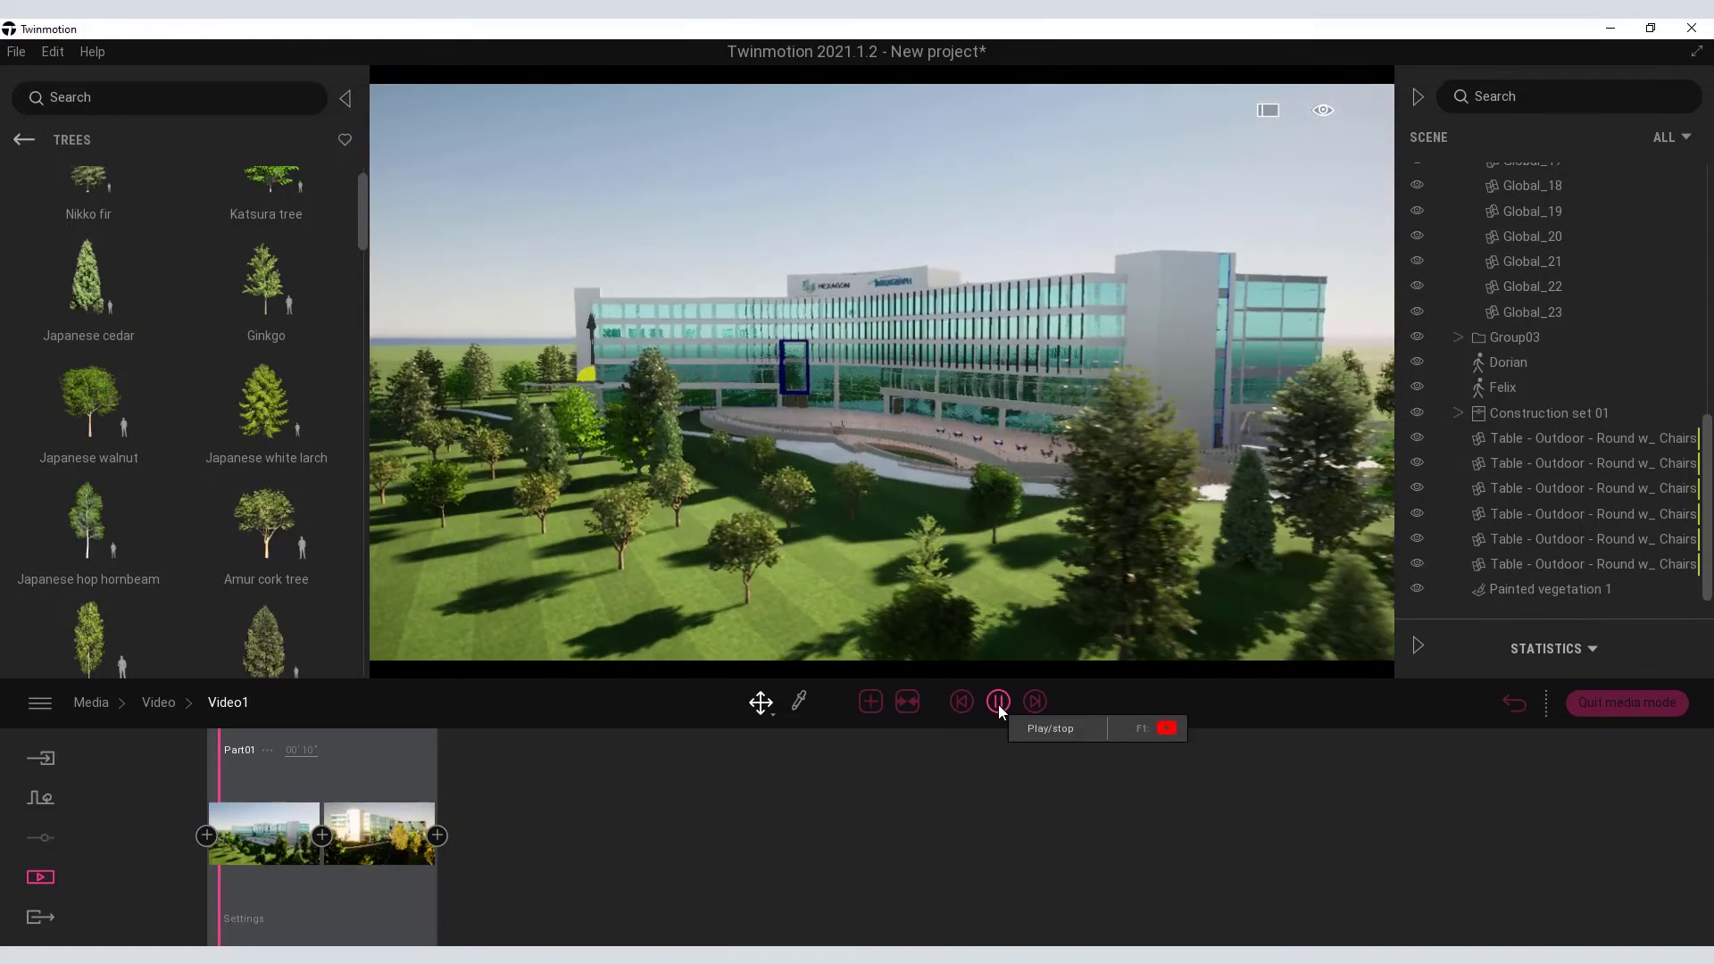